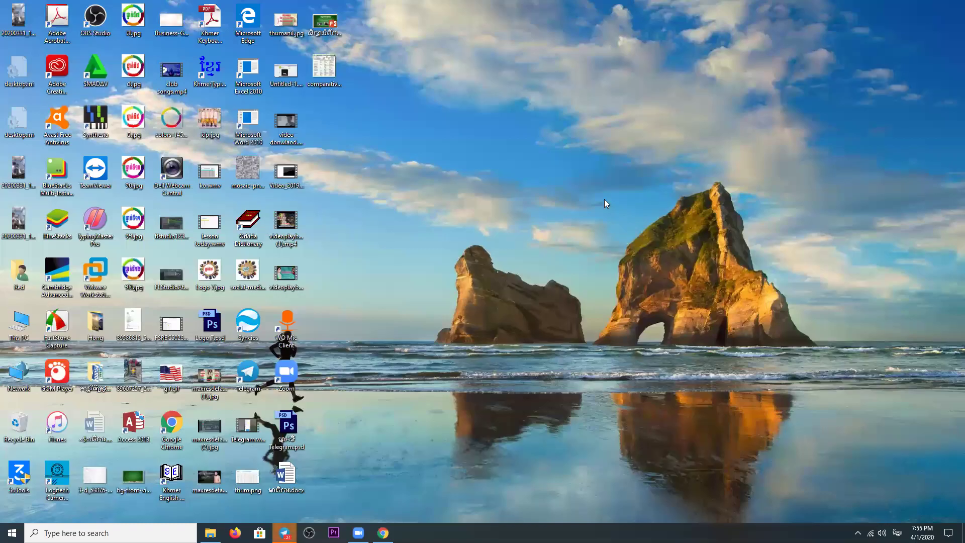
Step: Refresh the desktop twice from its right-click menu
right_click(545, 144)
left_click(593, 179)
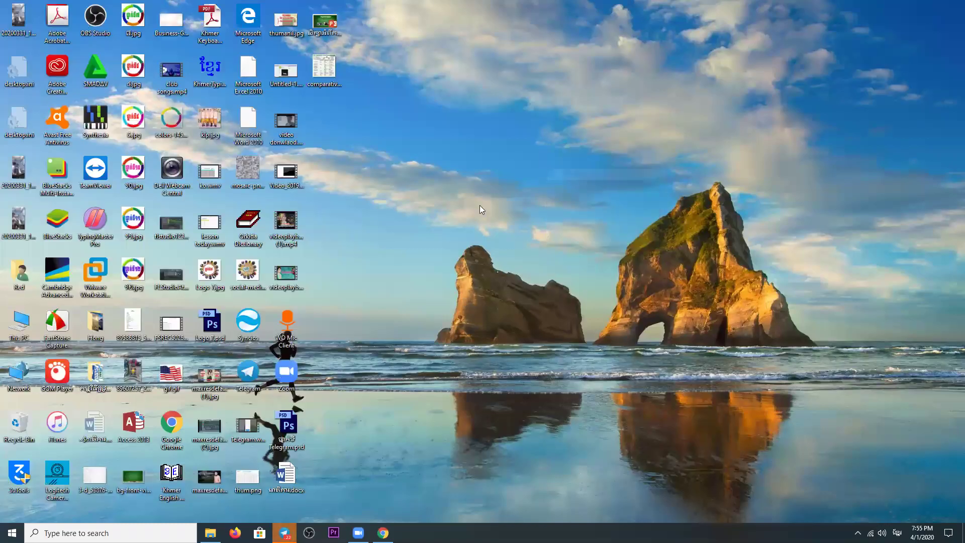
right_click(504, 158)
left_click(530, 189)
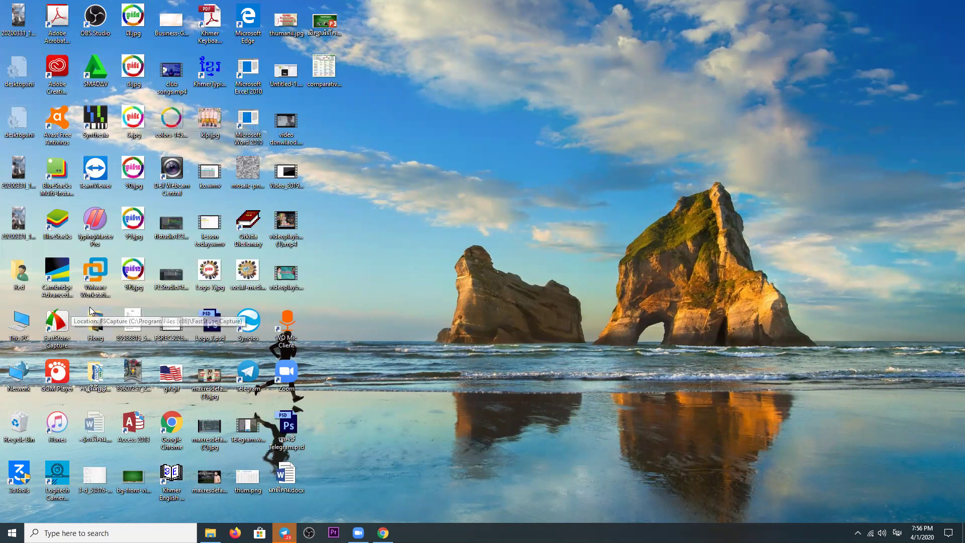
Step: Launch Adobe Photoshop CS6 (64 Bit) from the program shortcuts folder
left_click(91, 381)
double_click(91, 380)
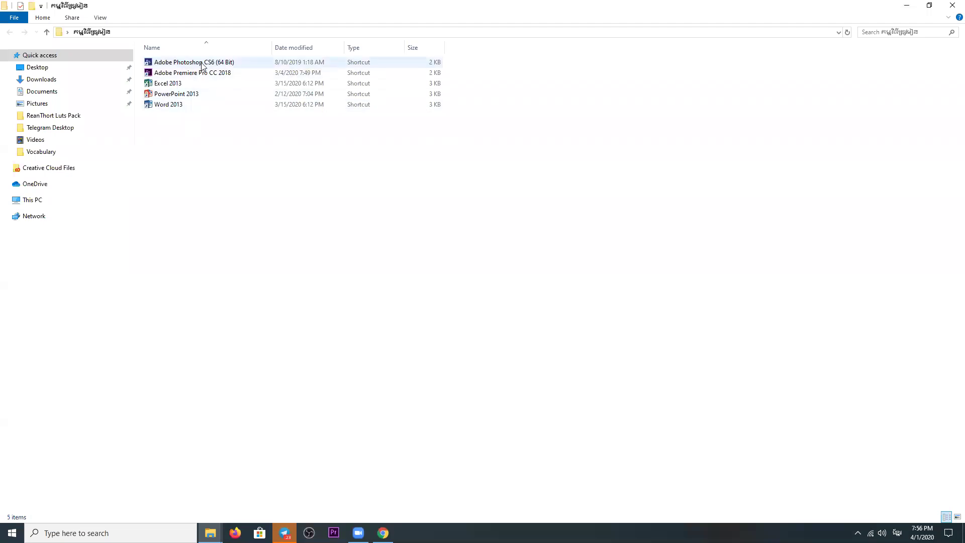
left_click(201, 62)
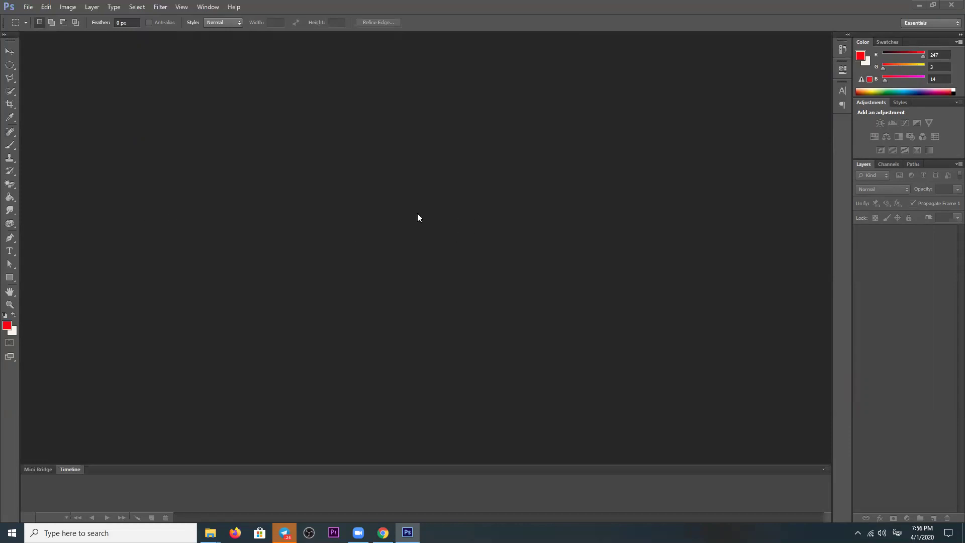
Step: Create Untitled-1, a white 693 × 960 pixel document at 72 ppi
left_click(45, 7)
left_click(380, 189)
left_click(28, 6)
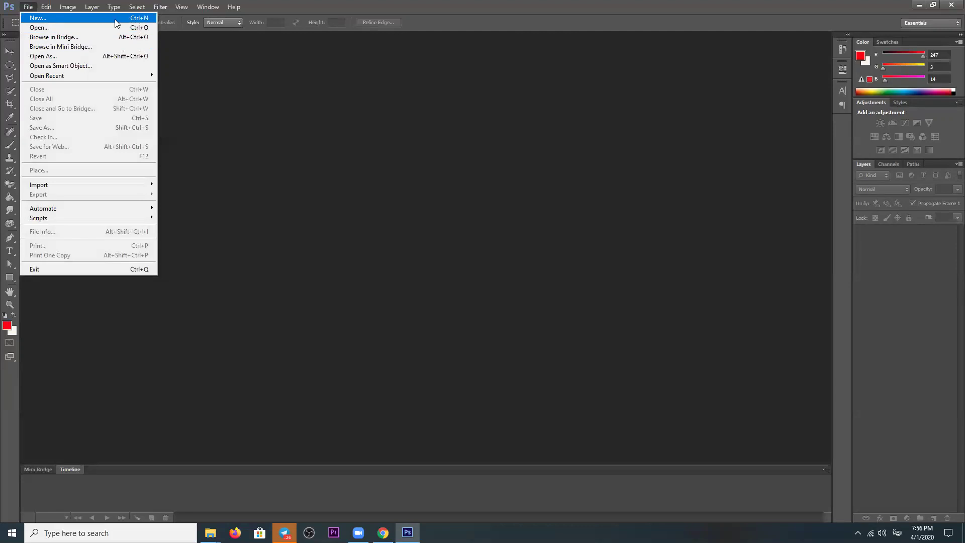
left_click(144, 20)
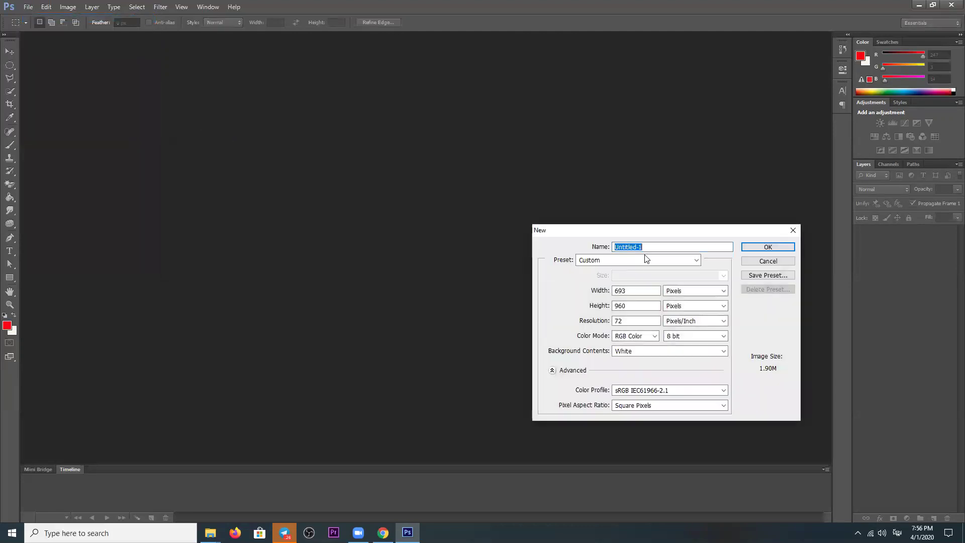
left_click_drag(705, 230, 466, 172)
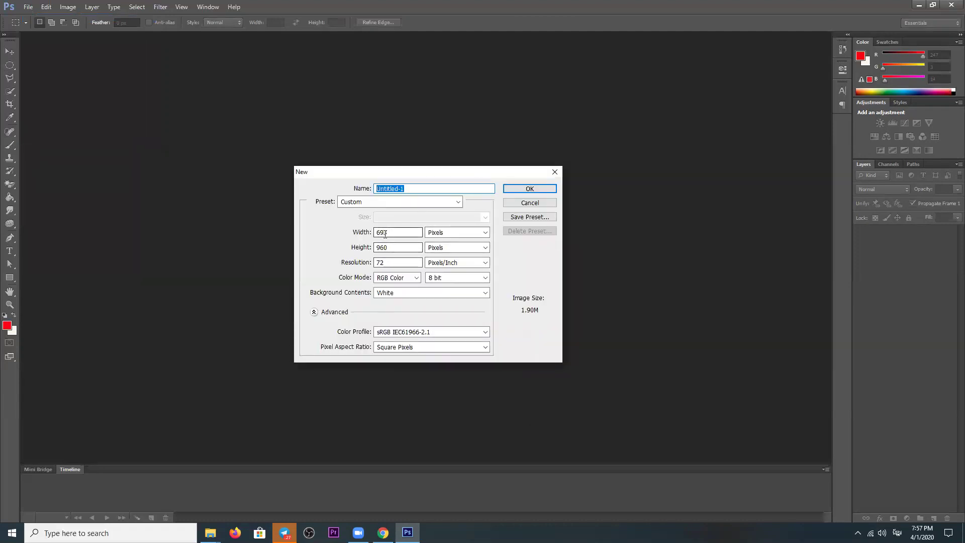
left_click(530, 189)
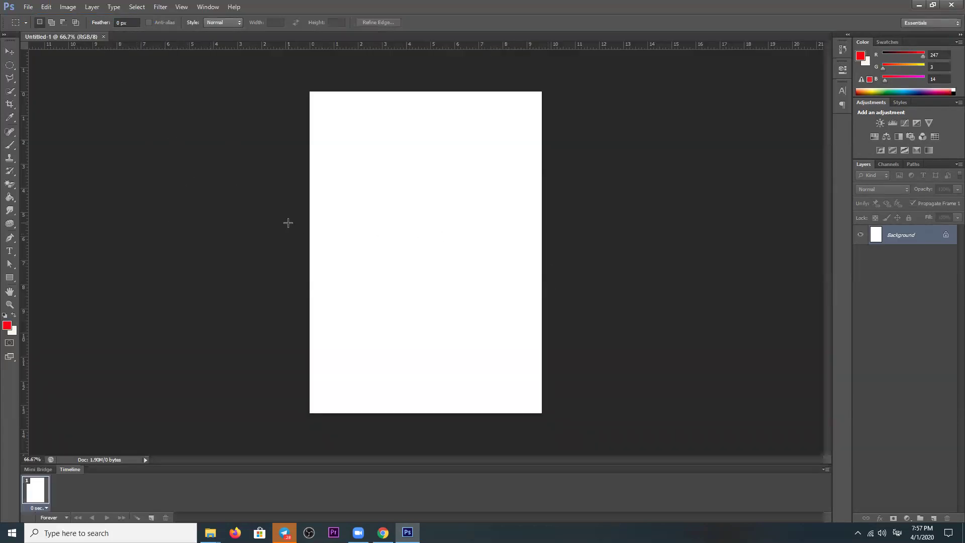
Step: Type the Khmer word 'សួសី' in large black text and move it to the canvas centre
left_click(46, 7)
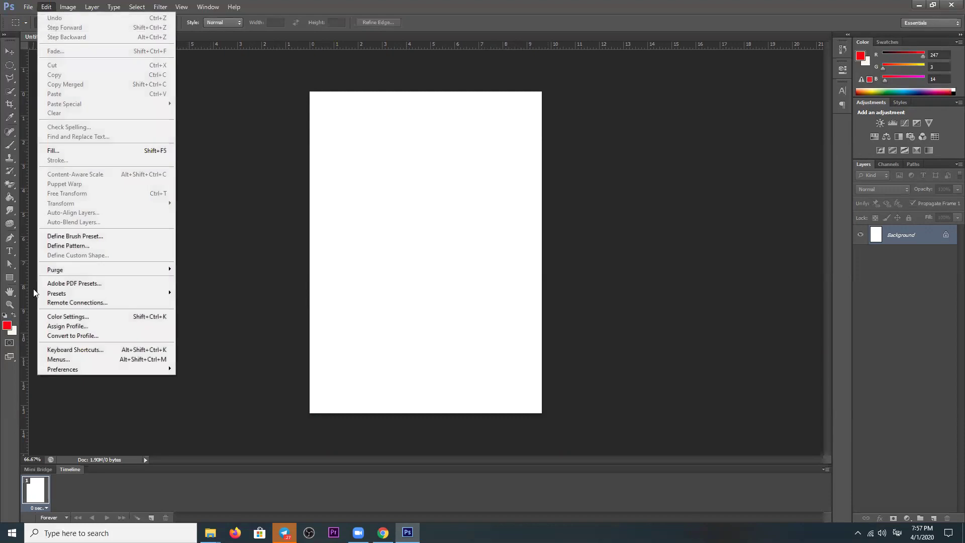
mouse_move(62, 369)
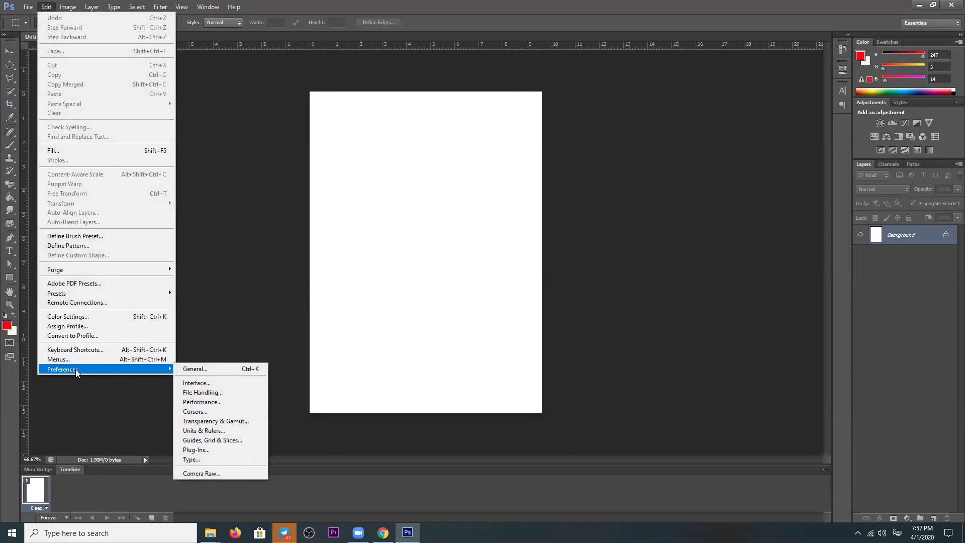
left_click(183, 316)
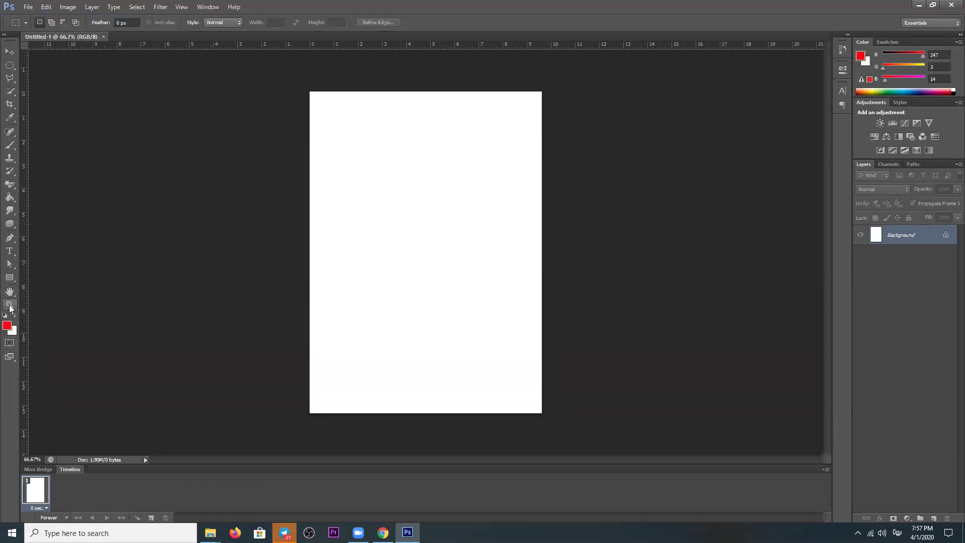
left_click(9, 250)
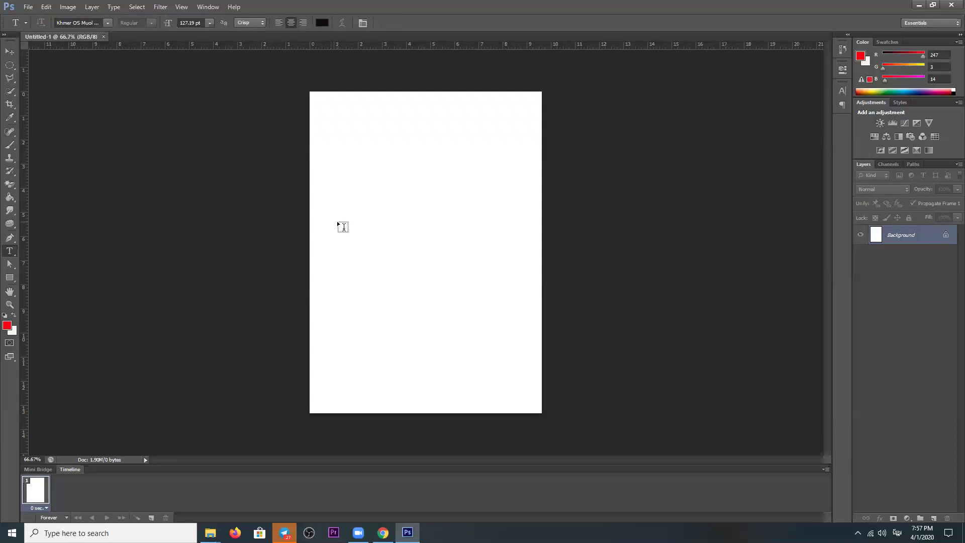
left_click(338, 222)
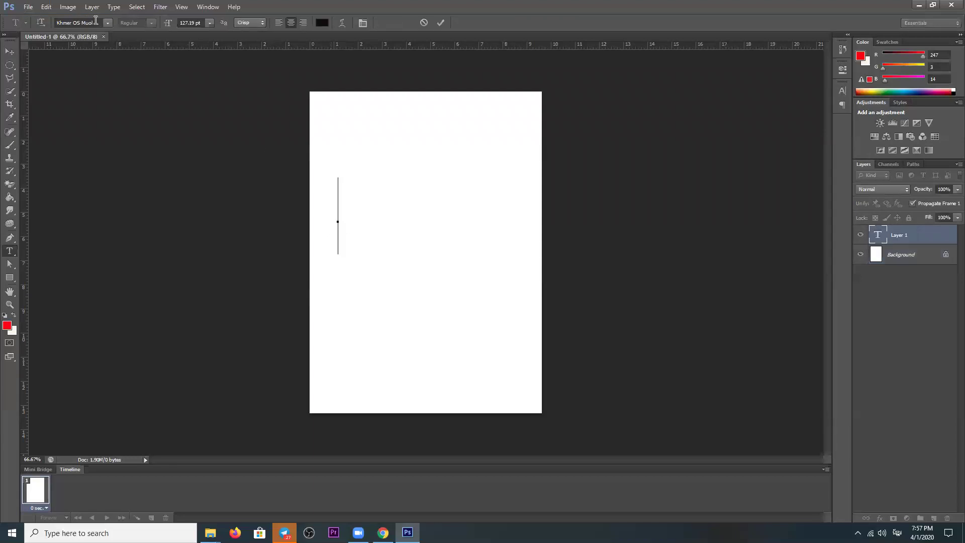
type("ស")
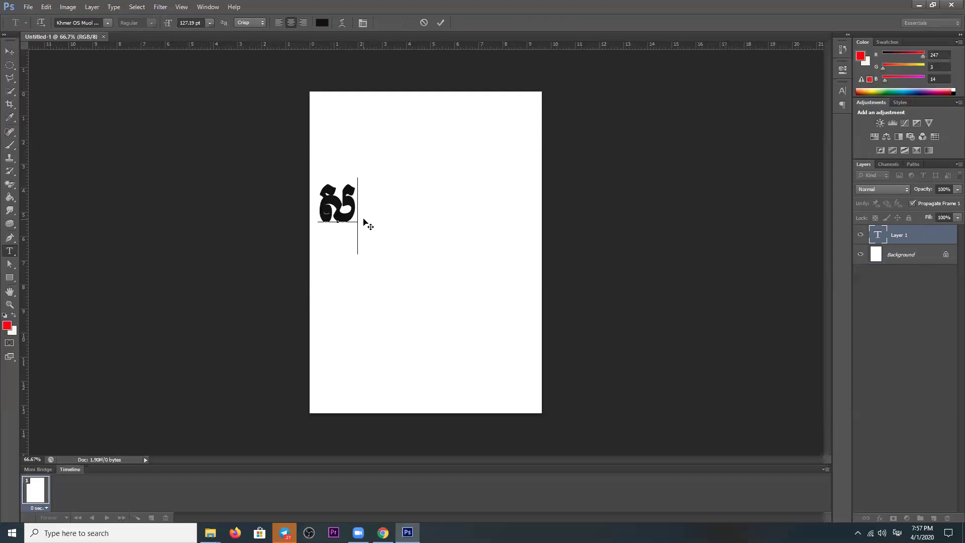
type("ួស")
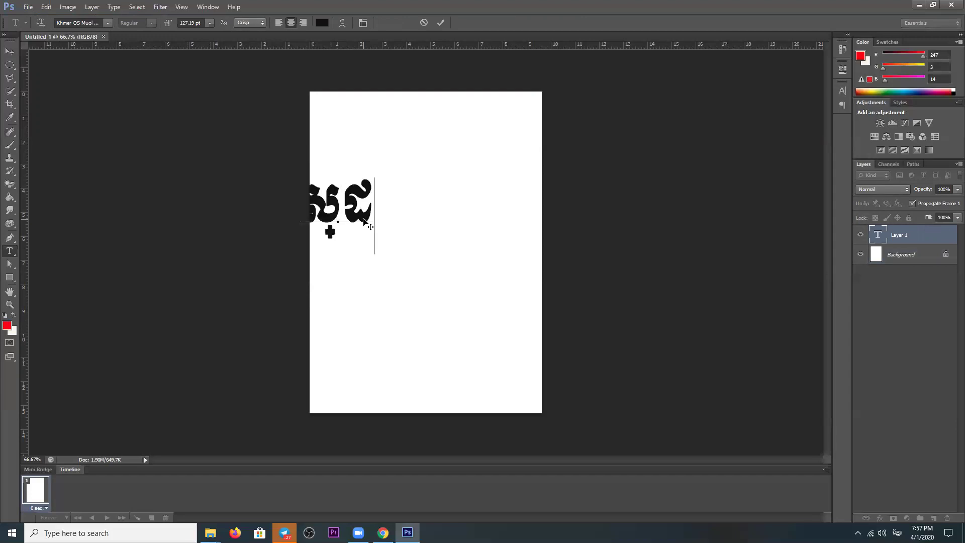
type("ី")
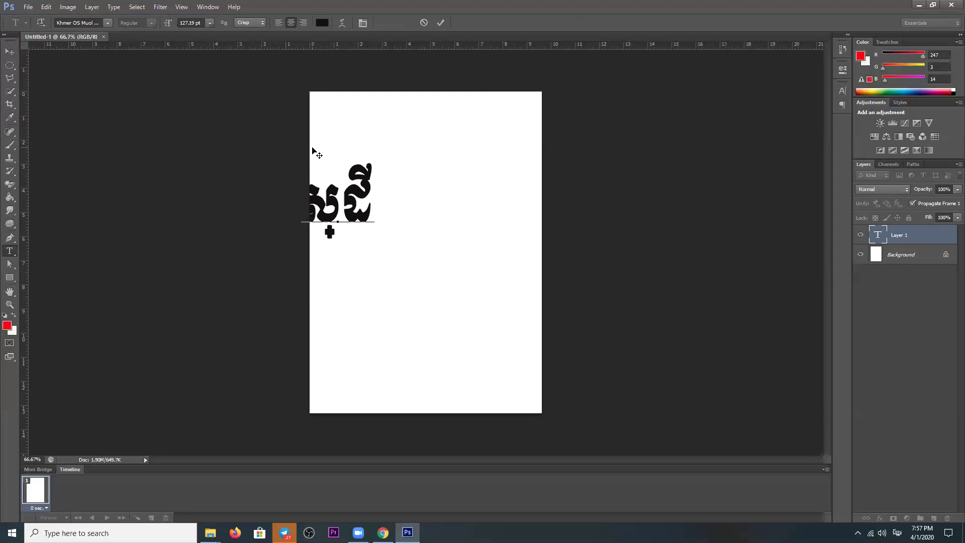
left_click(9, 51)
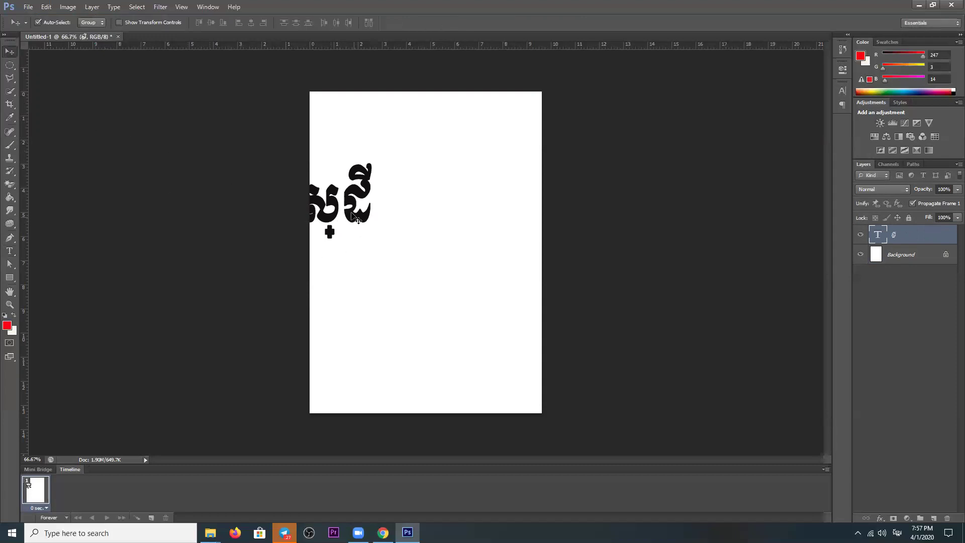
left_click_drag(356, 220, 426, 237)
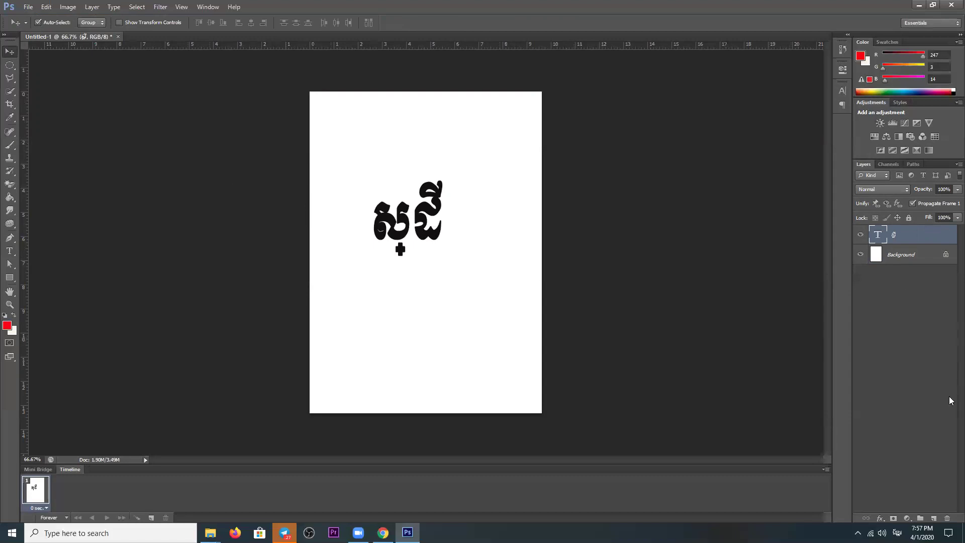
Step: Delete the Khmer text layer and set the Type preferences text engine to Middle Eastern
left_click(947, 518)
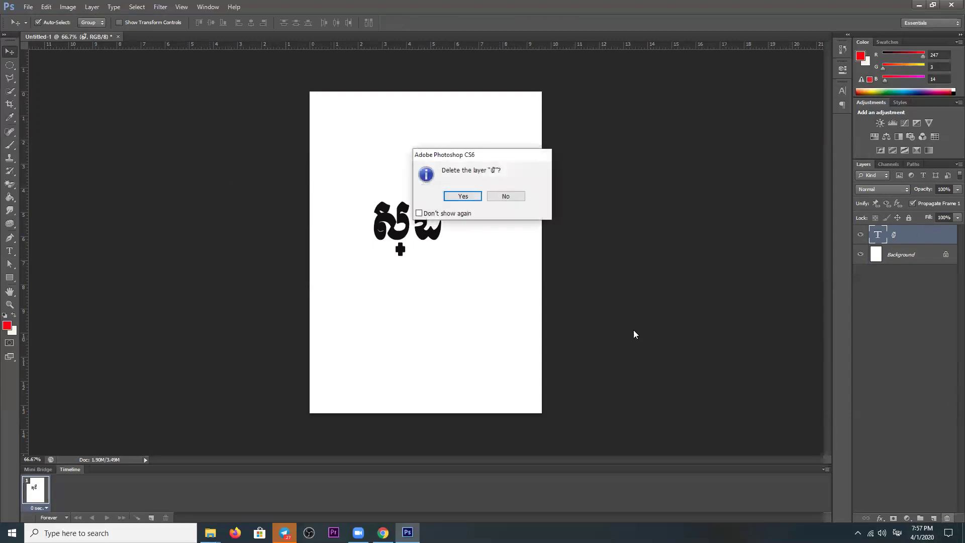
left_click(458, 199)
left_click(43, 7)
mouse_move(63, 368)
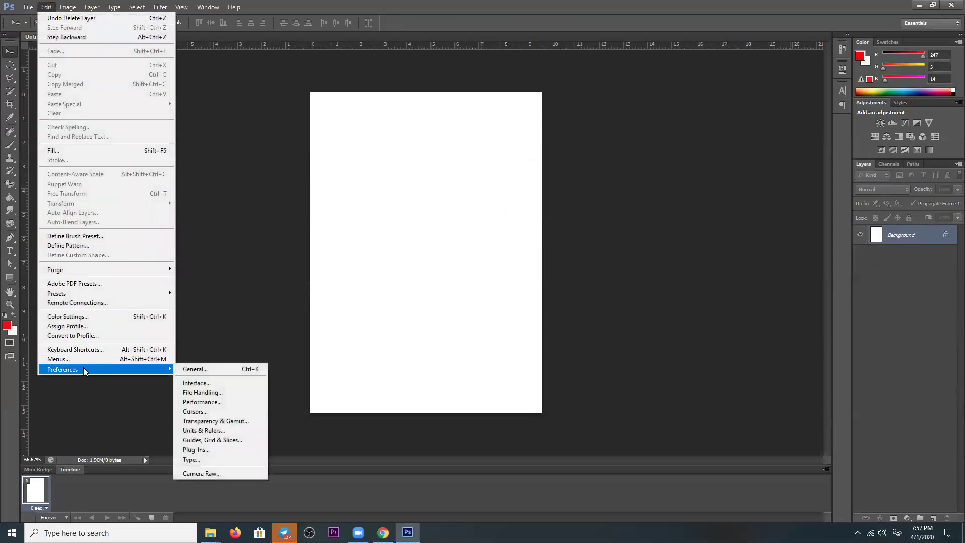
left_click(196, 461)
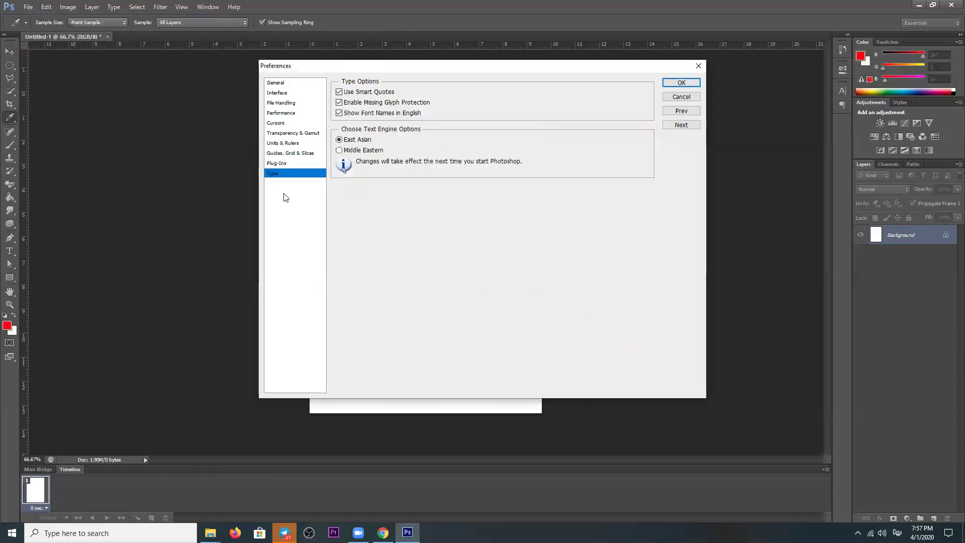
left_click(337, 153)
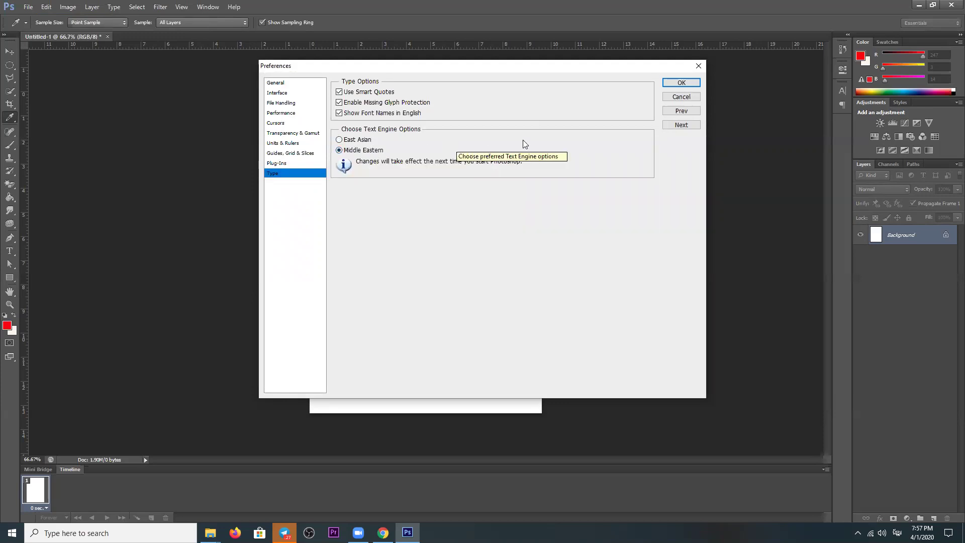
left_click(680, 82)
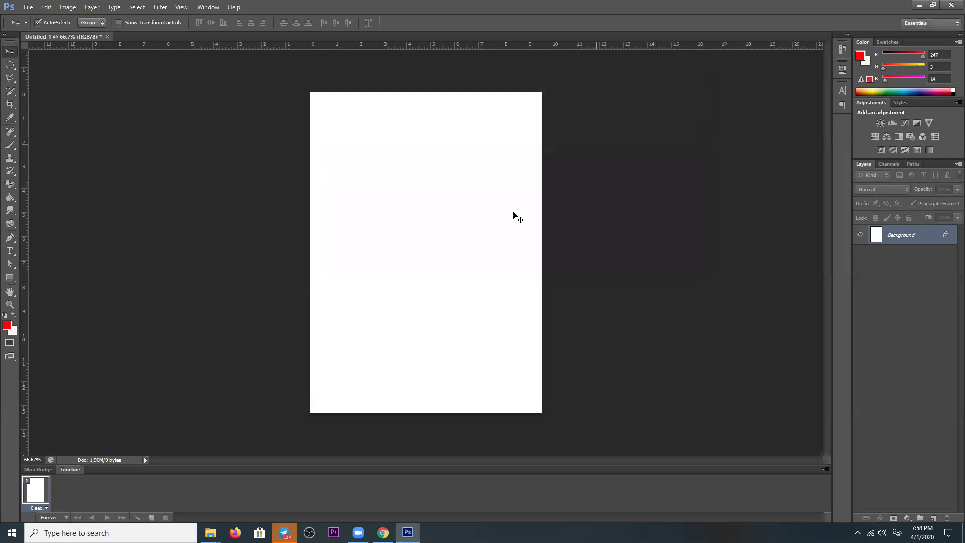
Step: Quit Photoshop without saving Untitled-1, then relaunch it from the CS6 shortcut
left_click(951, 4)
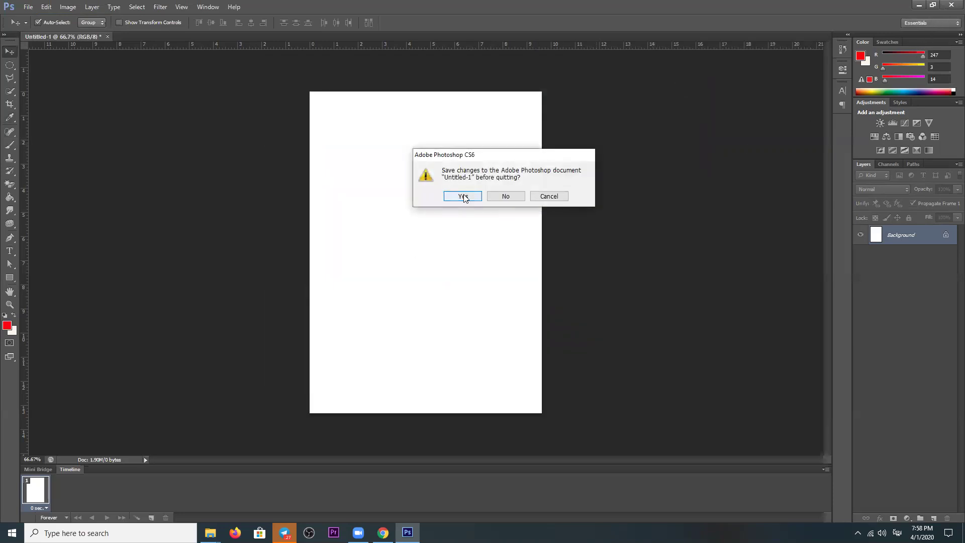
left_click(505, 196)
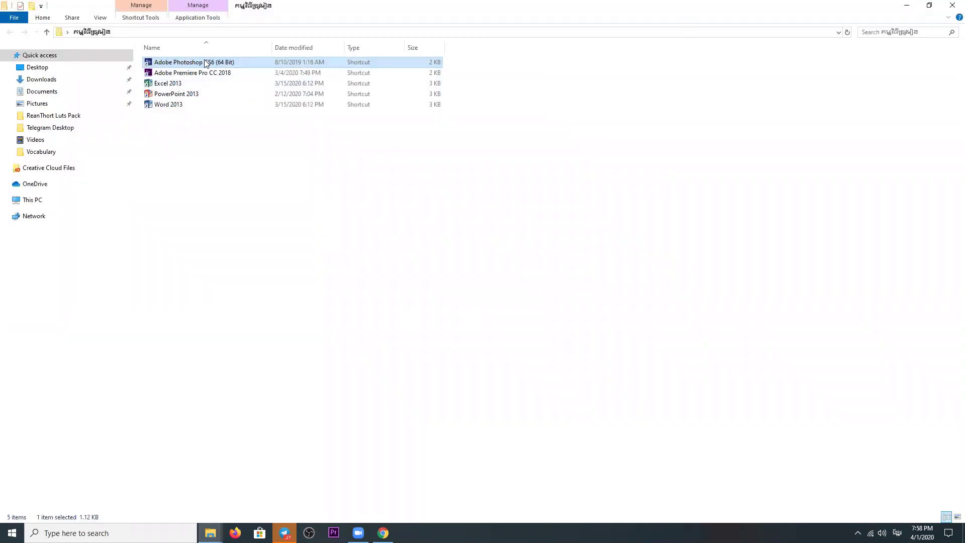
double_click(206, 63)
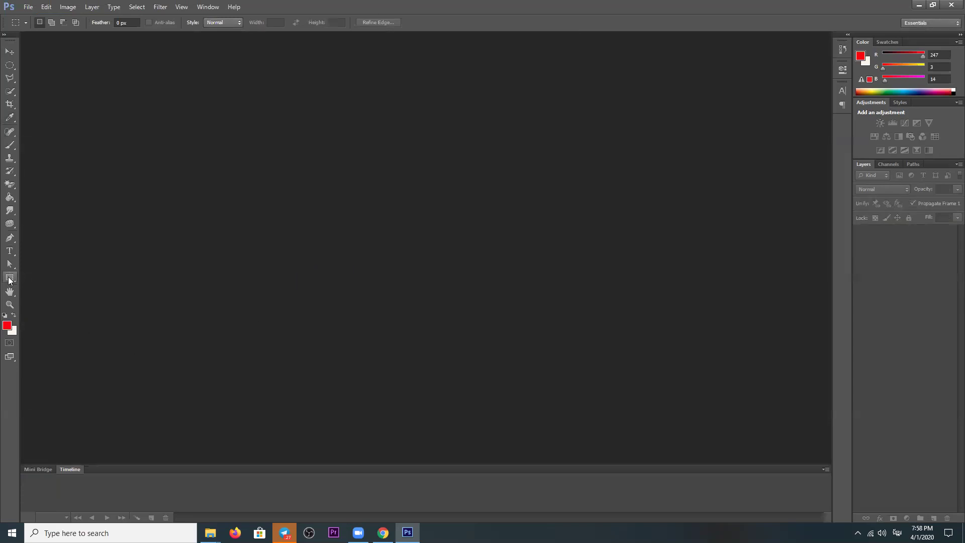
Step: In a new document, centre the Khmer word 'ស្តី', then bring Telegram forward
key("ctrl+n")
key("Escape")
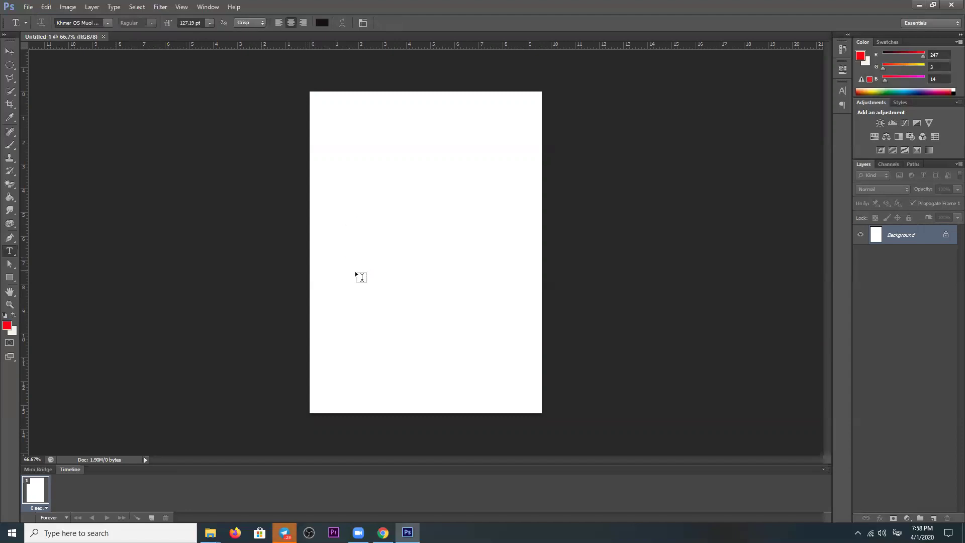
left_click(355, 269)
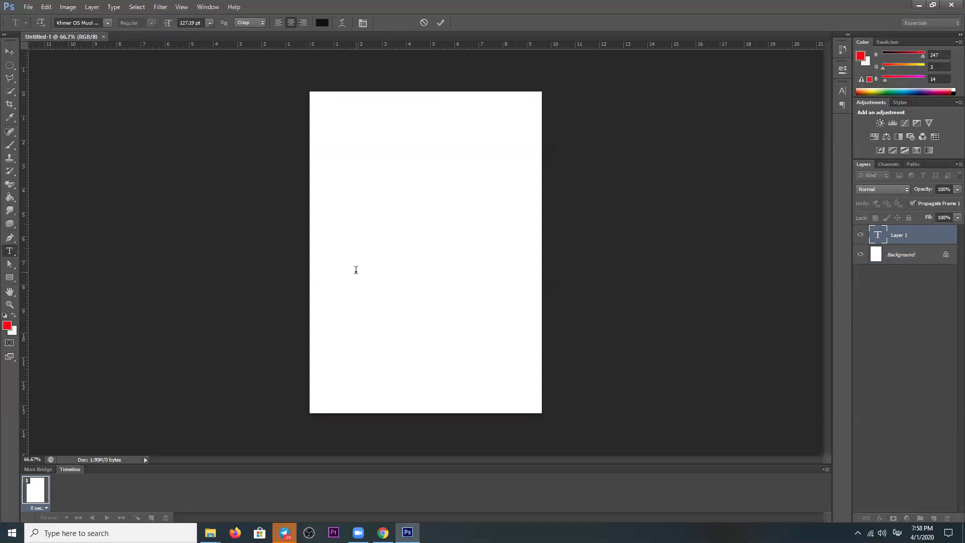
type("ស")
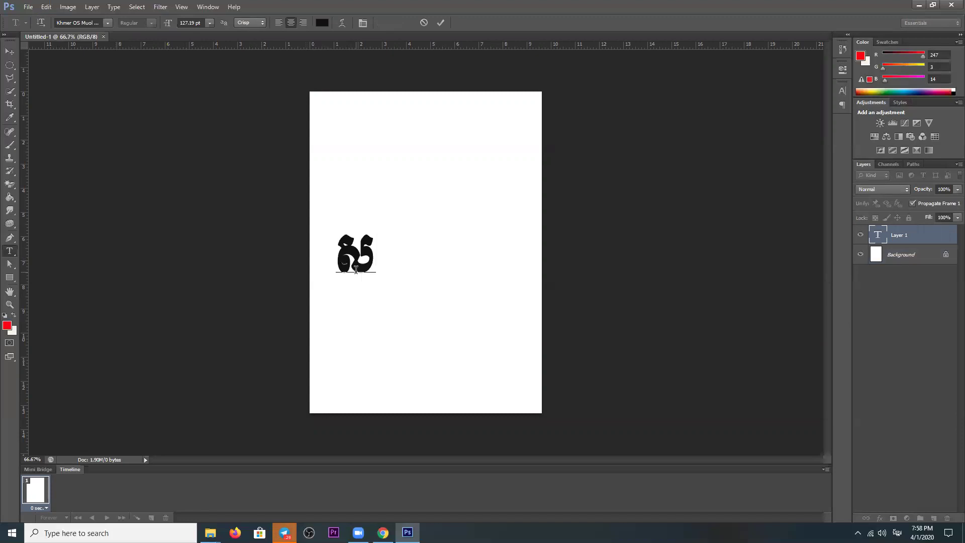
type("្តី")
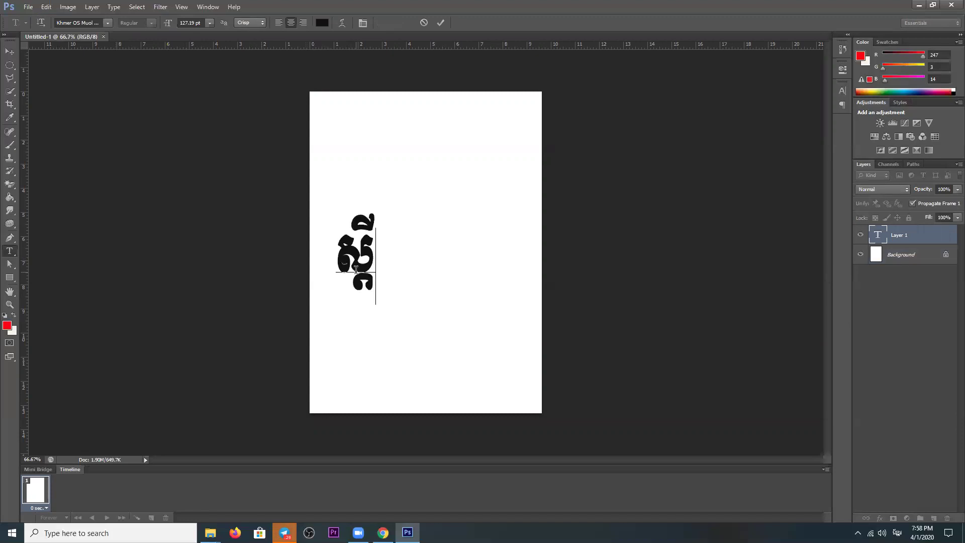
left_click(9, 52)
left_click_drag(359, 256, 422, 256)
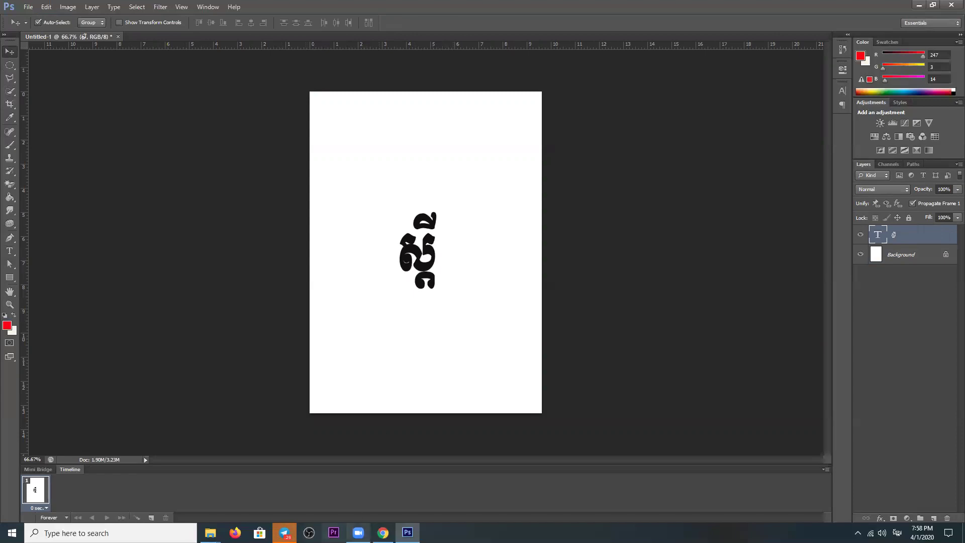
left_click(284, 533)
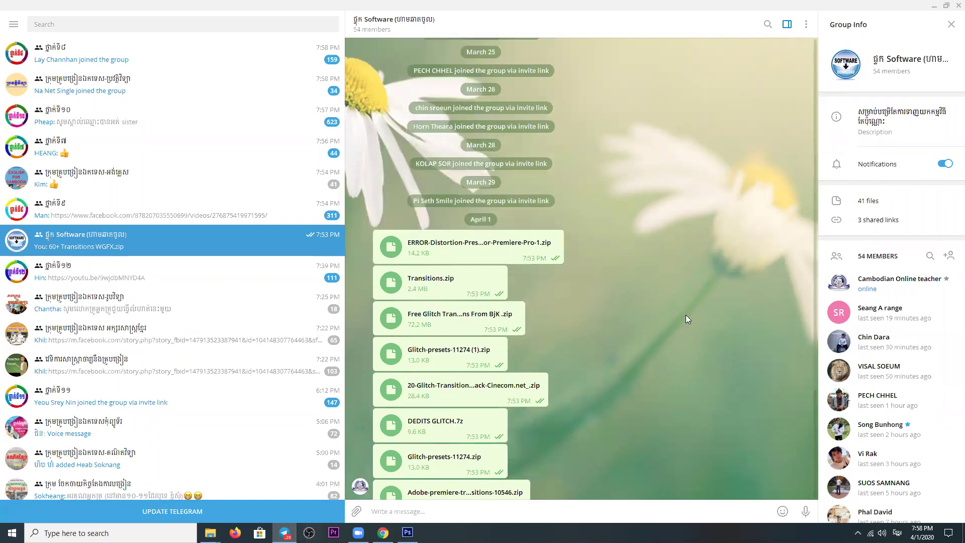
Step: Scroll through the Telegram group chat history
scroll(685, 315, "up", 4)
scroll(714, 342, "down", 4)
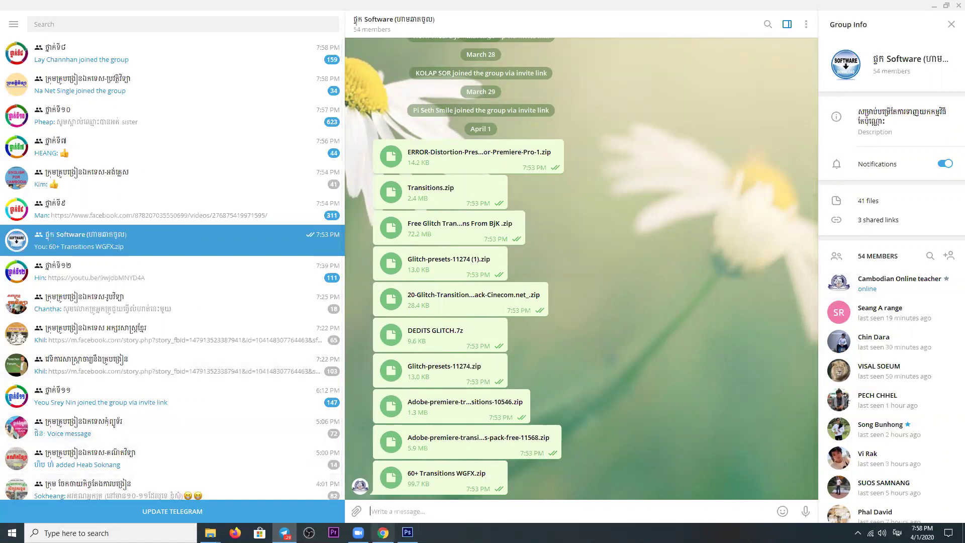
mouse_move(383, 532)
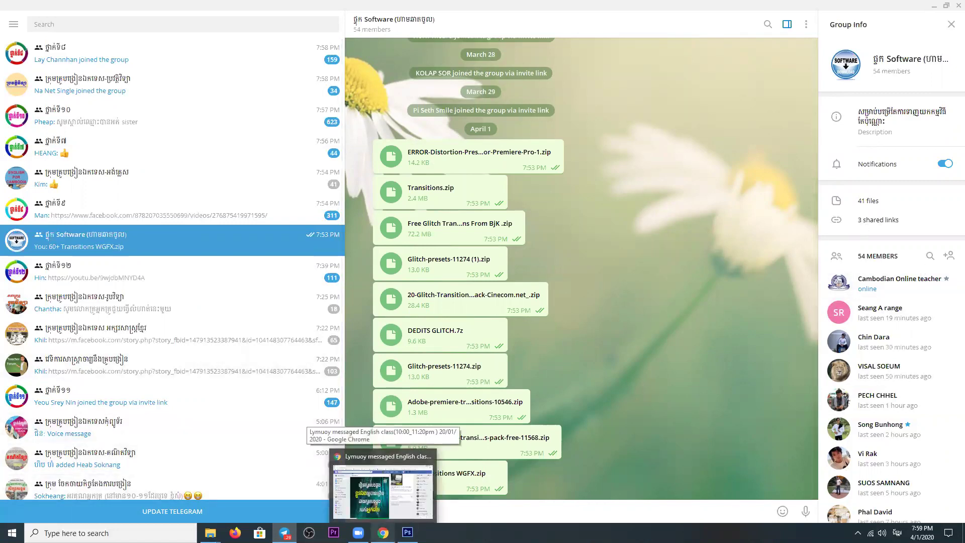
Step: Back in Photoshop, delete the Khmer text layer and start a new document
left_click(407, 532)
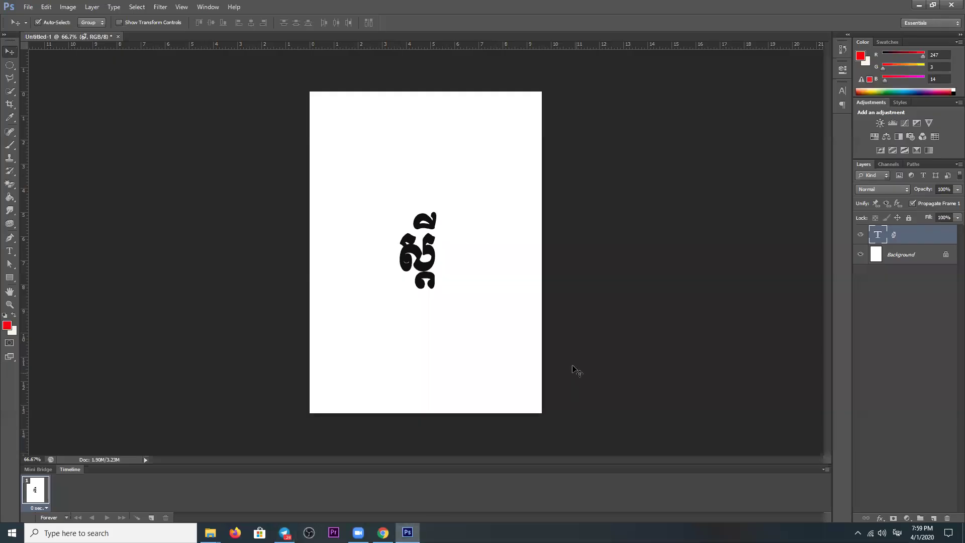
left_click_drag(420, 258, 419, 258)
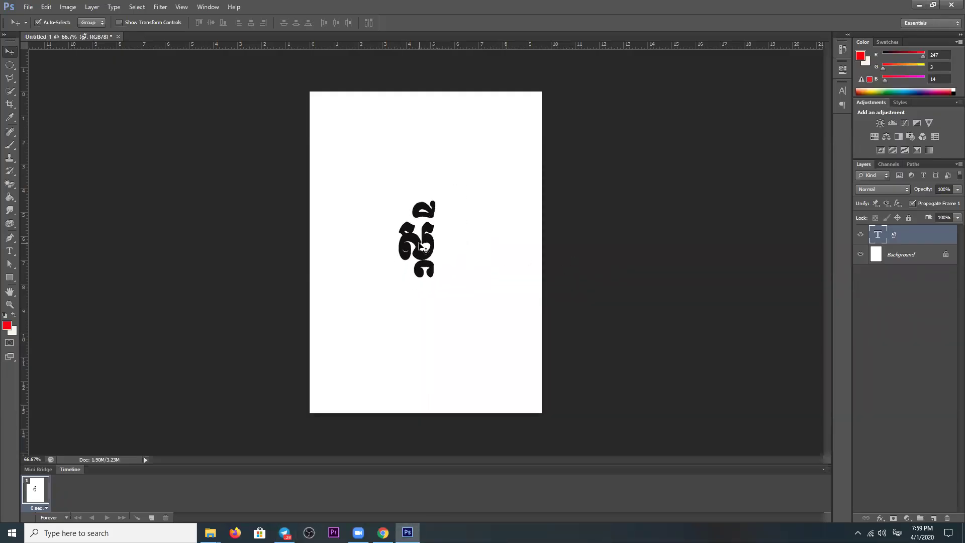
key("Delete")
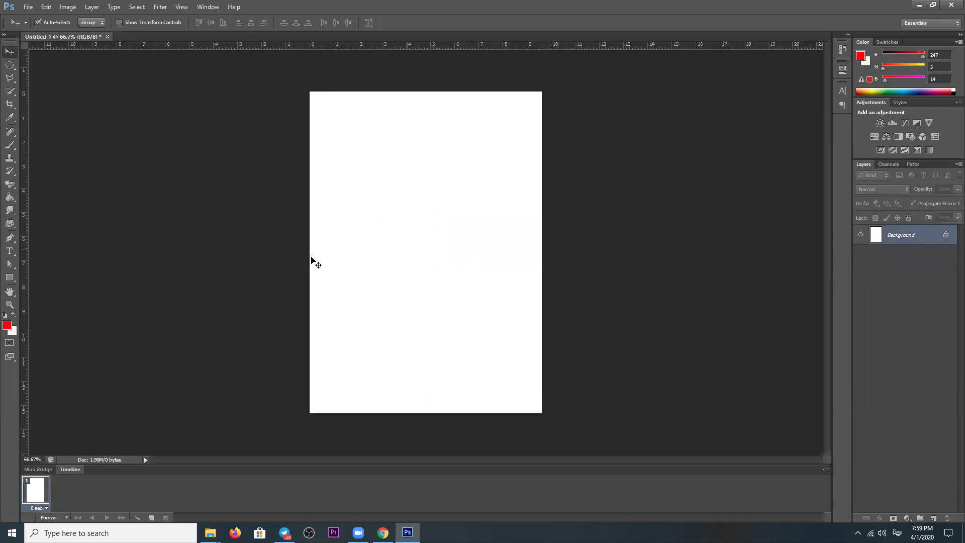
key("ctrl+n")
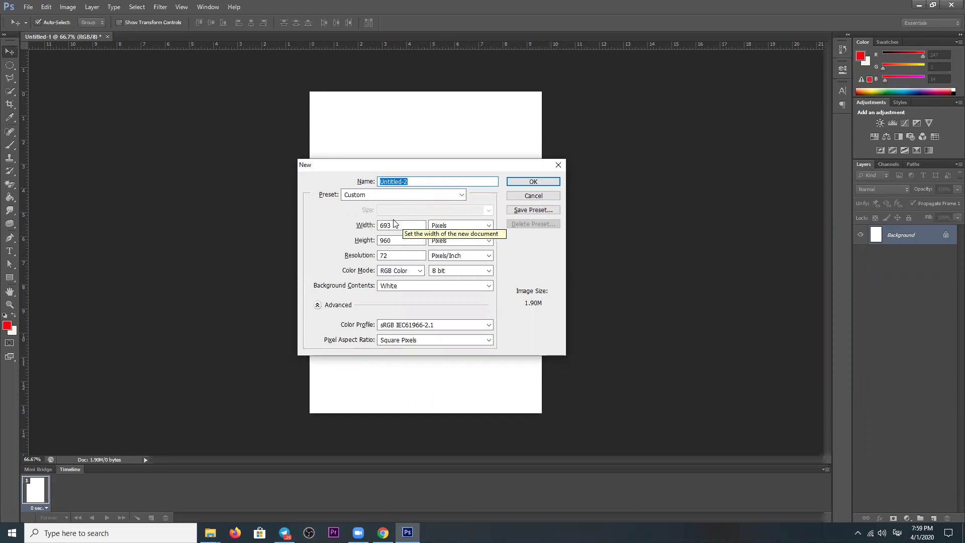
Step: Select the width and height values in the New document settings
double_click(400, 226)
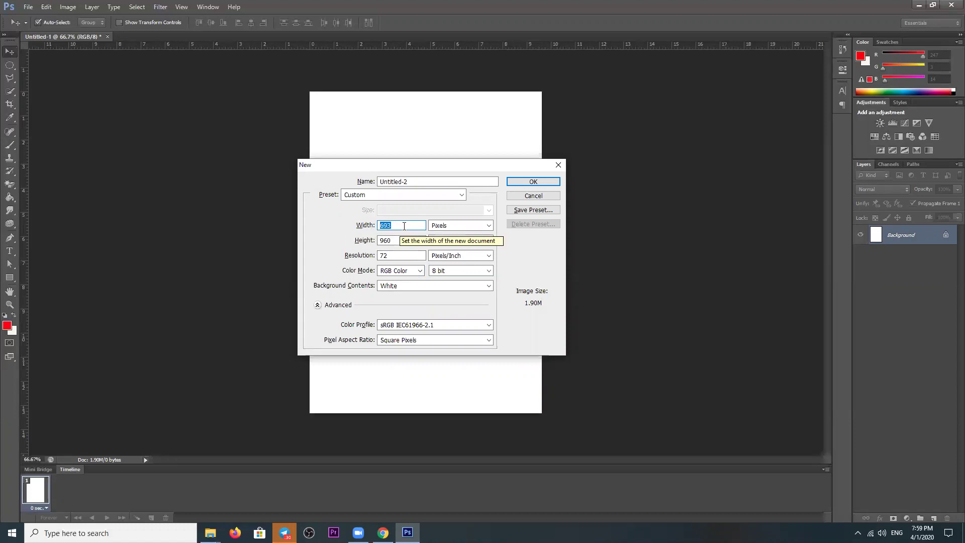
key("Tab")
double_click(404, 228)
left_click(395, 240)
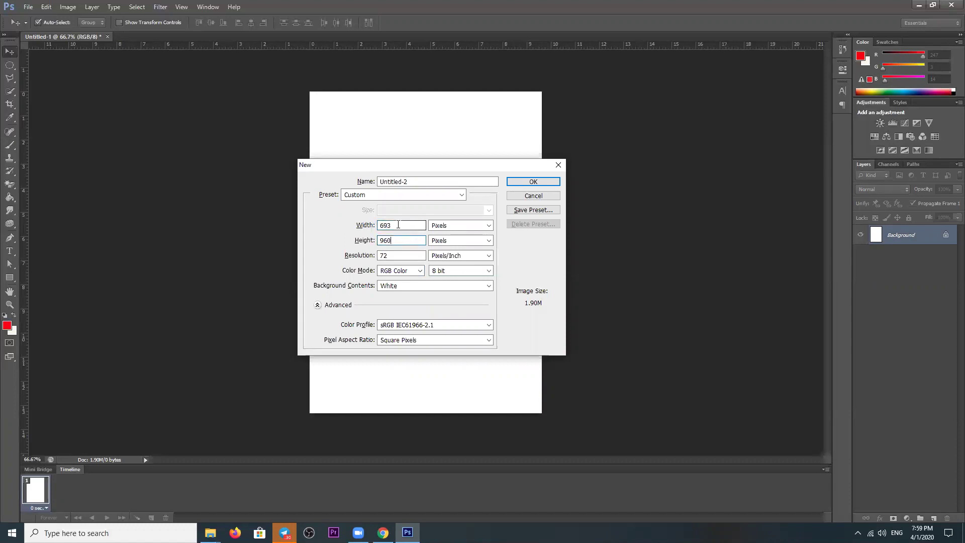
left_click(365, 239)
key("shift+Tab")
Step: Enter 300 cm width and 120 height, then switch back to pixels (8504 × 120)
left_click(453, 225)
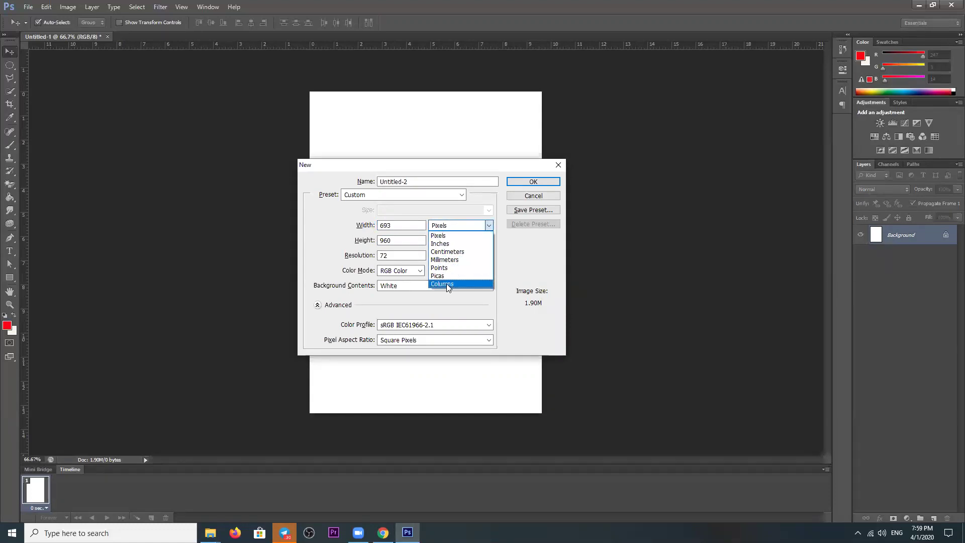
left_click(453, 255)
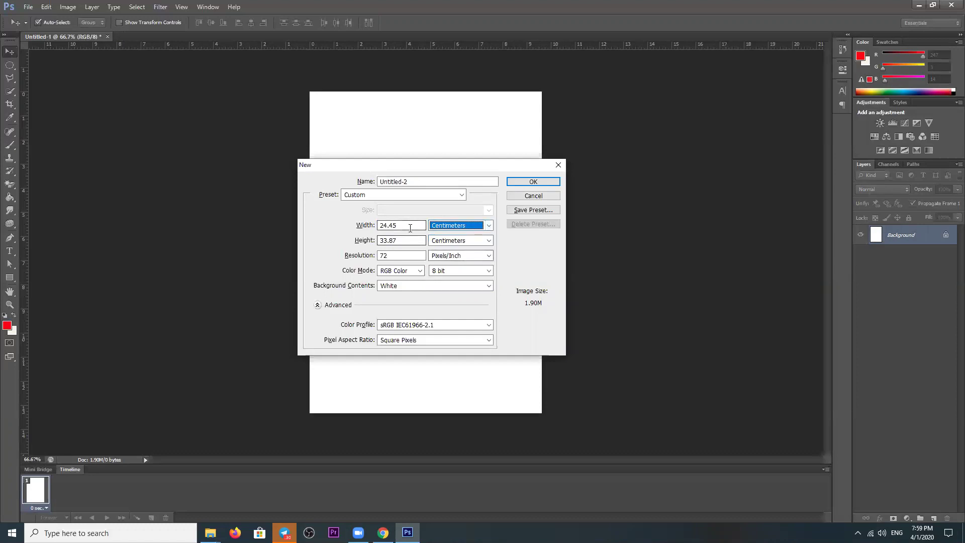
type("300")
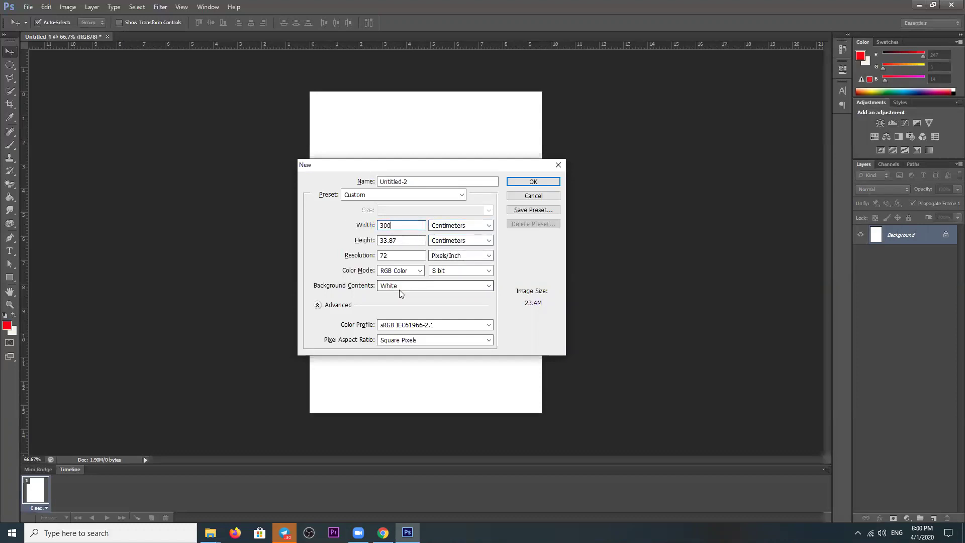
left_click(408, 242)
left_click_drag(407, 242, 344, 235)
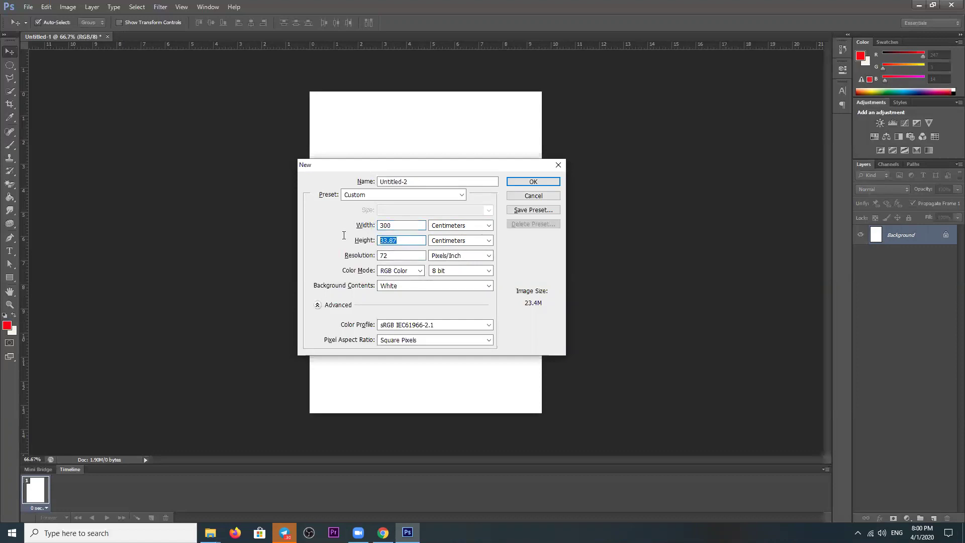
type("120")
left_click(452, 226)
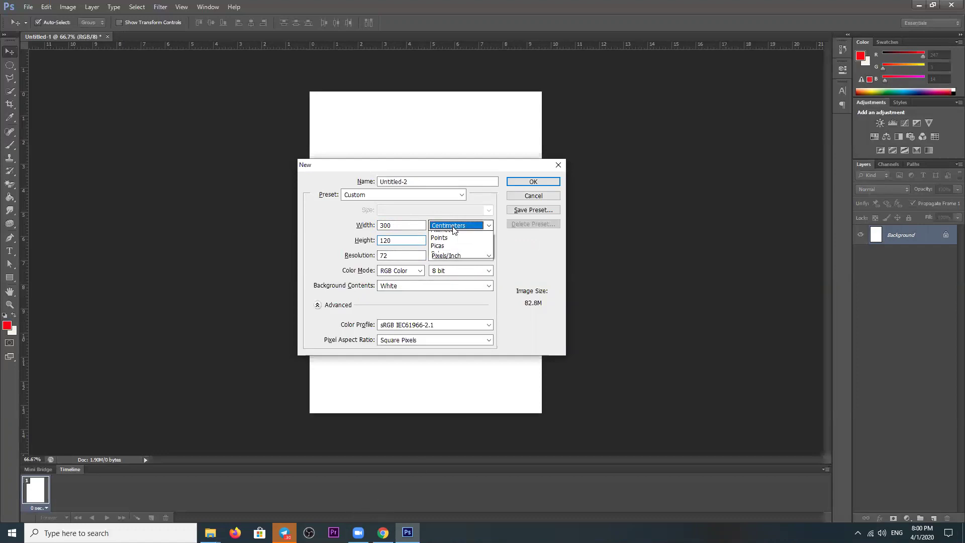
left_click(448, 234)
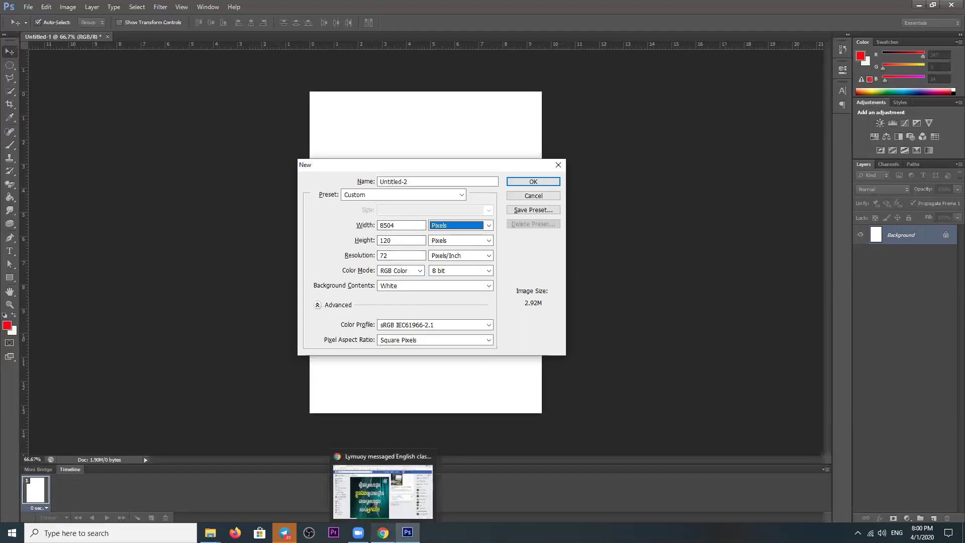
Step: Switch to Facebook in Chrome, close the Messenger chat and scroll up the News Feed
left_click(390, 485)
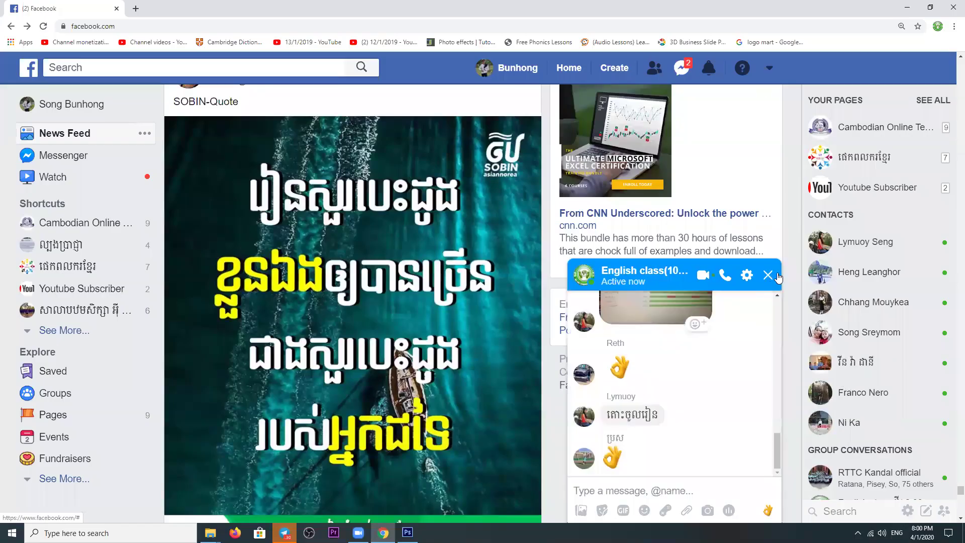
left_click(767, 275)
scroll(526, 138, "up", 3)
scroll(526, 138, "up", 5)
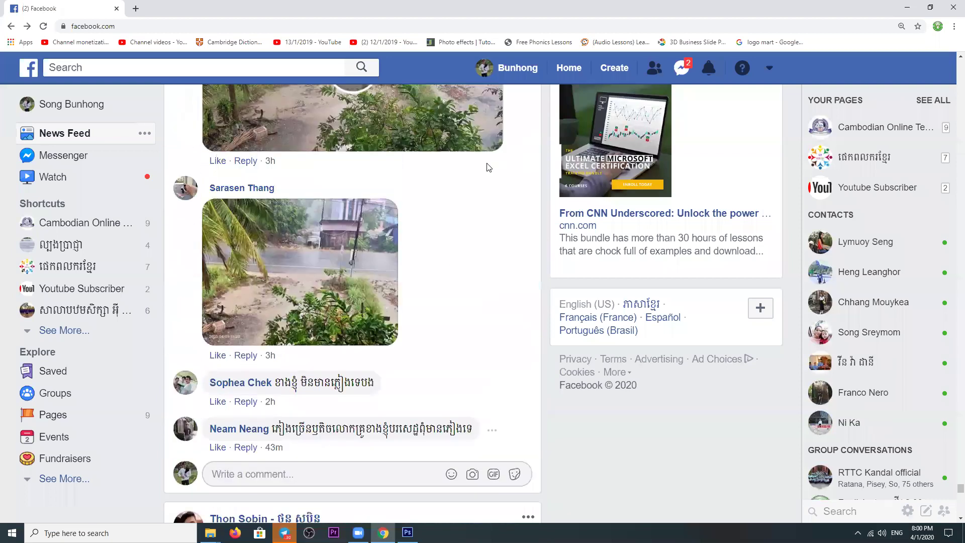
scroll(485, 166, "up", 4)
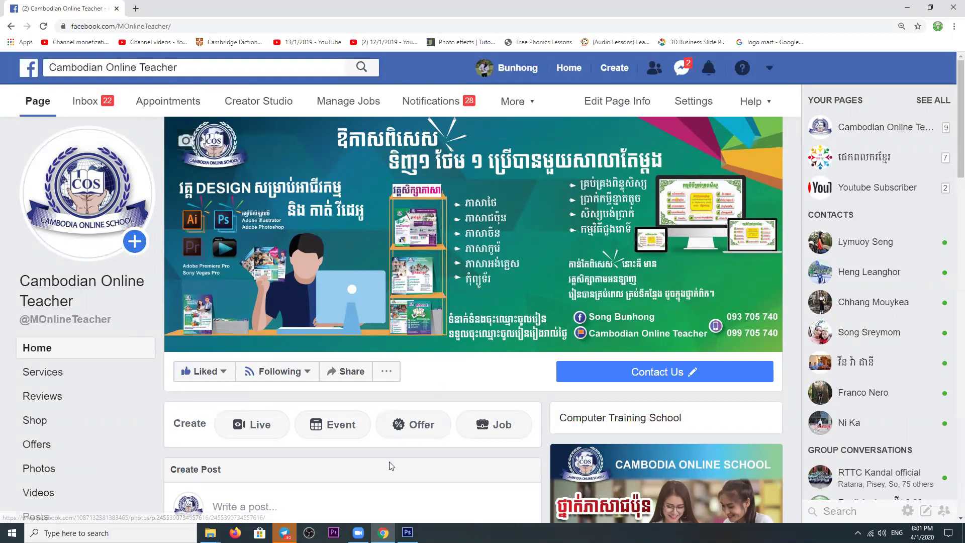
Step: Set the new document to 1500 × 500 pixels in Grayscale mode and create it
left_click(407, 532)
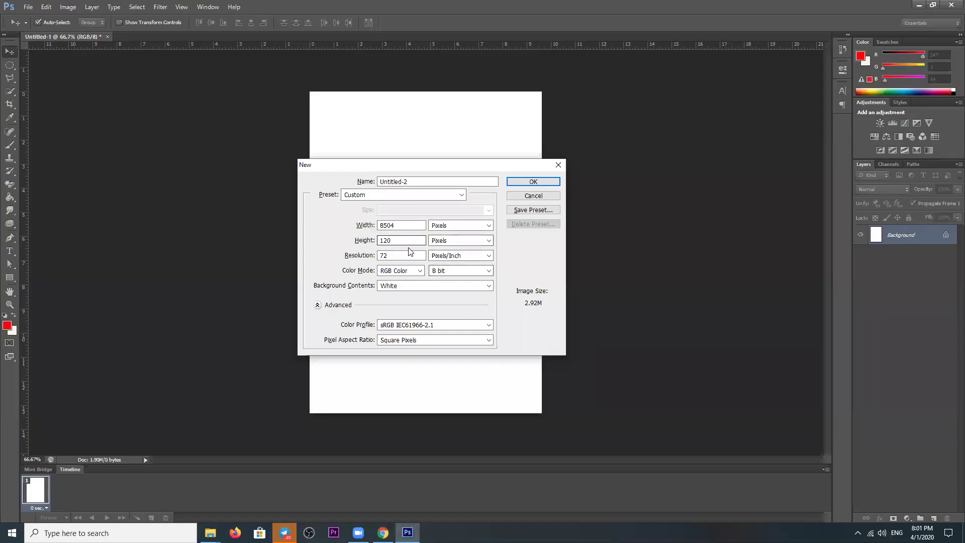
double_click(408, 227)
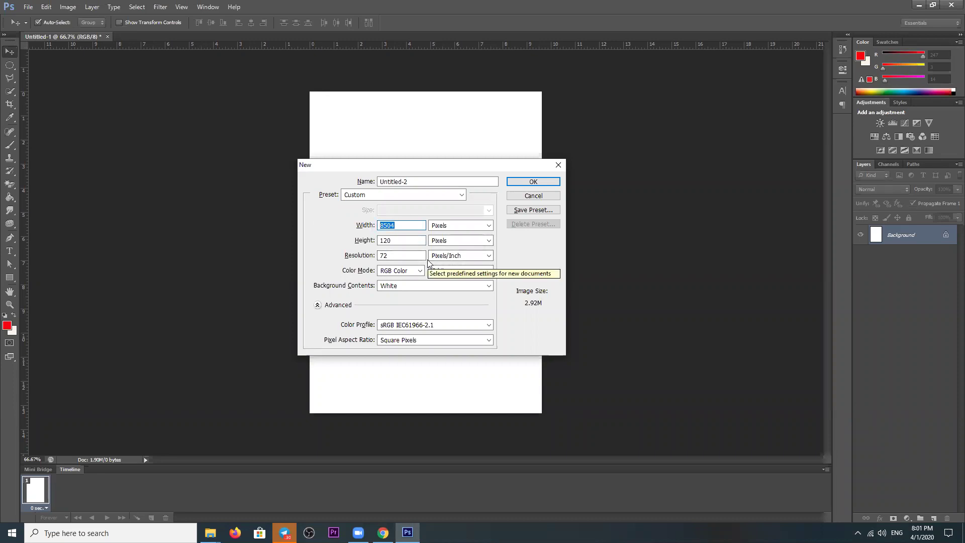
type("1920")
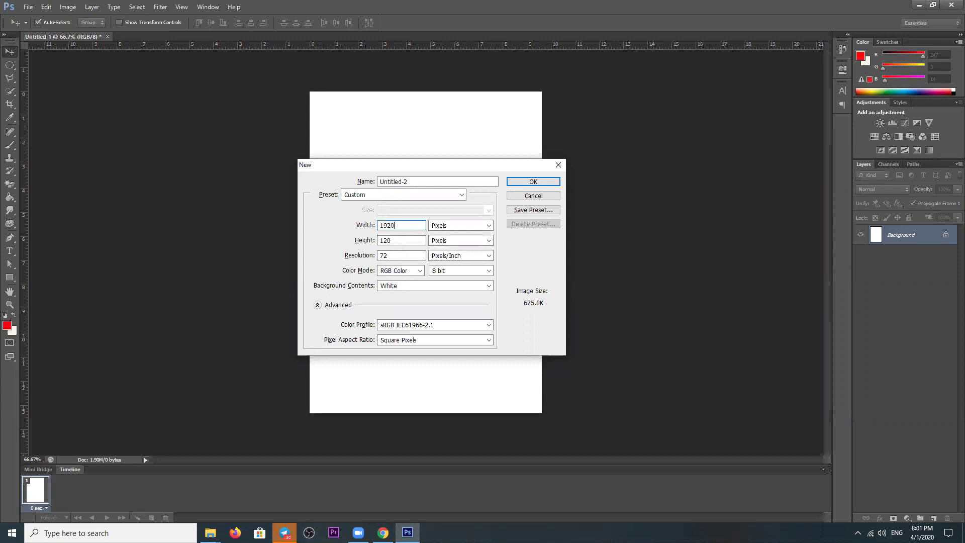
left_click_drag(398, 240, 349, 240)
left_click_drag(411, 228, 337, 223)
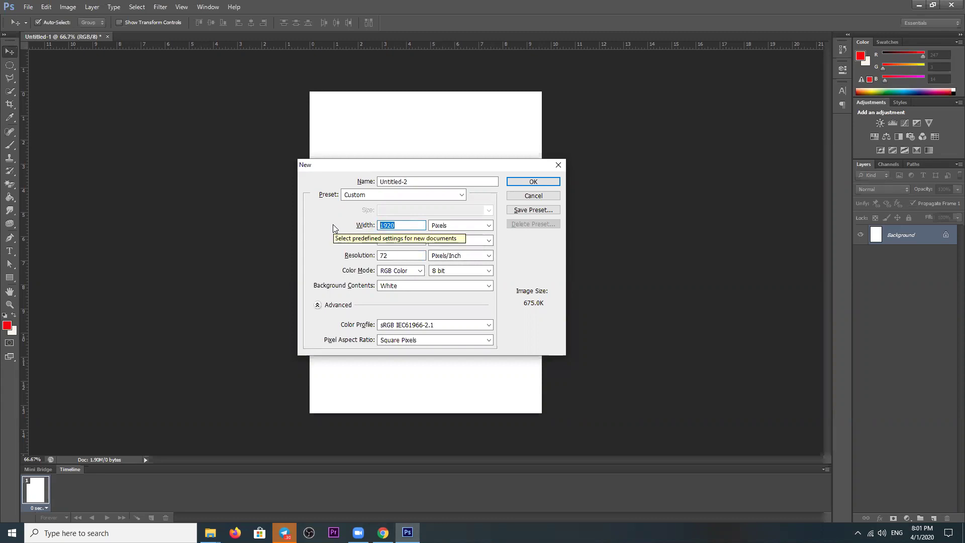
type("150")
key("Tab")
type("500")
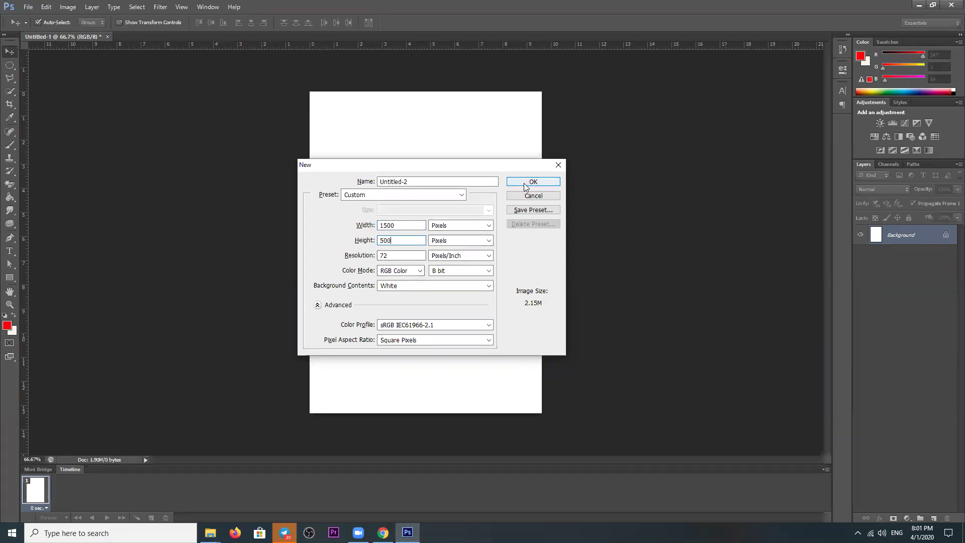
left_click(396, 272)
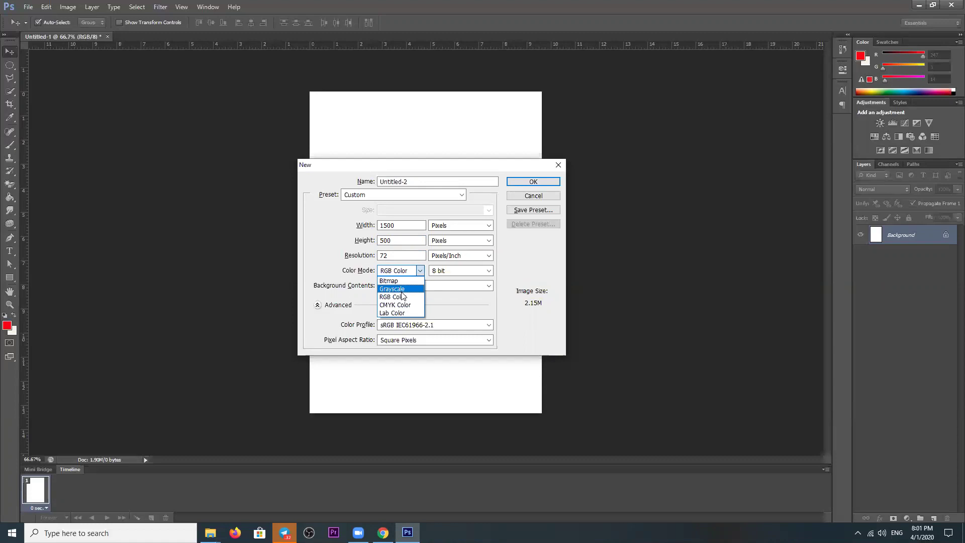
left_click(402, 289)
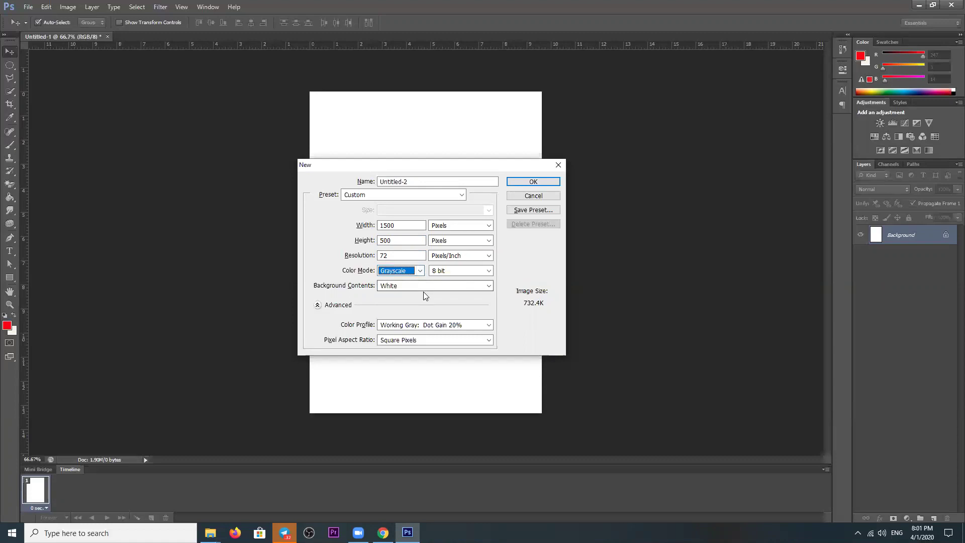
left_click(541, 184)
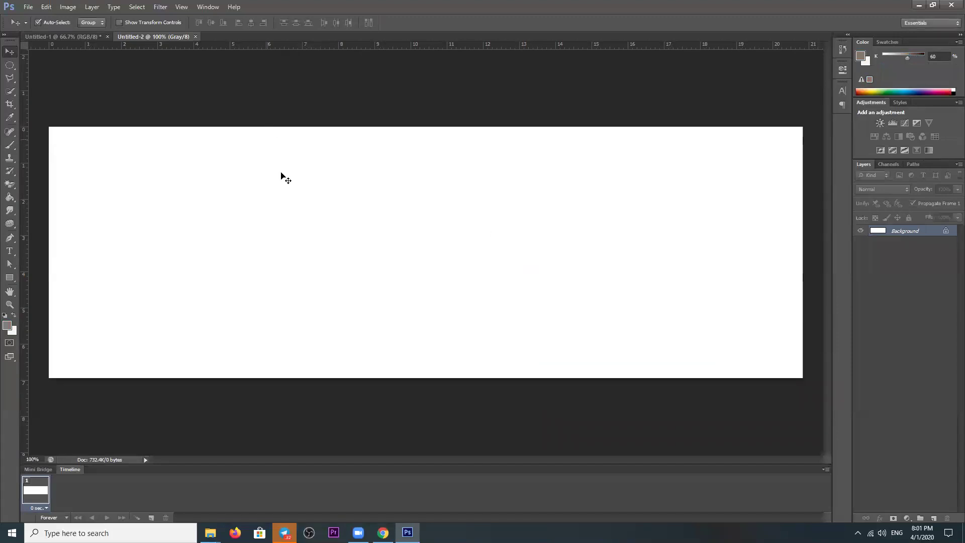
Step: Open the circular logo image 8.jpg from the Desktop
key("ctrl+o")
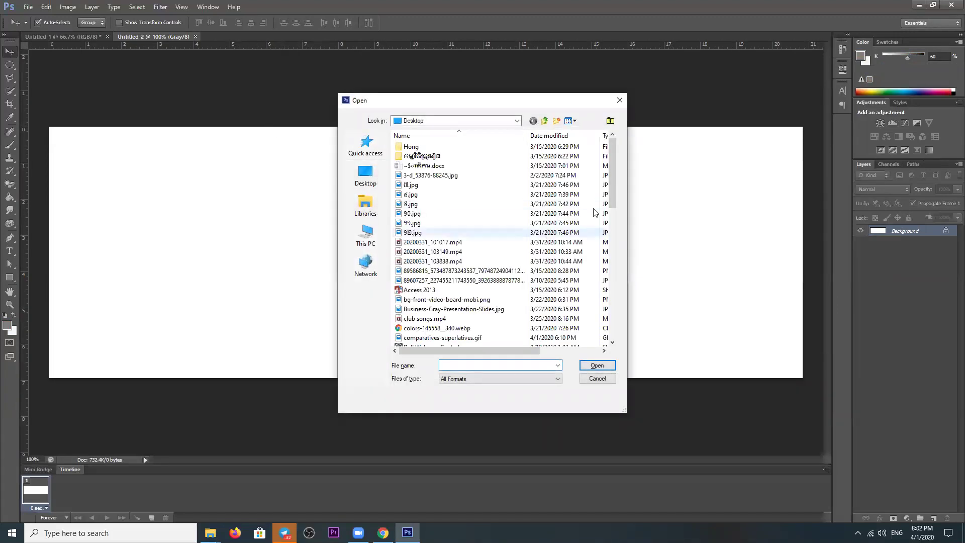
left_click(361, 177)
scroll(553, 231, "down", 3)
scroll(572, 243, "down", 5)
scroll(573, 243, "down", 3)
scroll(573, 243, "down", 3)
scroll(452, 226, "up", 2)
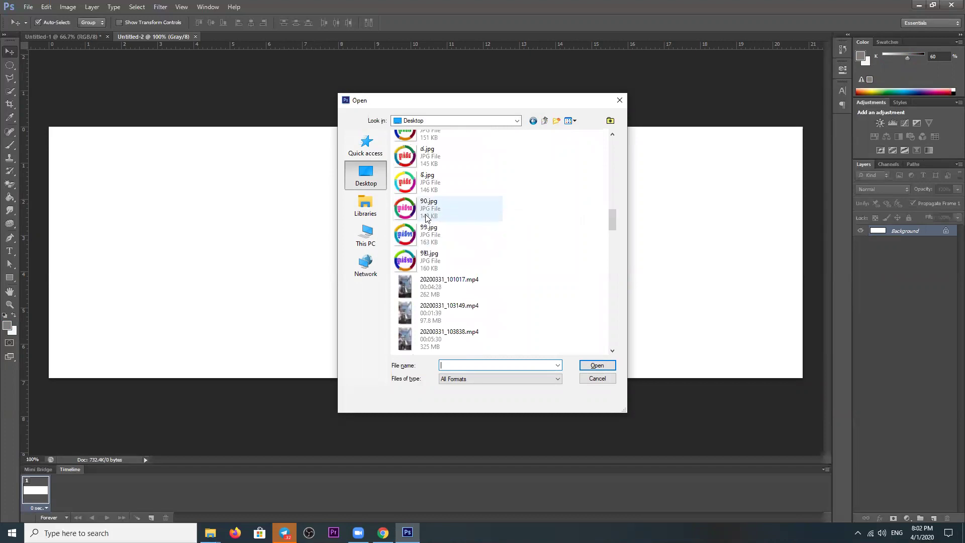
left_click(412, 183)
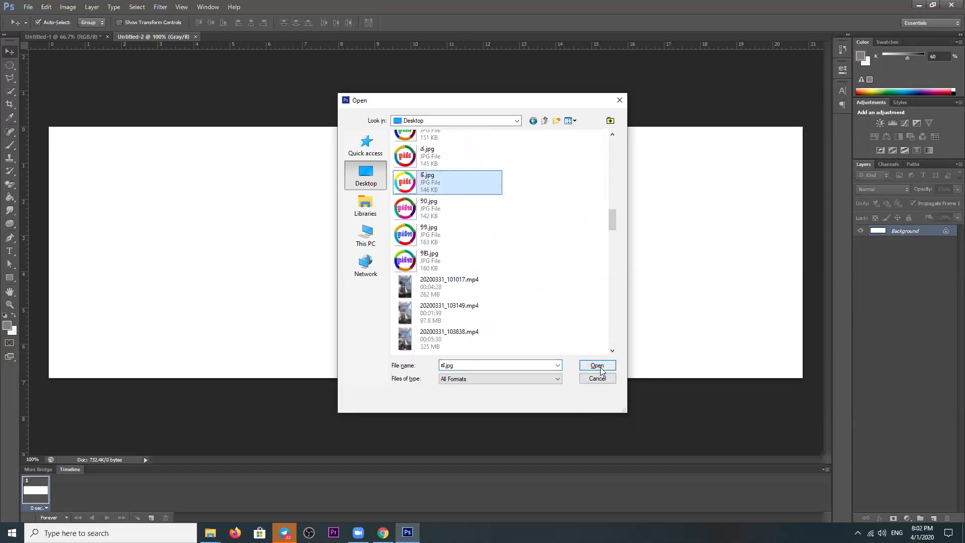
left_click(600, 367)
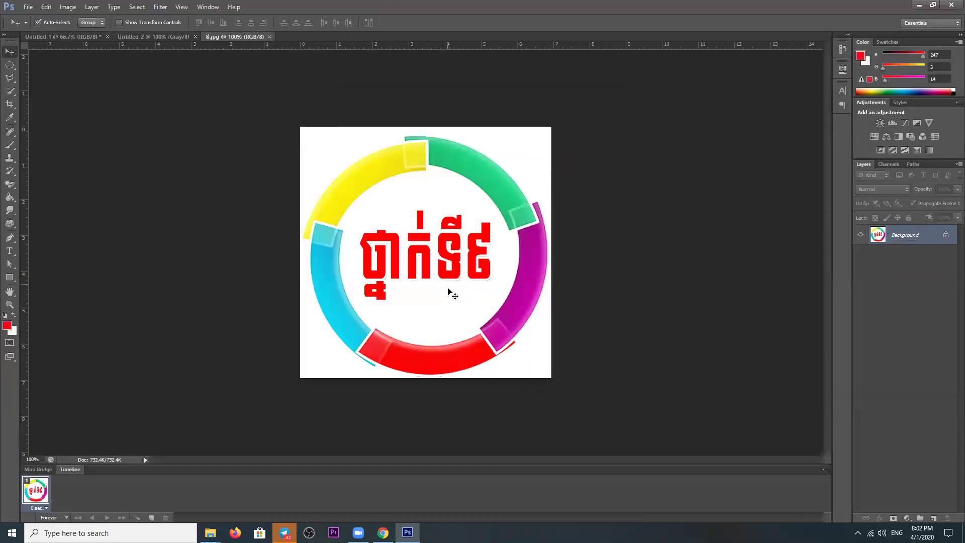
Step: Close Untitled-1 without saving its changes
left_click(148, 40)
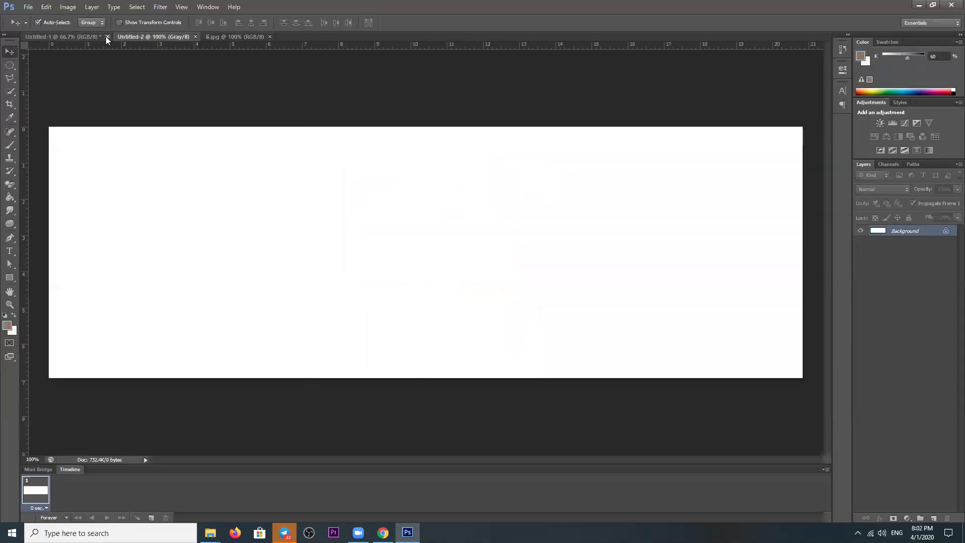
left_click(107, 37)
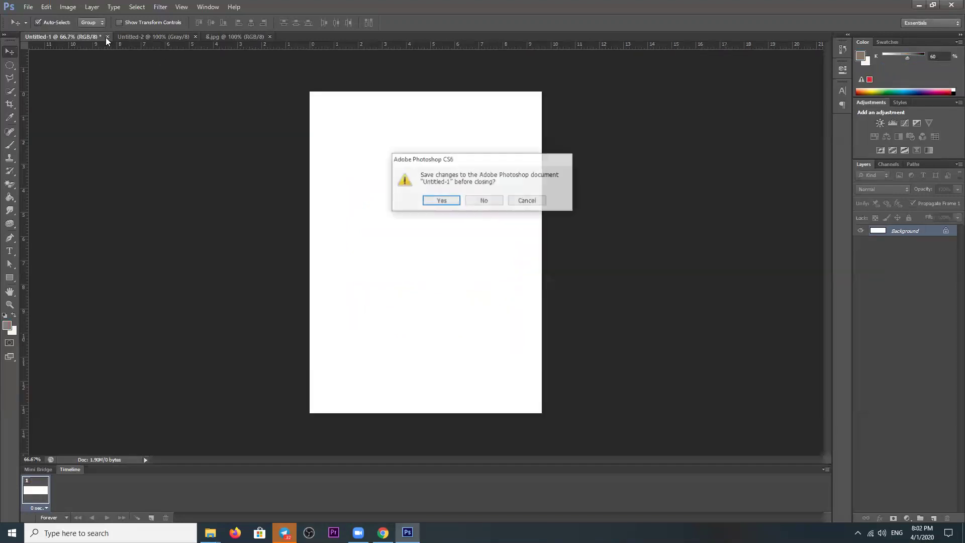
left_click(484, 201)
left_click(143, 37)
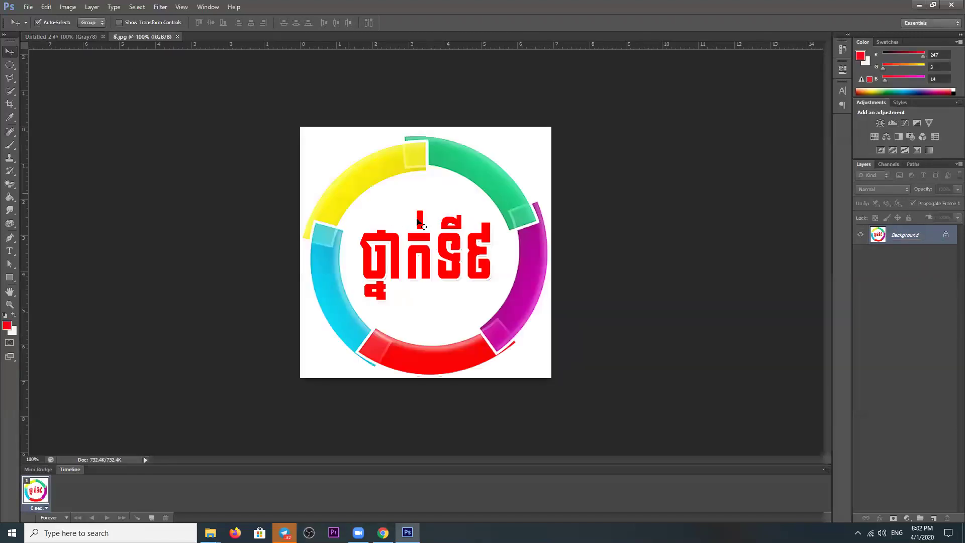
Step: Select the whole circular logo and drag it into the Untitled-2 banner as a new layer
left_click(74, 35)
left_click(126, 36)
key("ctrl+a")
mouse_move(389, 240)
left_mouse_down()
mouse_move(79, 38)
mouse_move(330, 248)
mouse_move(417, 252)
left_mouse_up()
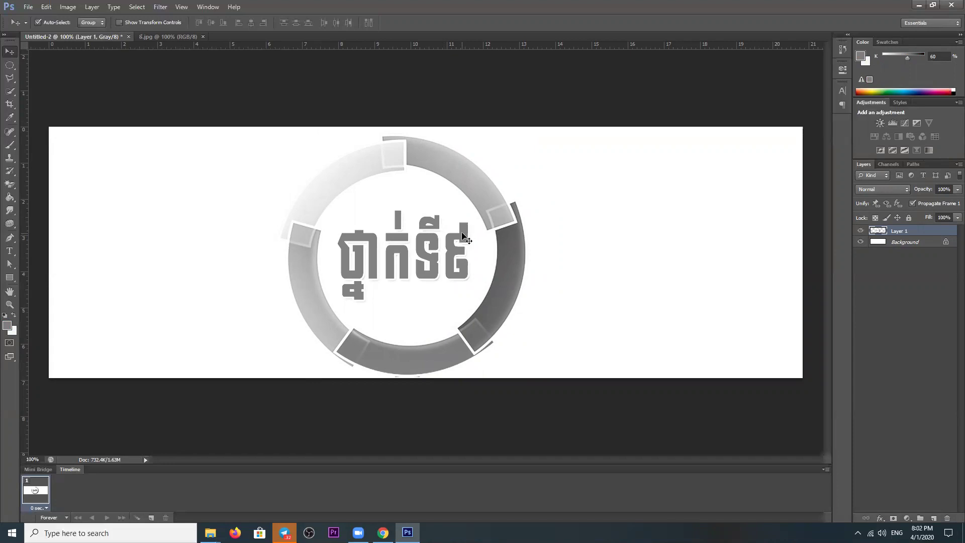
Step: Open maxresdefault (1).jpg from the Desktop and drag the whole photo into the banner
key("ctrl+o")
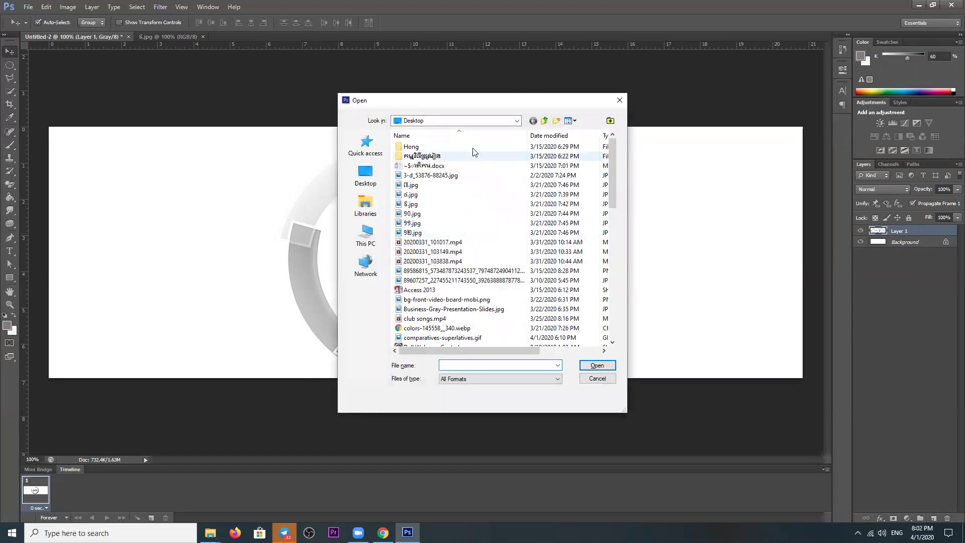
scroll(517, 257, "down", 5)
scroll(512, 263, "down", 3)
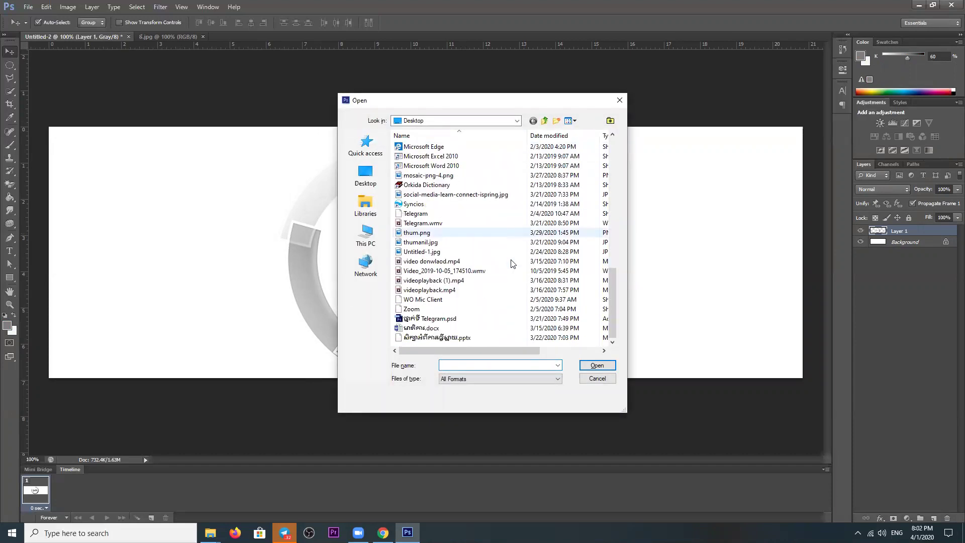
left_click(365, 175)
scroll(558, 211, "down", 3)
scroll(563, 237, "down", 3)
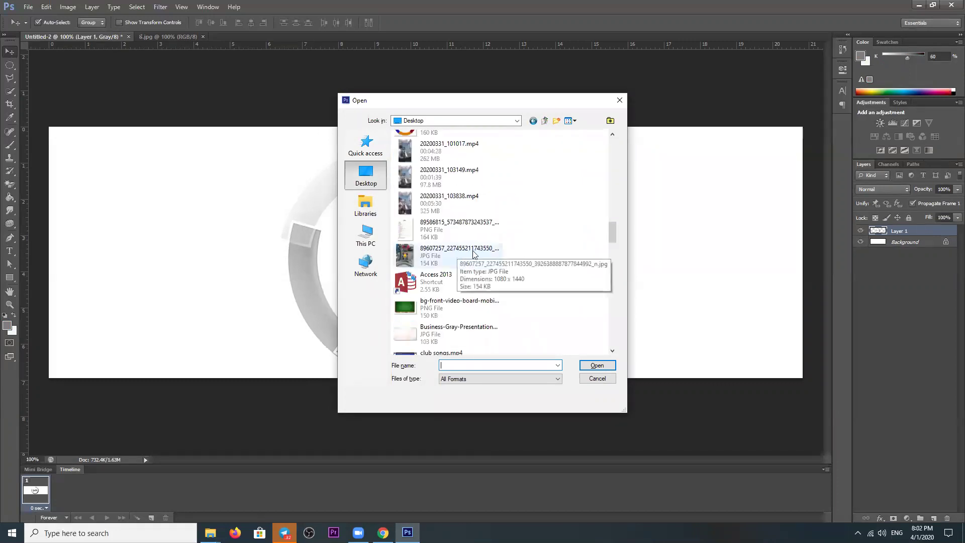
scroll(478, 254, "down", 3)
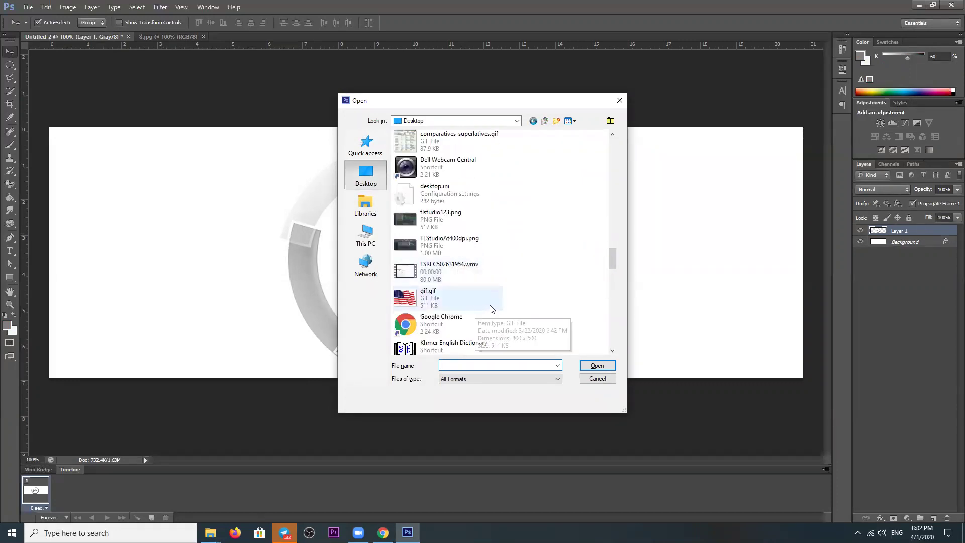
scroll(491, 308, "down", 3)
left_click(449, 297)
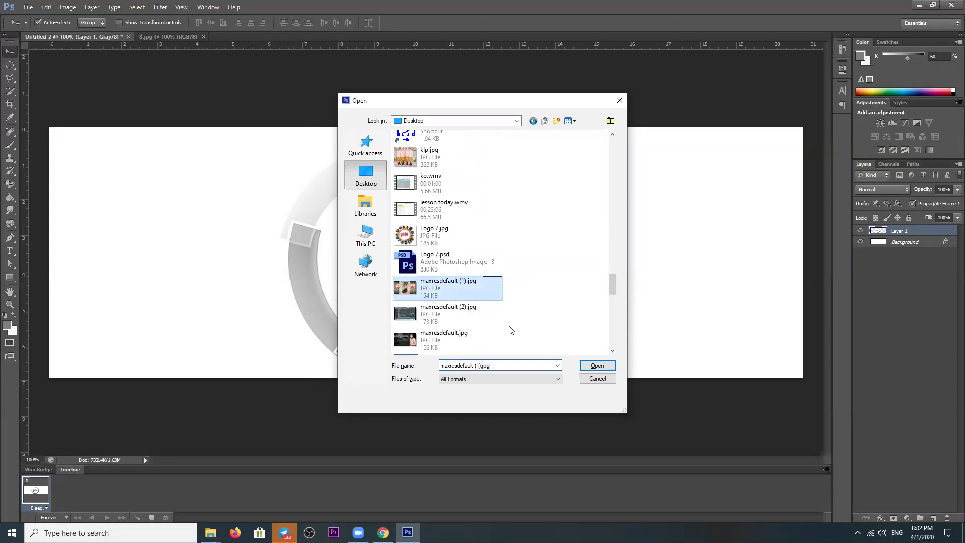
left_click(596, 366)
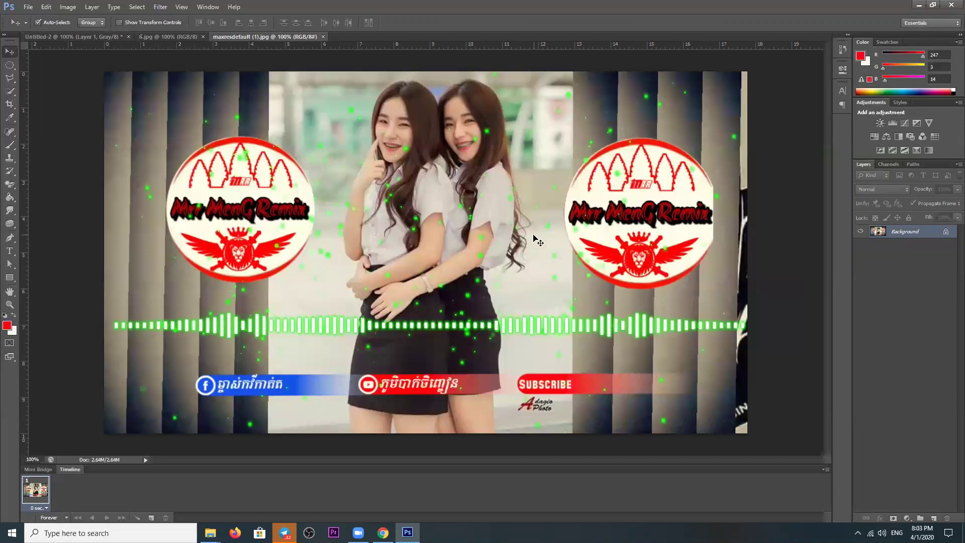
key("ctrl+a")
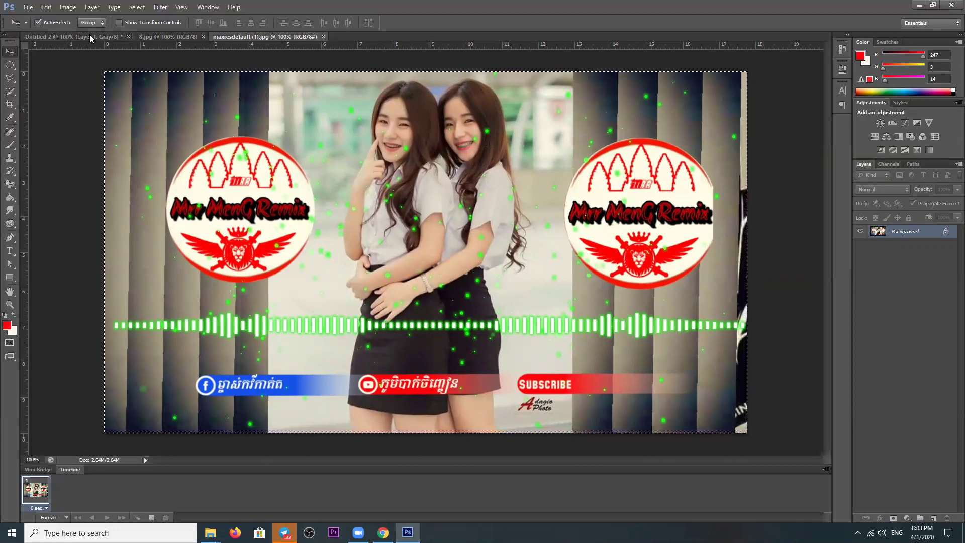
mouse_move(90, 34)
left_mouse_down()
mouse_move(74, 36)
mouse_move(285, 244)
mouse_move(366, 218)
mouse_move(367, 237)
left_mouse_up()
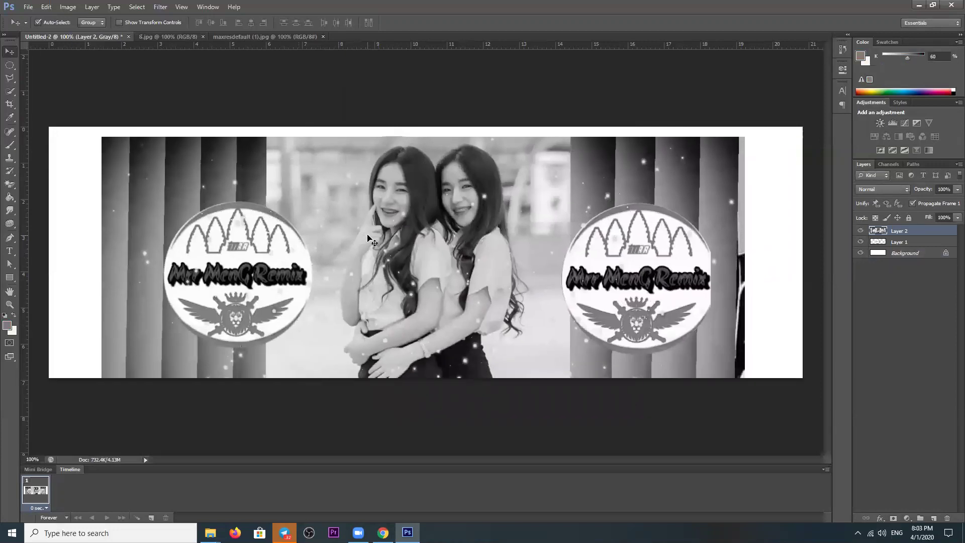
Step: Shrink the photo to about a third of its width and place it on the banner's right
key("ctrl+t")
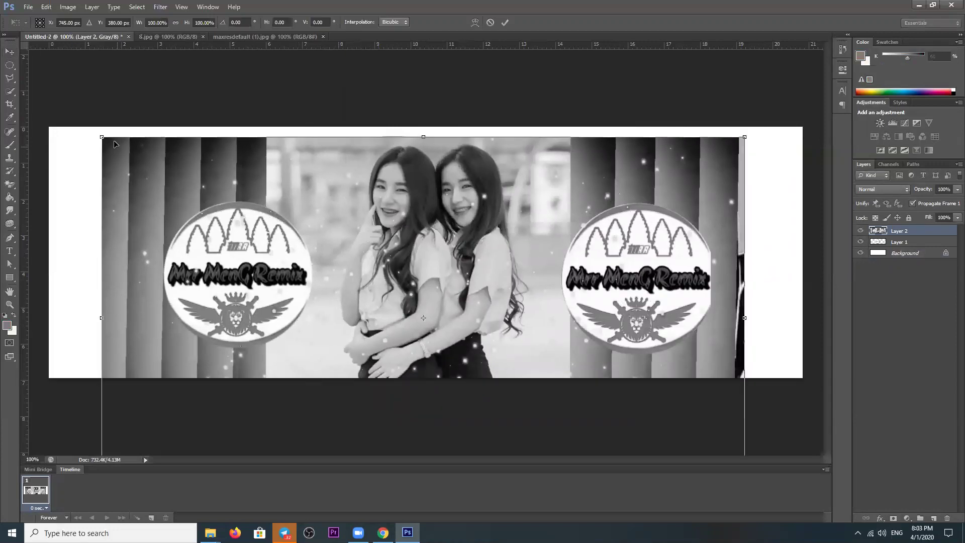
left_click_drag(102, 137, 510, 336)
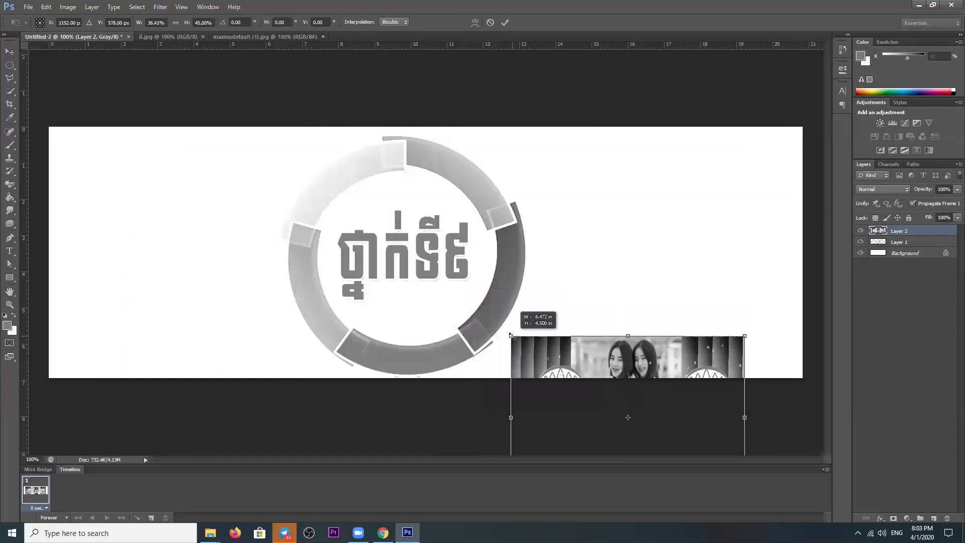
left_click_drag(614, 354, 642, 202)
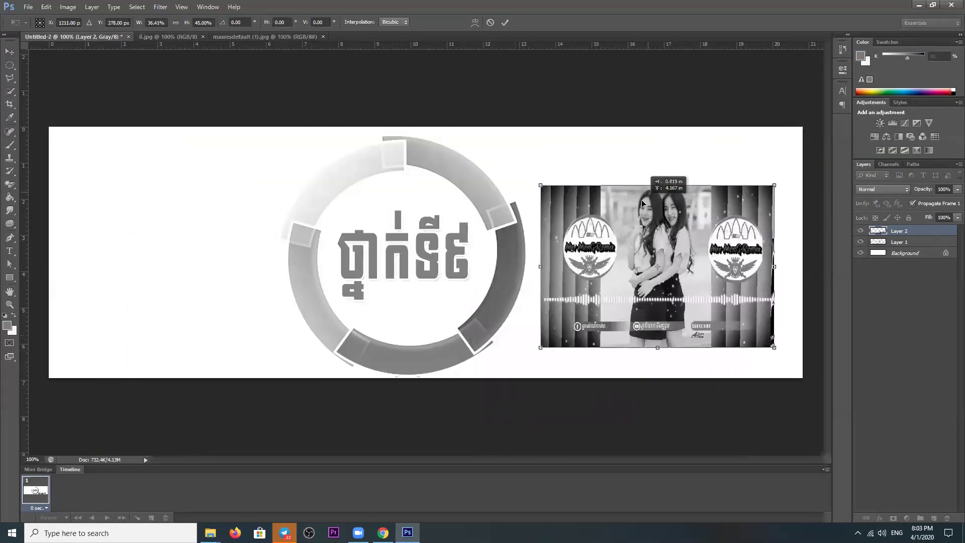
key("Return")
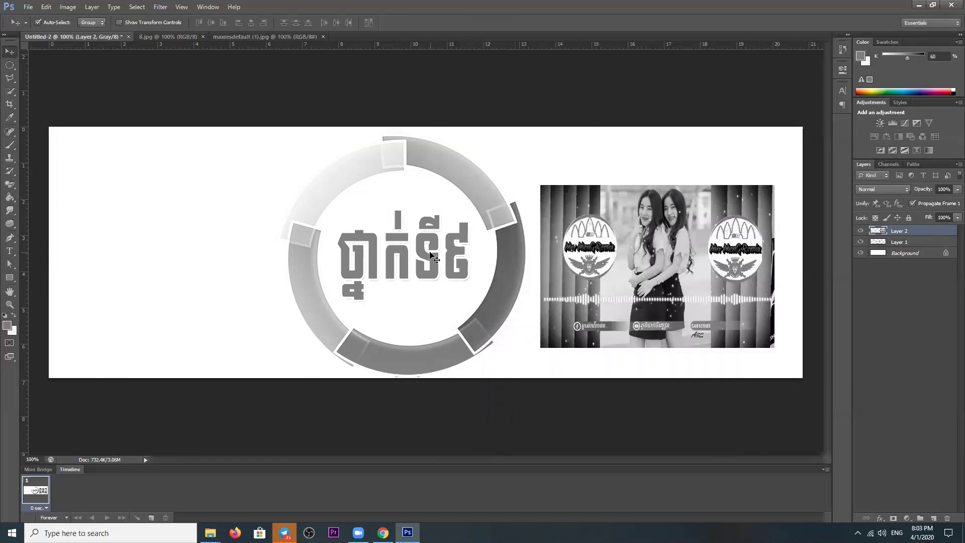
Step: Move the circle logo up-left and shrink it to about half size
left_click_drag(432, 255, 329, 242)
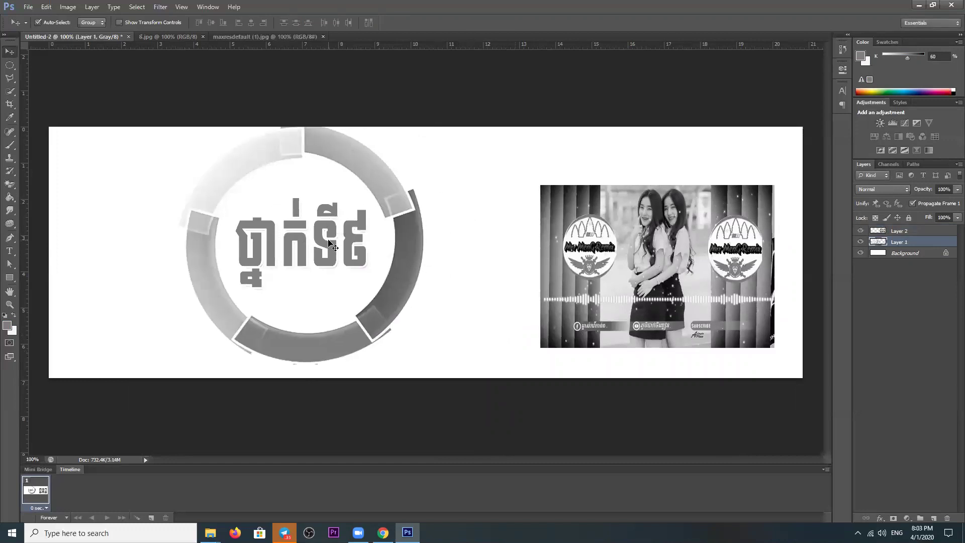
key("ctrl+t")
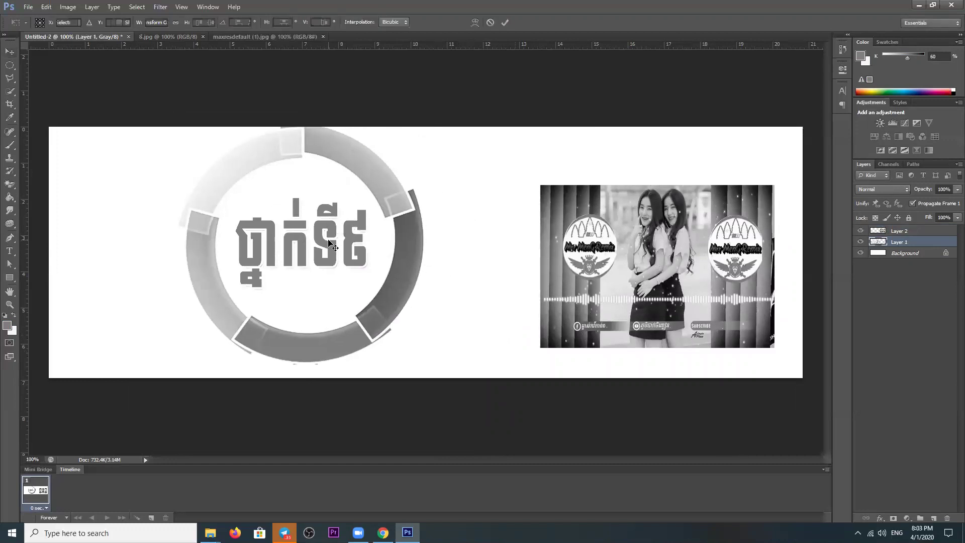
mouse_move(179, 127)
left_mouse_down()
mouse_move(262, 215)
mouse_move(281, 211)
mouse_move(295, 232)
mouse_move(263, 213)
left_mouse_up()
key("Return")
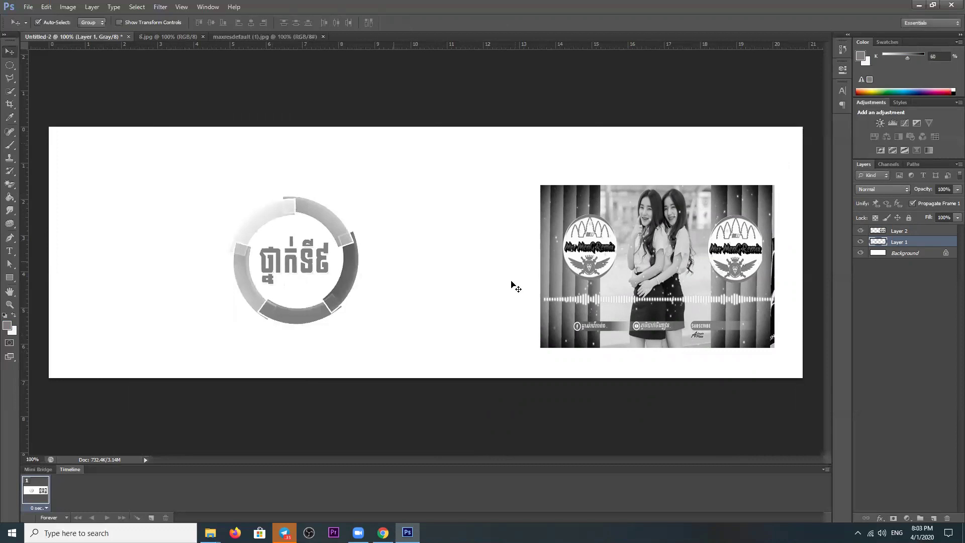
Step: Nudge the photo toward centre and the logo right, then delete both layers
left_click_drag(616, 267, 515, 268)
mouse_move(287, 251)
left_mouse_down()
mouse_move(331, 252)
mouse_move(275, 251)
left_mouse_up()
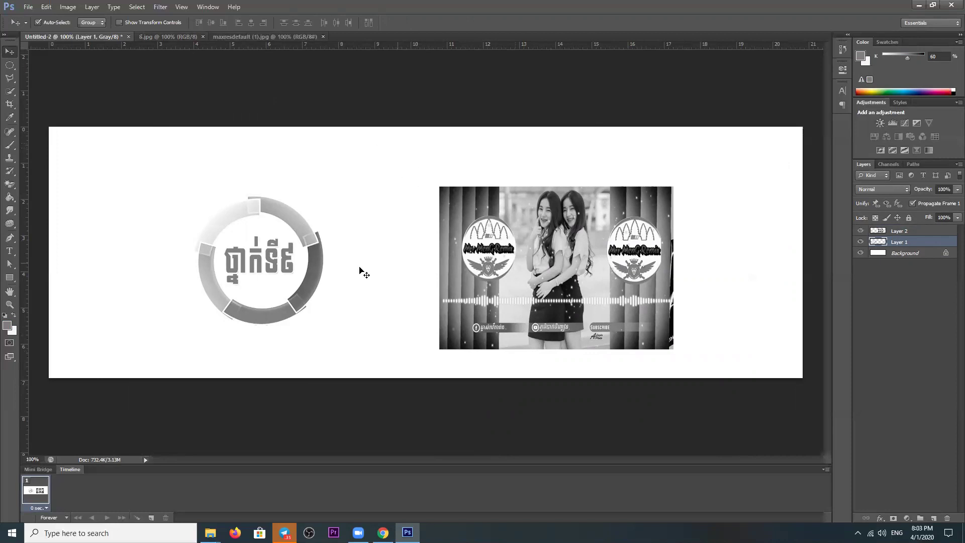
key("Delete")
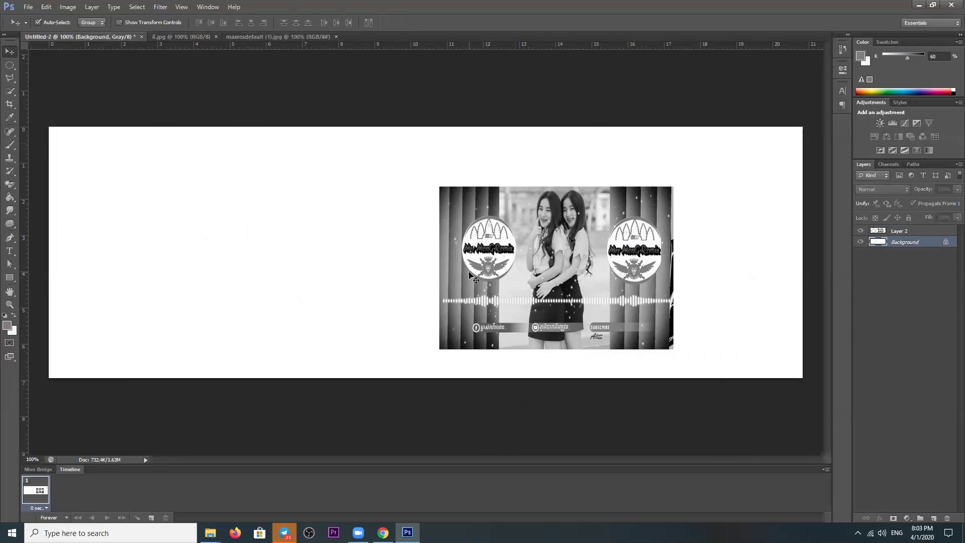
key("Delete")
Step: Paste the grey logo into the banner, then undo the paste
left_click(162, 40)
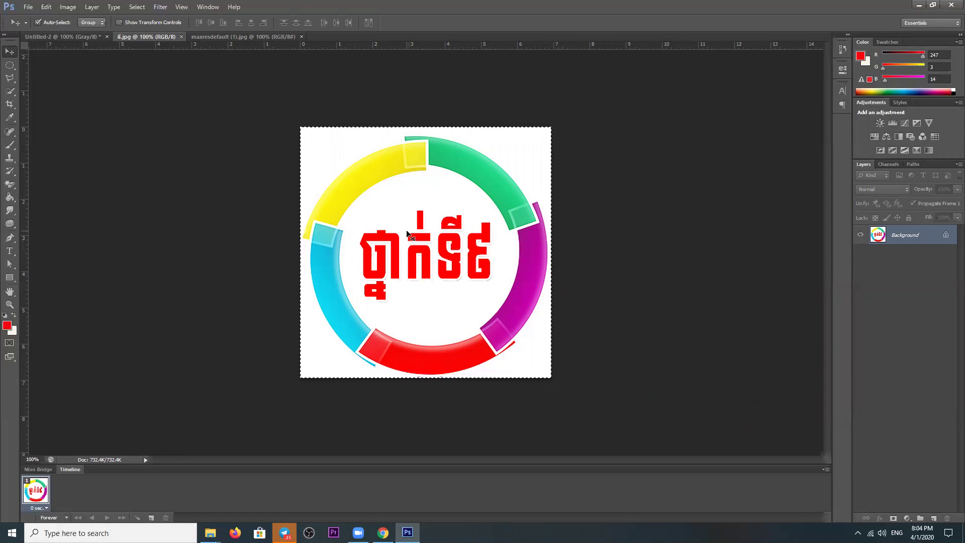
left_click(60, 37)
key("ctrl+v")
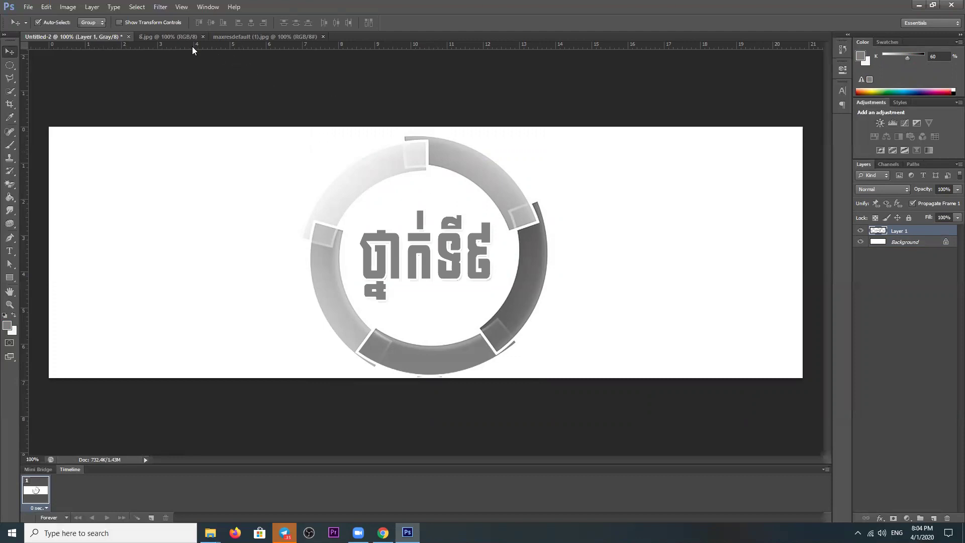
key("ctrl+z")
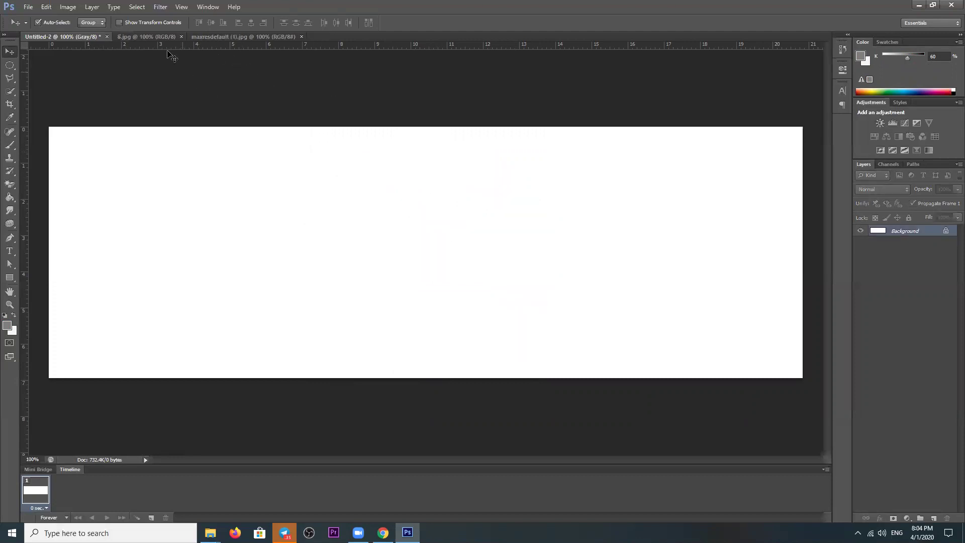
Step: Paste the round logo onto the banner again, move it left, then delete it
left_click(156, 36)
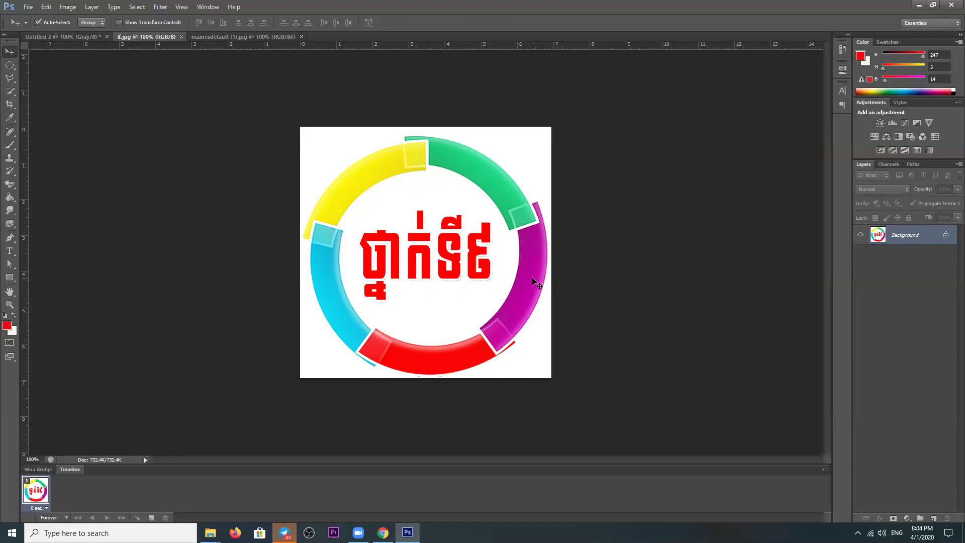
left_click(77, 36)
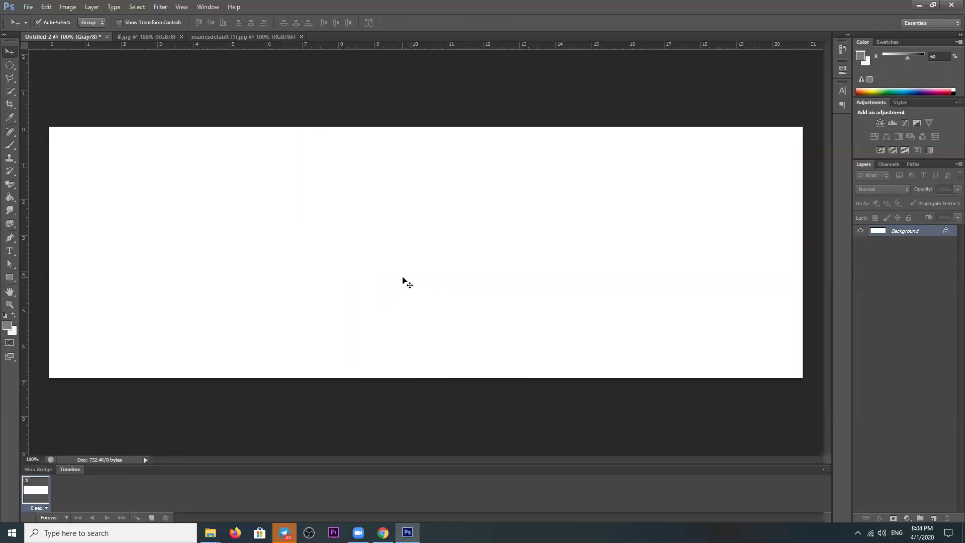
left_click(142, 36)
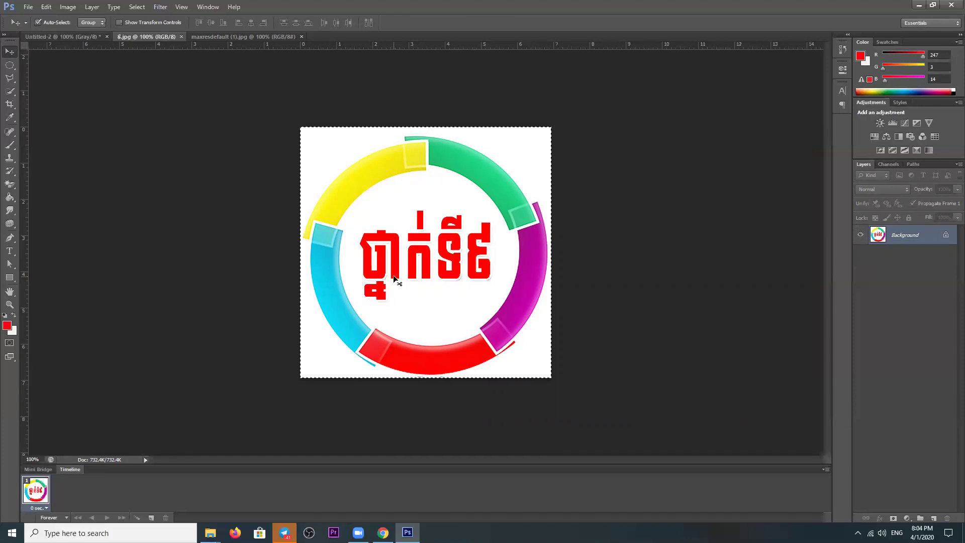
left_click(82, 35)
key("ctrl+v")
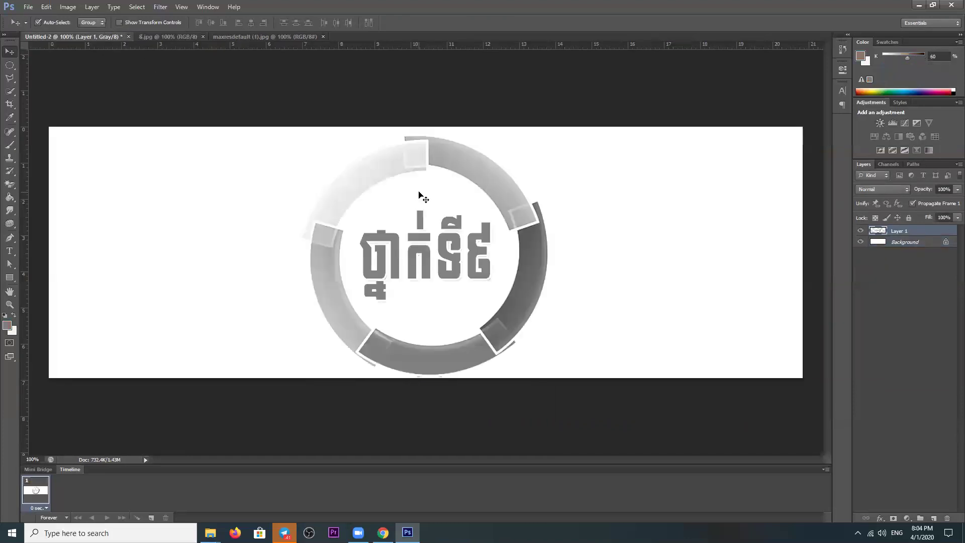
left_click_drag(541, 237, 501, 234)
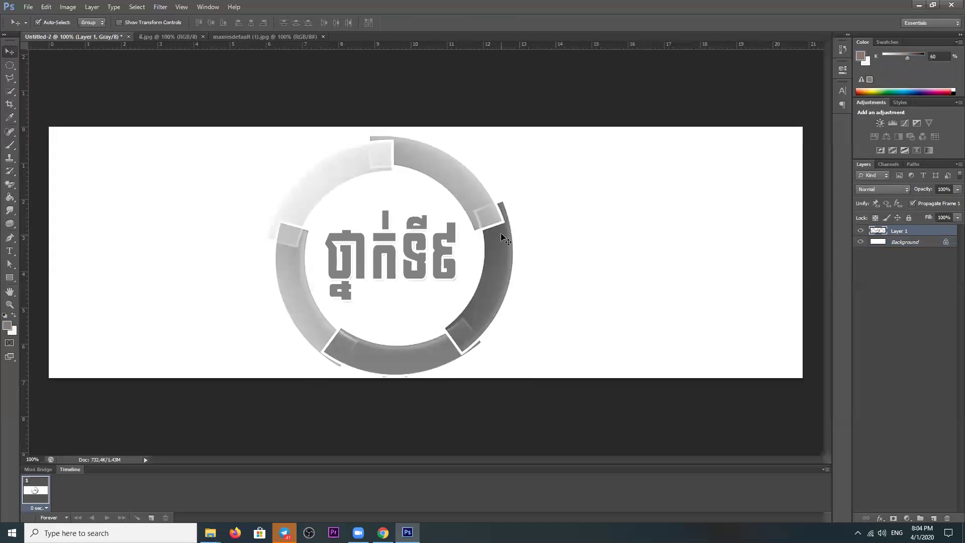
key("Delete")
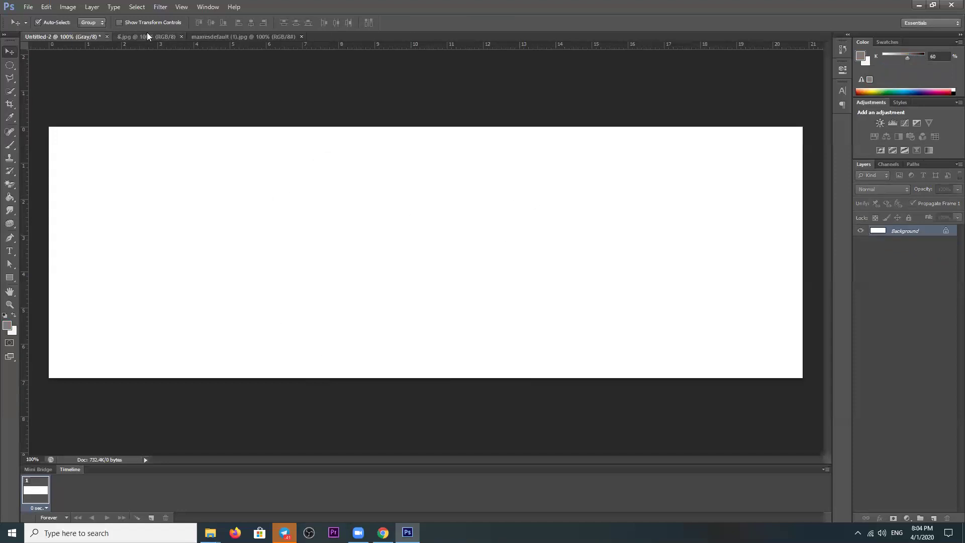
Step: Close the 6.jpg image and return to the blank Untitled-2 canvas
left_click(146, 33)
left_click(180, 36)
left_click(173, 37)
left_click(65, 36)
Step: Close the maxresdefault image and start a Google search in a new Chrome tab
left_click(226, 37)
left_click(383, 532)
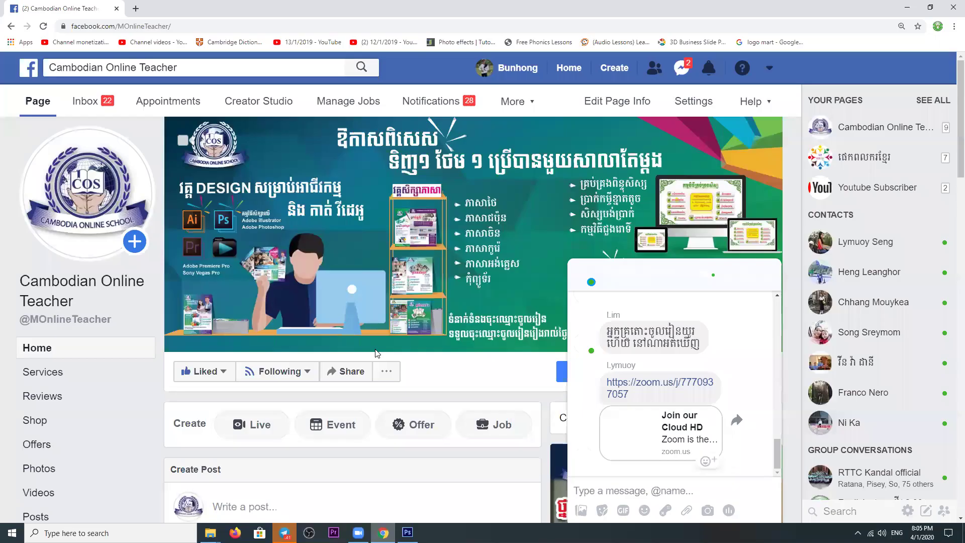
left_click(137, 10)
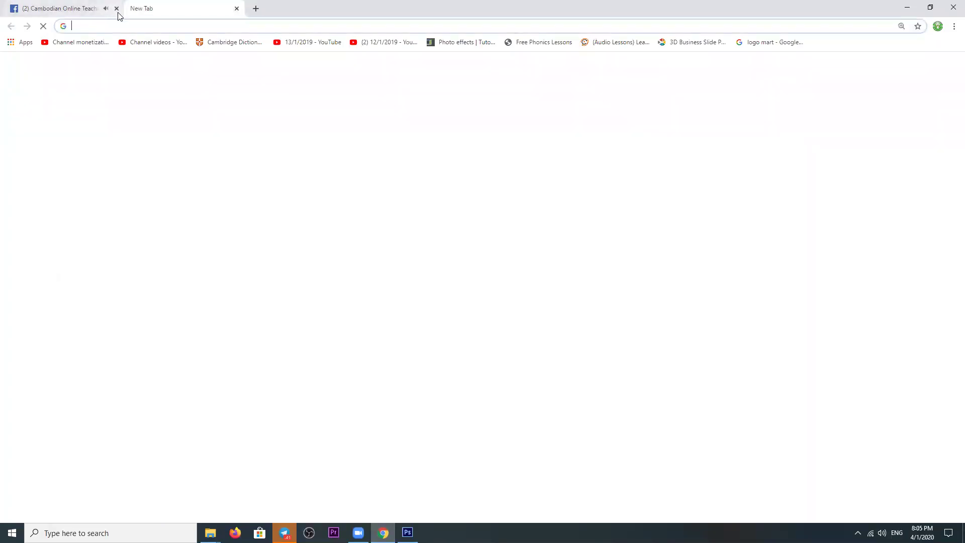
left_click(425, 249)
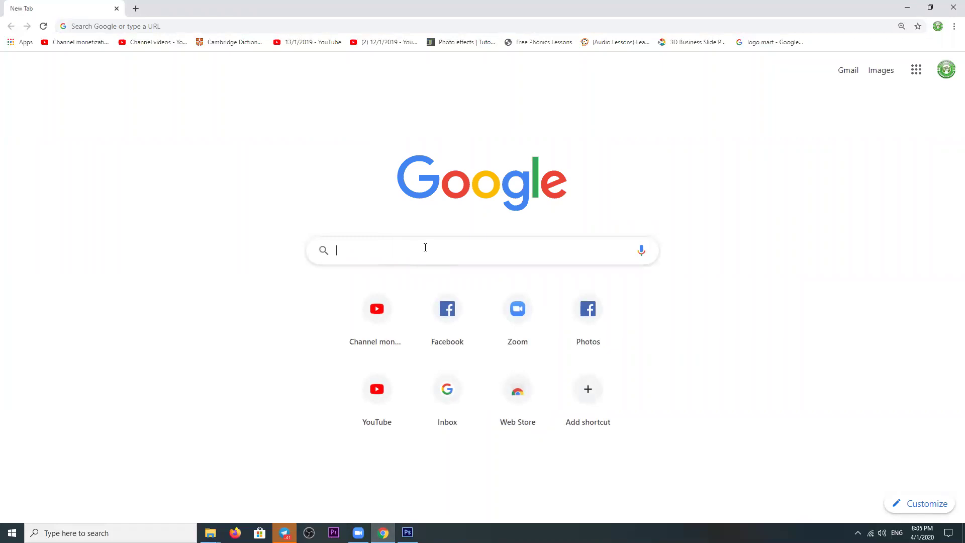
type("logo")
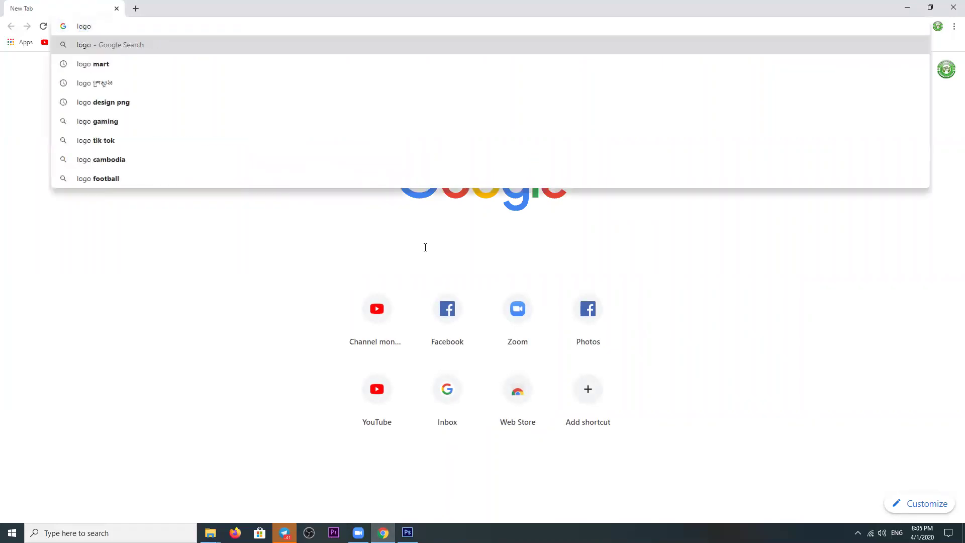
key("BackSpace")
key("BackSpace")
key("BackSpace")
key("BackSpace")
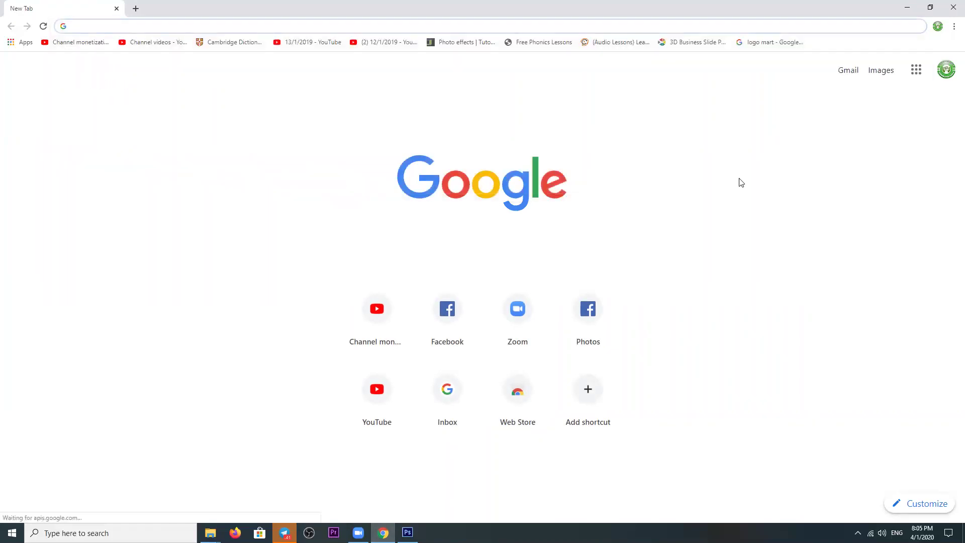
Step: Copy the GMART shopping-cart logo from the saved 'logo mart' Google Images search
left_click(764, 42)
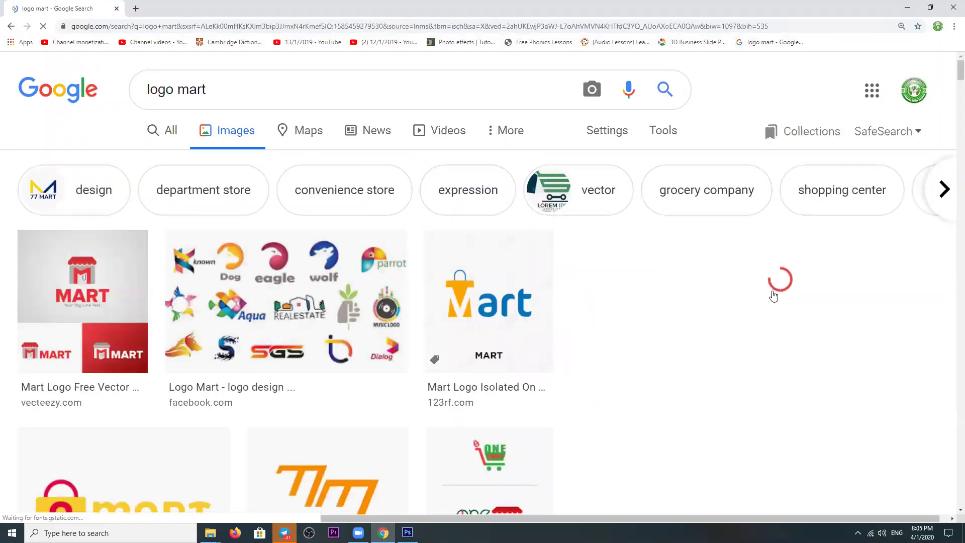
scroll(795, 318, "down", 4)
scroll(609, 328, "down", 5)
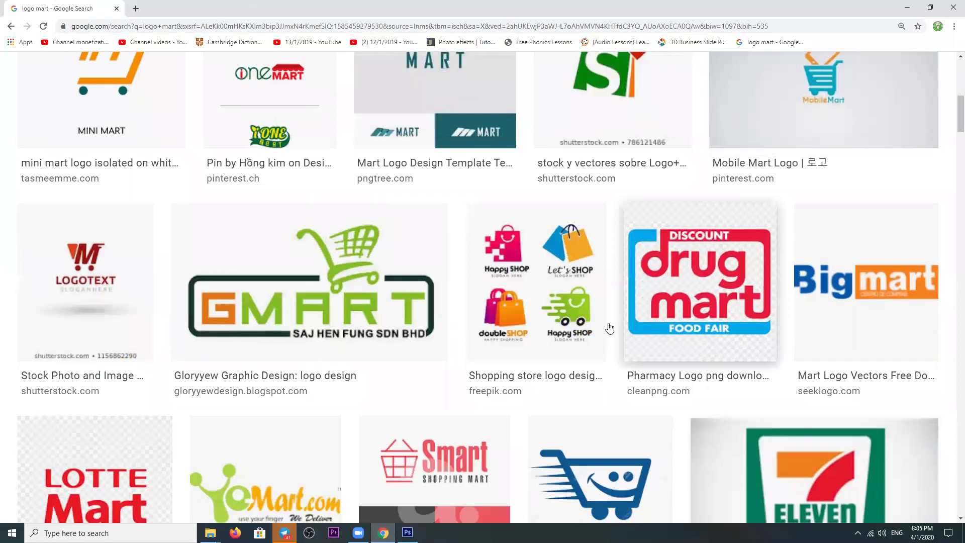
left_click(442, 334)
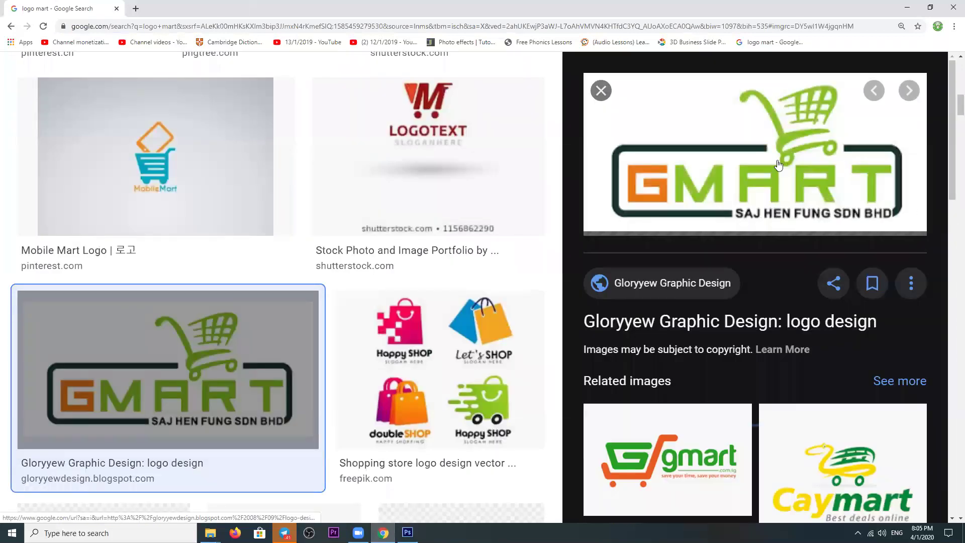
right_click(716, 151)
left_click(770, 250)
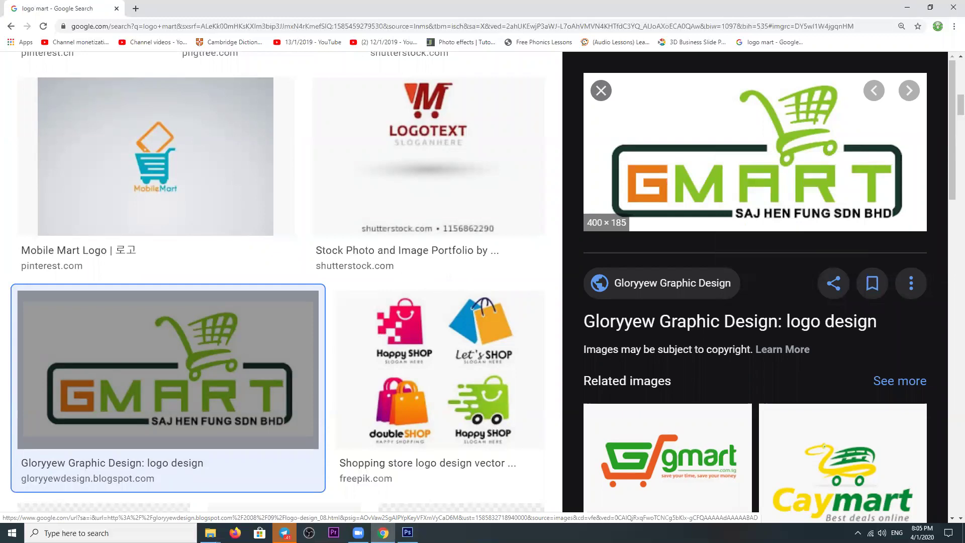
left_click(400, 534)
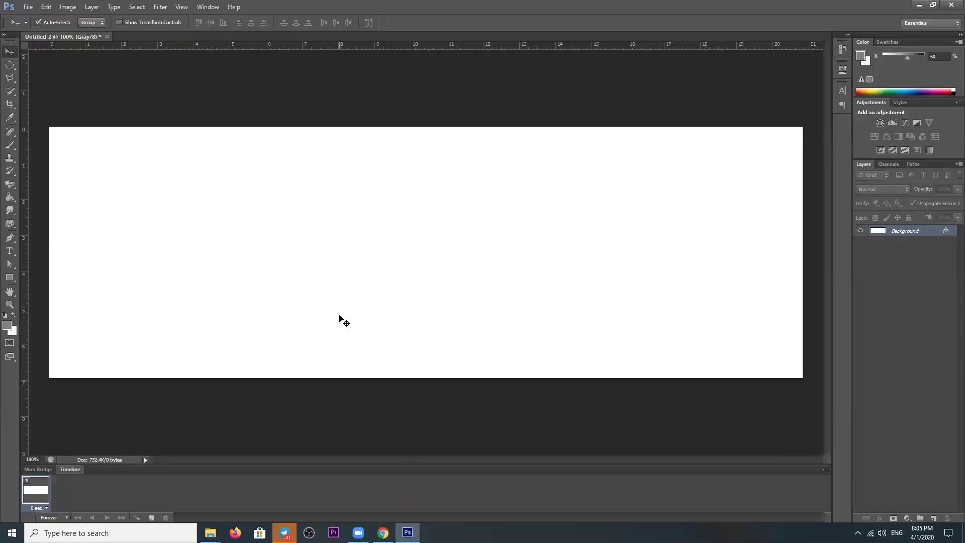
Step: Paste the GMART logo into Untitled-2 and move it to the top-left corner
key("ctrl+v")
mouse_move(422, 266)
left_mouse_down()
mouse_move(154, 246)
mouse_move(156, 198)
left_mouse_up()
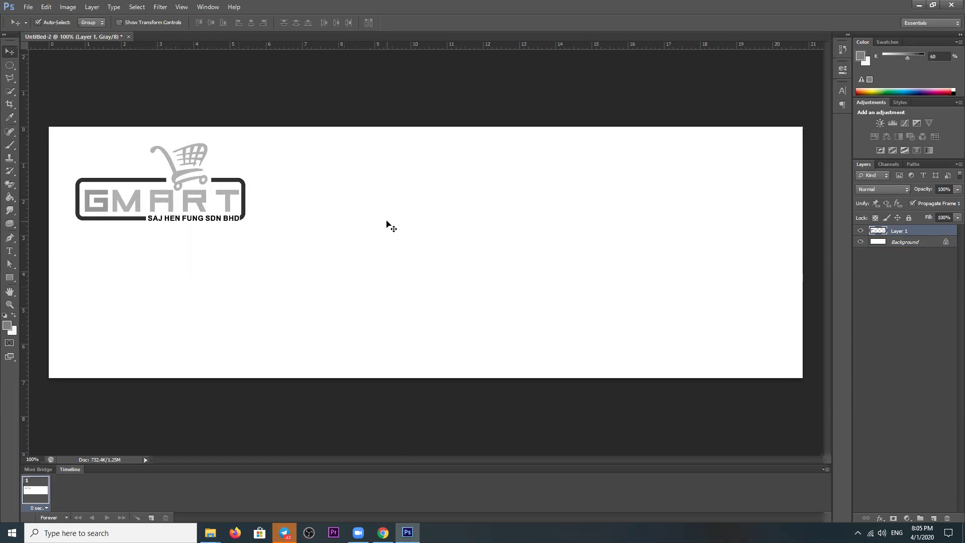
key("ctrl+n")
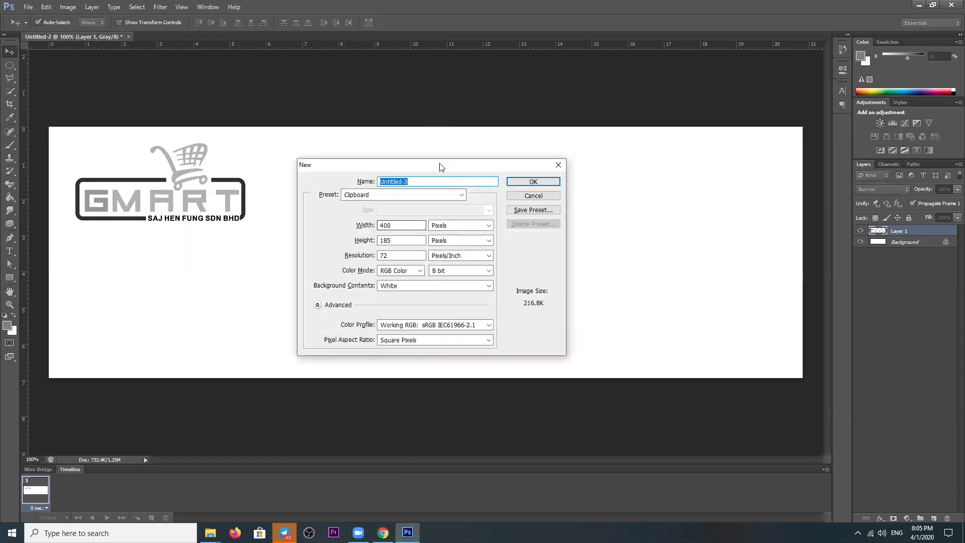
Step: Create Untitled-3 at 1500 × 500 pixels with RGB Color and a white background
left_click_drag(441, 166, 542, 167)
left_click(497, 227)
type("1500")
key("Tab")
type("500")
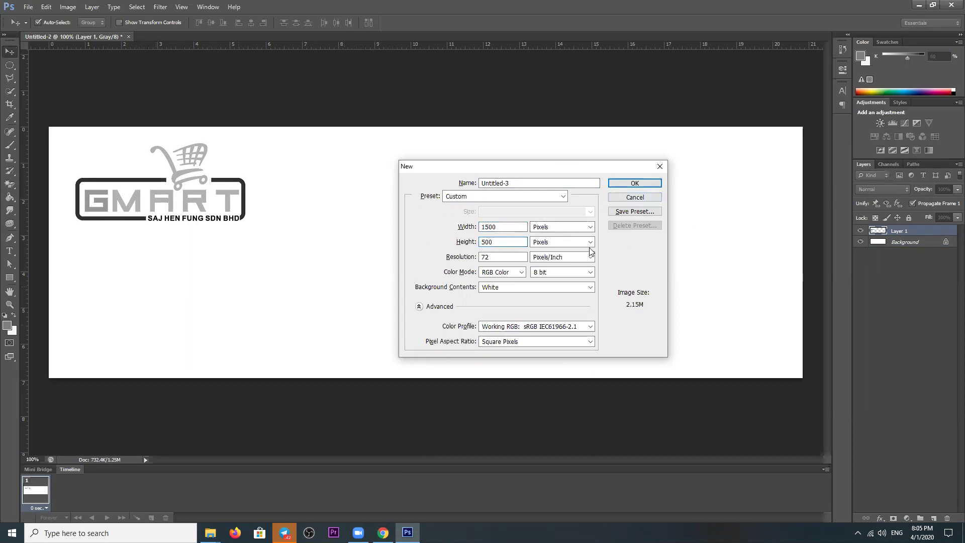
left_click(508, 272)
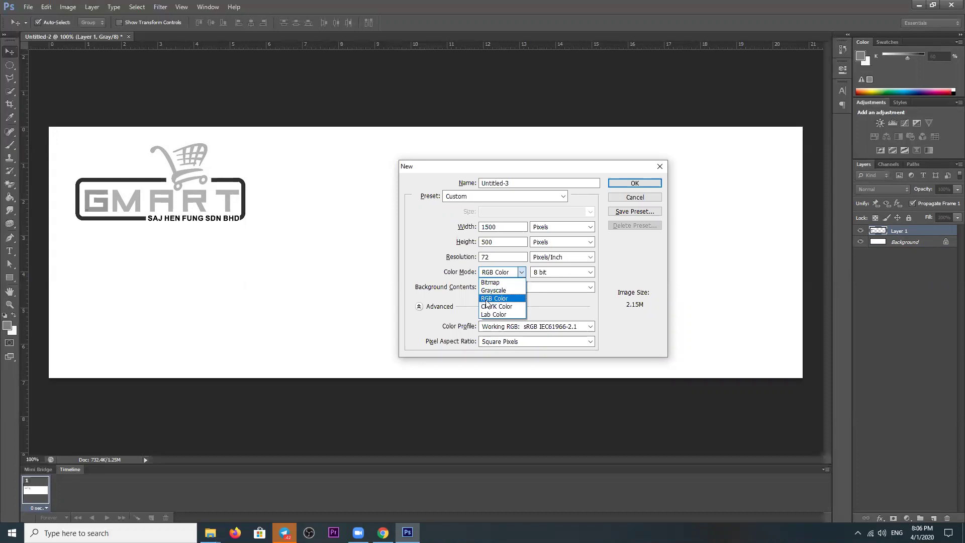
left_click(498, 300)
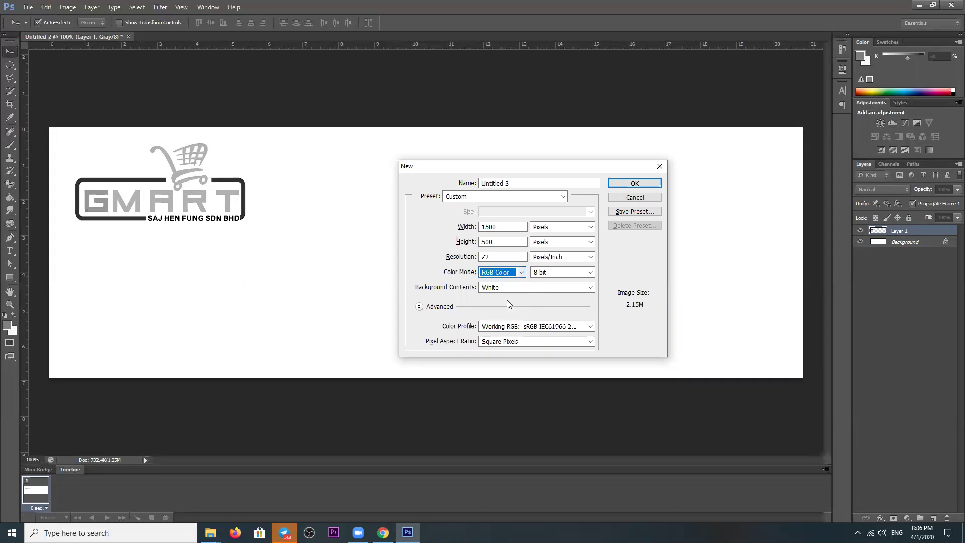
left_click(514, 289)
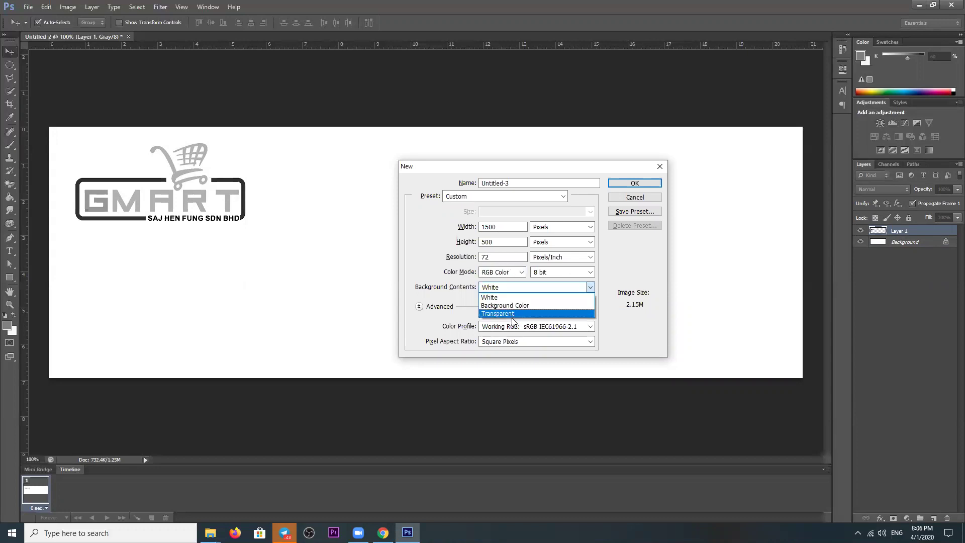
left_click(521, 292)
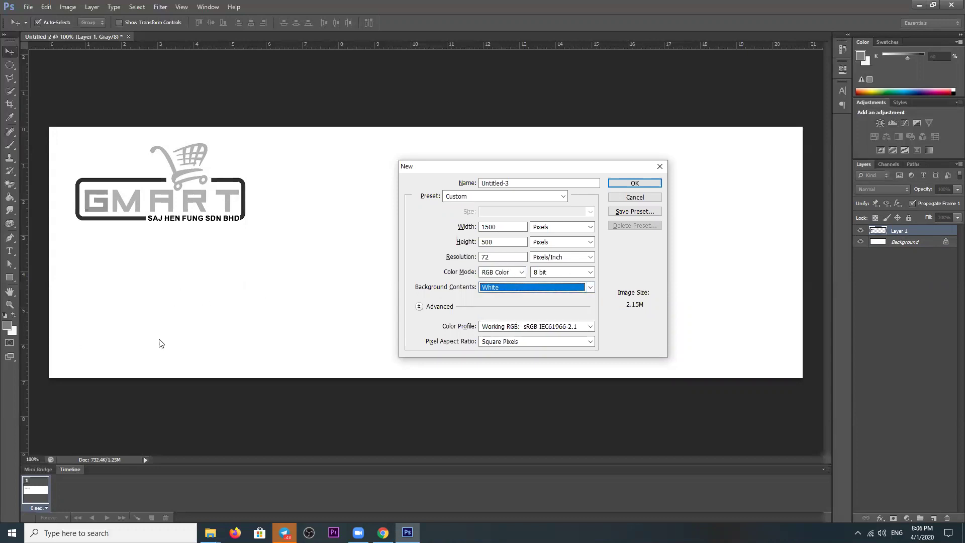
left_click(528, 291)
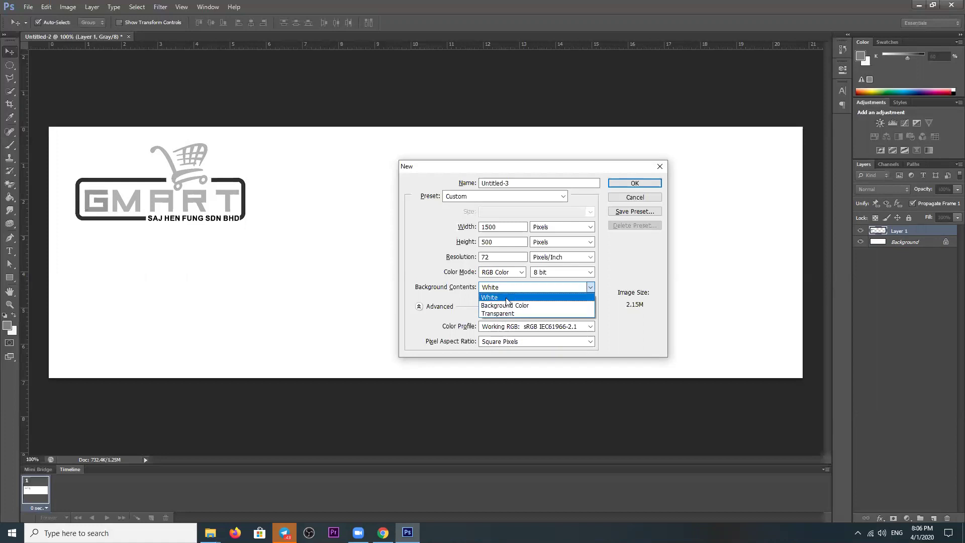
left_click(507, 299)
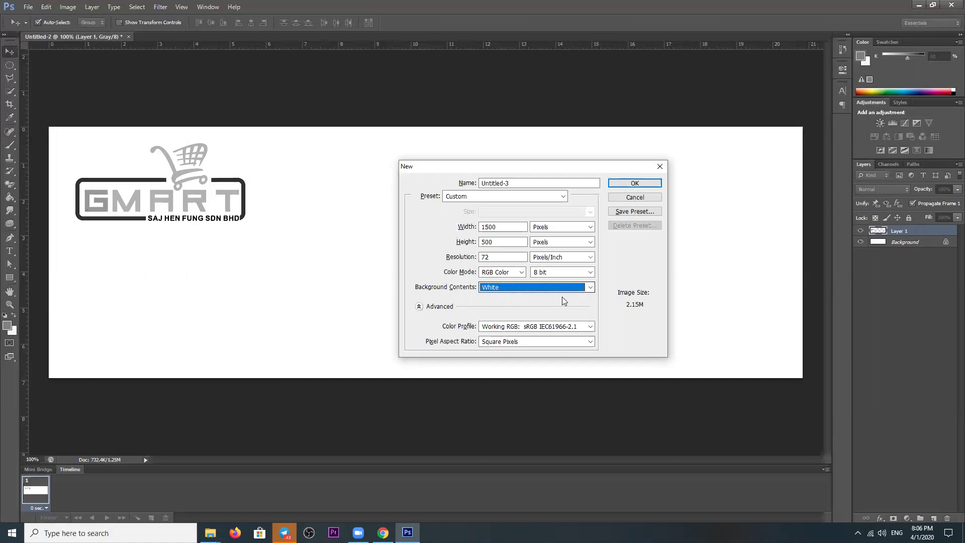
left_click(632, 183)
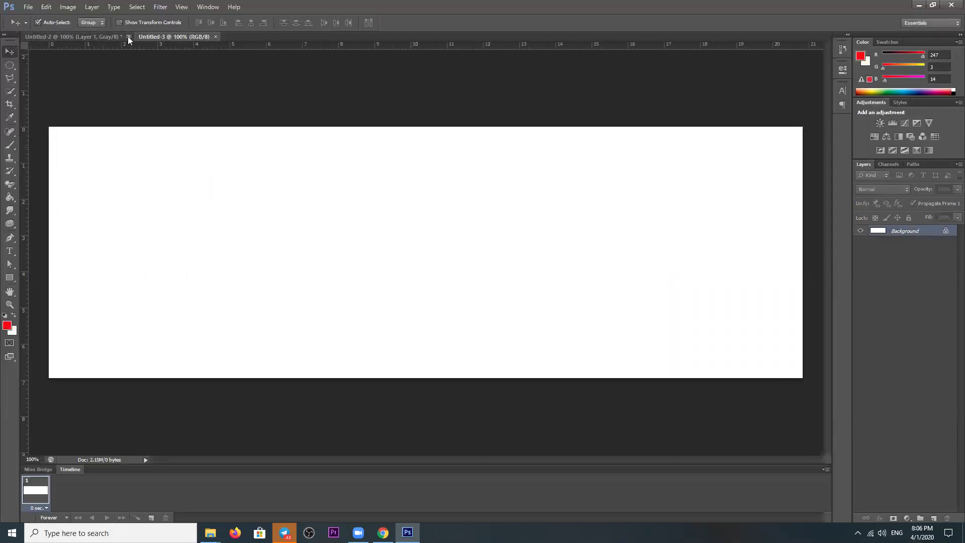
Step: Paste the full-colour GMART logo into Untitled-3
left_click(87, 36)
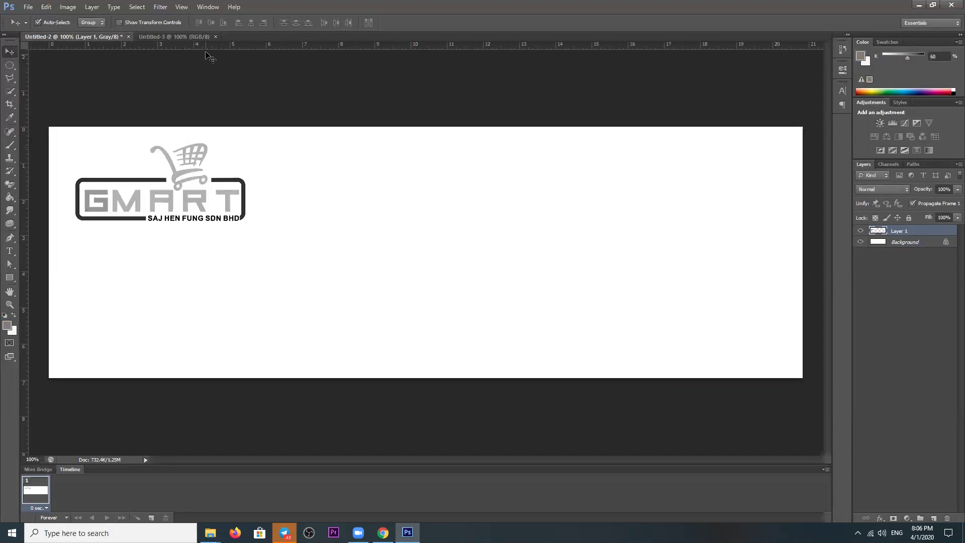
left_click(178, 34)
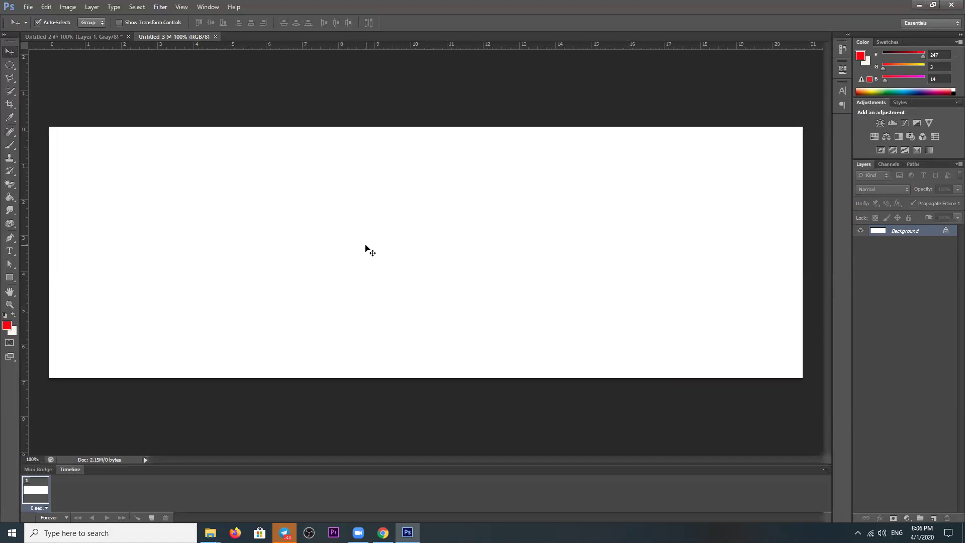
key("ctrl+v")
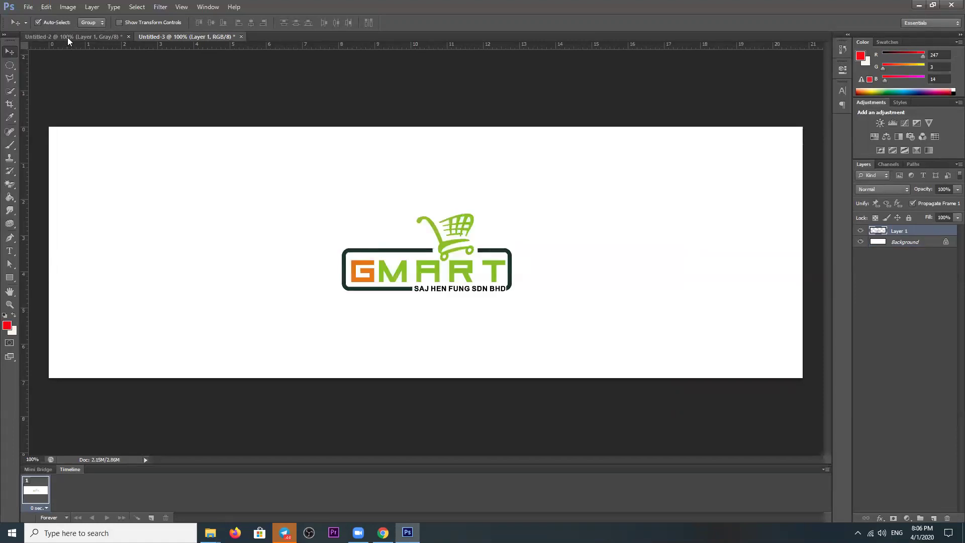
left_click(77, 34)
left_click(168, 37)
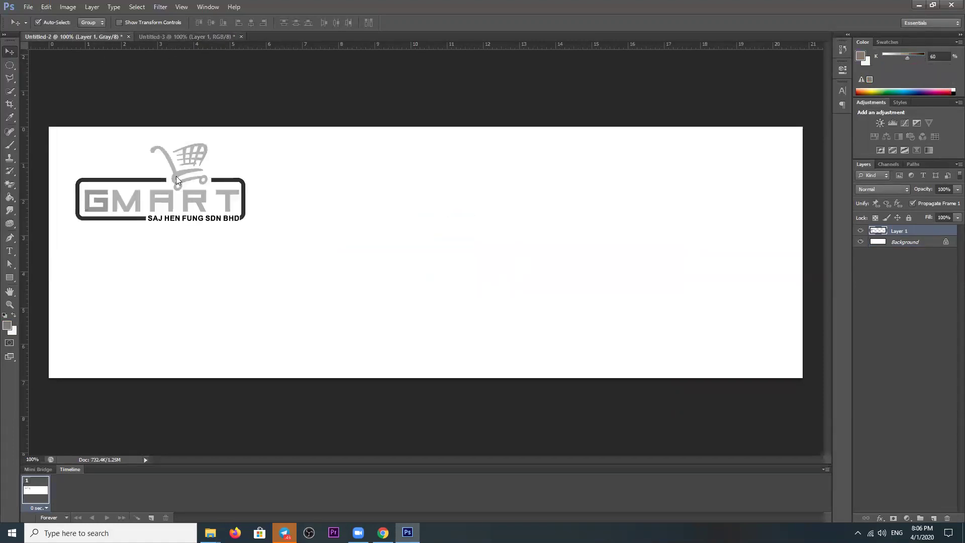
Step: Close Untitled-2 without saving and move the GMART logo to the top-right
left_click(128, 37)
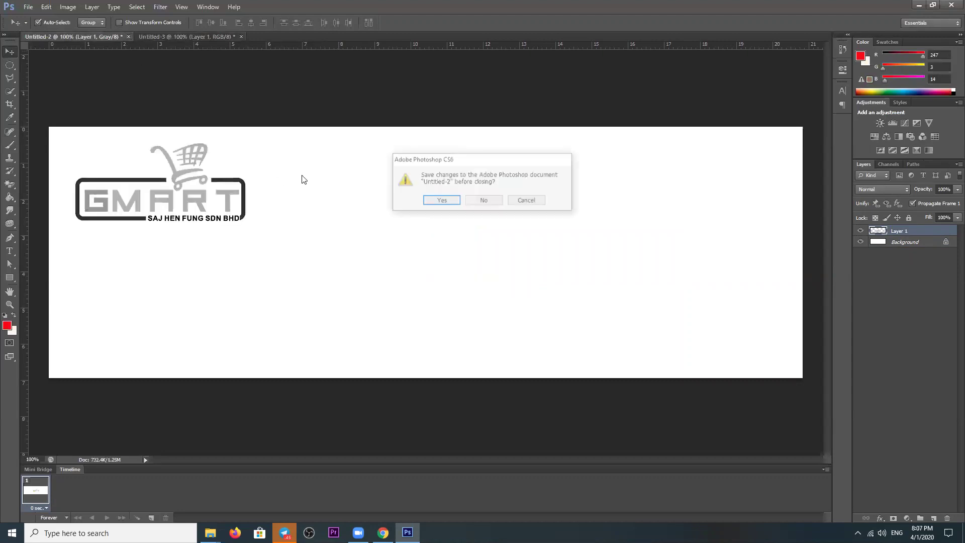
left_click(482, 201)
mouse_move(458, 274)
left_mouse_down()
mouse_move(167, 189)
mouse_move(199, 196)
left_mouse_up()
left_click_drag(273, 200, 701, 197)
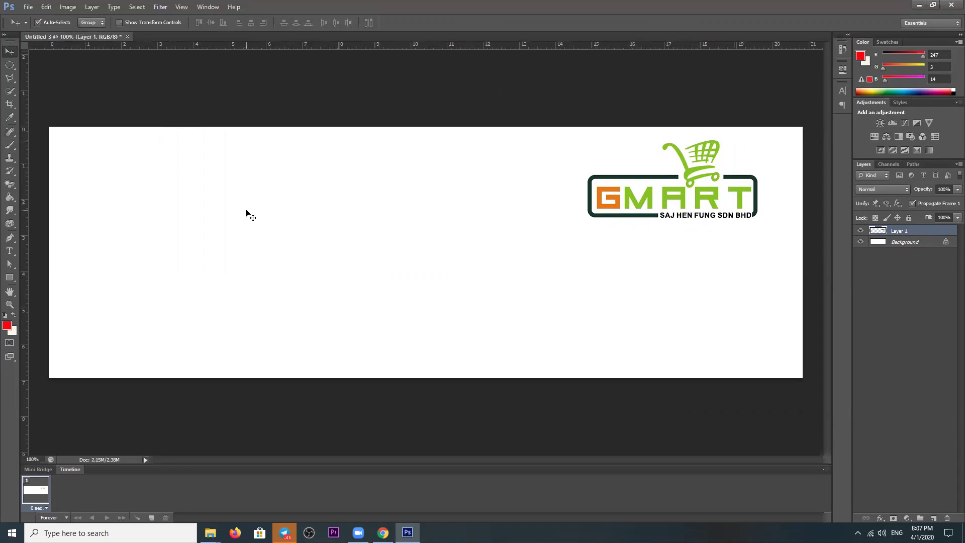
Step: Start a new document from the File menu, then dismiss it without creating one
left_click(29, 7)
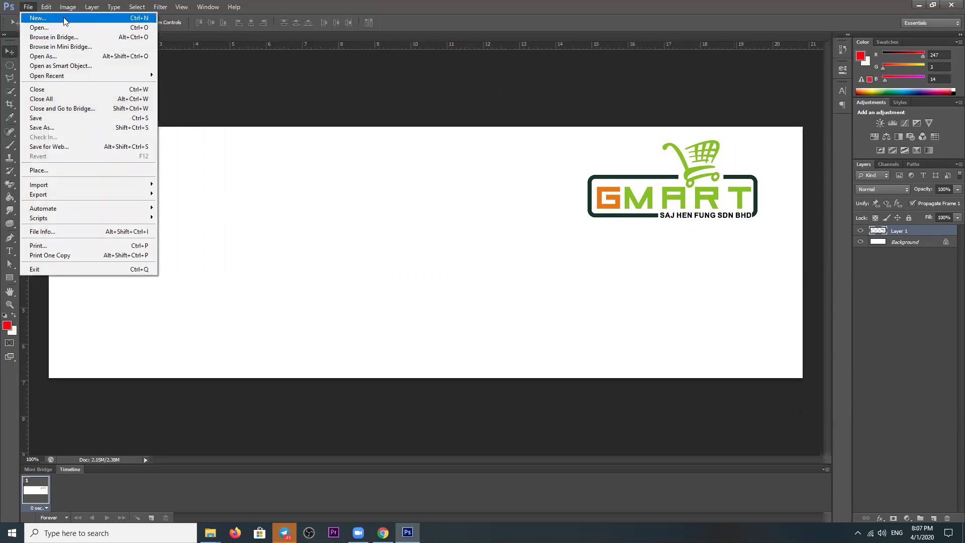
left_click(43, 19)
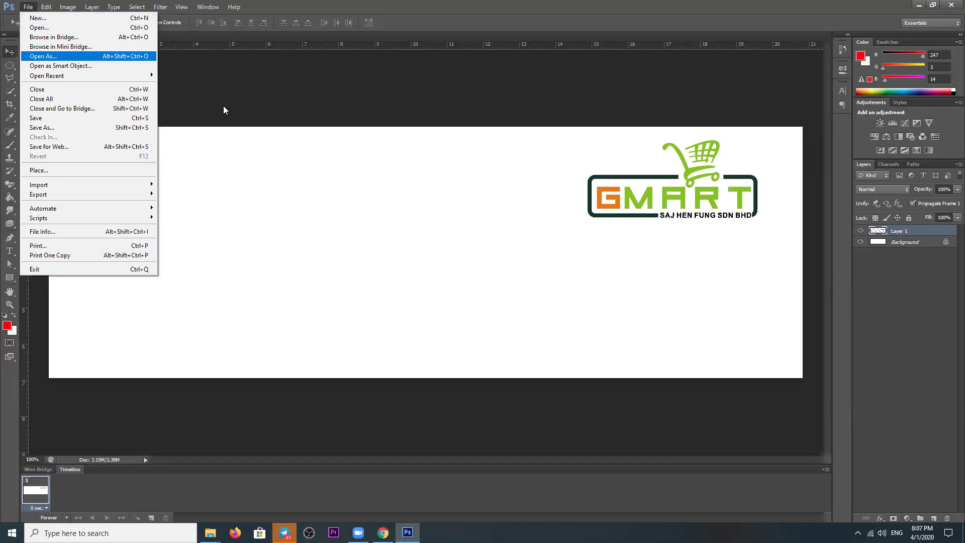
left_click(472, 291)
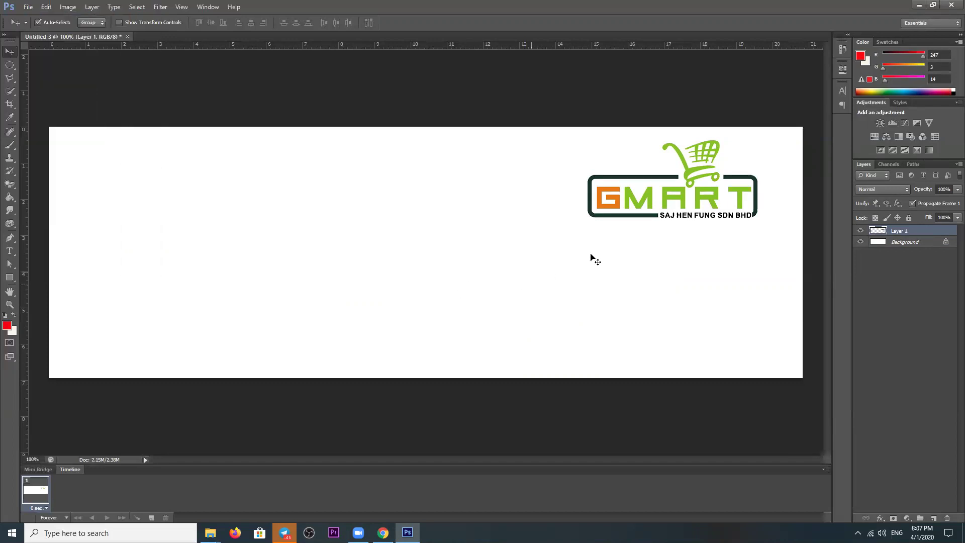
Step: Drag the GMART logo left, to centre and back, leaving it in the upper right
left_click_drag(677, 196, 207, 195)
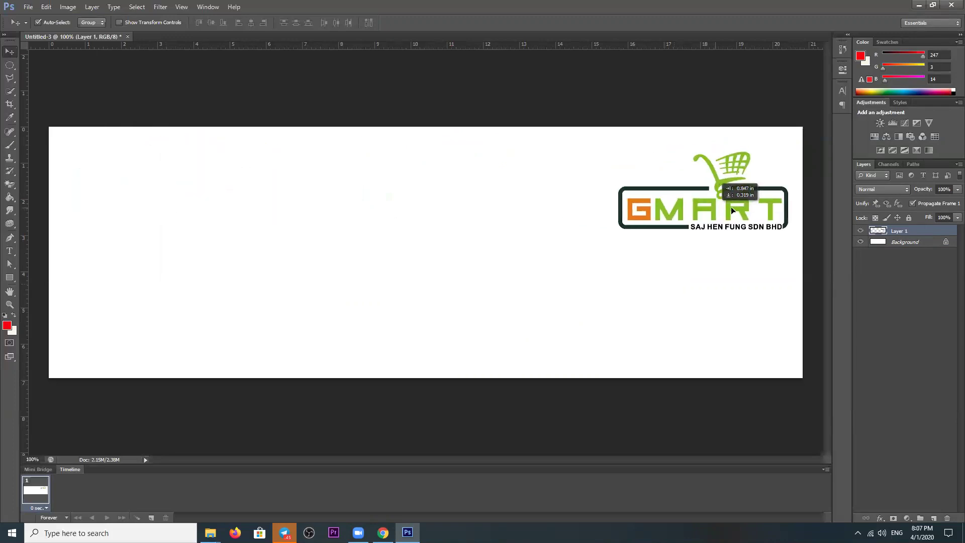
left_click_drag(207, 197, 752, 196)
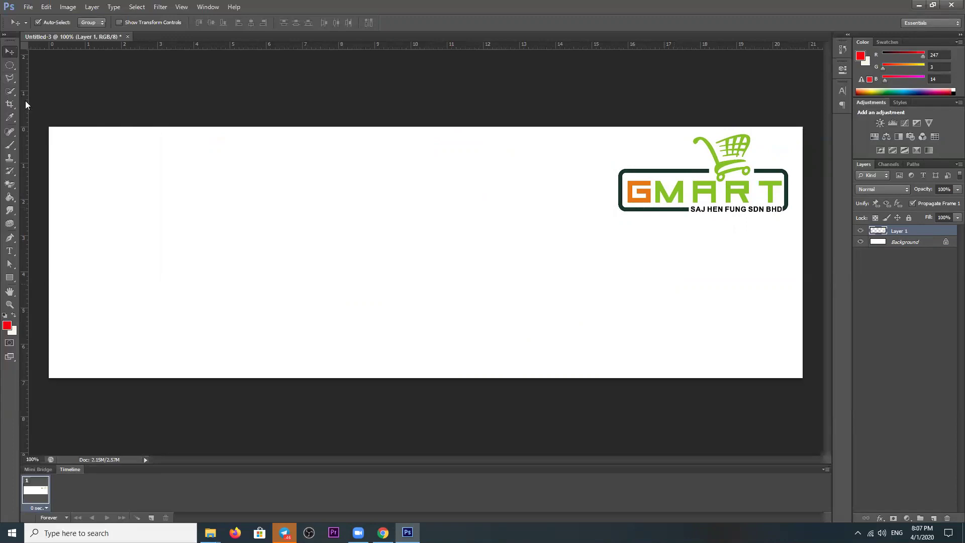
left_click(8, 66)
left_click(12, 52)
left_click_drag(692, 193, 563, 239)
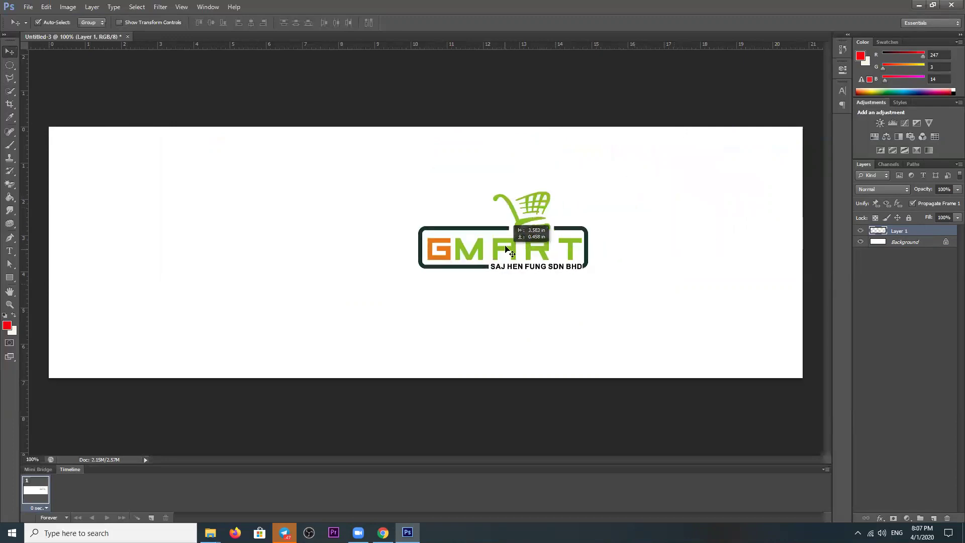
mouse_move(563, 240)
left_mouse_down()
mouse_move(669, 257)
mouse_move(724, 186)
mouse_move(661, 213)
left_mouse_up()
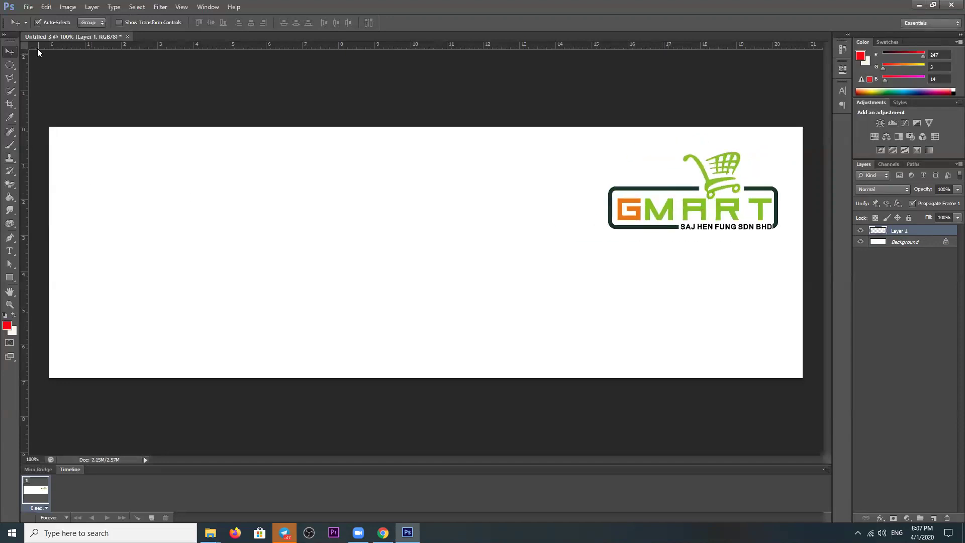
Step: Turn off Auto-Select and dismiss the move errors shown with no layer chosen
left_click(82, 123)
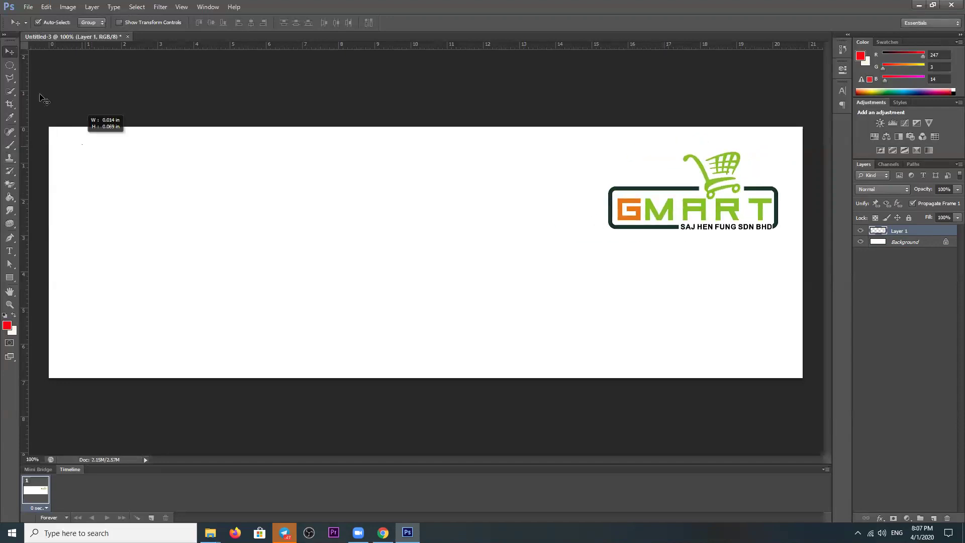
left_click(38, 22)
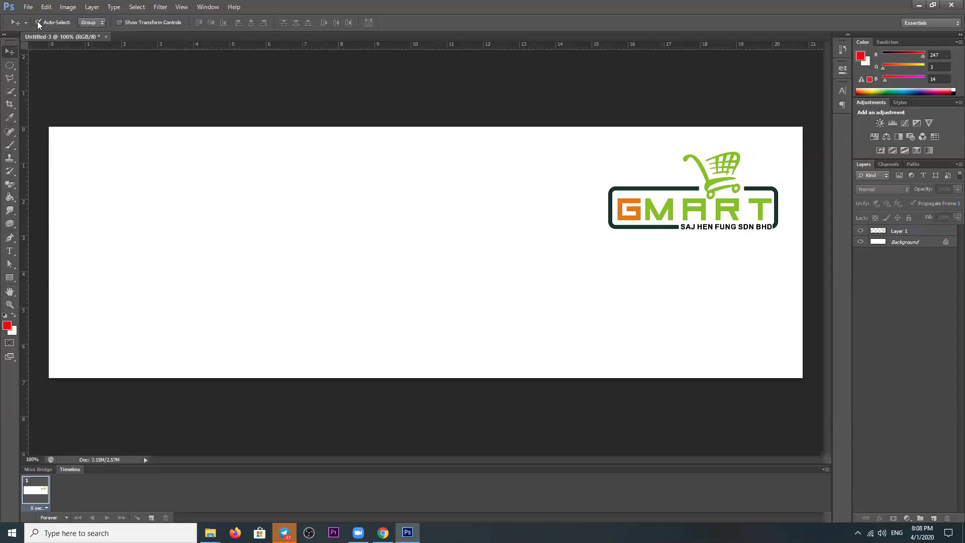
left_click(302, 183)
left_click(343, 217)
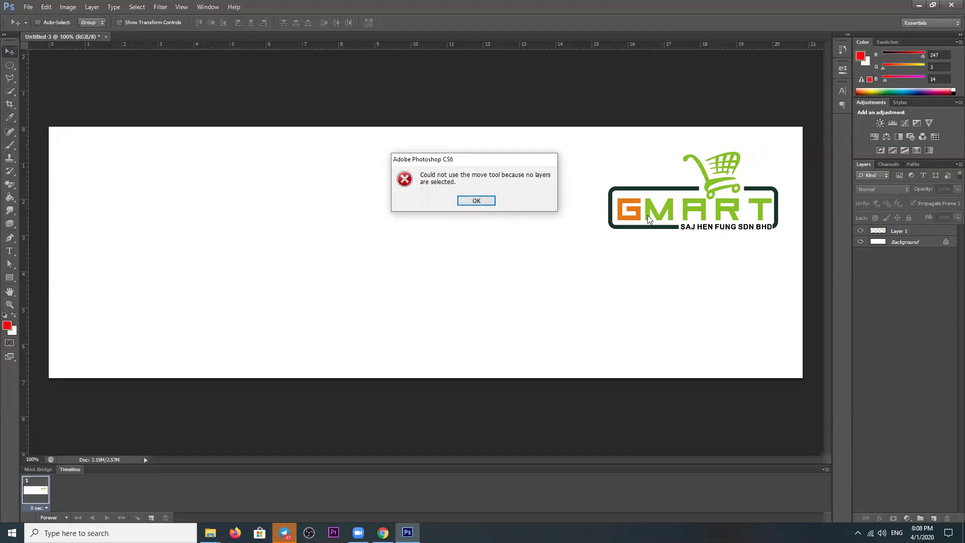
left_click(483, 200)
left_click(711, 203)
left_click(478, 200)
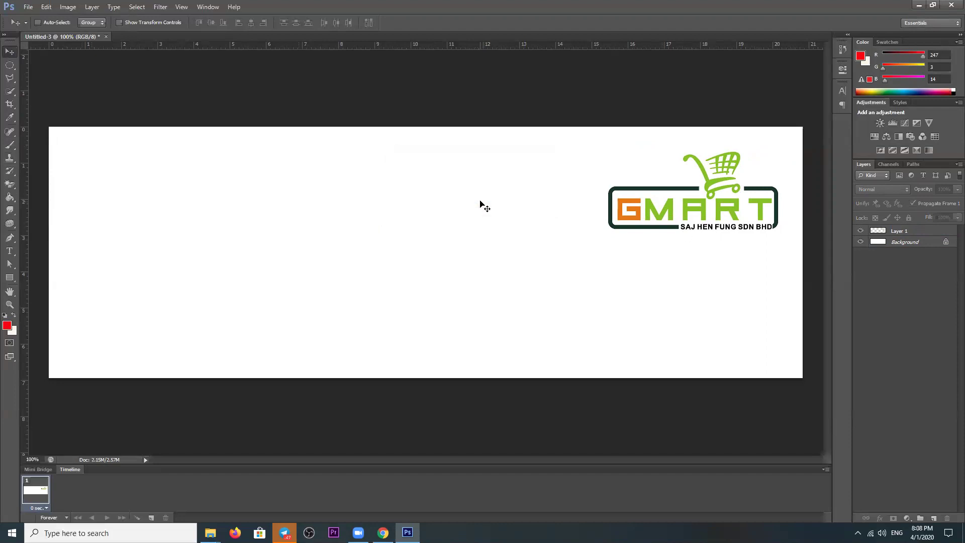
Step: Drag the GMART logo on Layer 1 to the canvas centre; the locked Background won't move
left_click(904, 231)
left_click_drag(680, 210, 520, 217)
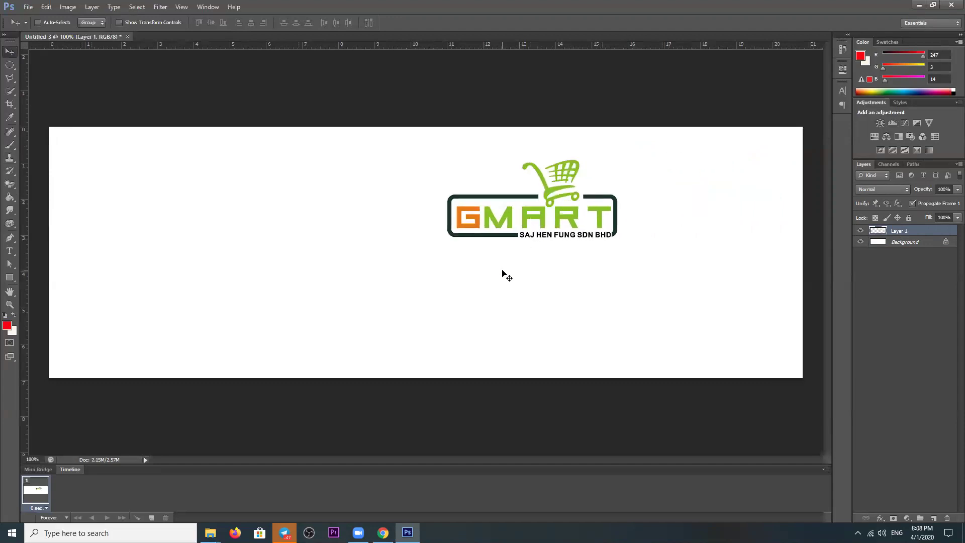
left_click(906, 240)
left_click(349, 284)
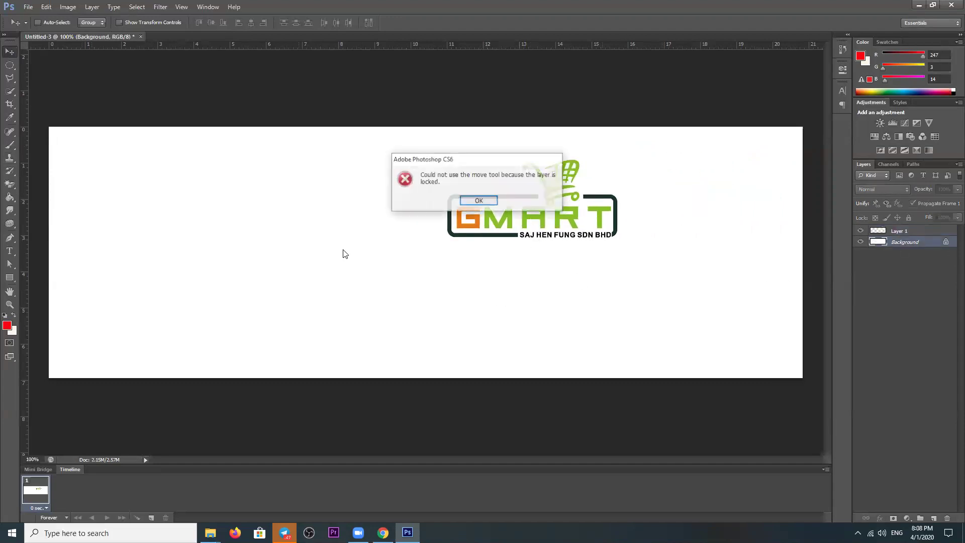
left_click(473, 200)
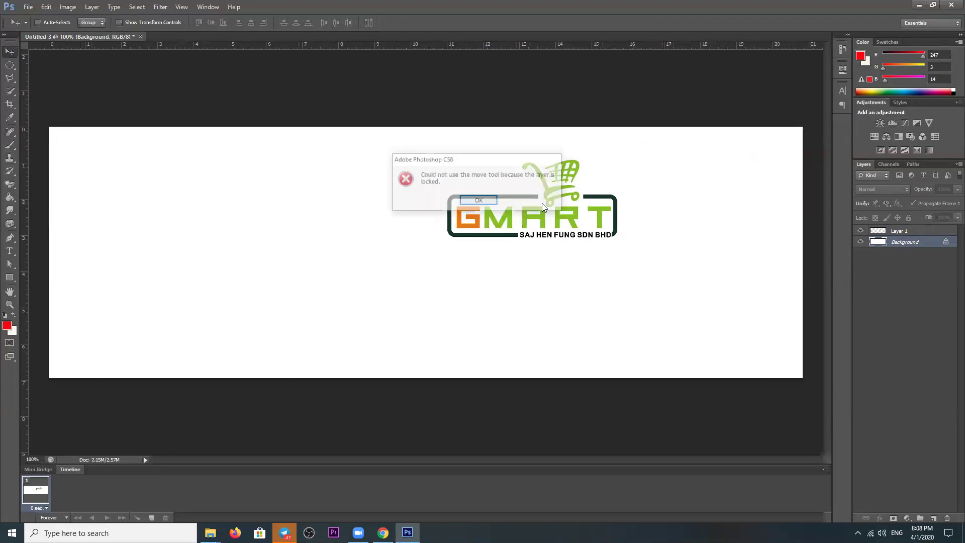
left_click(472, 202)
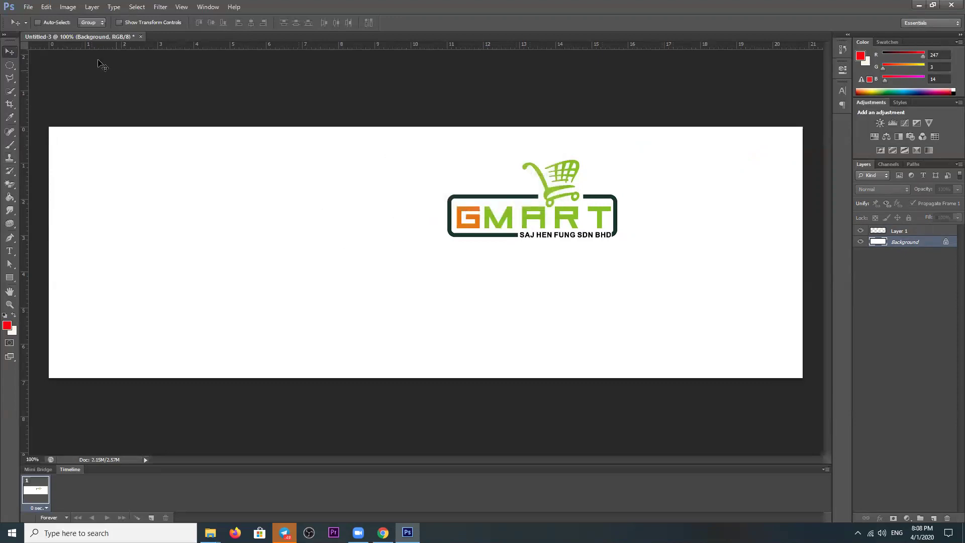
Step: Re-enable Auto-Select, nudge the logo slightly left and down, and toggle its visibility
left_click(37, 22)
left_click(574, 226)
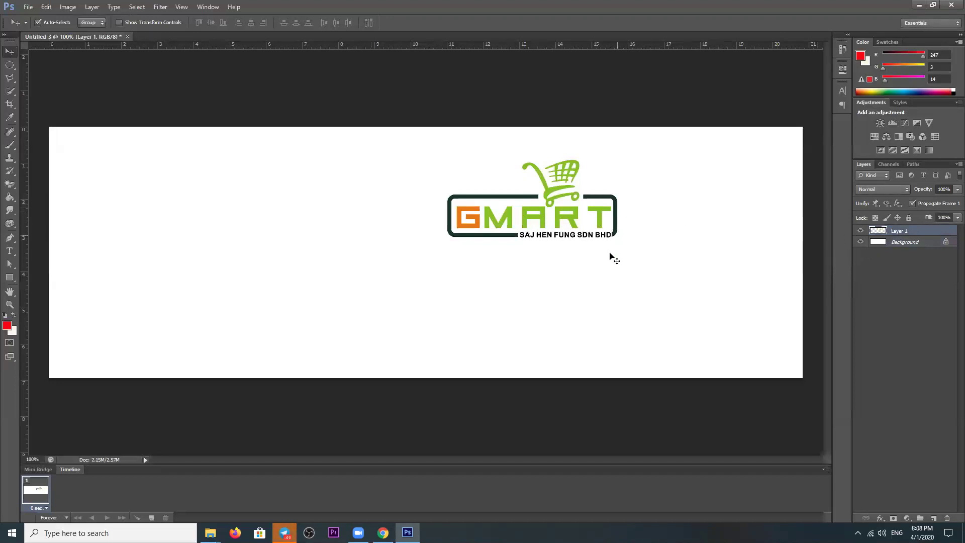
left_click_drag(545, 215, 528, 226)
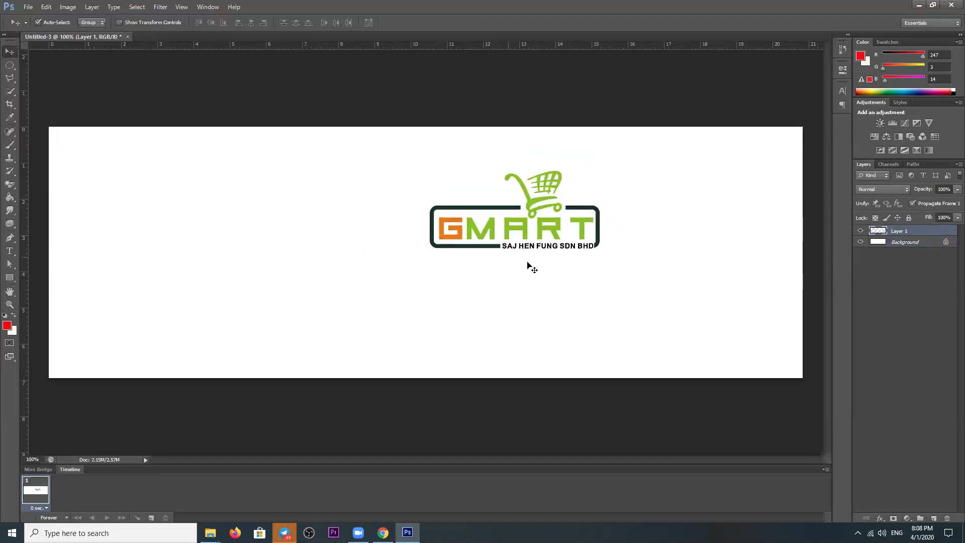
left_click(942, 264)
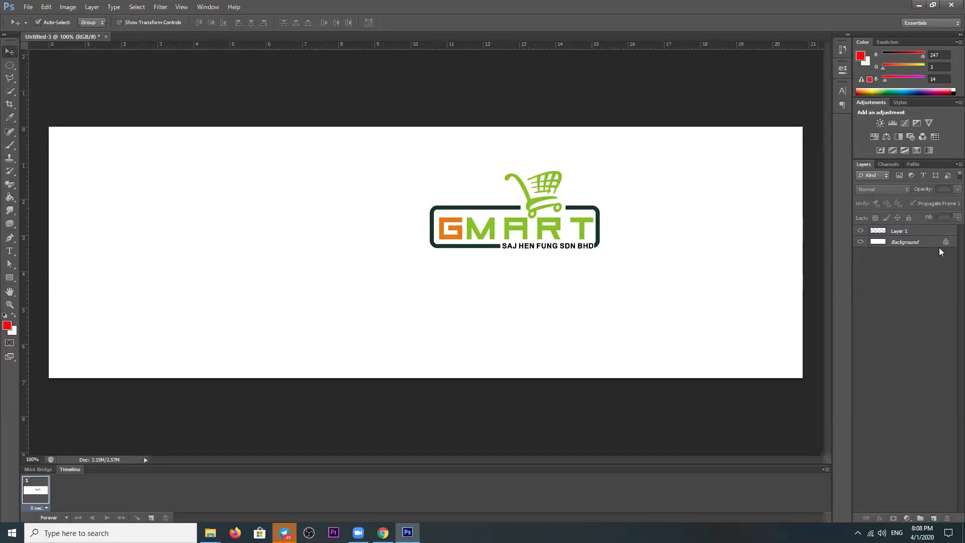
left_click(860, 230)
left_click(897, 231)
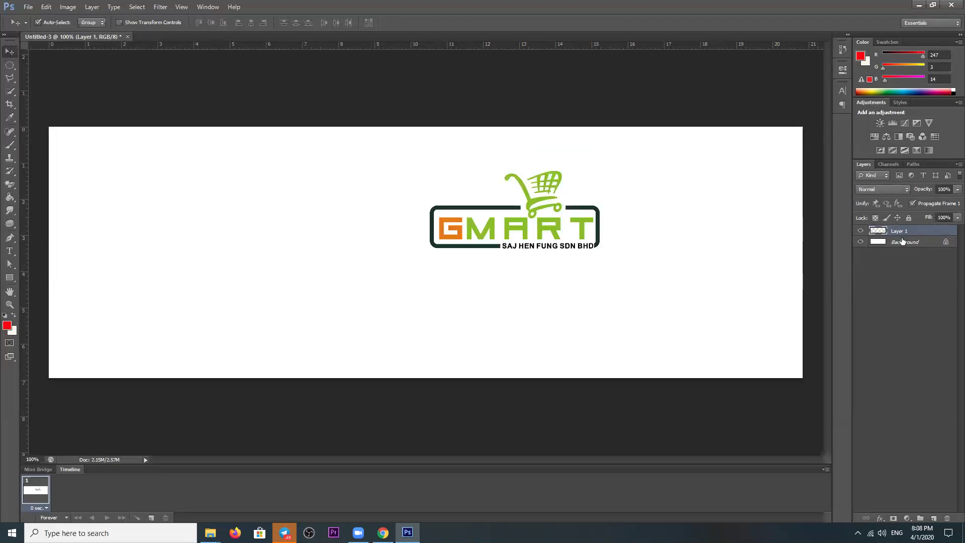
Step: Rename Layer 1 to 'gi' and drag the GMART logo up to the upper-right corner
double_click(900, 231)
type("g")
type("i")
left_click(900, 279)
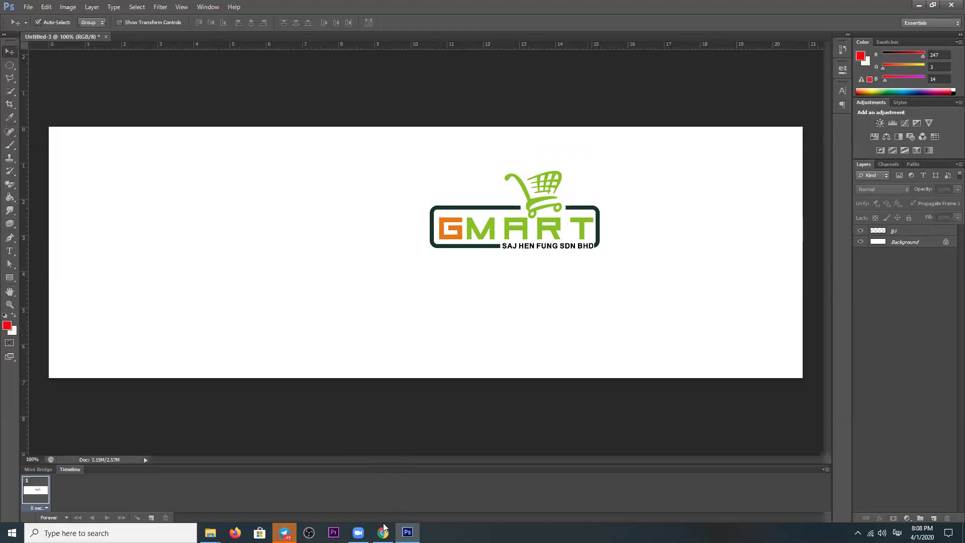
mouse_move(491, 219)
left_mouse_down()
mouse_move(681, 191)
mouse_move(689, 181)
left_mouse_up()
left_click(262, 283)
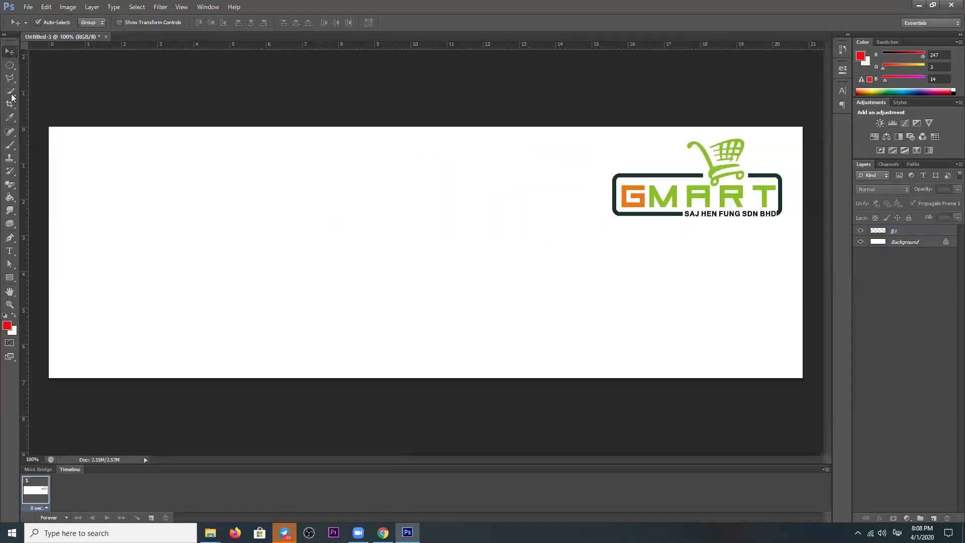
Step: Return to the Move tool (V) and bring Chrome's 'logo mart' image results forward
left_click(11, 66)
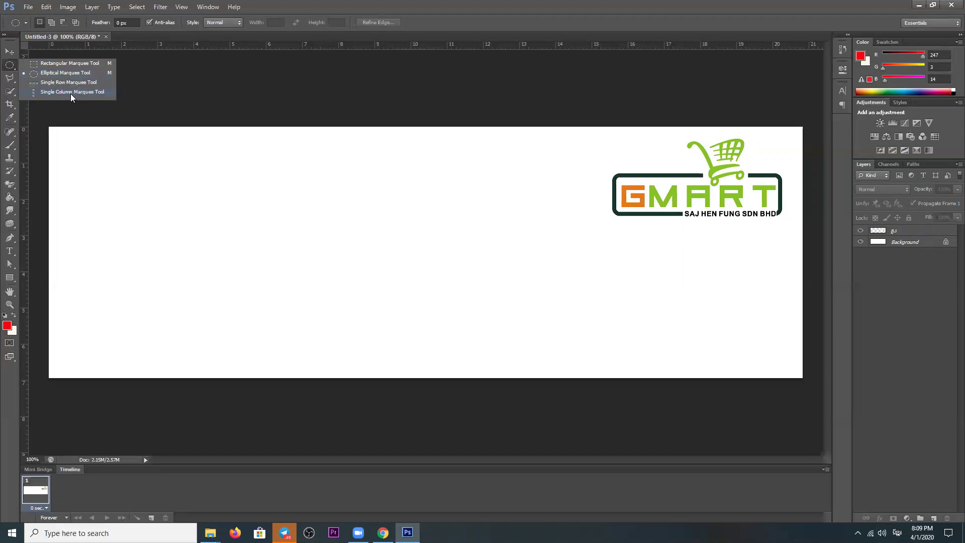
left_click(9, 53)
left_click(10, 65)
key("v")
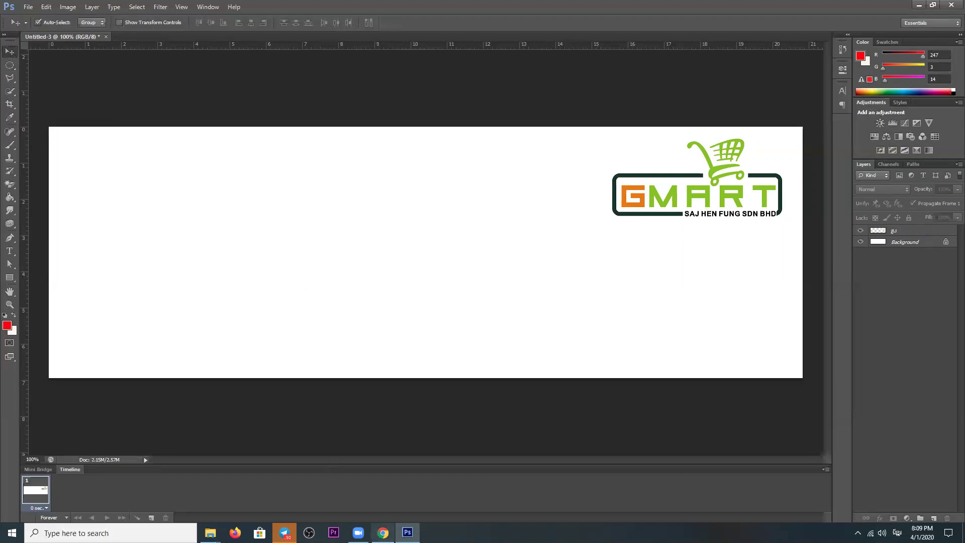
left_click(383, 532)
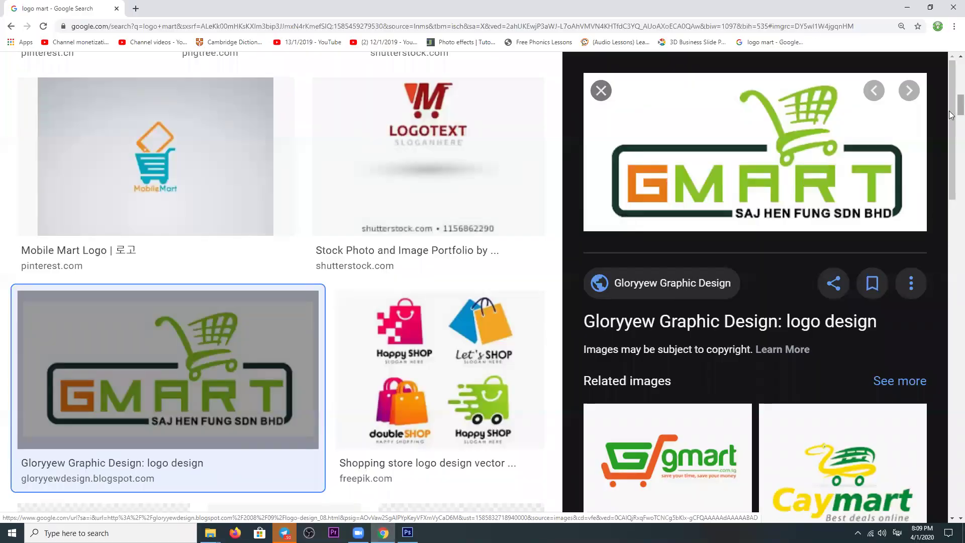
Step: Search Google Images for 'phtosho' and preview the Photoshop on iPad result
left_click_drag(951, 163, 952, 120)
triple_click(230, 96)
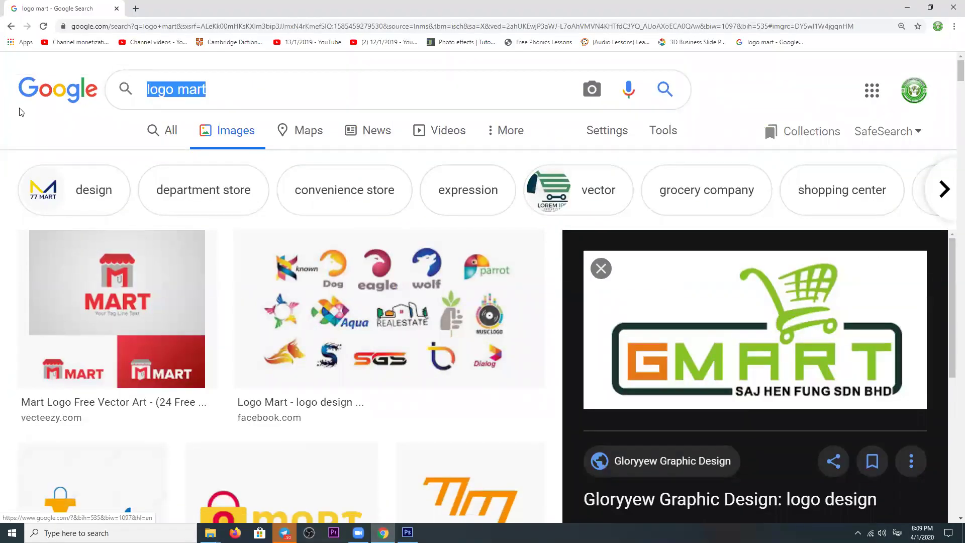
type("phtosho")
key("Return")
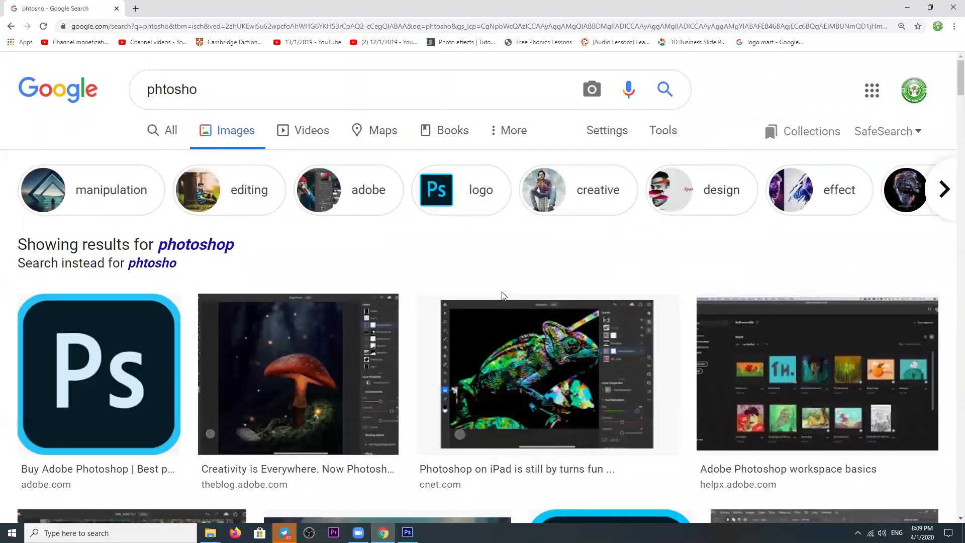
scroll(502, 298, "down", 4)
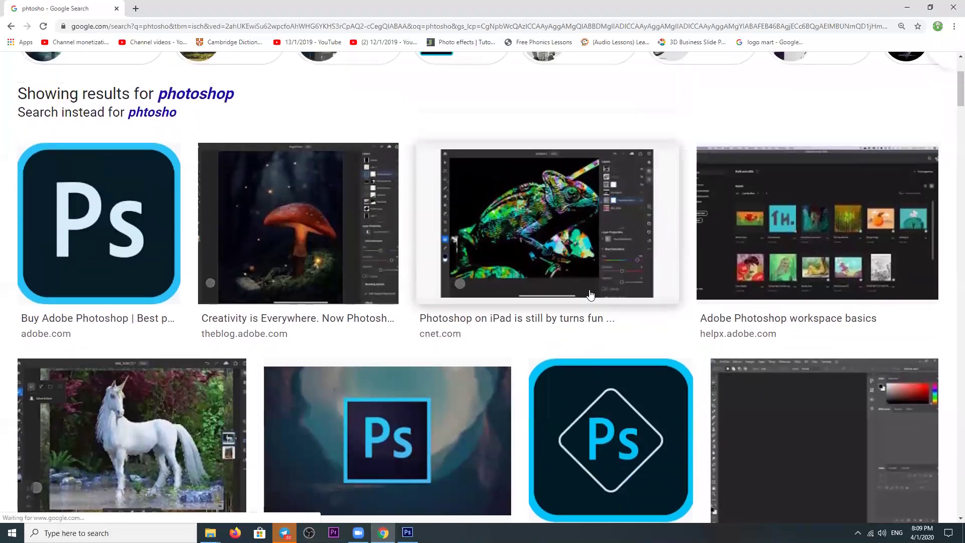
left_click(593, 292)
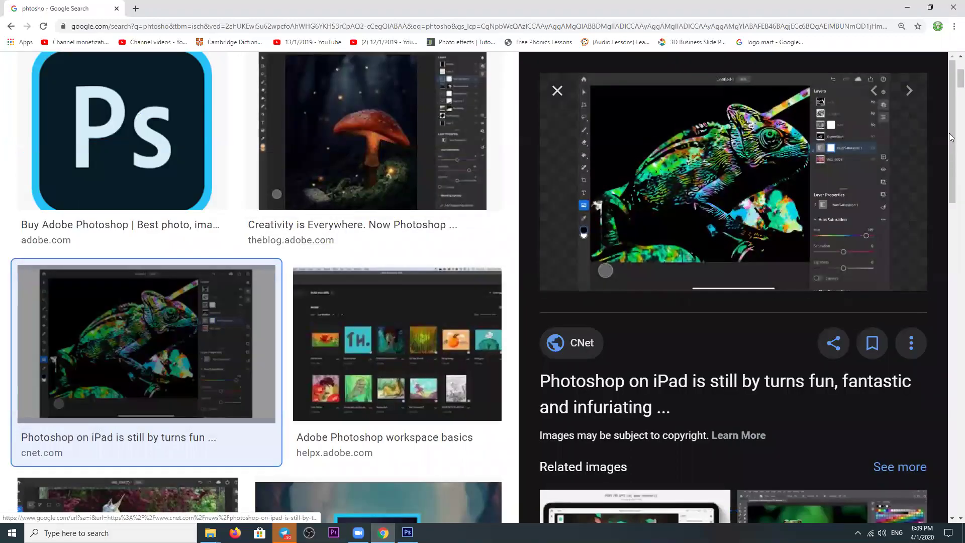
scroll(448, 117, "up", 5)
Step: Refine the search to 'phtosho students' and scroll through the results
left_click(240, 92)
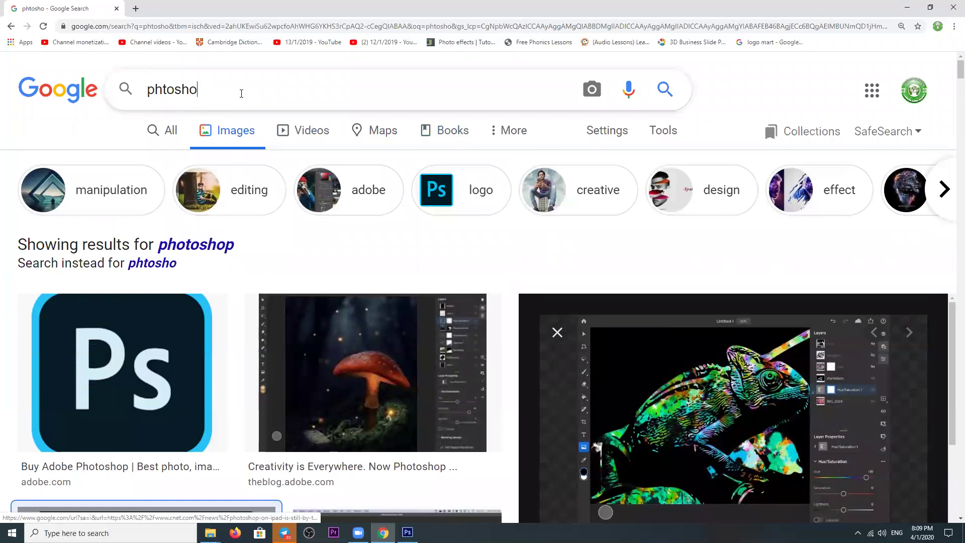
type("4")
key("BackSpace")
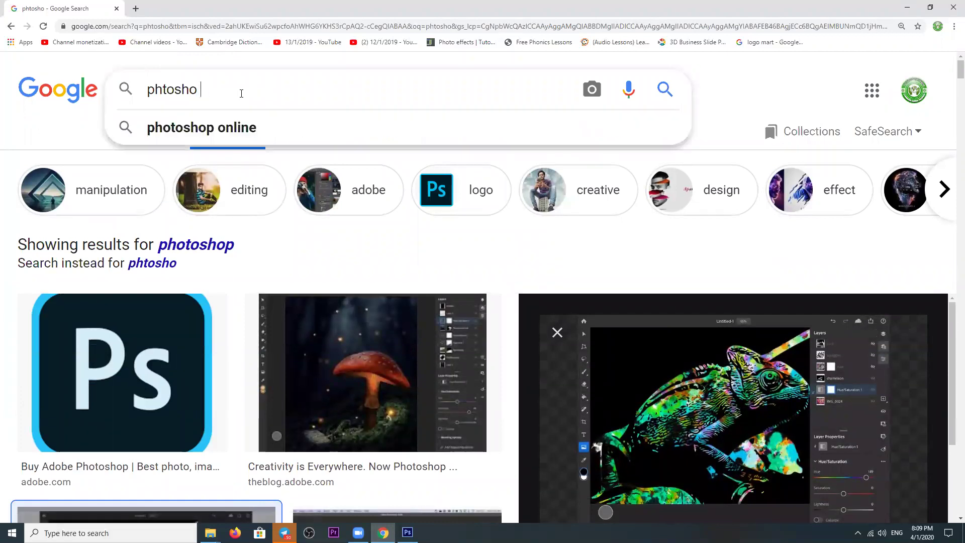
type("students")
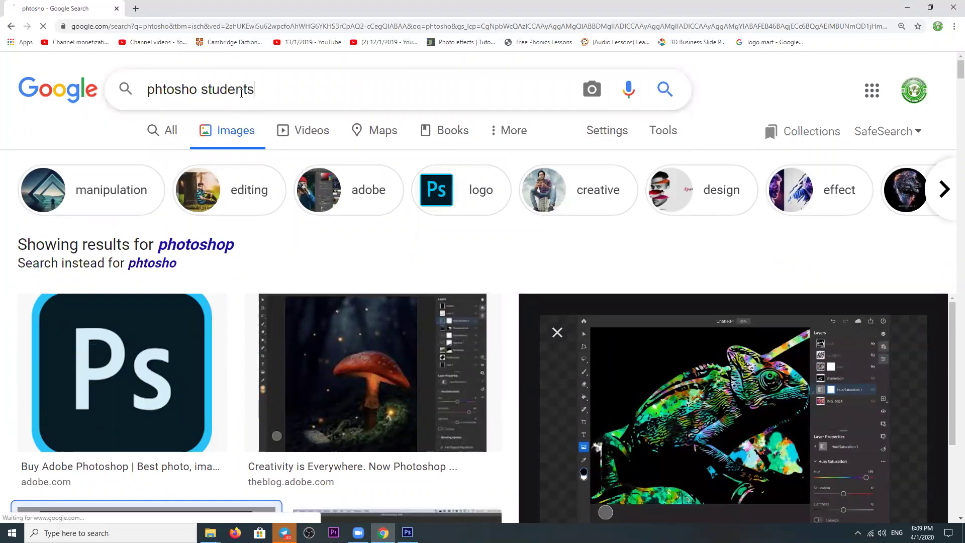
key("Return")
scroll(586, 243, "down", 5)
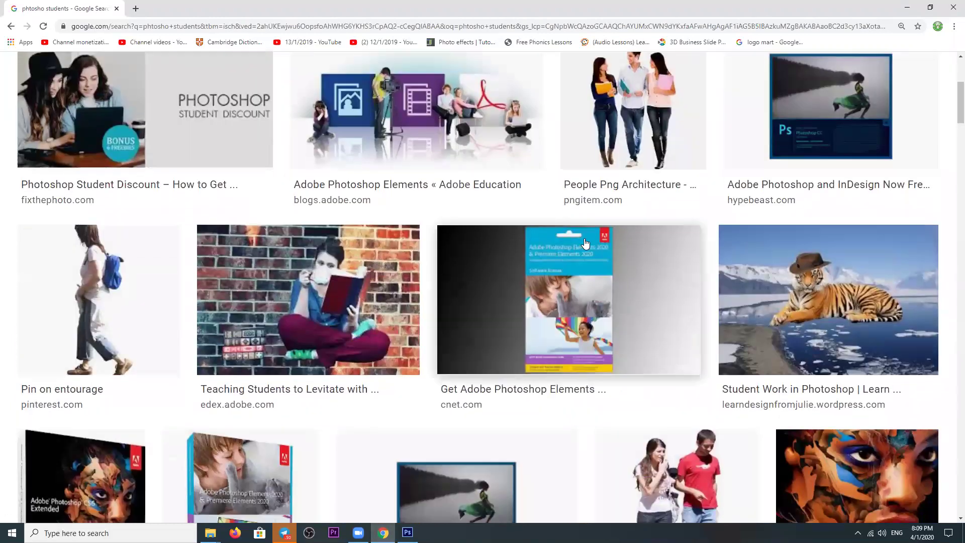
scroll(585, 243, "down", 3)
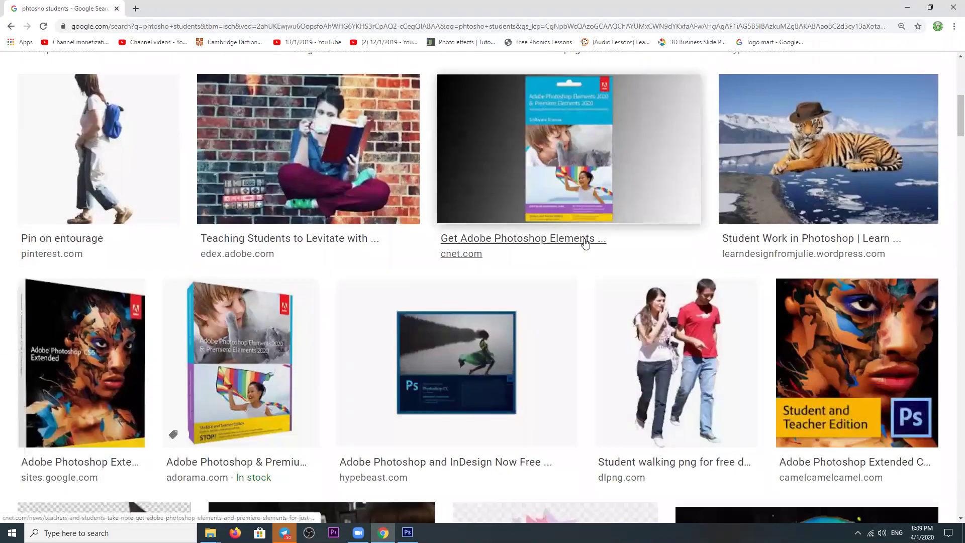
scroll(583, 243, "down", 2)
scroll(542, 253, "down", 2)
scroll(498, 265, "down", 2)
scroll(500, 267, "down", 1)
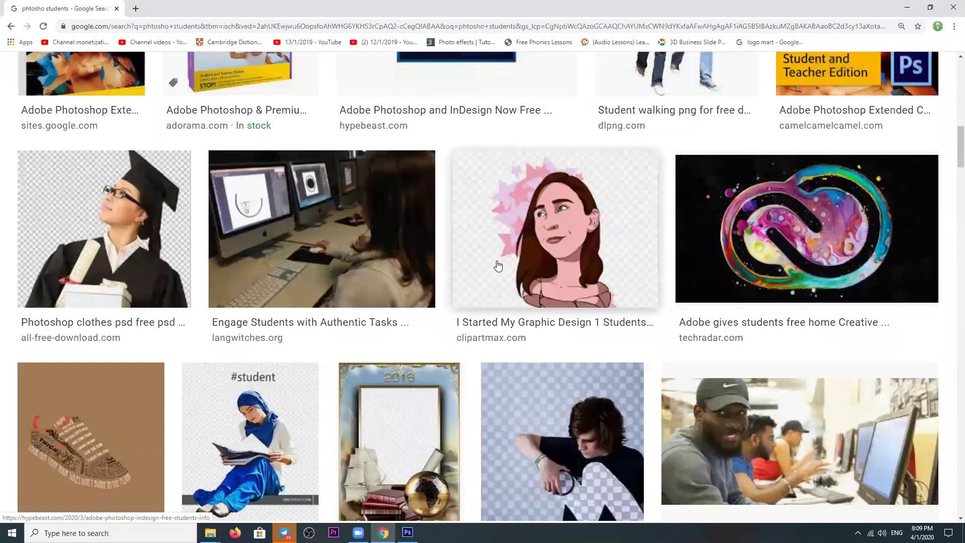
scroll(499, 267, "down", 5)
scroll(897, 298, "down", 4)
scroll(603, 201, "up", 1)
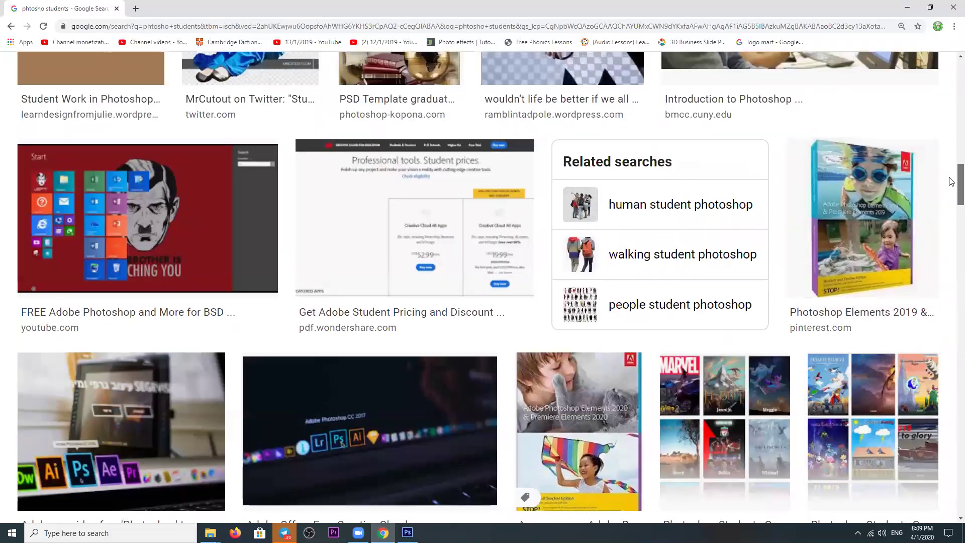
scroll(502, 151, "up", 15)
Step: Search 'phtosho students 4x6', open the 4x6 photo preview and copy the image
left_click(313, 92)
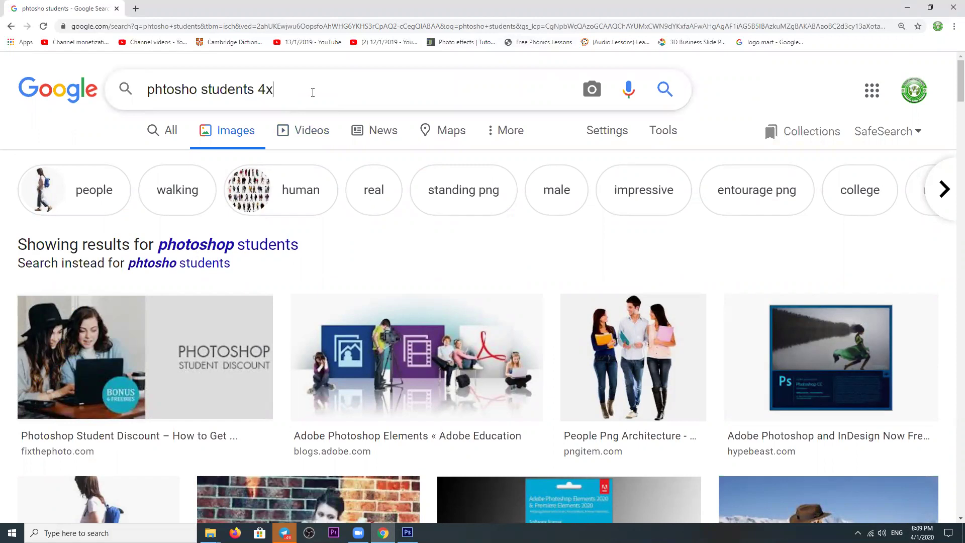
key("Return")
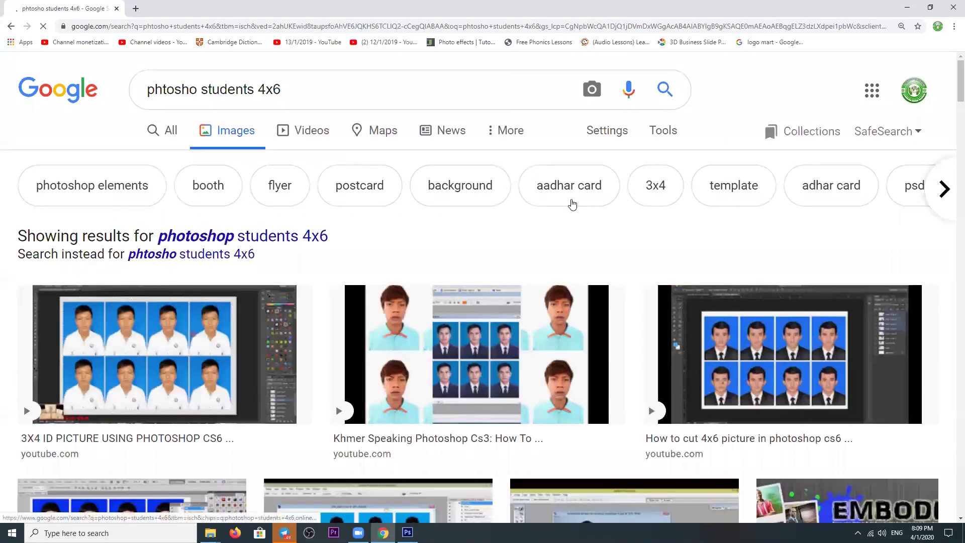
scroll(575, 205, "down", 2)
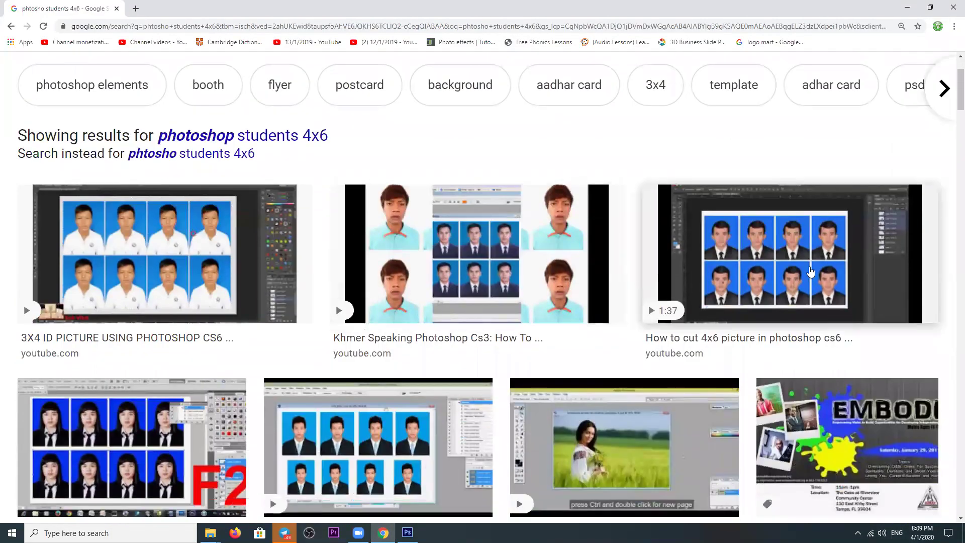
left_click(809, 269)
right_click(709, 176)
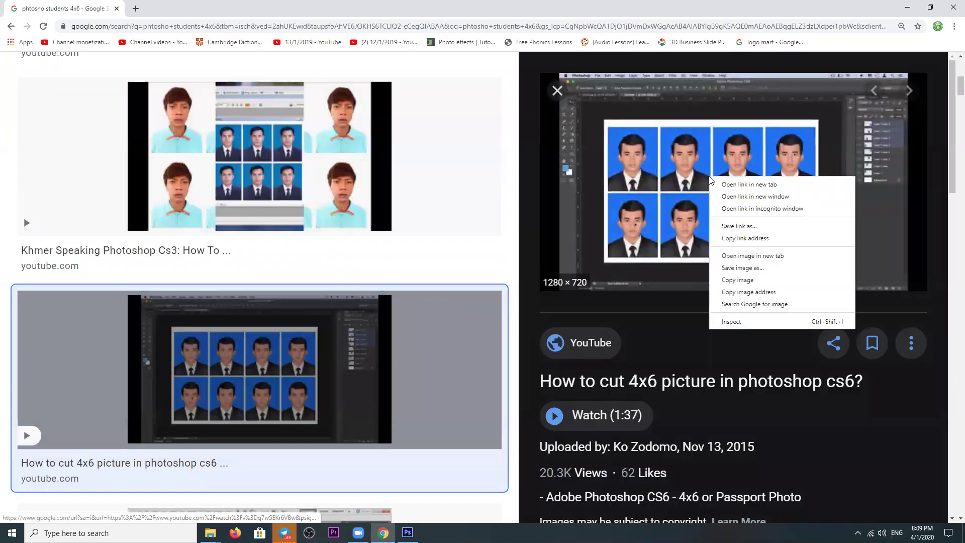
left_click(742, 280)
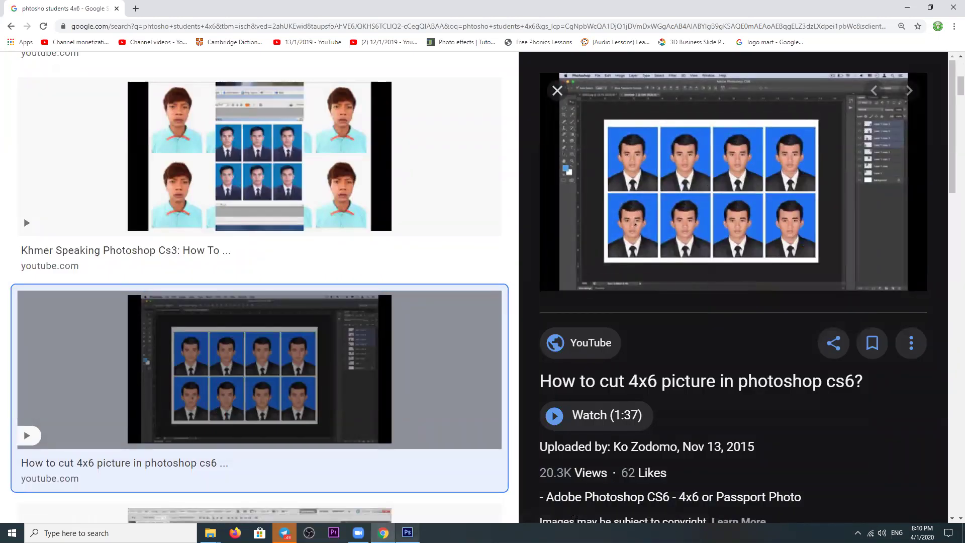
left_click(408, 532)
Step: Paste the 4x6 image as a new layer, move it up-left and scale it to 66.64% × 55.42%
key("ctrl+v")
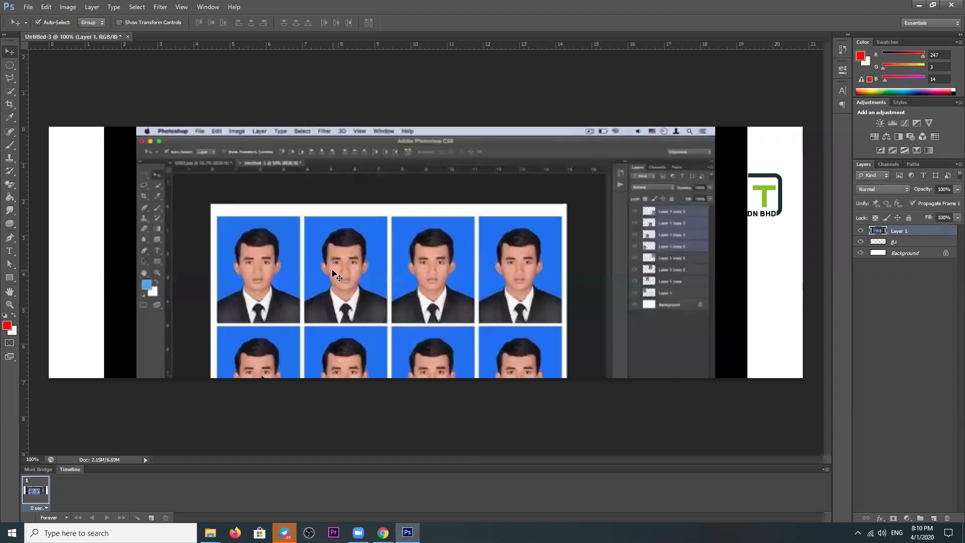
mouse_move(330, 261)
left_mouse_down()
mouse_move(282, 241)
mouse_move(287, 226)
left_mouse_up()
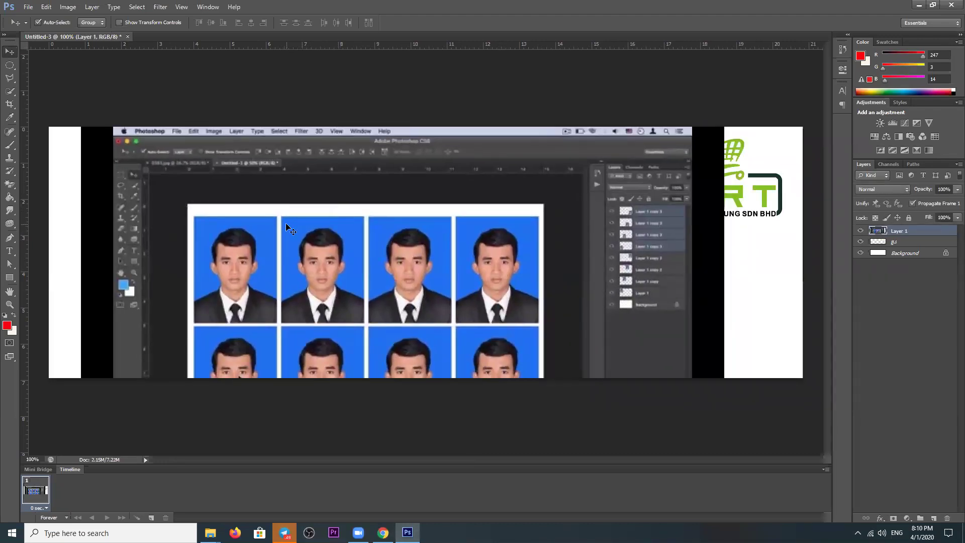
key("ctrl+t")
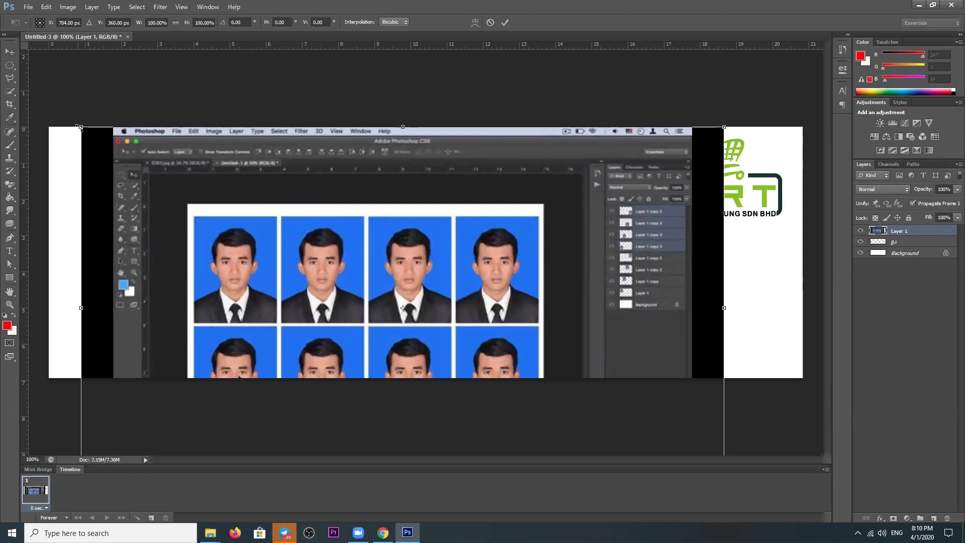
mouse_move(95, 144)
left_mouse_down()
mouse_move(162, 179)
mouse_move(188, 207)
left_mouse_up()
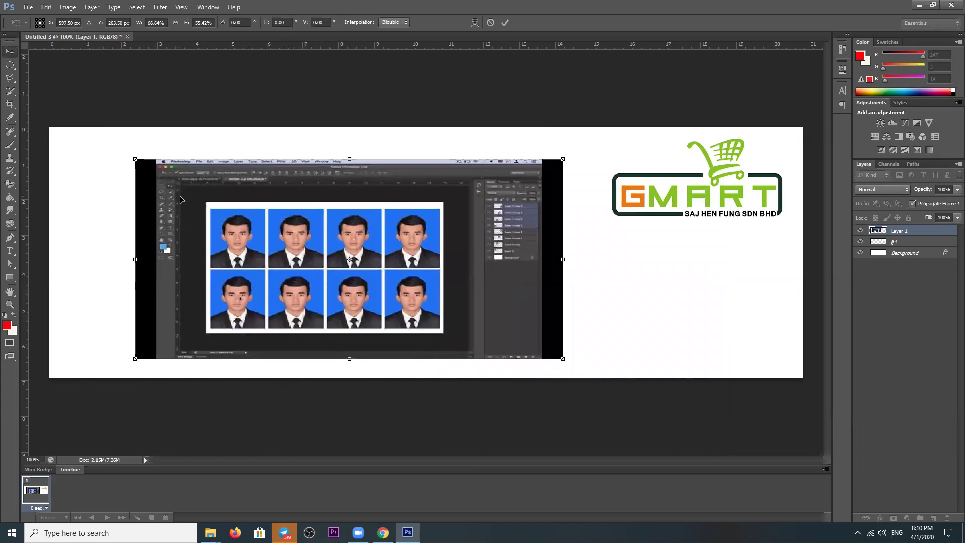
key("Return")
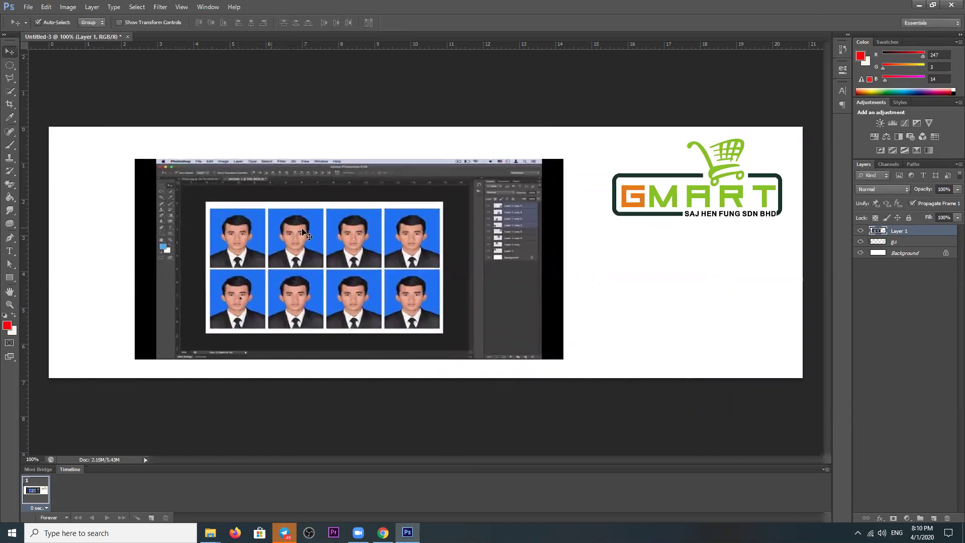
Step: With the Rectangular Marquee, delete the screenshot areas above, right and left of the photos
left_click(13, 66)
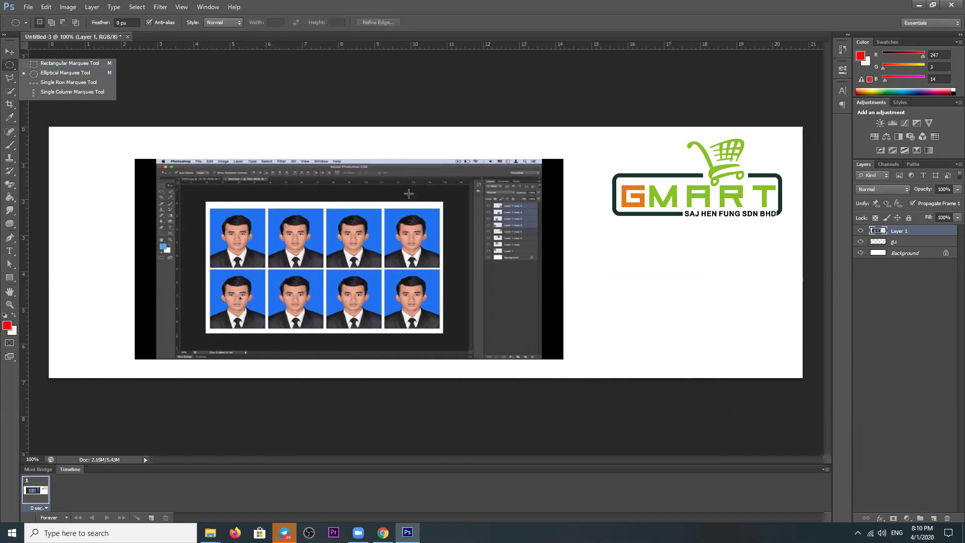
left_click(46, 63)
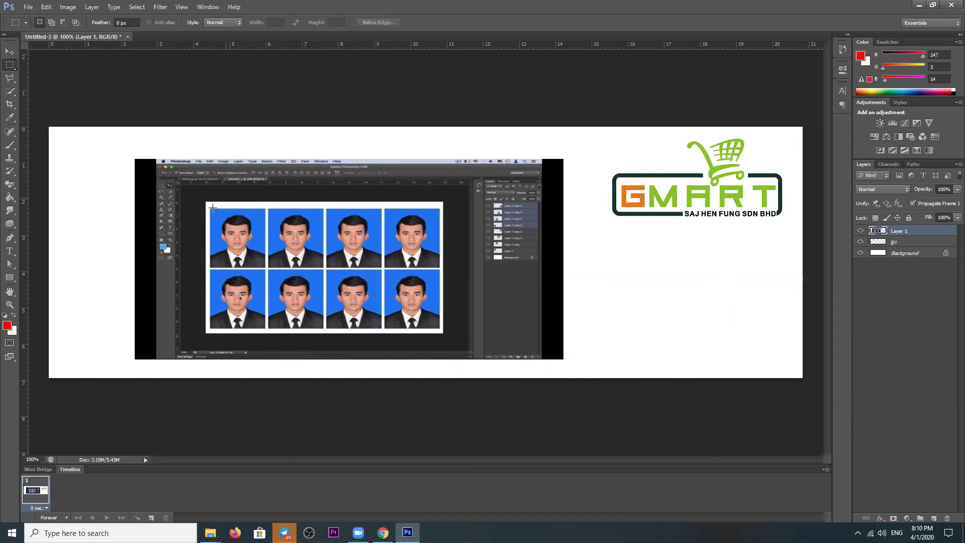
left_click_drag(114, 148, 584, 208)
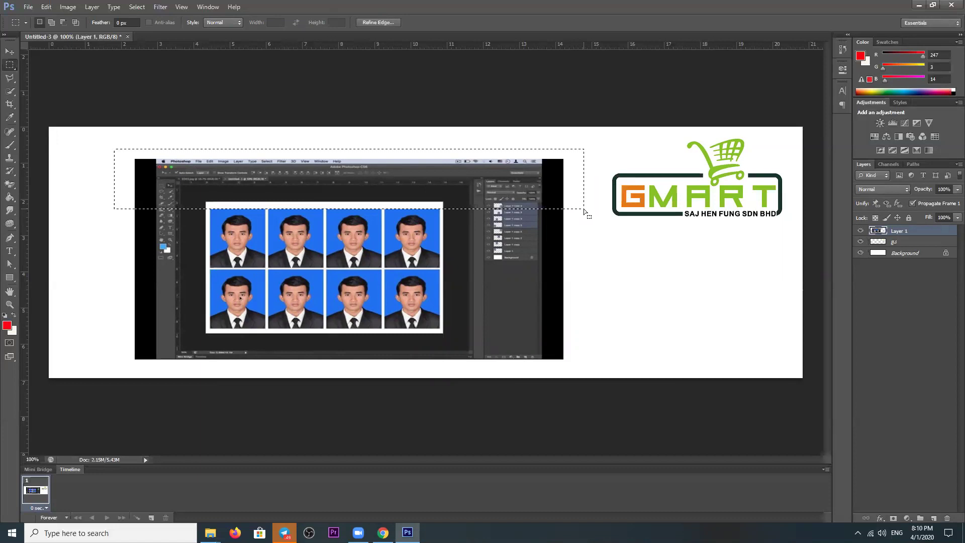
key("Delete")
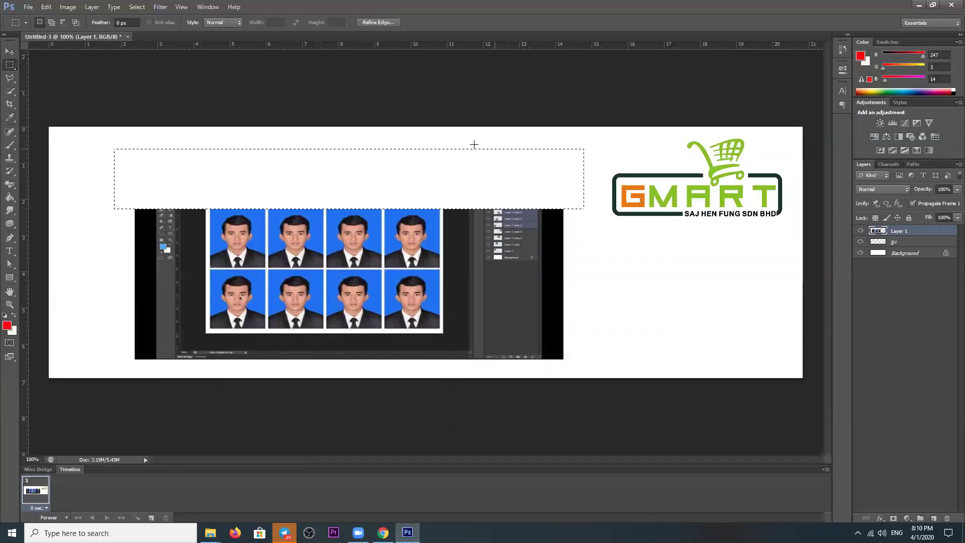
left_click_drag(444, 132, 580, 383)
key("Delete")
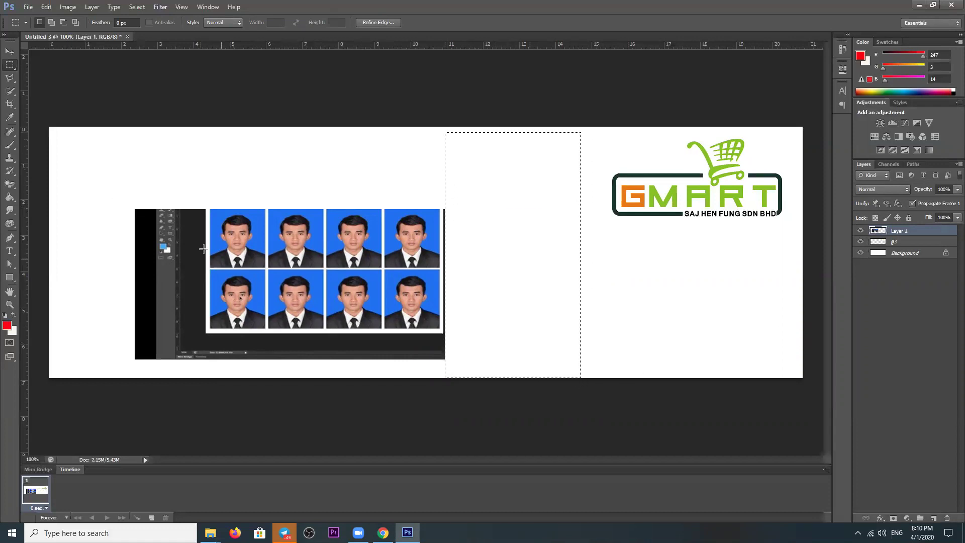
left_click_drag(117, 175, 206, 406)
key("Delete")
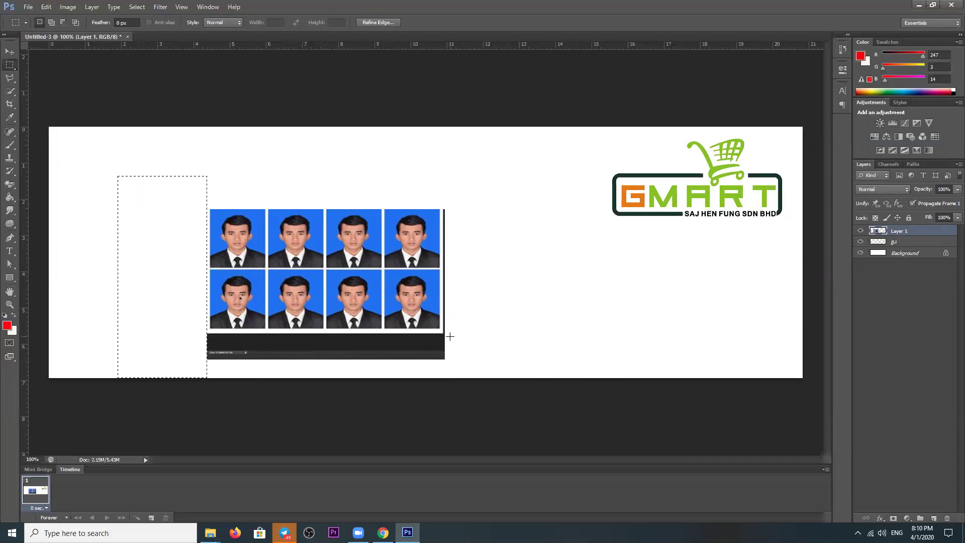
Step: Erase the dark strip below and the leftover line right of the photos, then deselect
left_click_drag(452, 334, 150, 376)
left_click_drag(151, 376, 149, 374)
key("Up")
key("Up")
key("Up")
key("Up")
key("Up")
key("Up")
key("Down")
key("Down")
key("Down")
key("Down")
key("Down")
key("Down")
key("Down")
key("Down")
key("Down")
key("Right")
key("Delete")
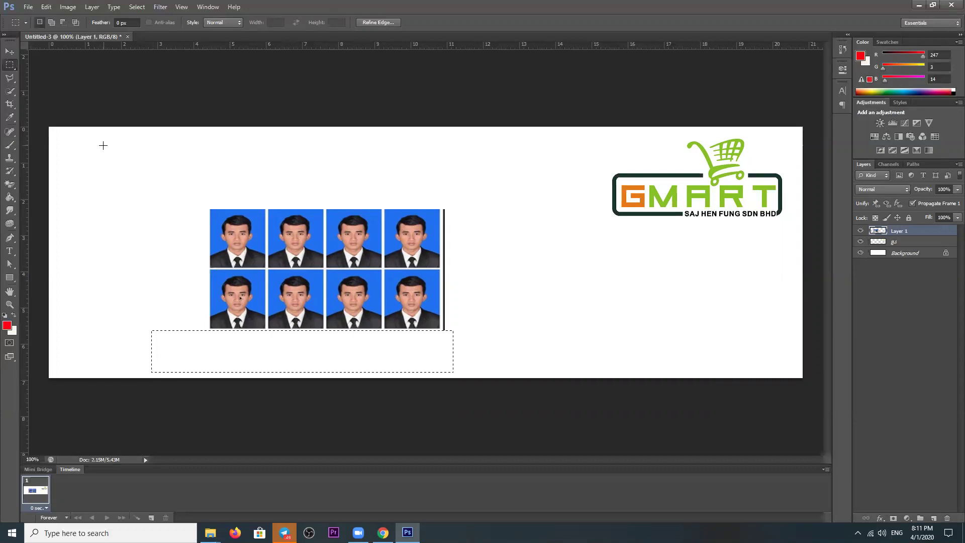
left_click_drag(442, 190, 529, 358)
key("Delete")
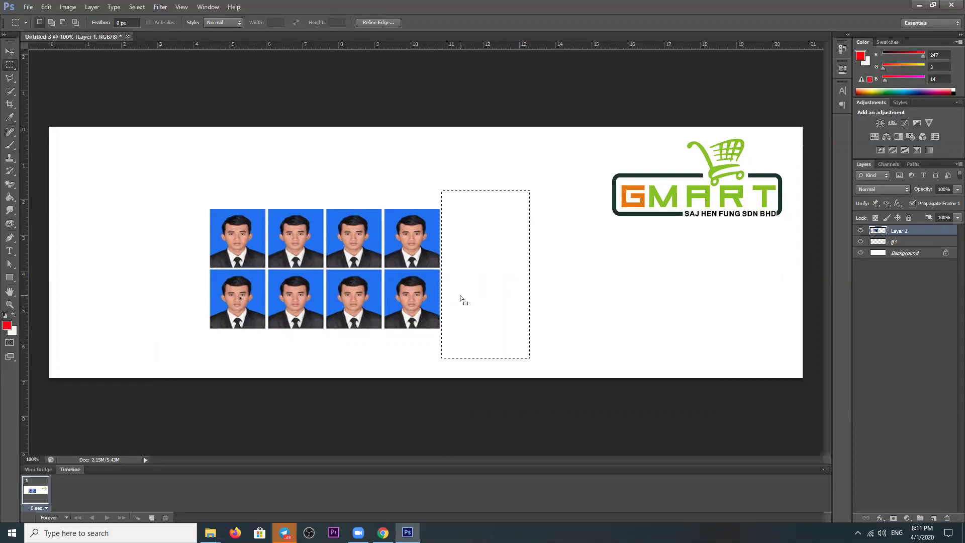
key("ctrl+d")
Step: Drag the photo grid into position beside the GMART logo
left_click(9, 51)
mouse_move(317, 257)
left_mouse_down()
mouse_move(263, 258)
mouse_move(350, 252)
left_mouse_up()
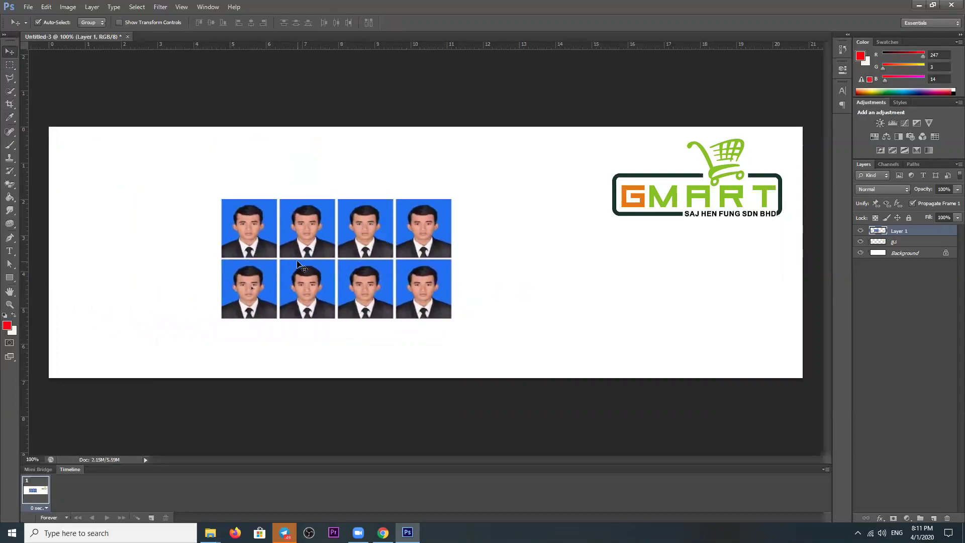
mouse_move(322, 259)
left_mouse_down()
mouse_move(337, 265)
mouse_move(425, 212)
left_mouse_up()
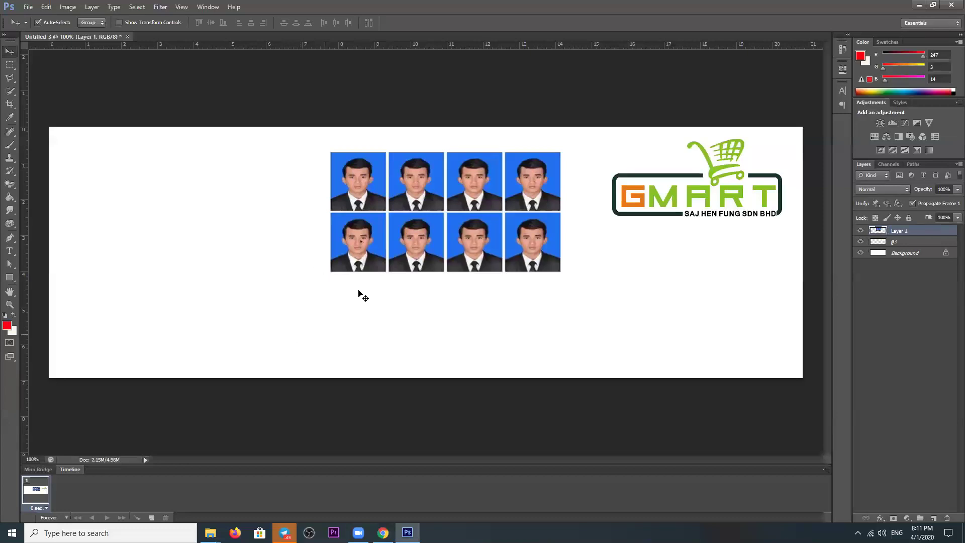
left_click_drag(451, 216, 452, 227)
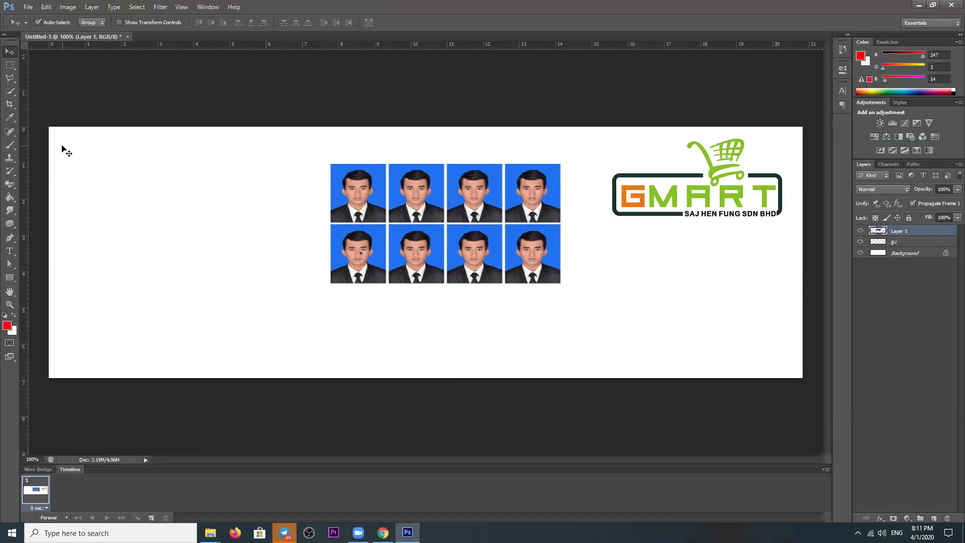
Step: Delete the left column of two photos, leaving a six-photo grid, and deselect
left_click(10, 65)
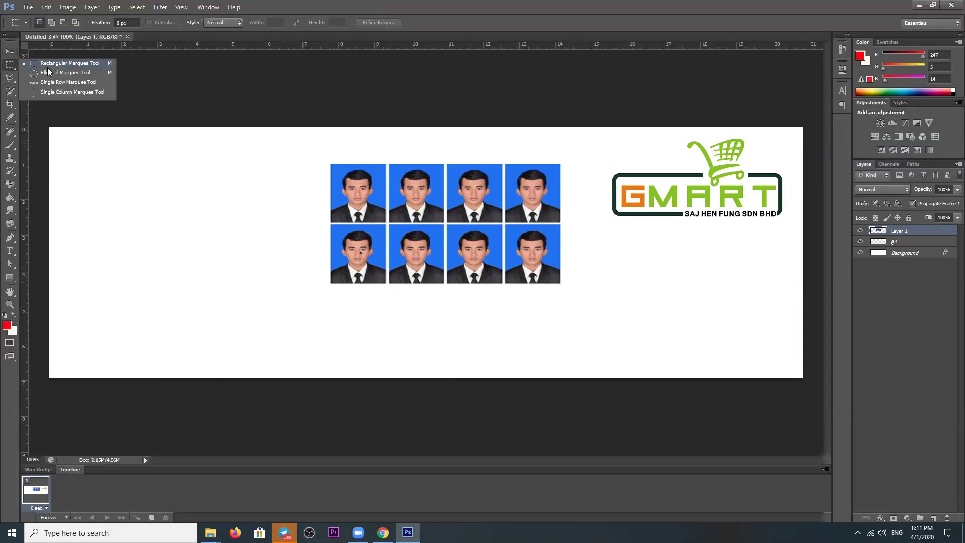
left_click(61, 63)
left_click_drag(310, 138, 387, 294)
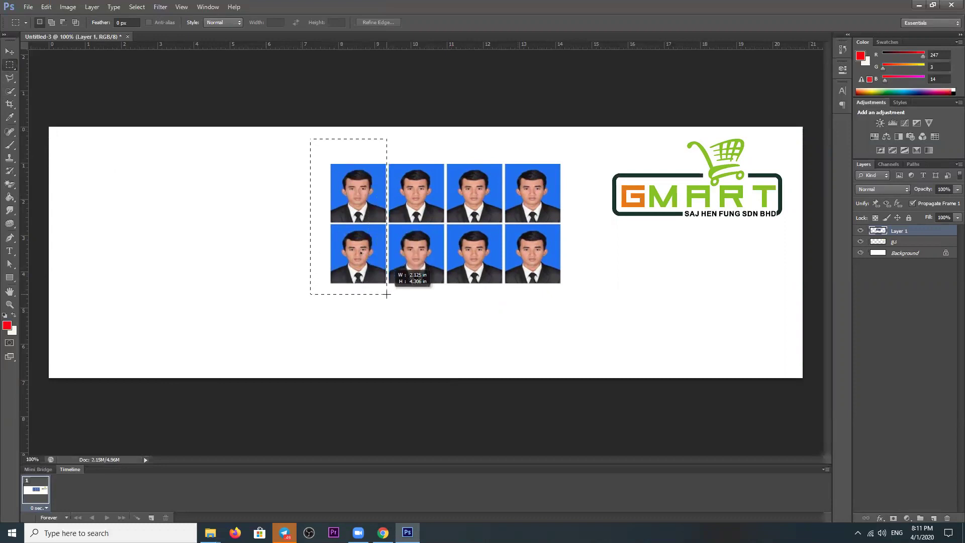
left_click_drag(386, 294, 387, 295)
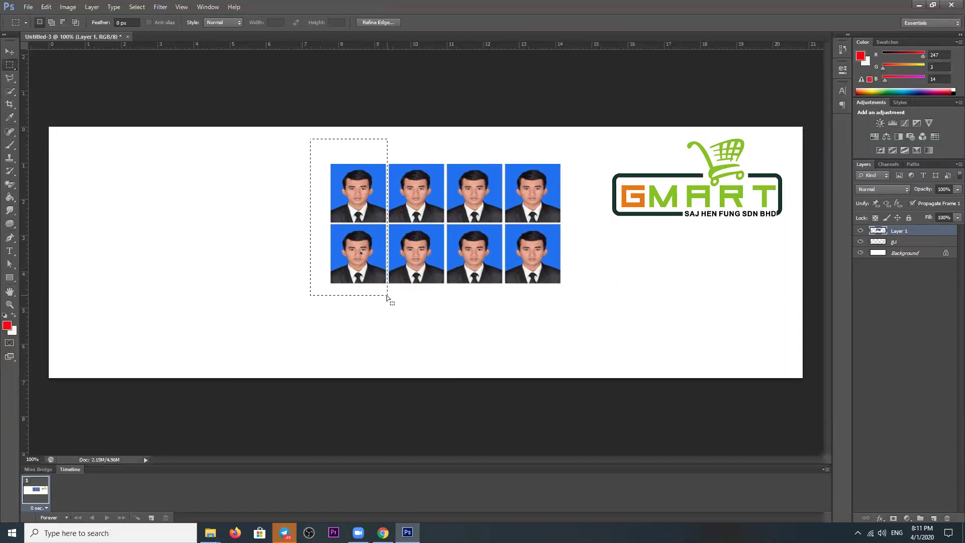
key("Delete")
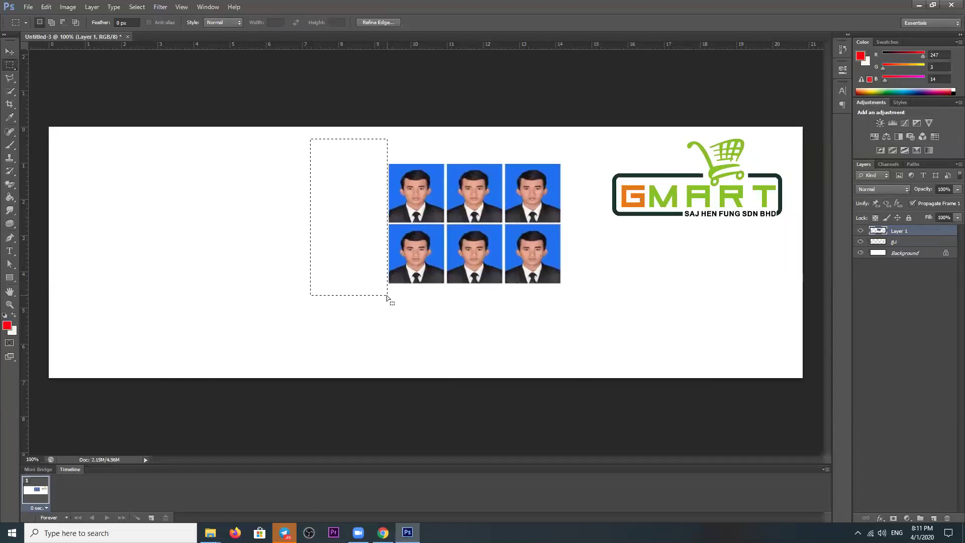
key("ctrl+d")
left_click(9, 51)
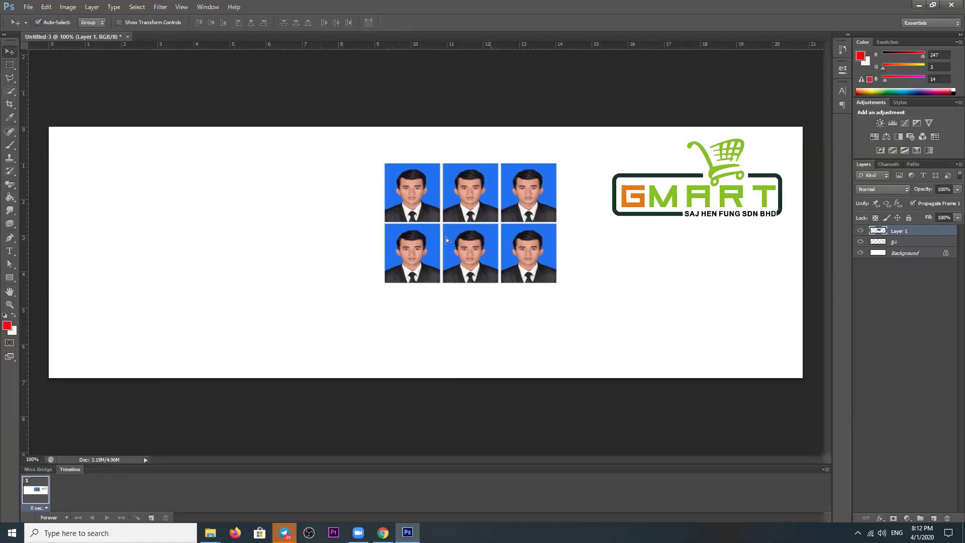
Step: Delete the photo grid layer and move the GMART logo up toward the top centre
left_click_drag(446, 237, 326, 237)
left_click_drag(689, 202, 567, 249)
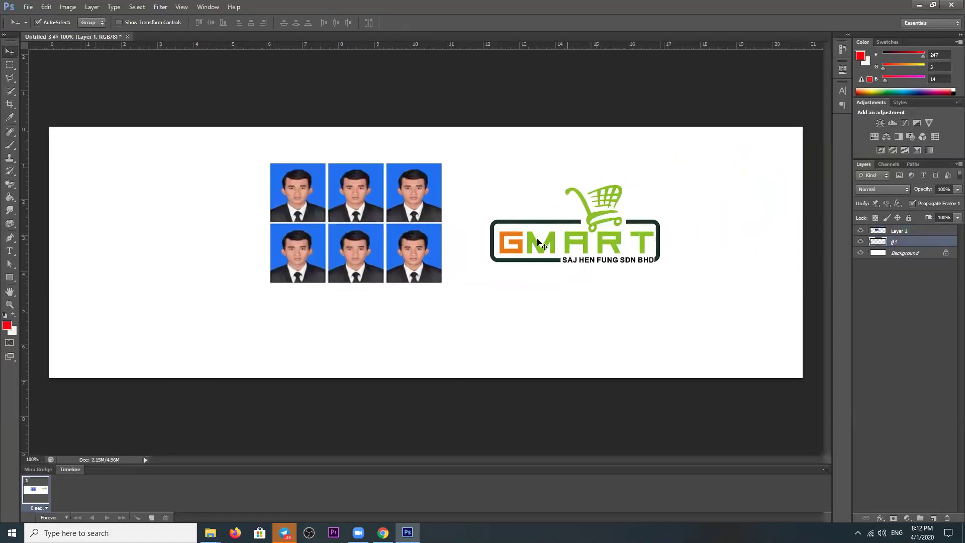
left_click(199, 280)
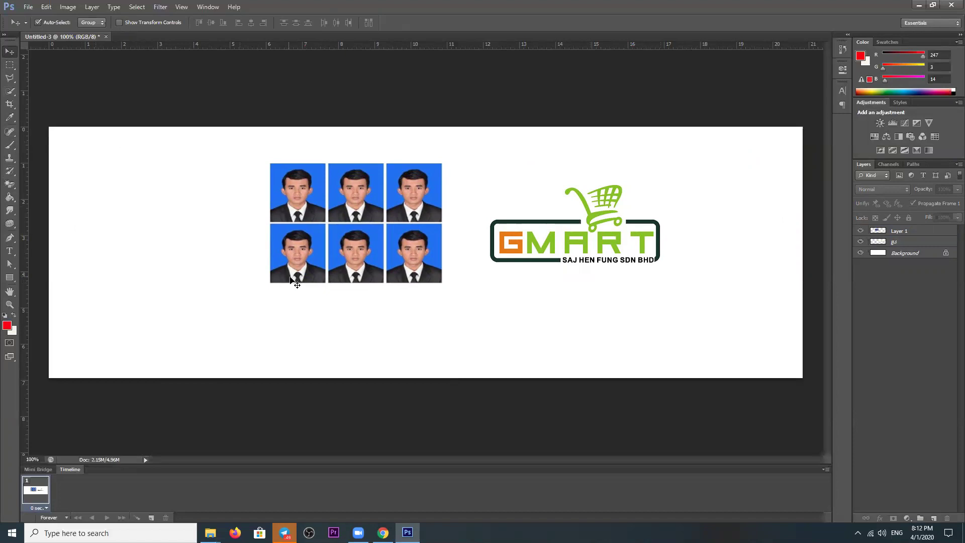
left_click(354, 249)
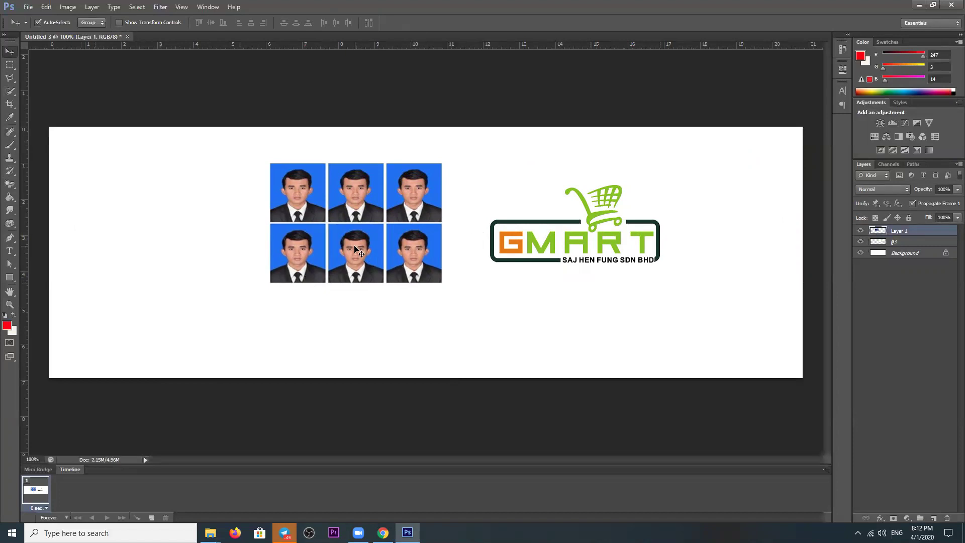
key("Delete")
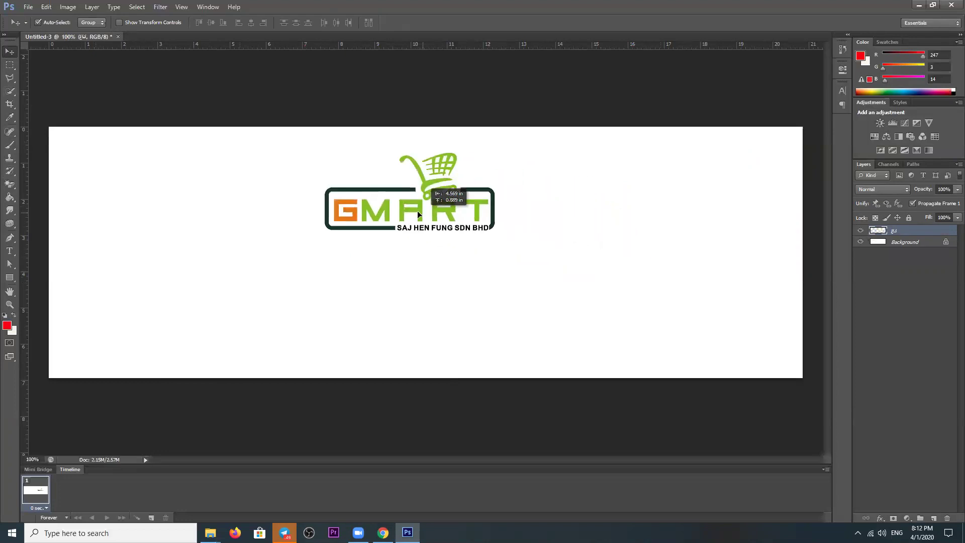
left_click_drag(589, 246, 416, 213)
Step: Marquee a wide strip across the banner bottom and open the foreground colour picker
left_click(10, 65)
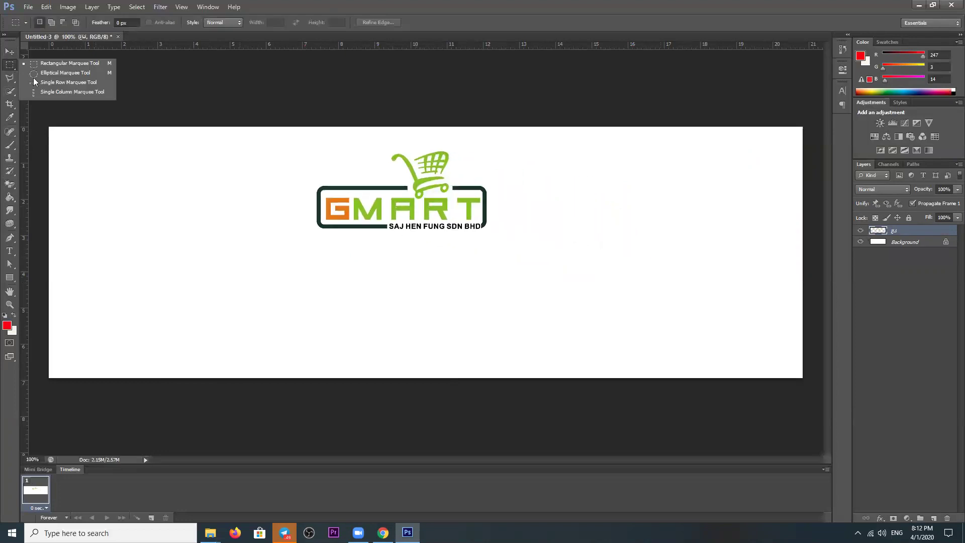
left_click(59, 67)
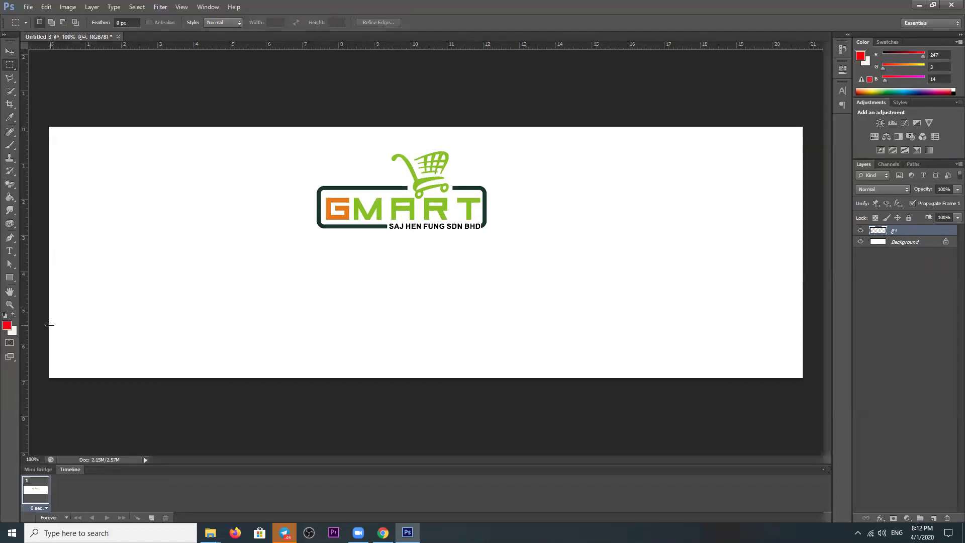
left_click_drag(49, 319, 801, 355)
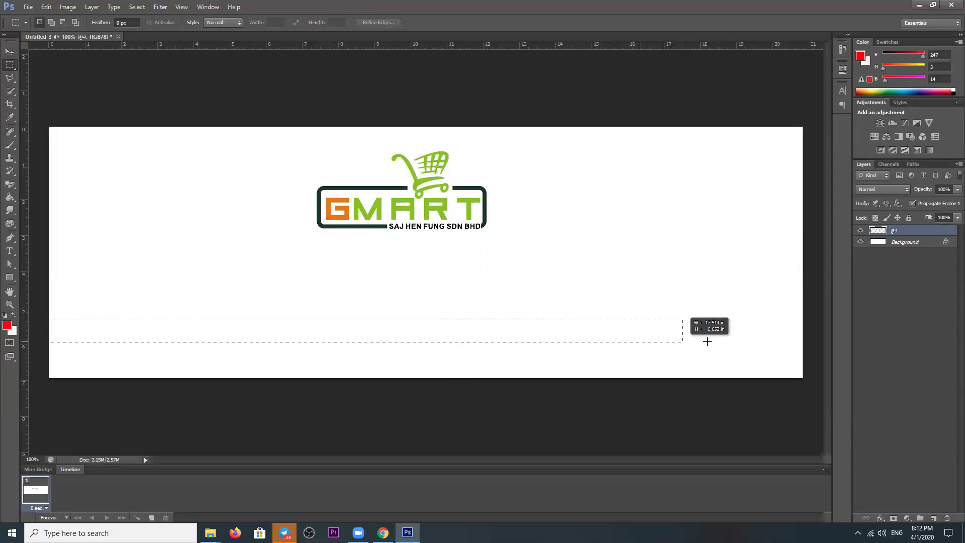
left_click_drag(801, 355, 803, 352)
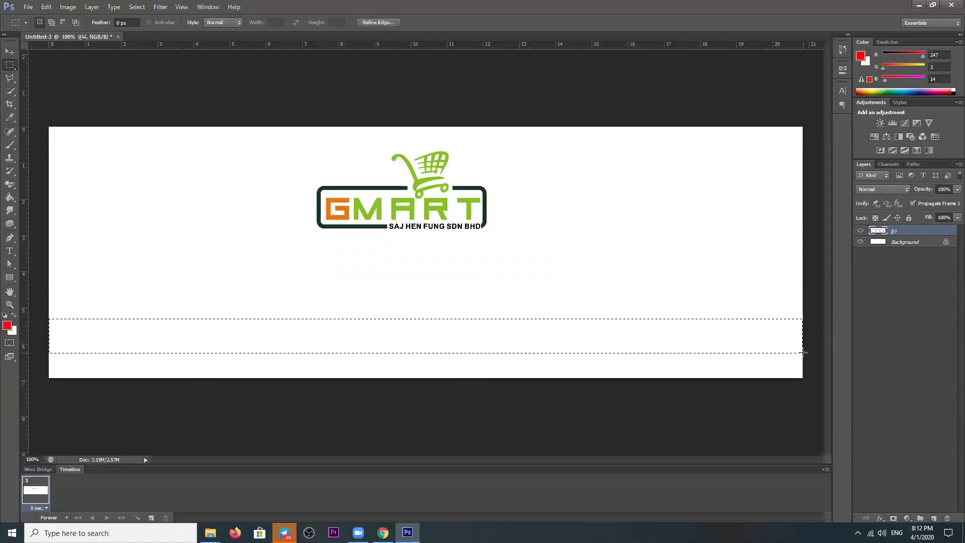
left_click(7, 325)
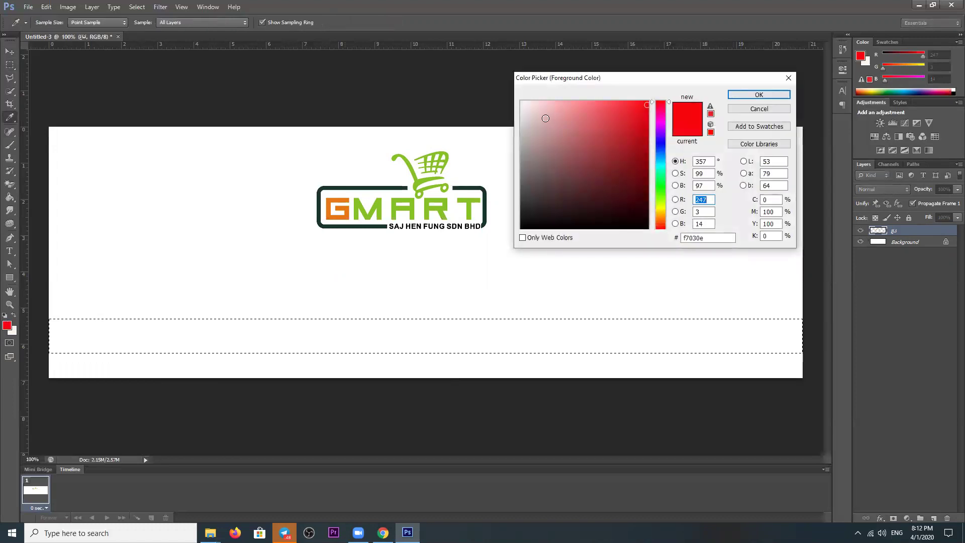
Step: Set the foreground colour to dark grey 5b5757 (R 91, G 87, B 87)
left_click(526, 183)
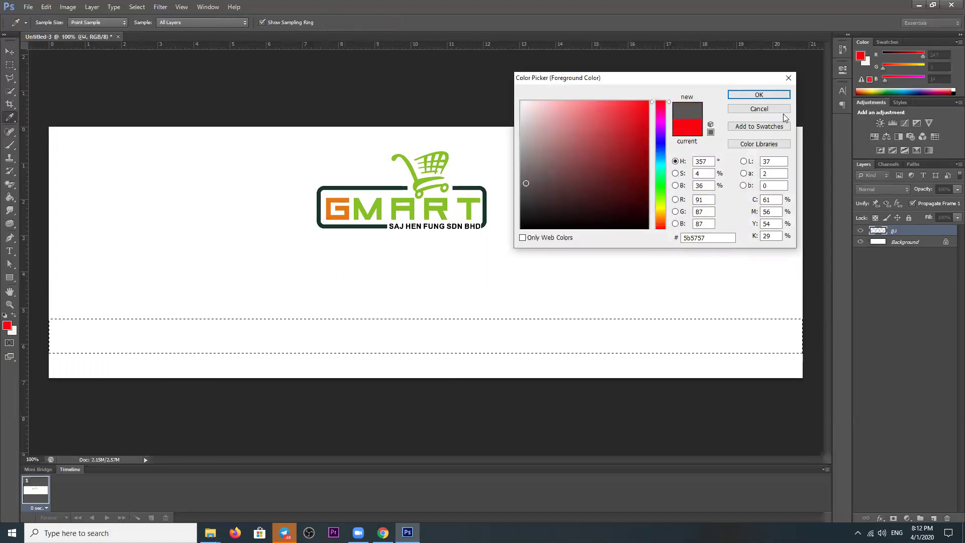
left_click(739, 94)
key("m")
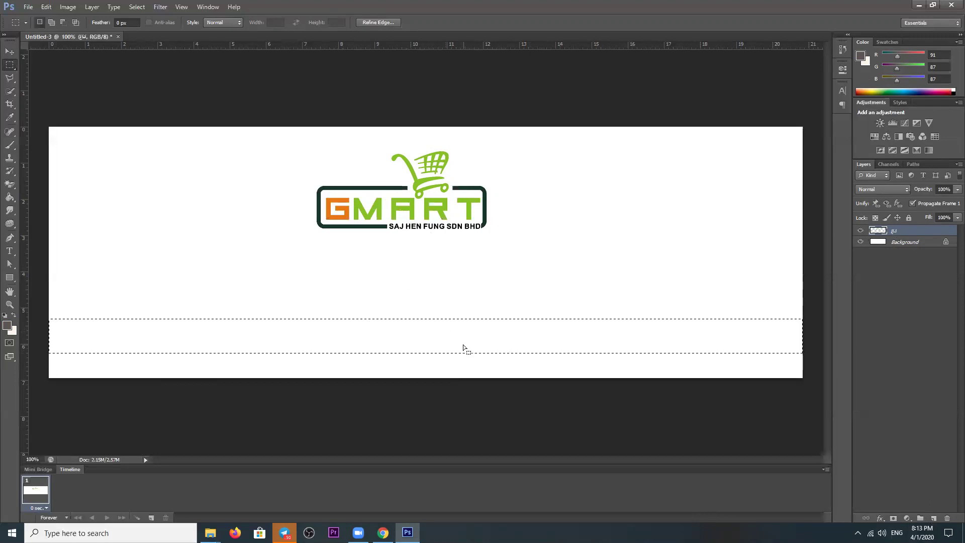
Step: Fill the strip selection with dark grey on the logo layer, then try and revert a move
key("alt+BackSpace")
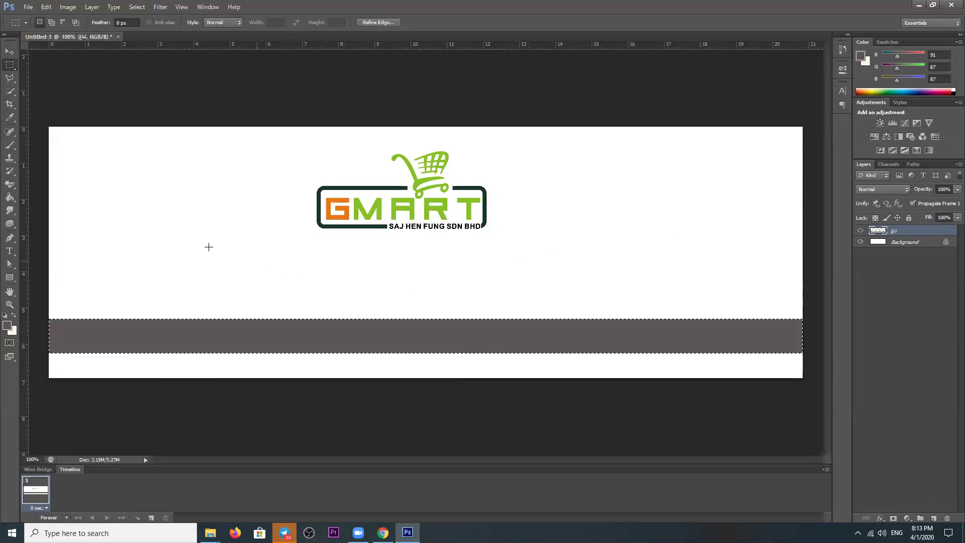
left_click(10, 51)
key("ctrl+d")
mouse_move(438, 206)
left_mouse_down()
mouse_move(435, 229)
mouse_move(434, 192)
mouse_move(435, 211)
left_mouse_up()
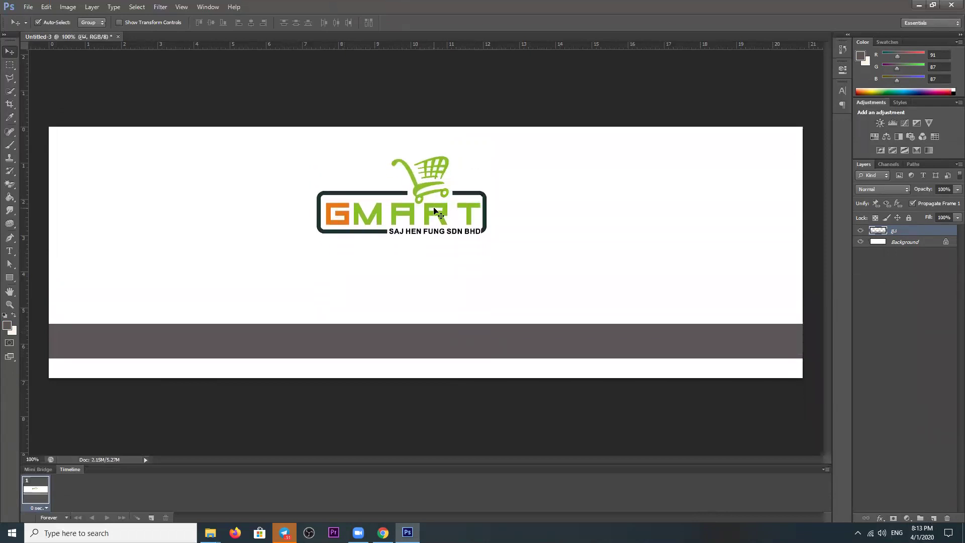
key("shift+Up")
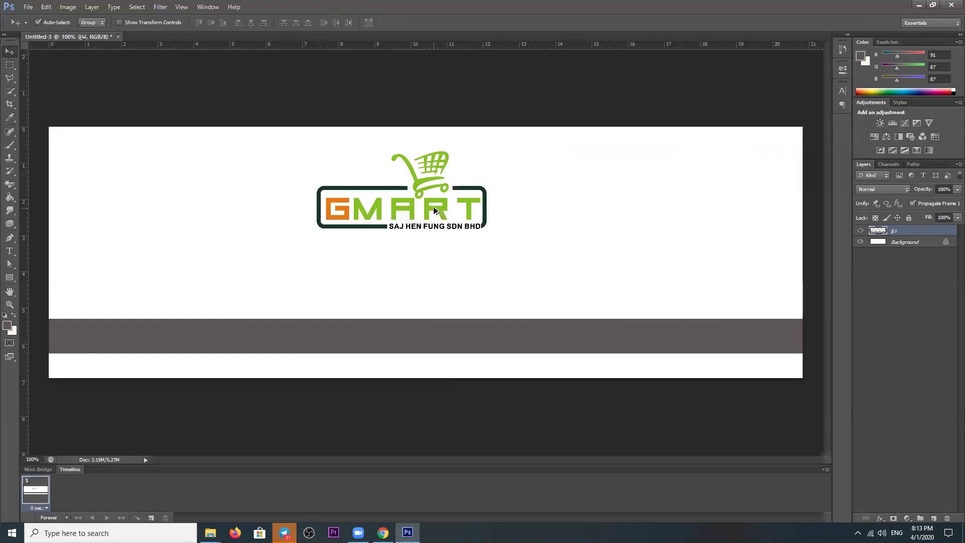
Step: Remove the grey from the logo layer and refill the strip on a new Layer 1, nudged up
key("Delete")
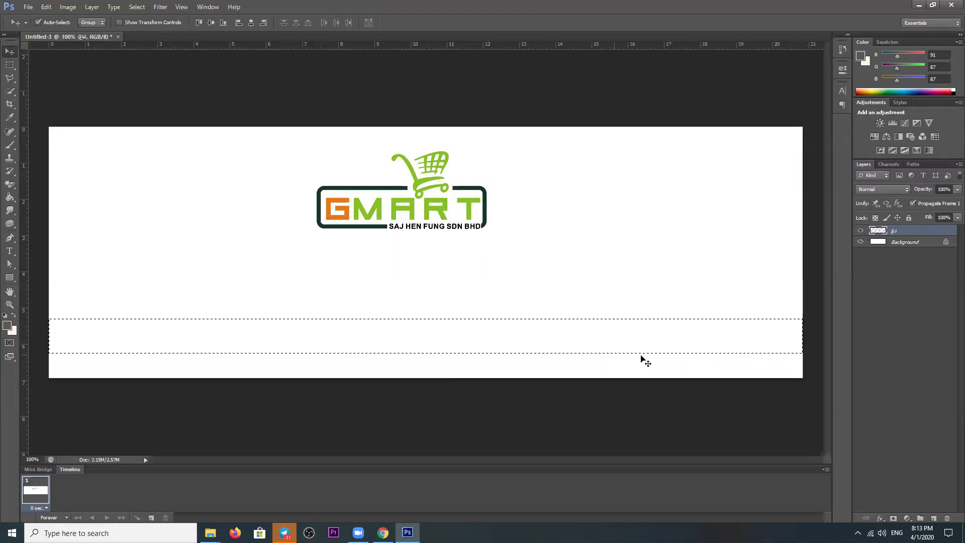
left_click(933, 518)
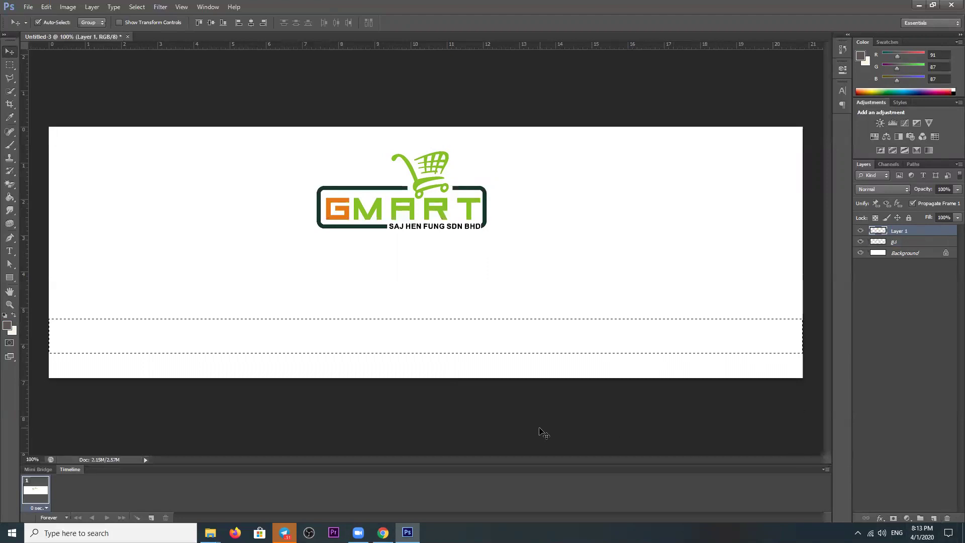
key("alt+BackSpace")
key("ctrl+d")
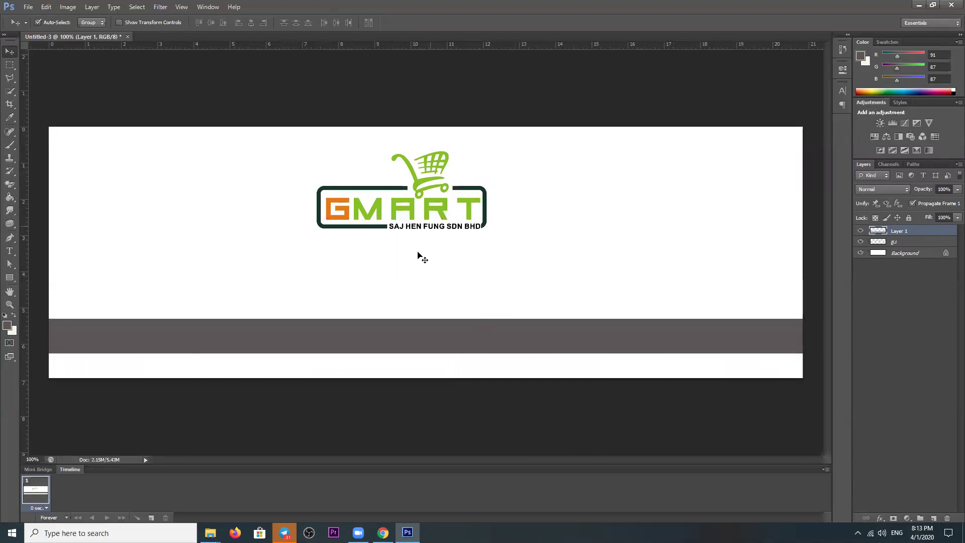
left_click_drag(433, 345, 433, 317)
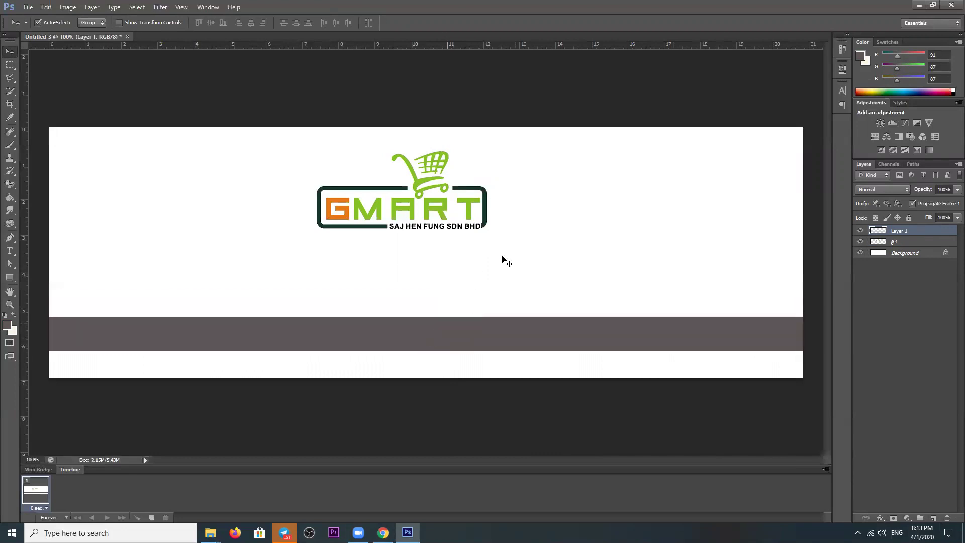
Step: Rename the grey strip layer to 'ເອ' and drag the GMART logo toward the top-left
double_click(903, 231)
type("ເອ")
key("Return")
mouse_move(442, 193)
left_mouse_down()
mouse_move(459, 200)
mouse_move(187, 176)
left_mouse_up()
Step: Scale the GMART logo down into the banner's top-left corner and deselect it
key("ctrl+t")
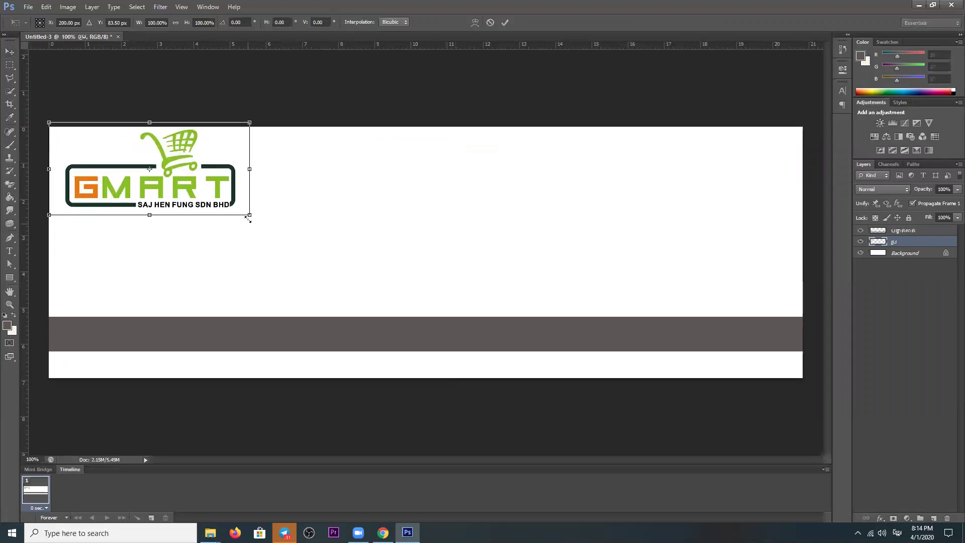
left_click_drag(239, 212, 156, 157)
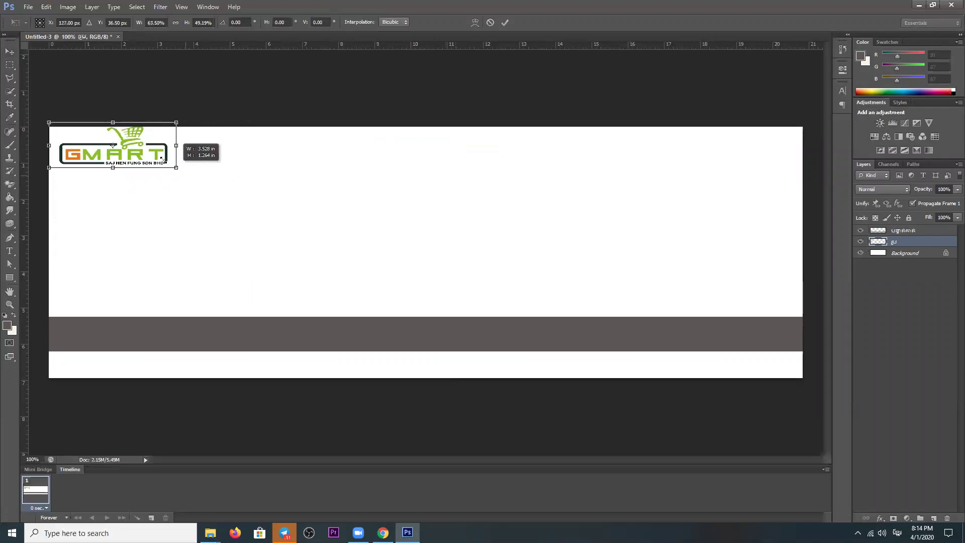
mouse_move(156, 157)
left_mouse_down()
mouse_move(184, 182)
mouse_move(158, 197)
left_mouse_up()
key("Return")
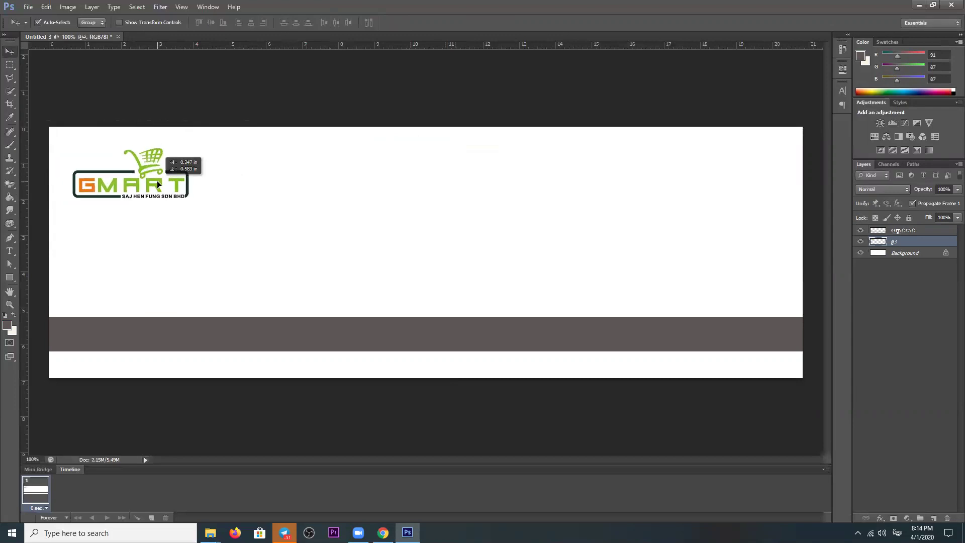
left_click(385, 214)
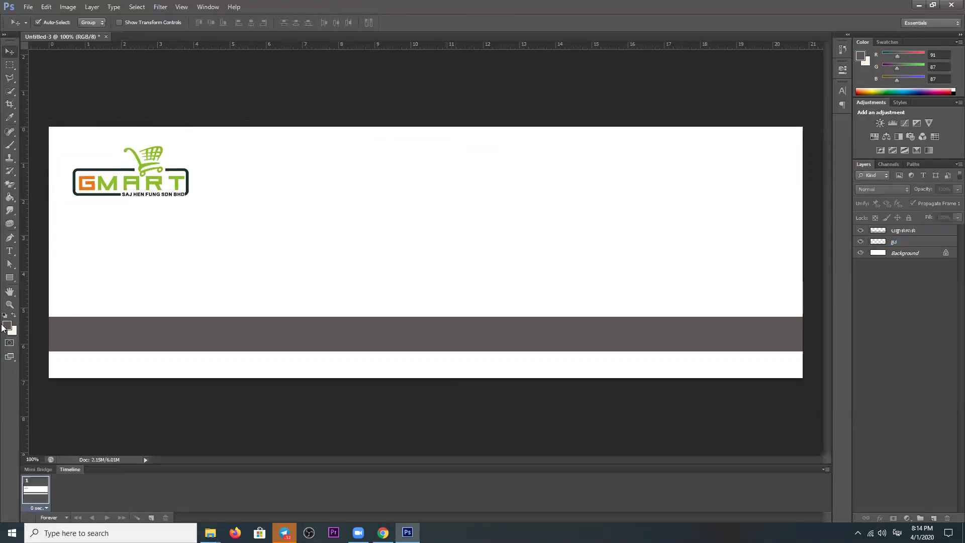
left_click(9, 251)
Step: Type the Khmer heading followed by 'E Mart' and place it right of the logo
key("t")
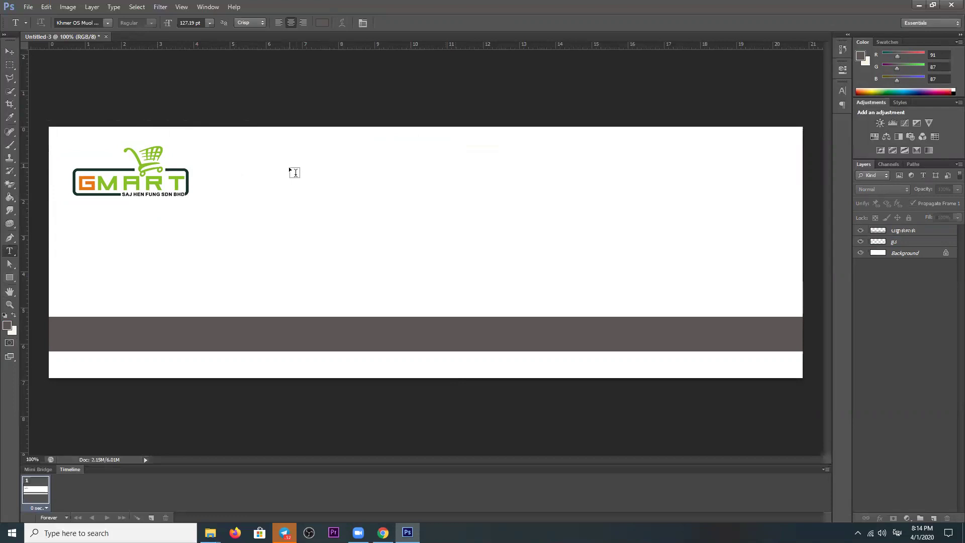
left_click(289, 166)
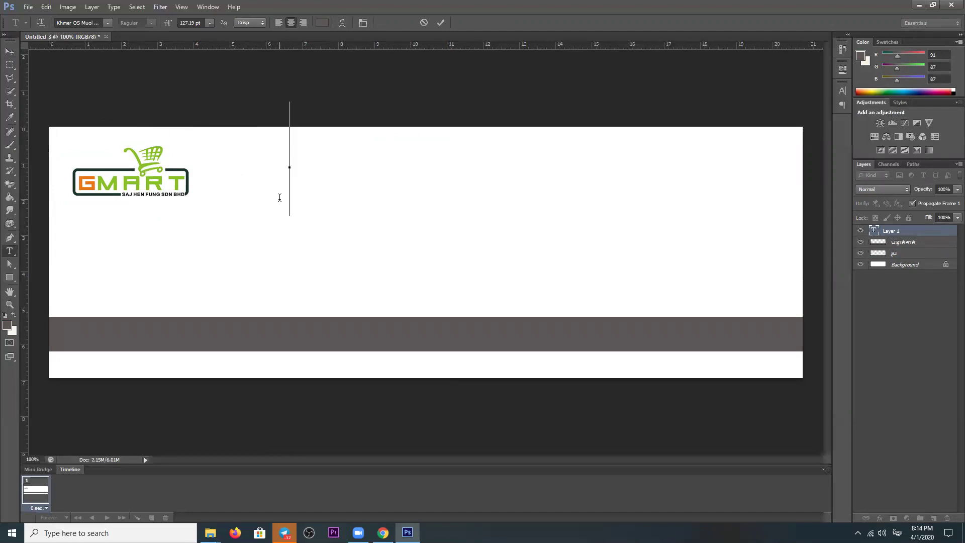
type("ក្រ")
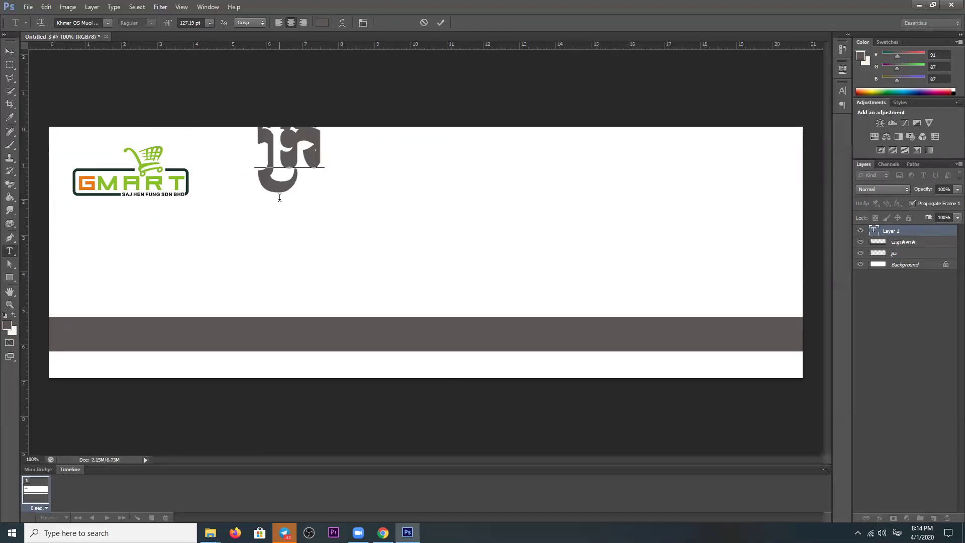
type("ុមហ")
type("ុន")
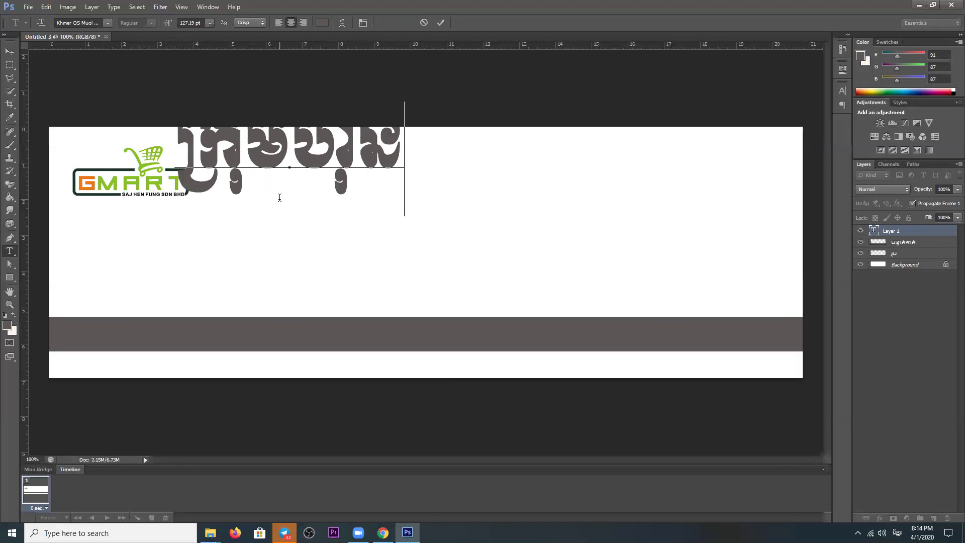
key("Left")
key("Left")
key("Left")
key("BackSpace")
key("BackSpace")
key("BackSpace")
key("BackSpace")
key("BackSpace")
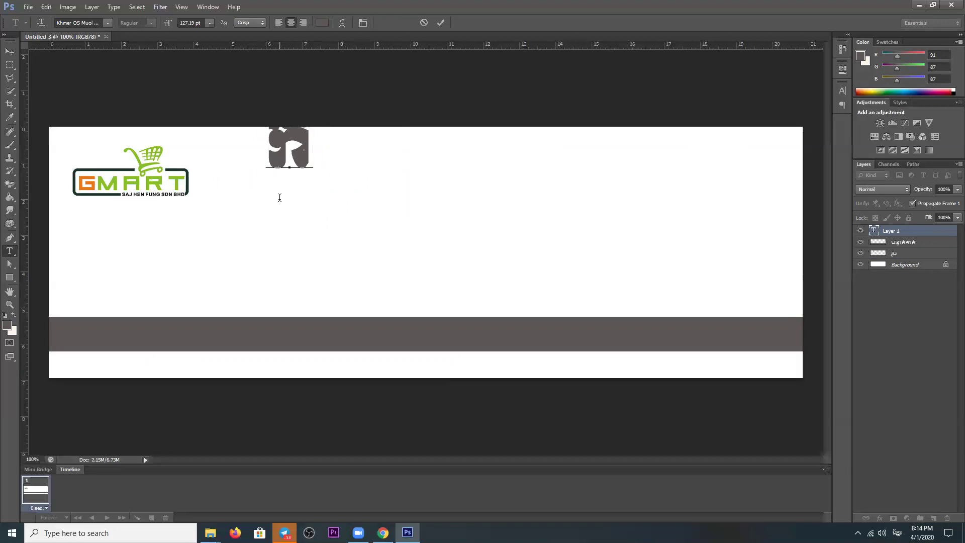
key("BackSpace")
type("ឃ")
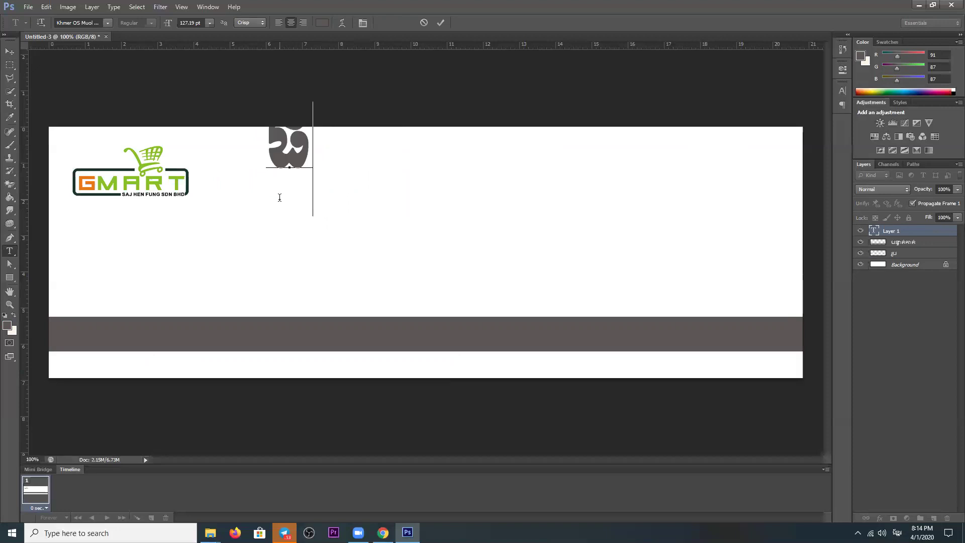
type("្ញា")
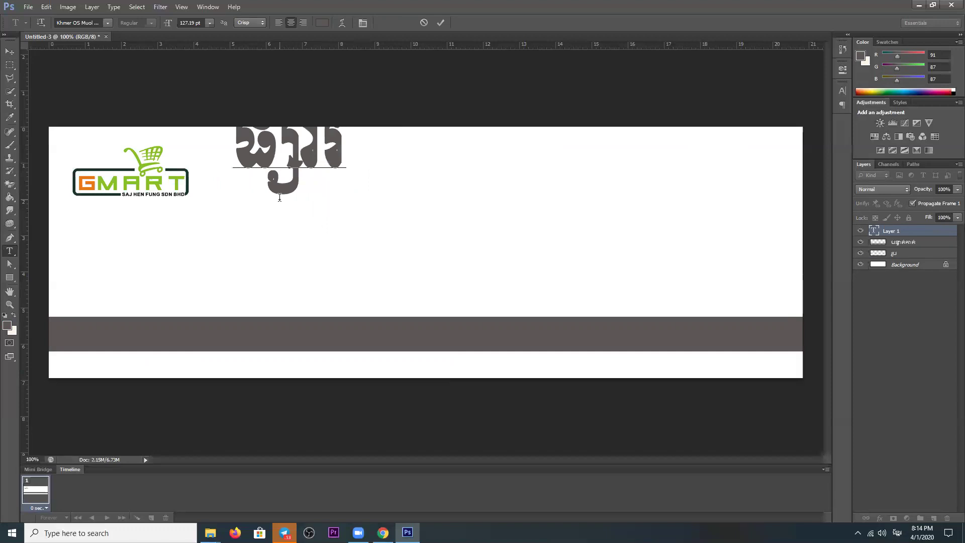
type("ទ")
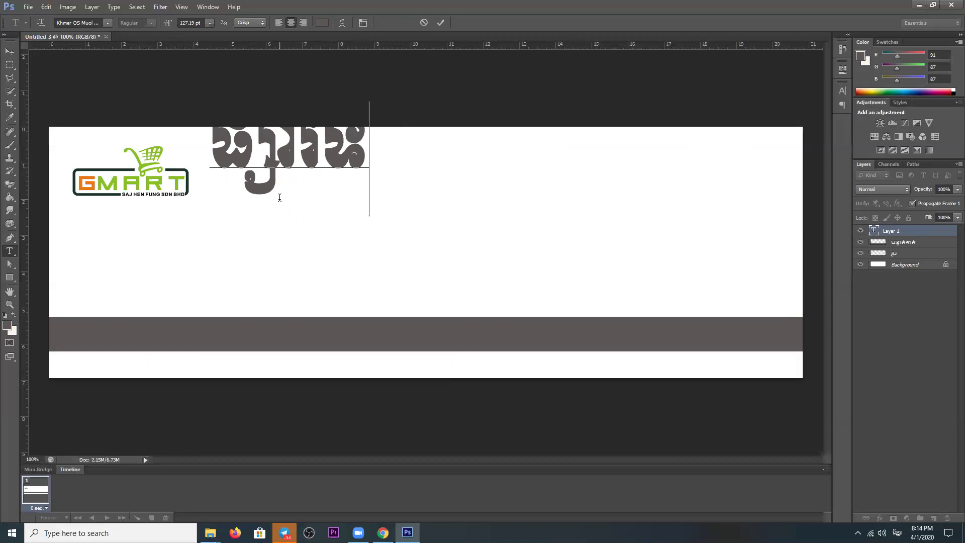
type("លេខ")
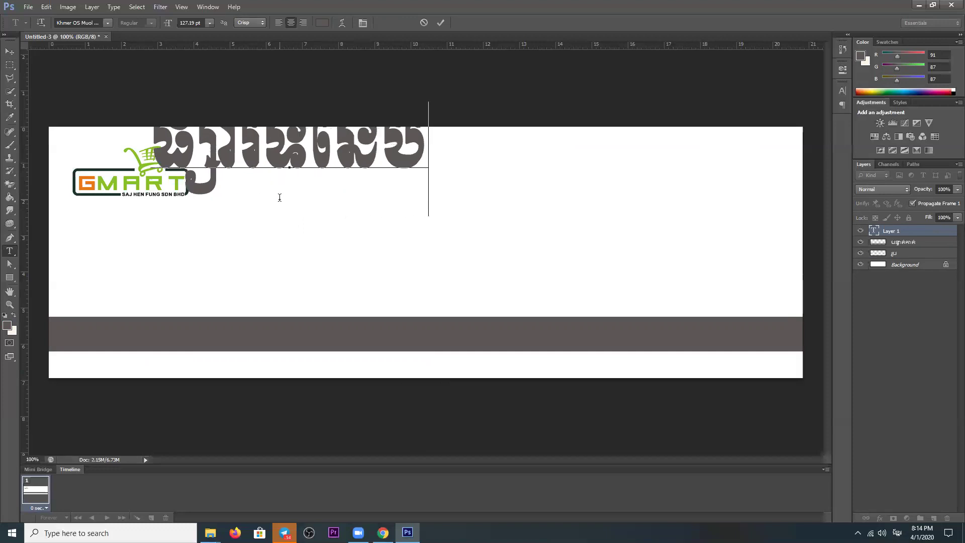
type(" E")
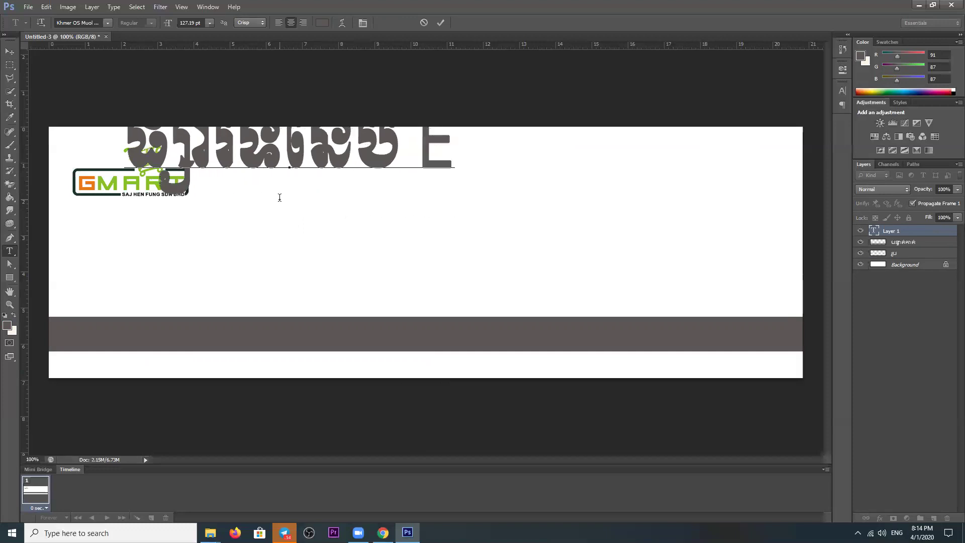
type(" Mar")
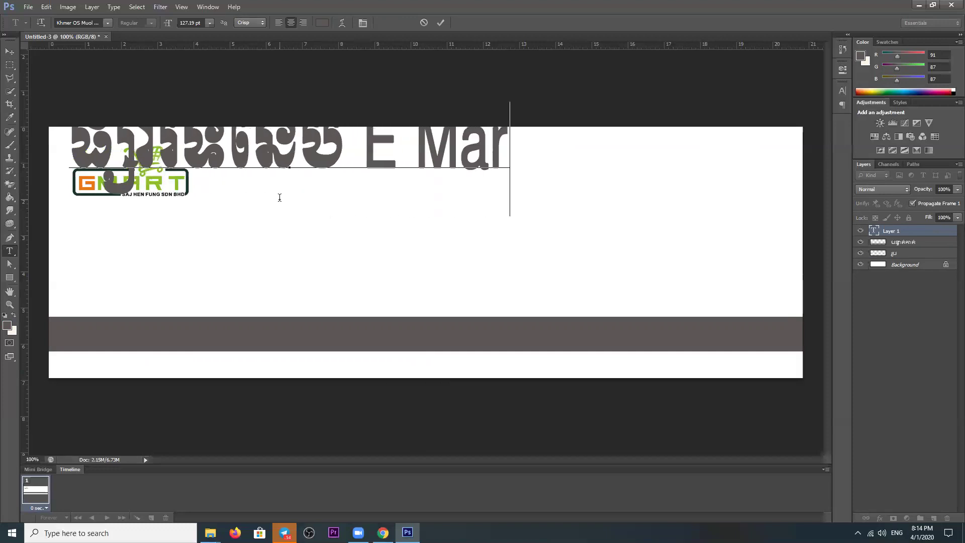
type("t")
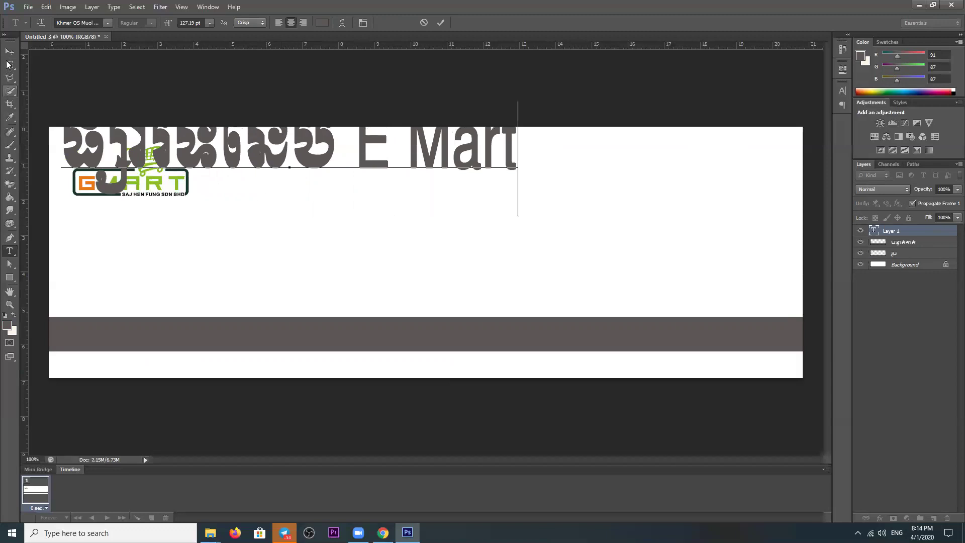
left_click(10, 51)
left_click_drag(364, 157, 433, 217)
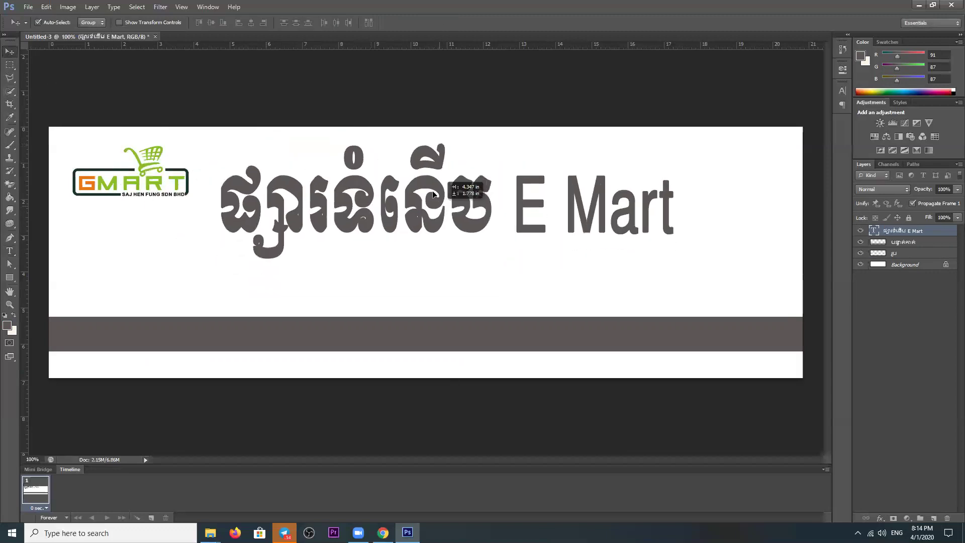
Step: Select the heading's Khmer words and reduce them from 127.19 pt to 81.19 pt
double_click(873, 232)
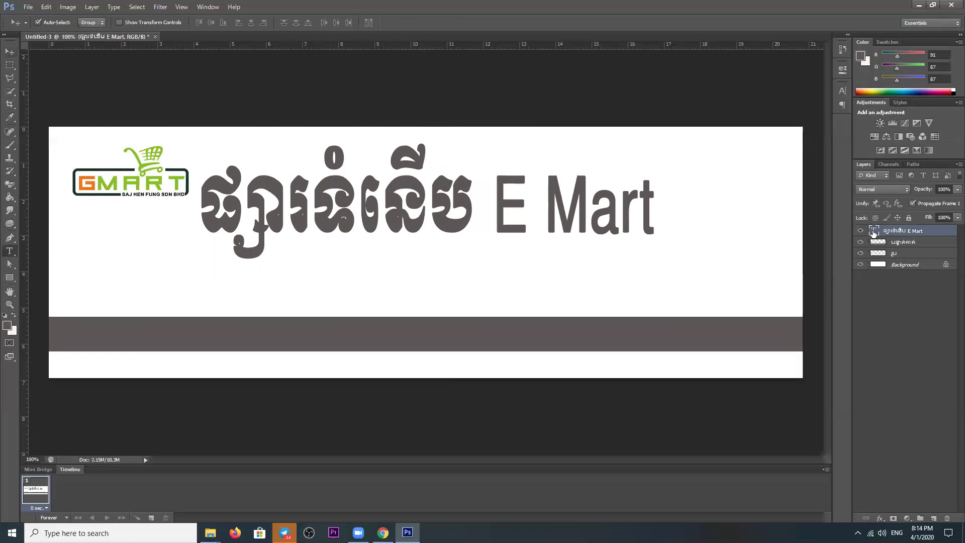
left_click(469, 211)
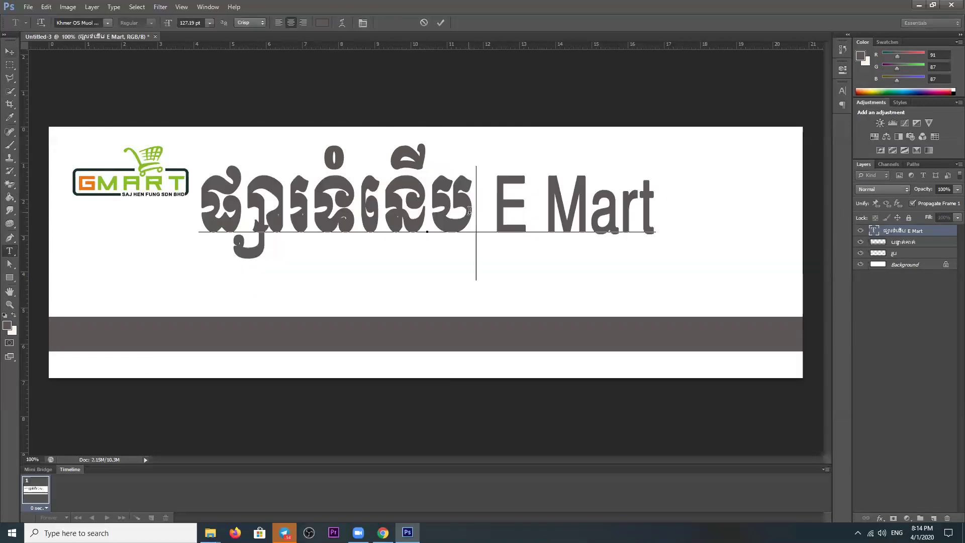
left_click_drag(471, 207, 198, 211)
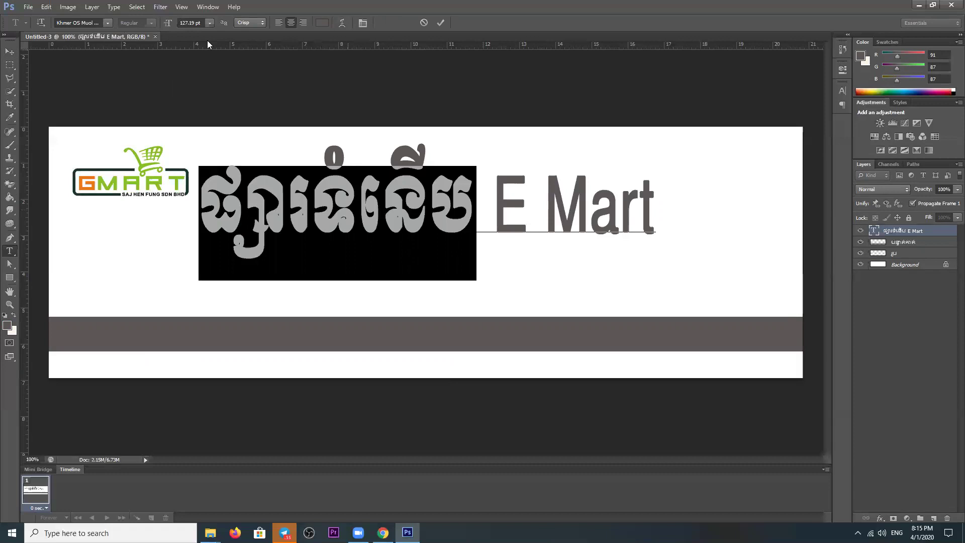
left_click_drag(172, 24, 182, 66)
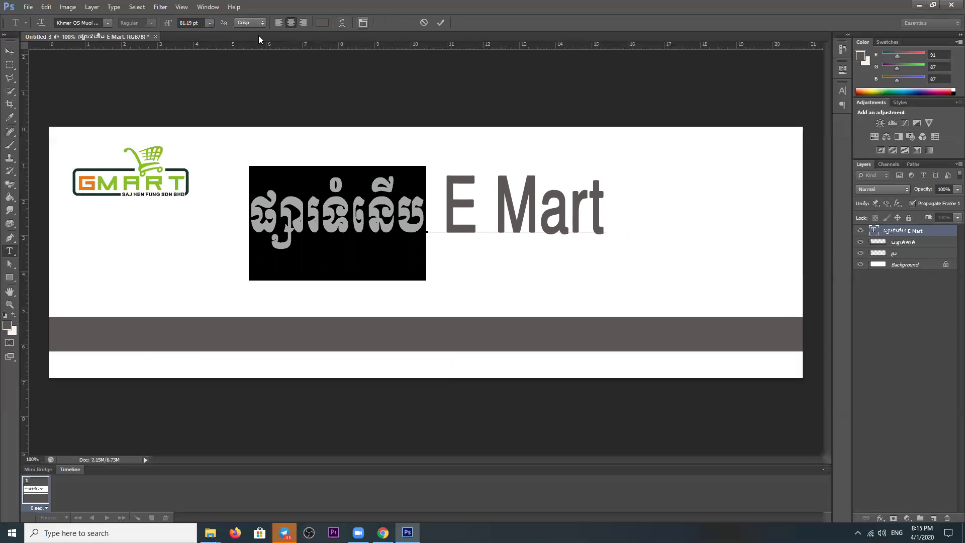
left_click(363, 22)
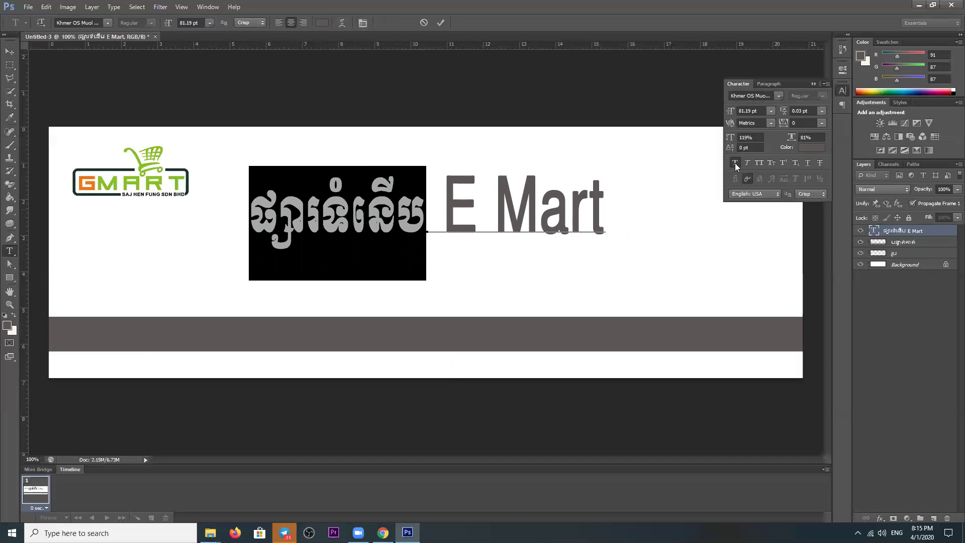
Step: Set the Khmer words to 78.19 pt, tracking -40, horizontal scale 85%, vertical scale 99%
left_click(734, 163)
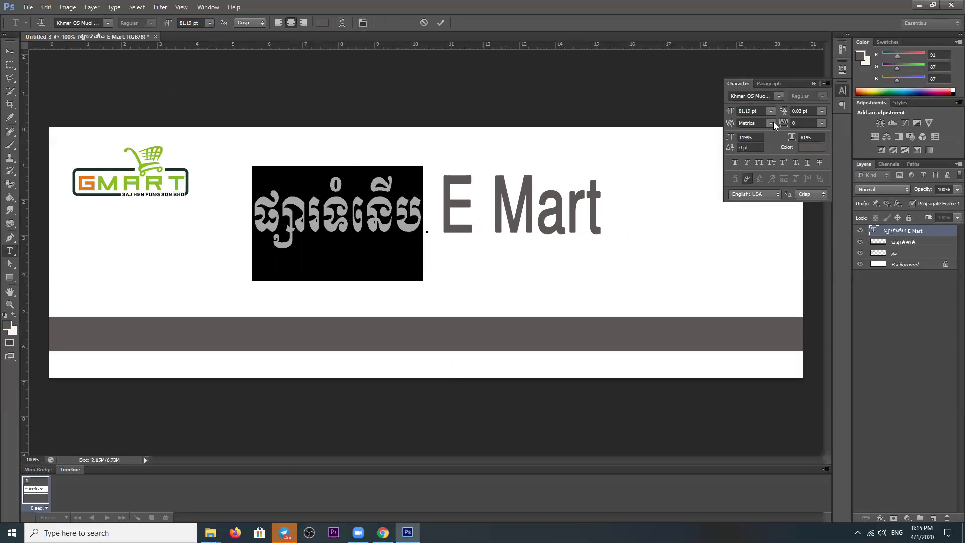
left_click(812, 84)
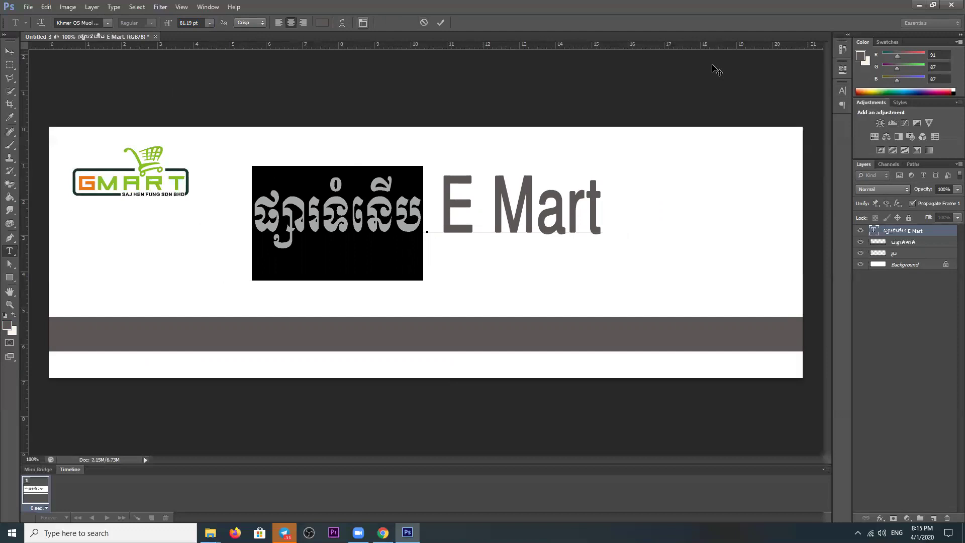
left_click(842, 91)
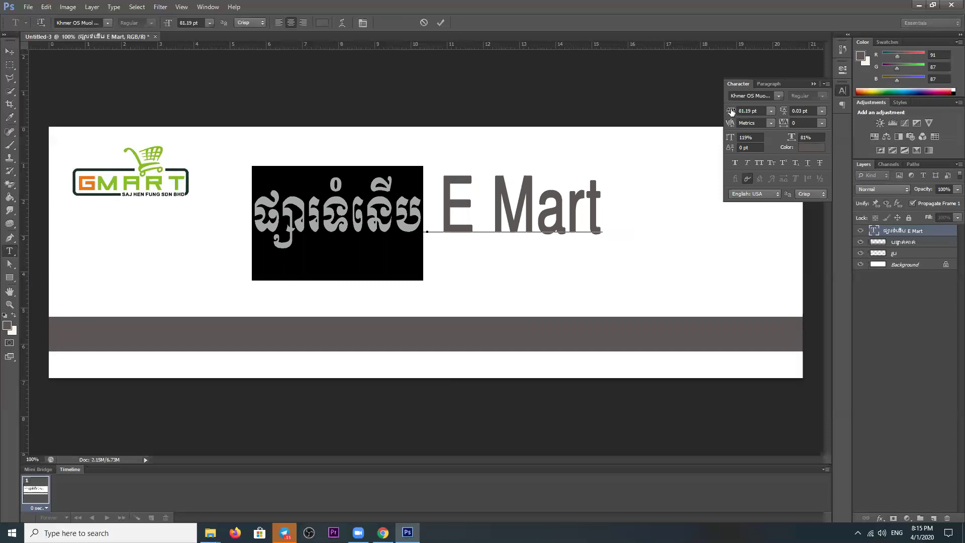
left_click_drag(731, 111, 727, 116)
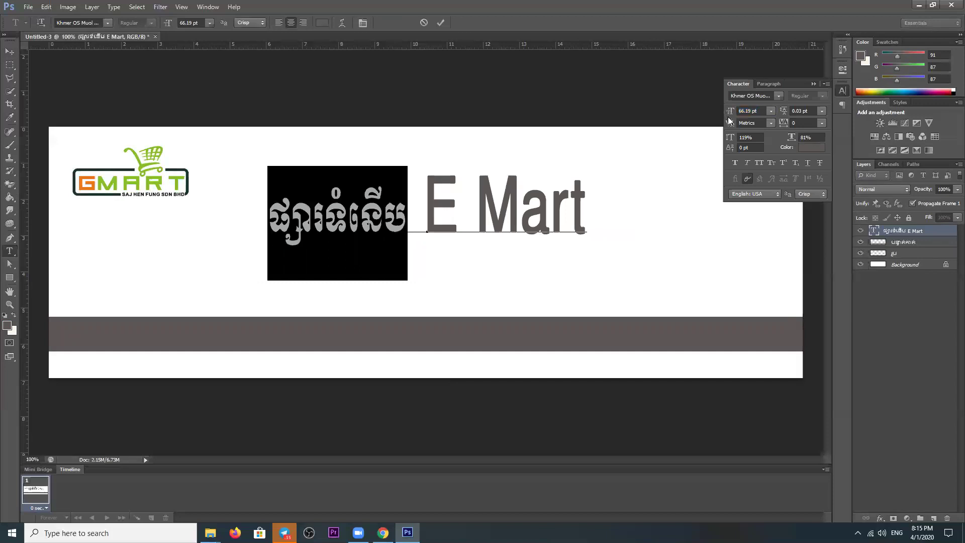
left_click_drag(730, 111, 735, 112)
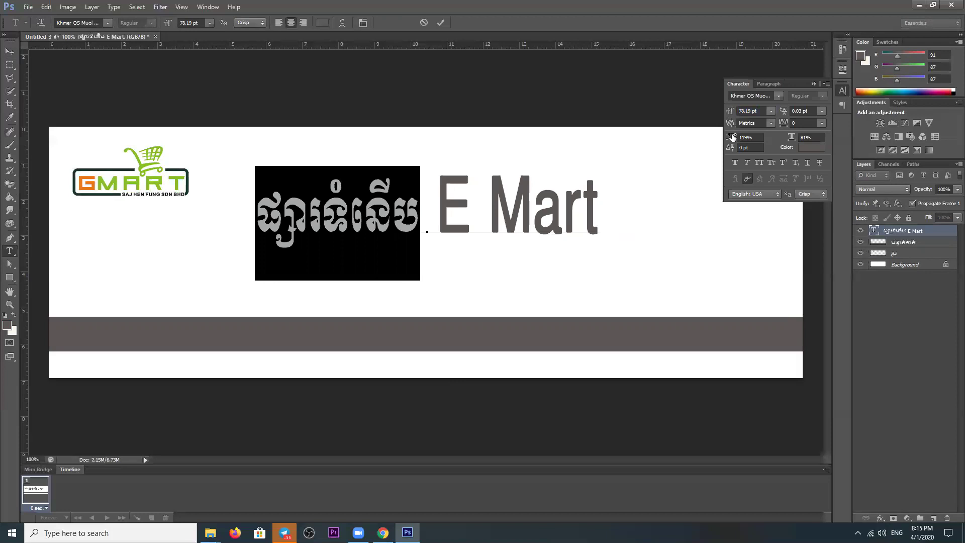
left_click_drag(734, 137, 732, 140)
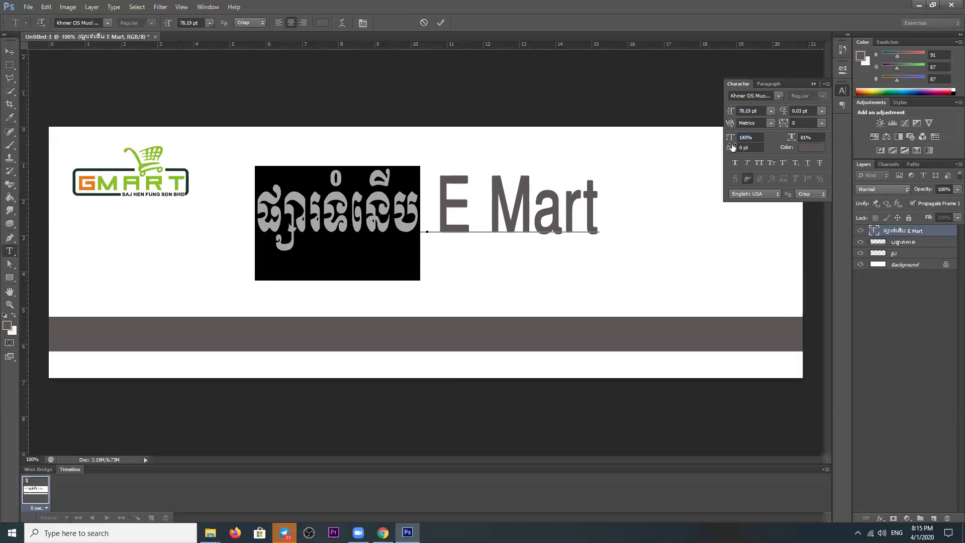
left_click_drag(732, 141, 729, 142)
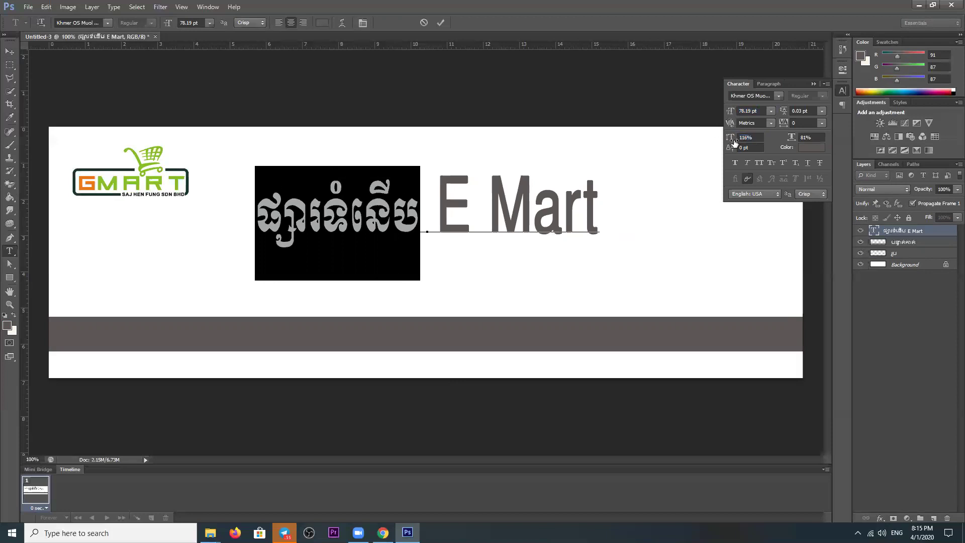
left_click_drag(784, 123, 794, 157)
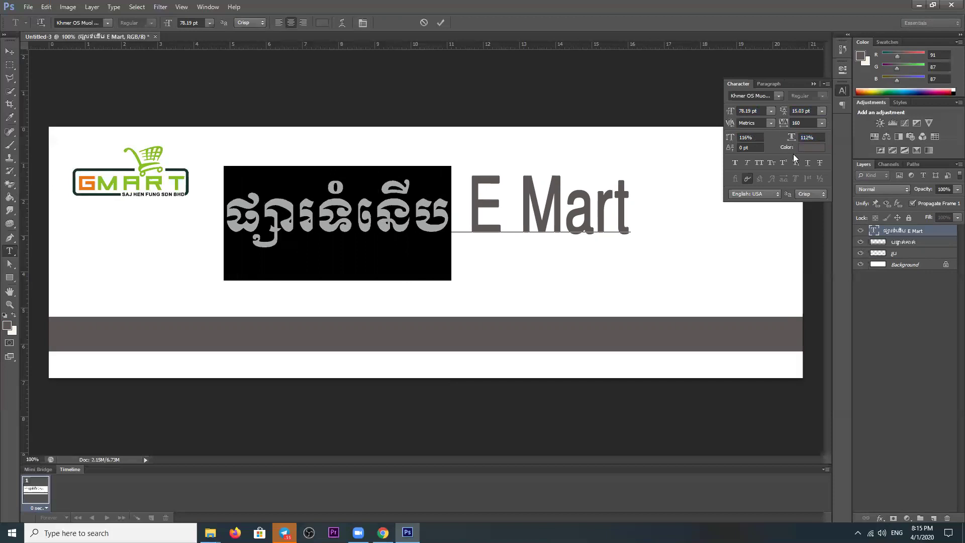
left_click_drag(791, 137, 726, 142)
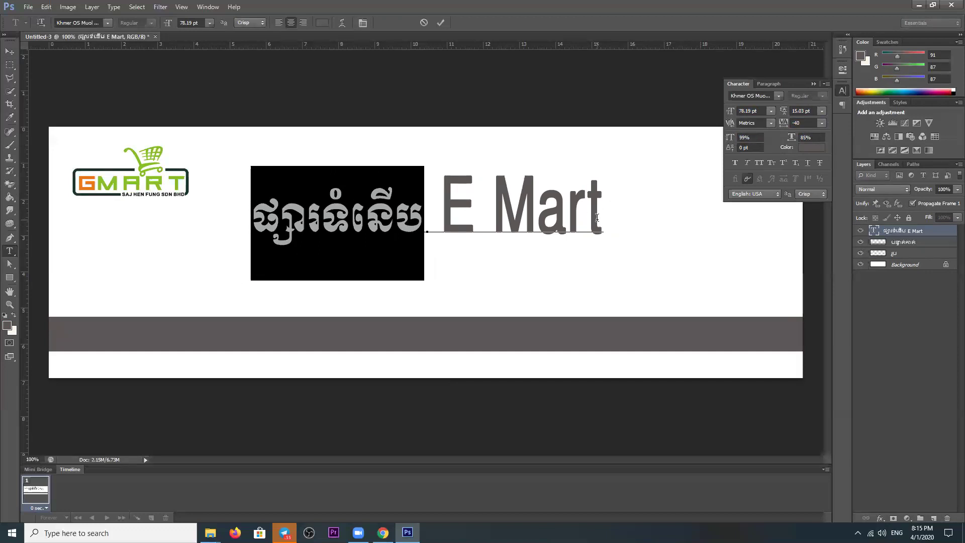
left_click(596, 217)
Step: Change the font of the 'E Mart' words to Times New Roman
left_click_drag(598, 217, 446, 217)
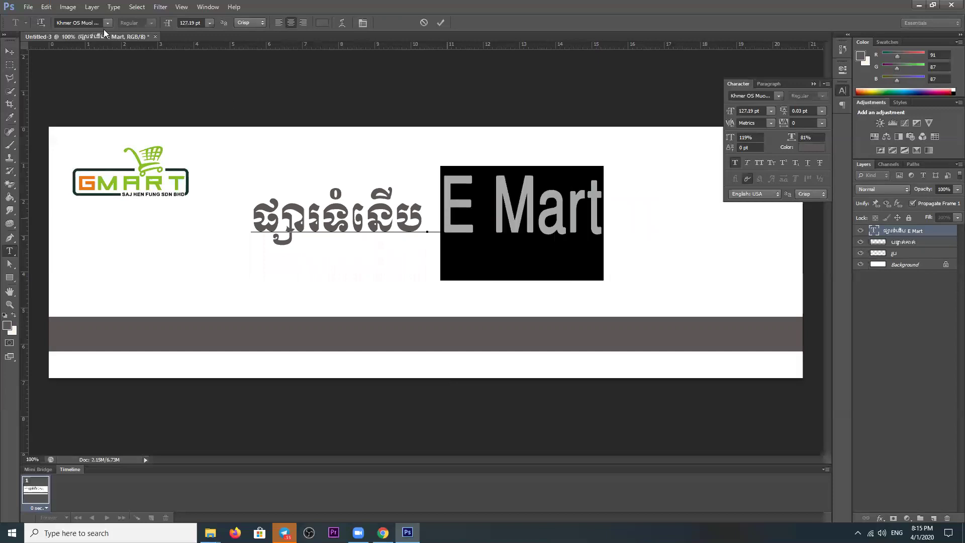
left_click(92, 22)
type("Times New Rom")
key("Return")
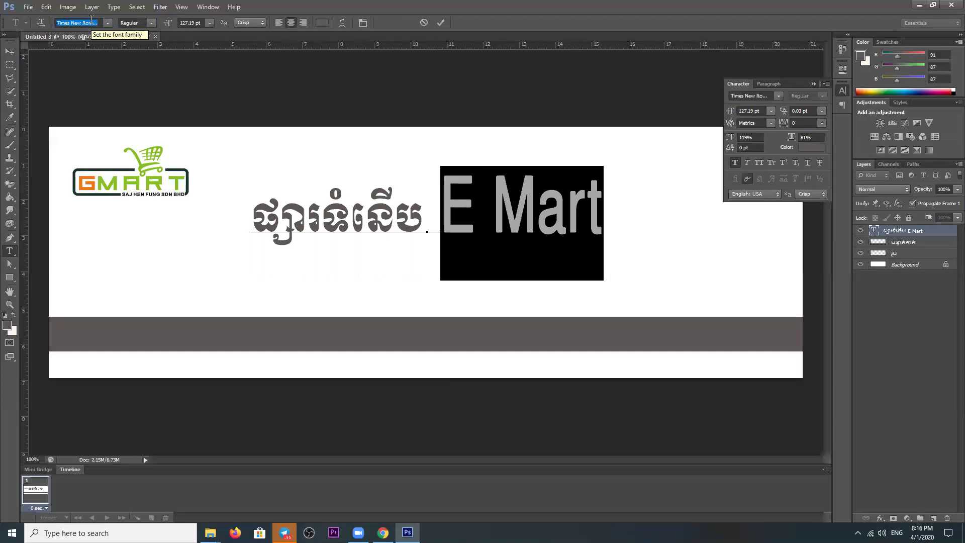
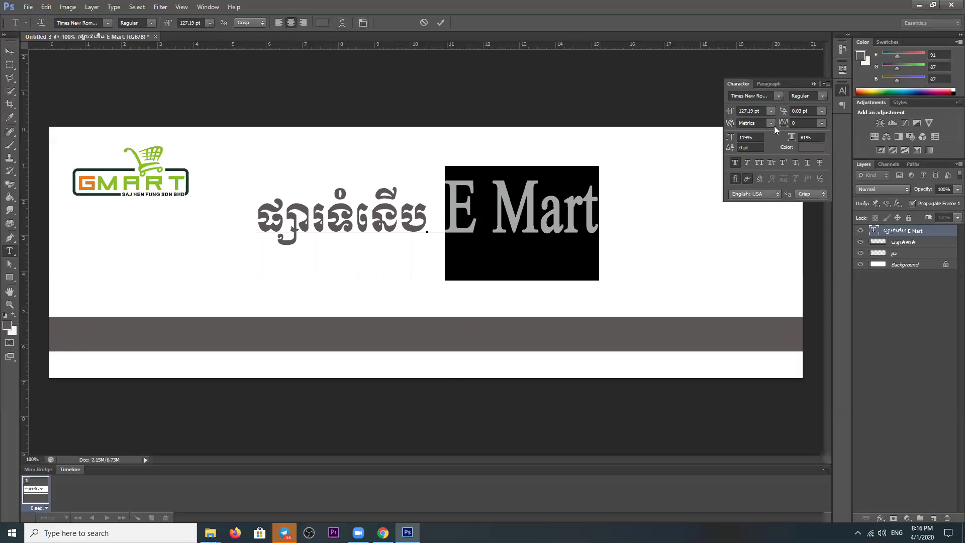
Step: Reduce the title's horizontal scale from 119% to about 78% in the Character panel
left_click(813, 84)
key("ctrl+t")
left_click_drag(730, 139, 732, 120)
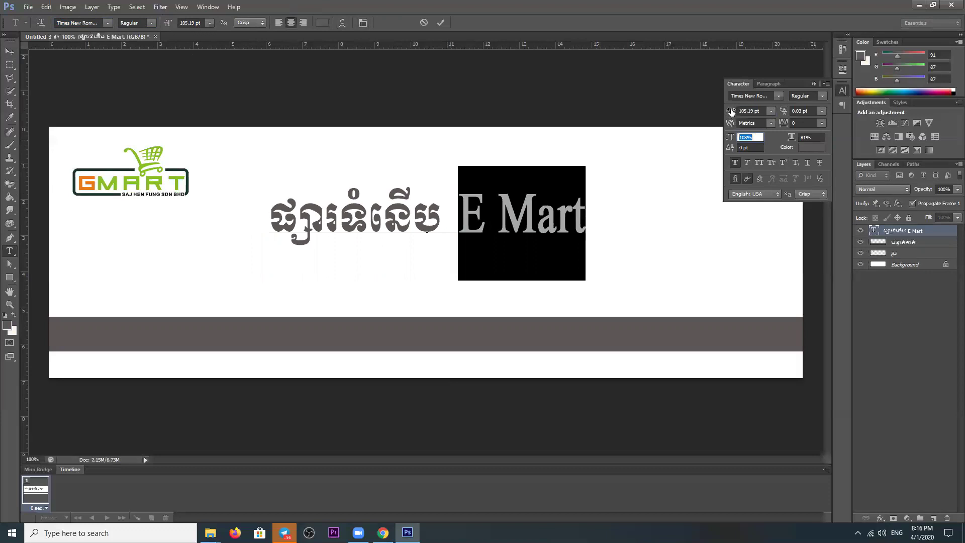
left_click_drag(730, 111, 735, 135)
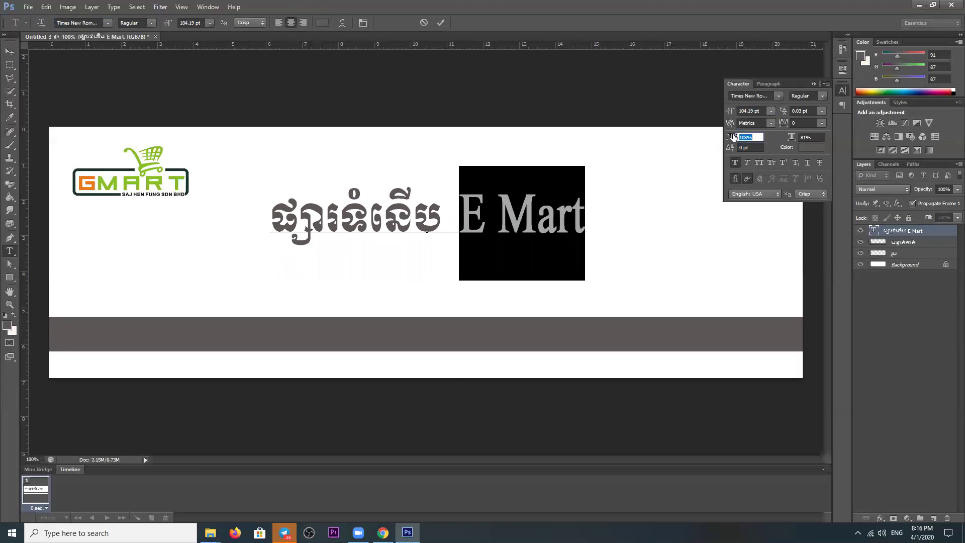
left_click_drag(732, 134, 726, 152)
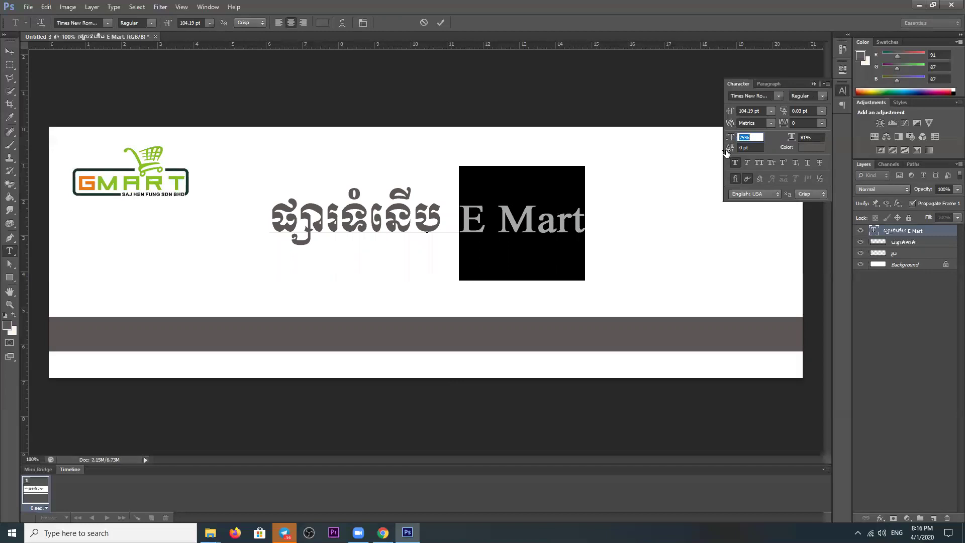
left_click_drag(731, 140, 735, 139)
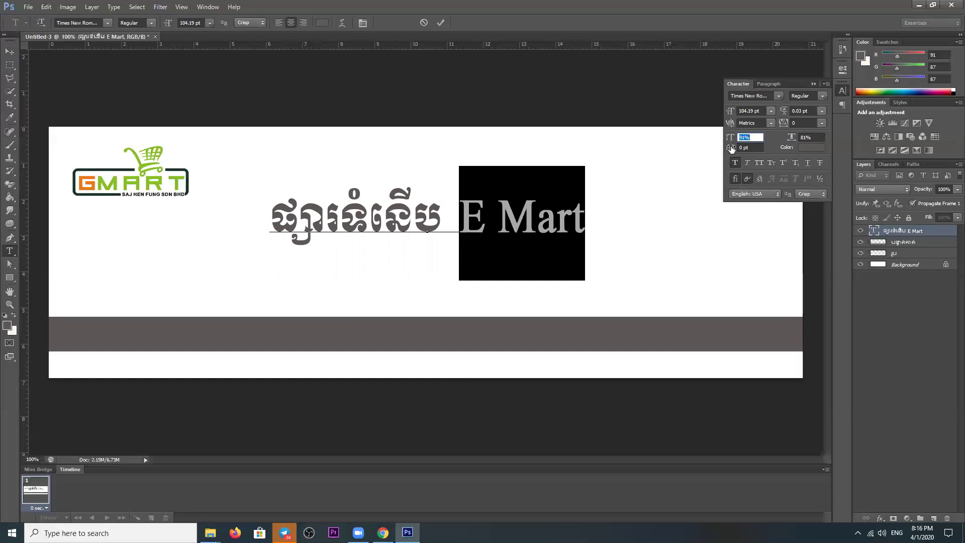
left_click(813, 83)
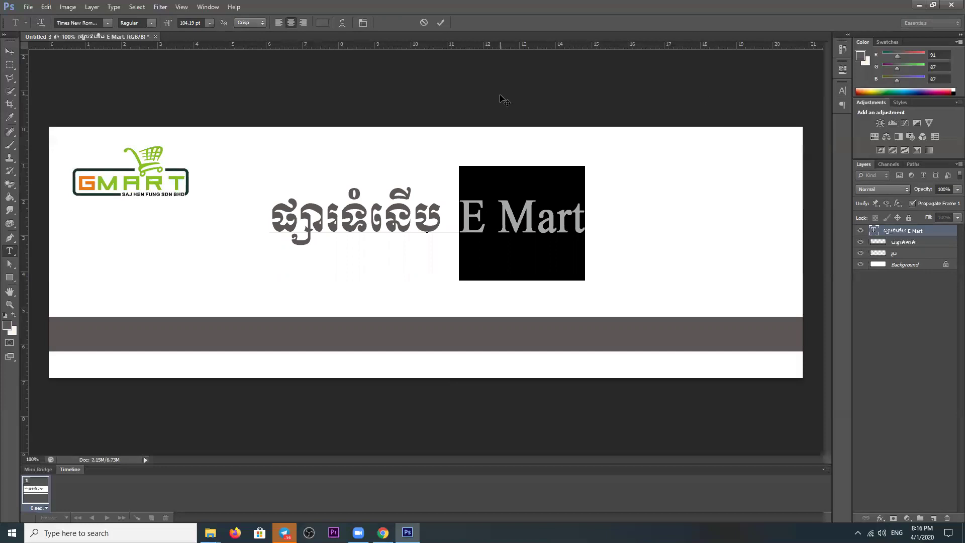
Step: Move the title higher and colour all its text the logo's green, 86c22a
left_click(9, 52)
left_click_drag(420, 217, 411, 170)
double_click(875, 230)
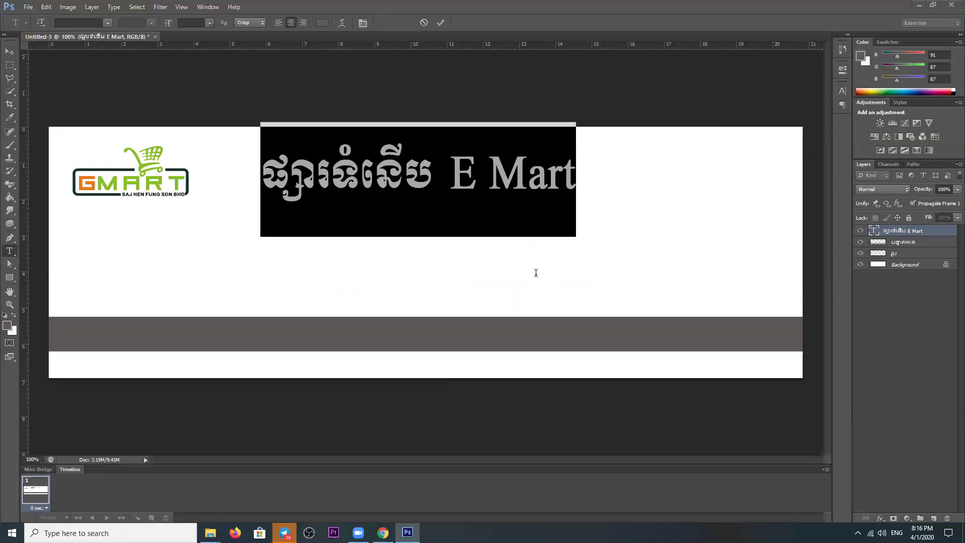
left_click(322, 24)
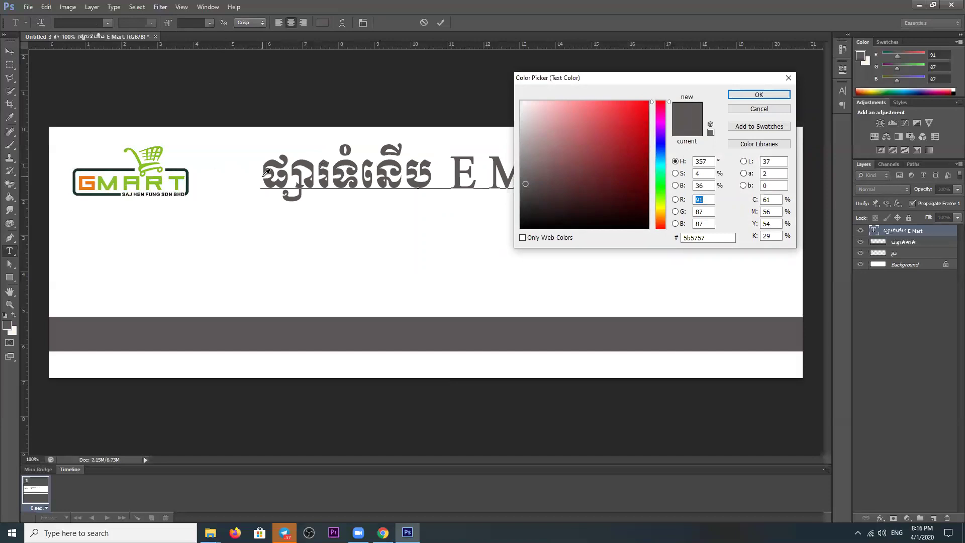
left_click(145, 178)
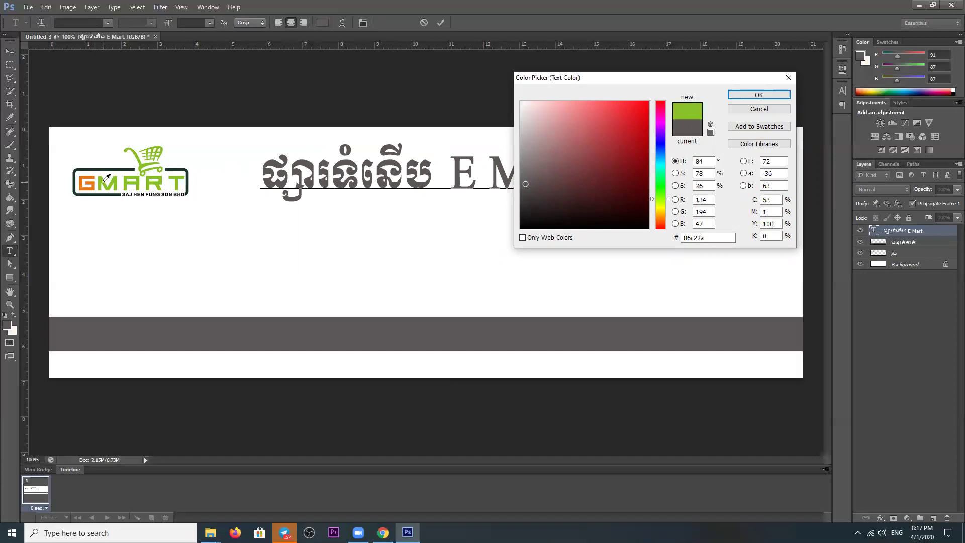
left_click(759, 94)
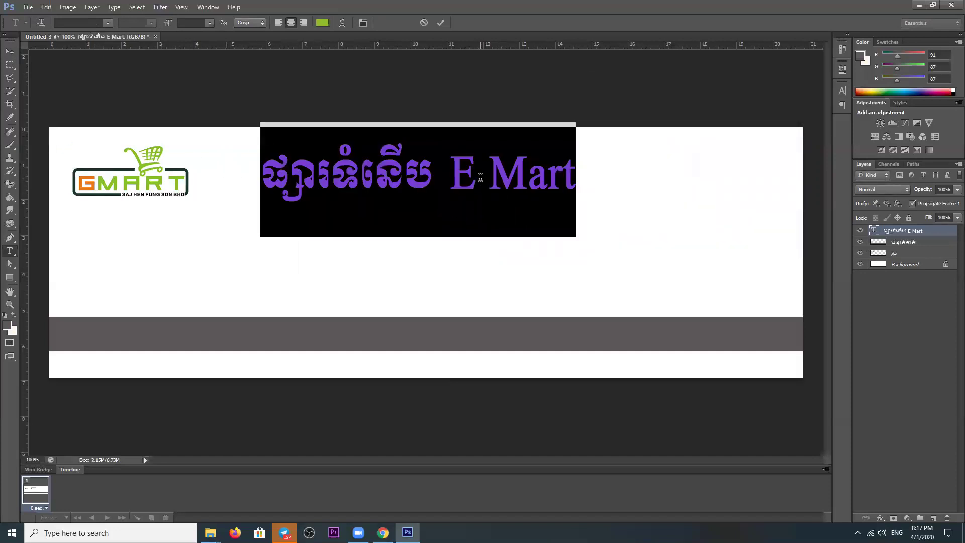
Step: Colour the E of E Mart the logo's orange, e3710c
left_click(480, 177)
double_click(456, 175)
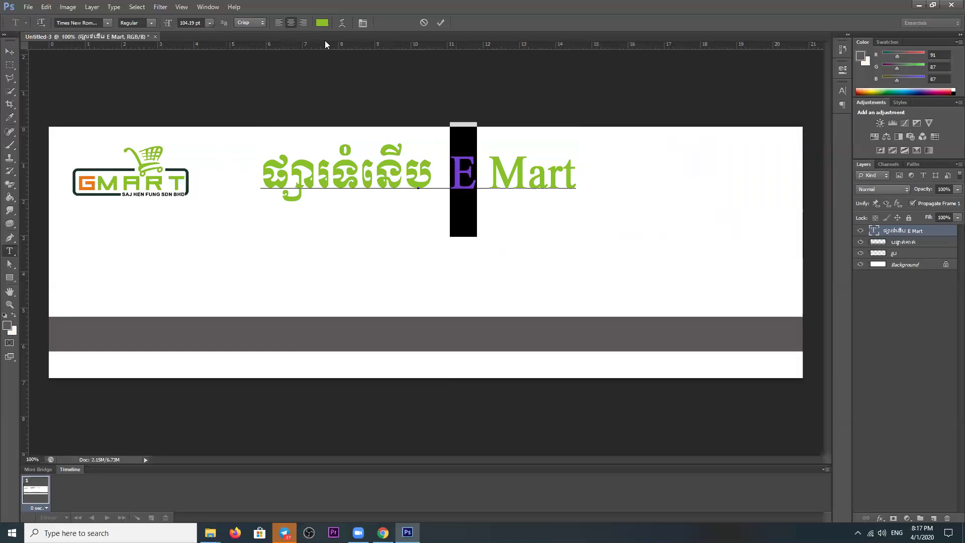
left_click(322, 23)
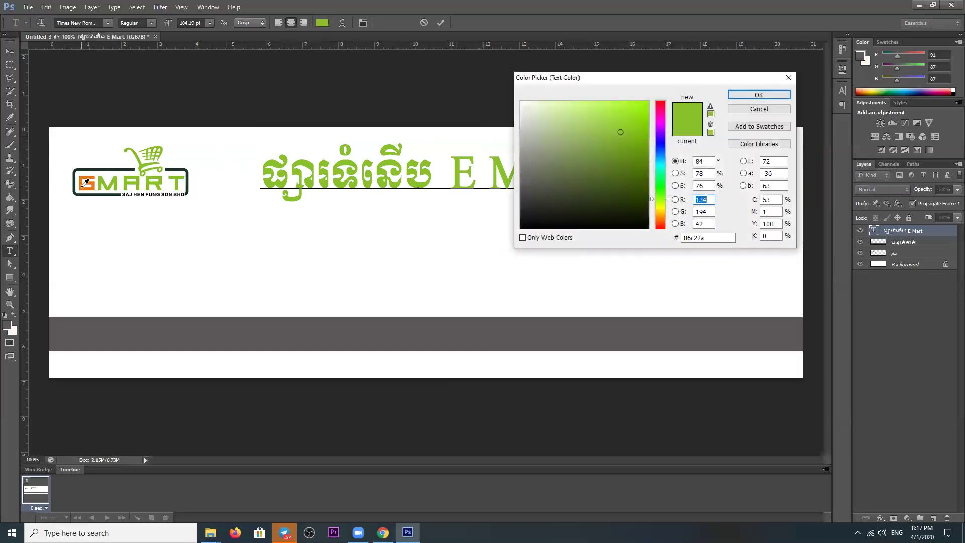
left_click(84, 182)
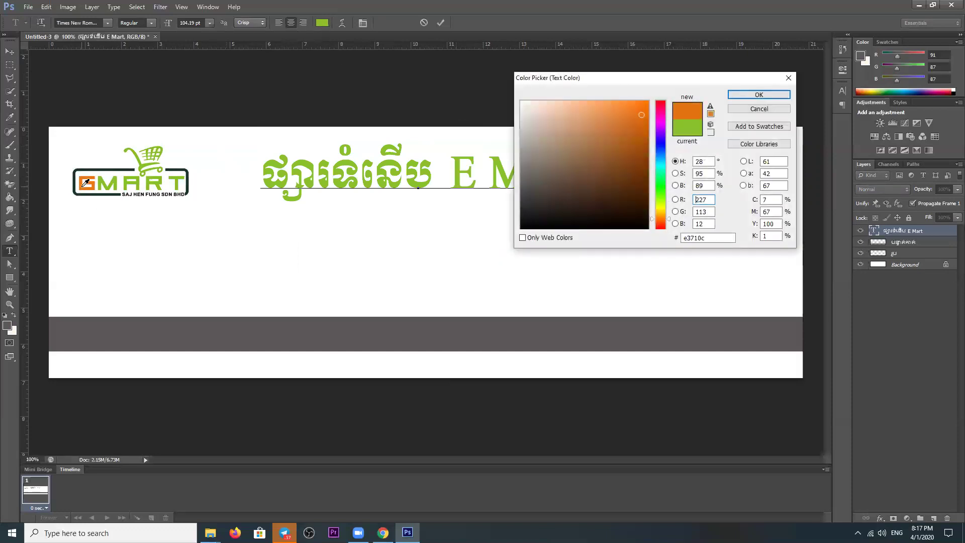
left_click(752, 96)
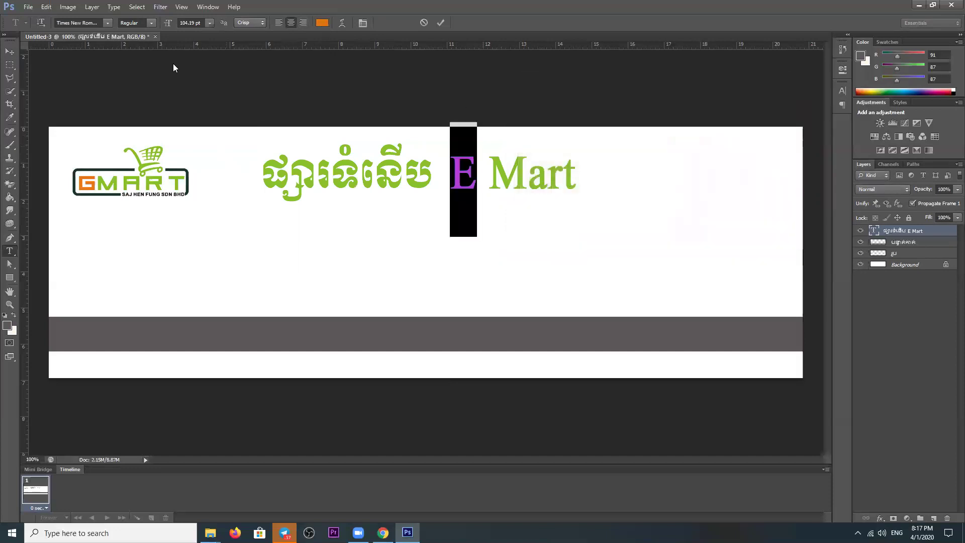
left_click(10, 51)
Step: Lower the grey band and fill a thin dark line across the banner on a new layer
mouse_move(395, 187)
left_mouse_down()
mouse_move(416, 184)
mouse_move(404, 173)
left_mouse_up()
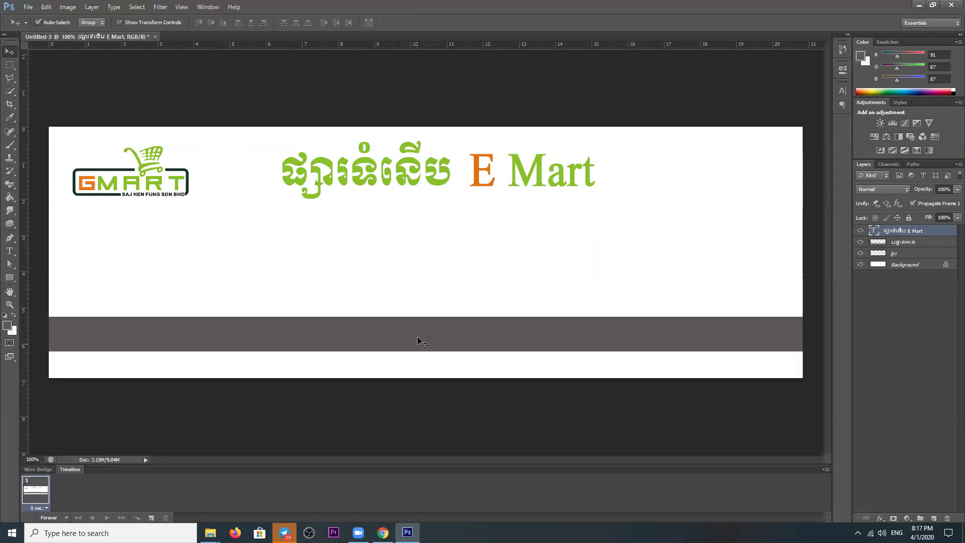
left_click_drag(418, 337, 418, 345)
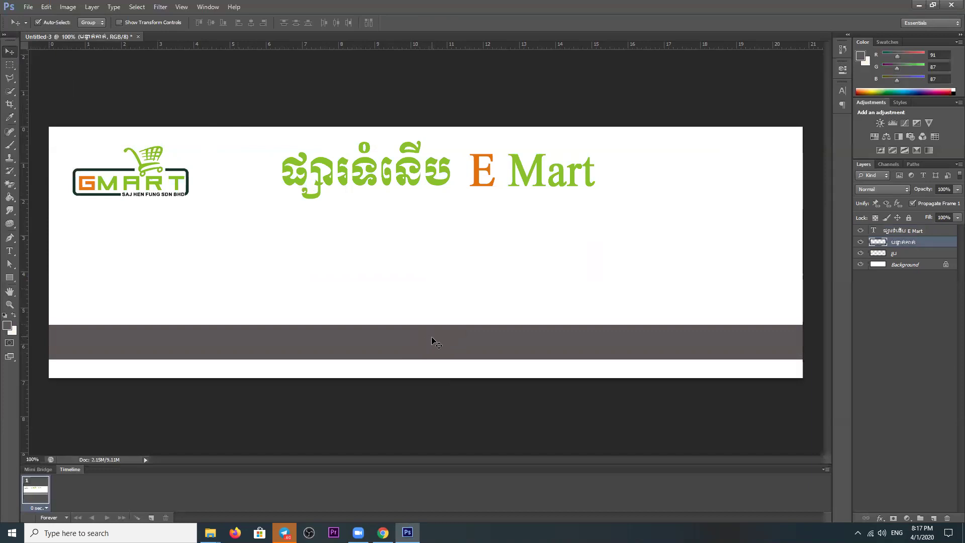
left_click(9, 65)
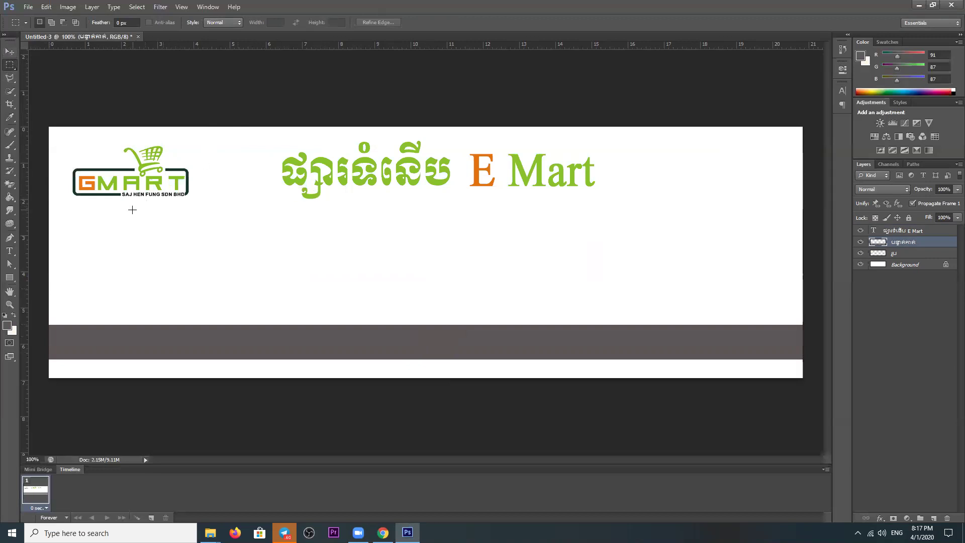
left_click_drag(49, 205, 804, 203)
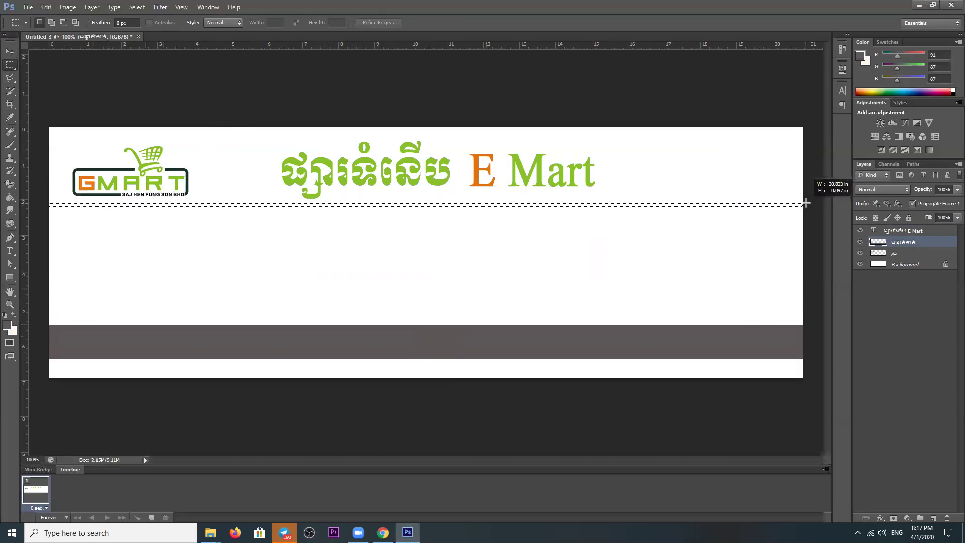
left_click_drag(803, 203, 805, 197)
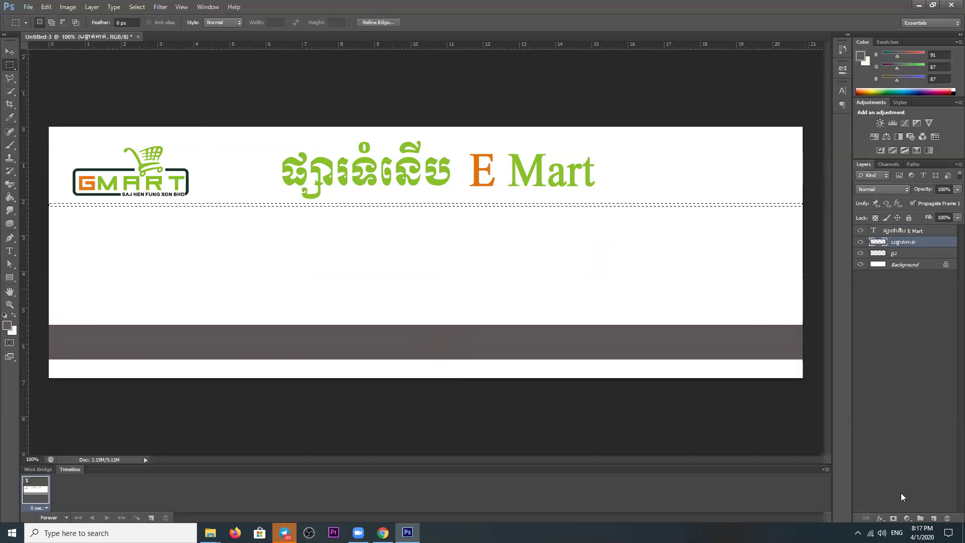
left_click(933, 518)
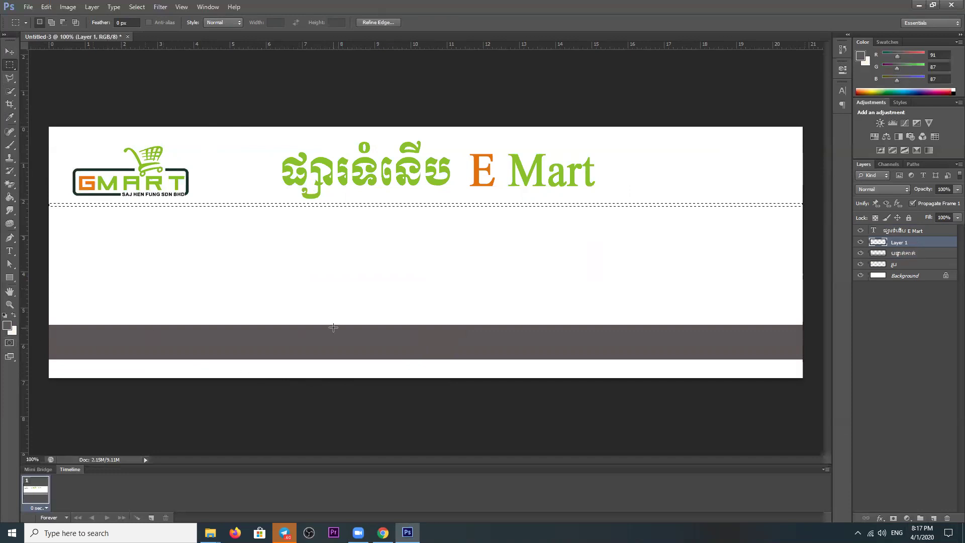
key("alt+BackSpace")
key("ctrl+d")
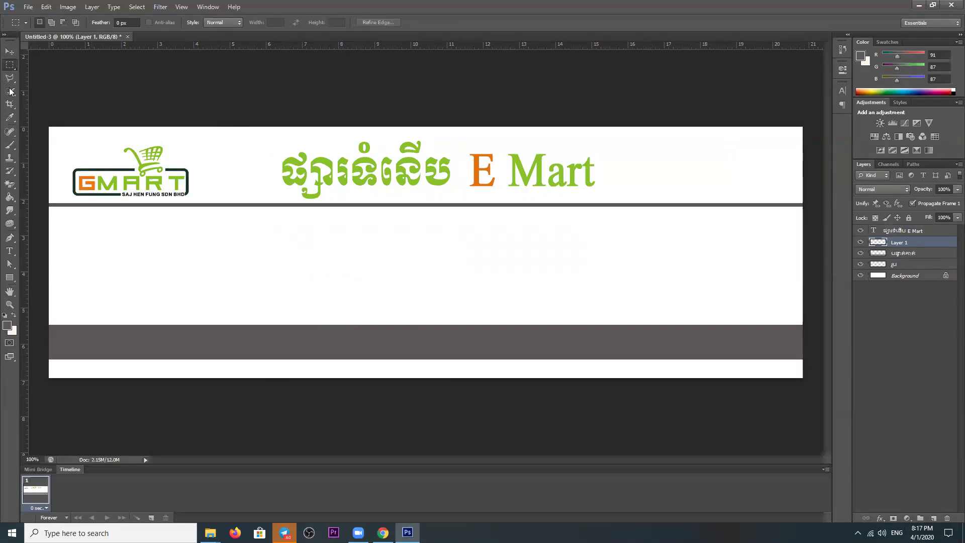
Step: Nudge the GMART logo upward and the title right and up
left_click(10, 51)
left_click_drag(131, 164, 131, 151)
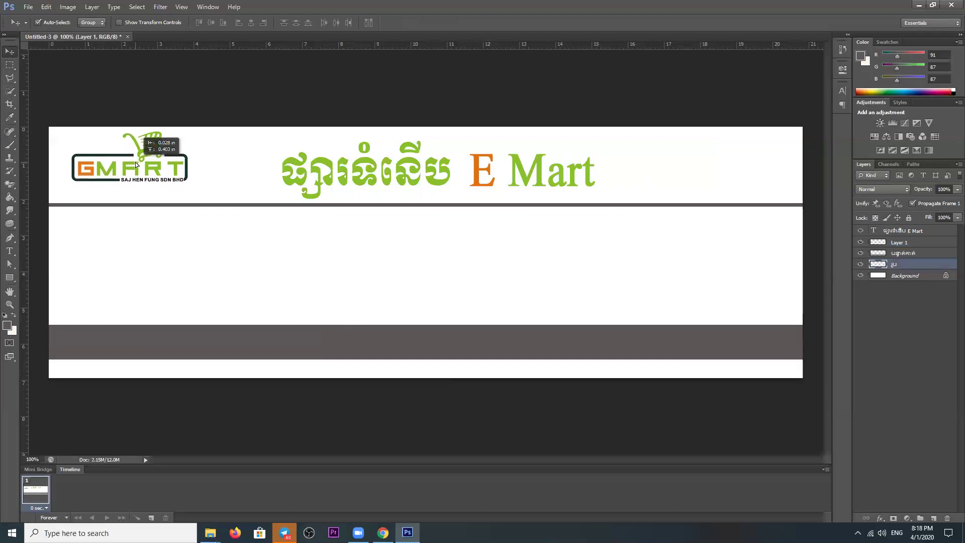
left_click_drag(447, 171, 450, 170)
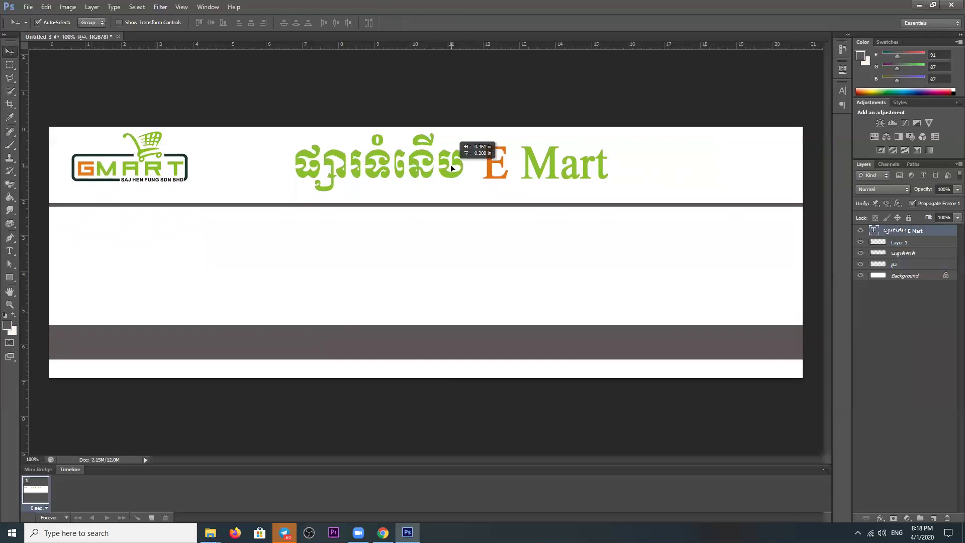
left_click(442, 263)
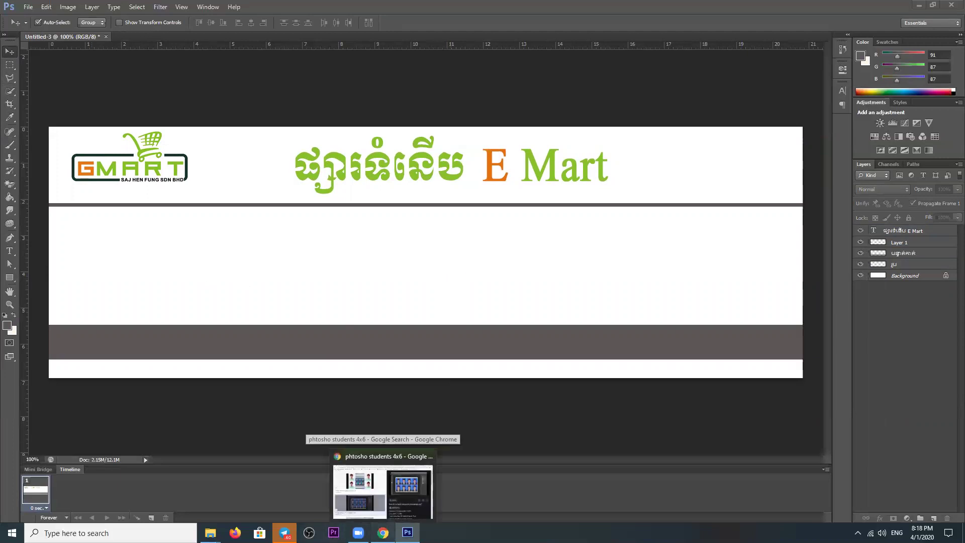
left_click(383, 490)
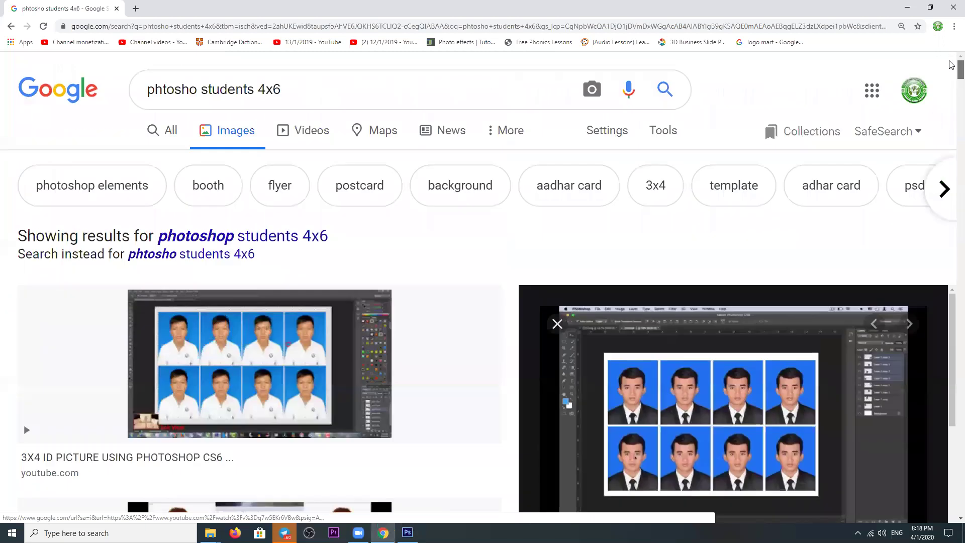
Step: Search Google Images for 'Product in mart' and browse the results
left_click_drag(960, 86, 960, 65)
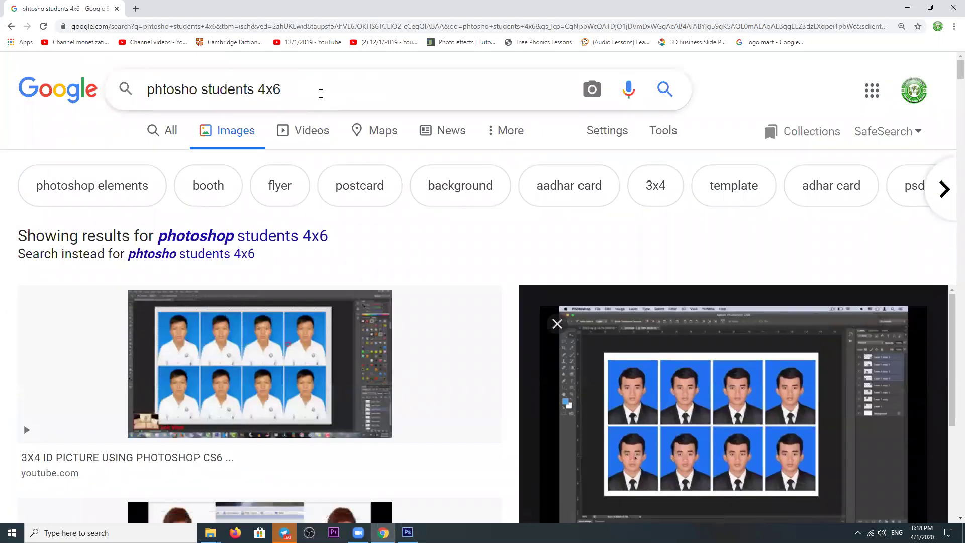
left_click_drag(311, 88, 58, 86)
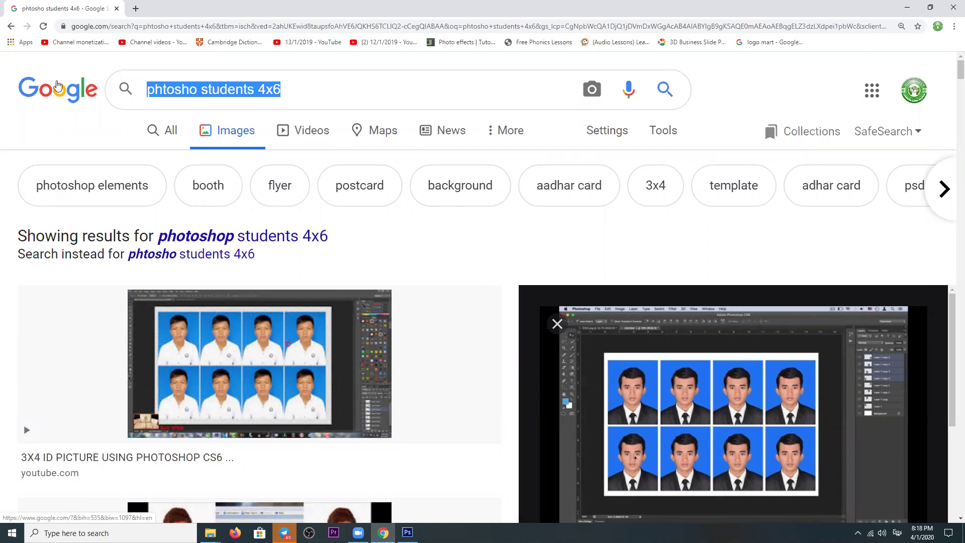
type("ទិសធំ")
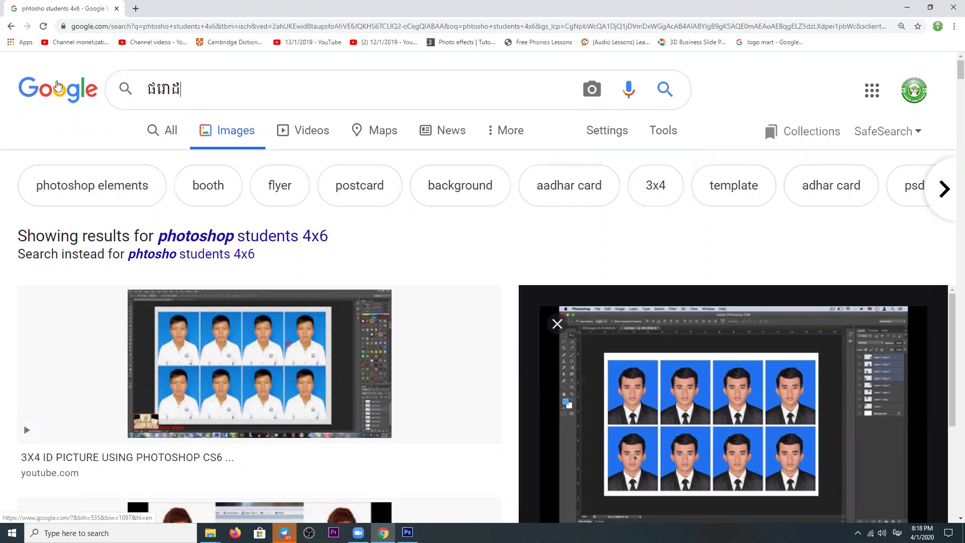
key("BackSpace")
key("BackSpace")
key("BackSpace")
key("alt+shift")
type("Prod")
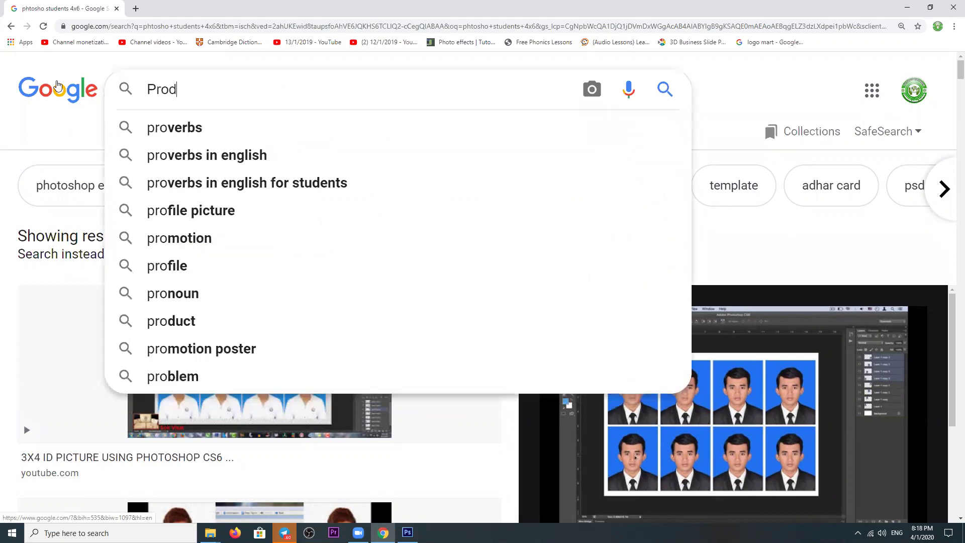
type("uct in ma")
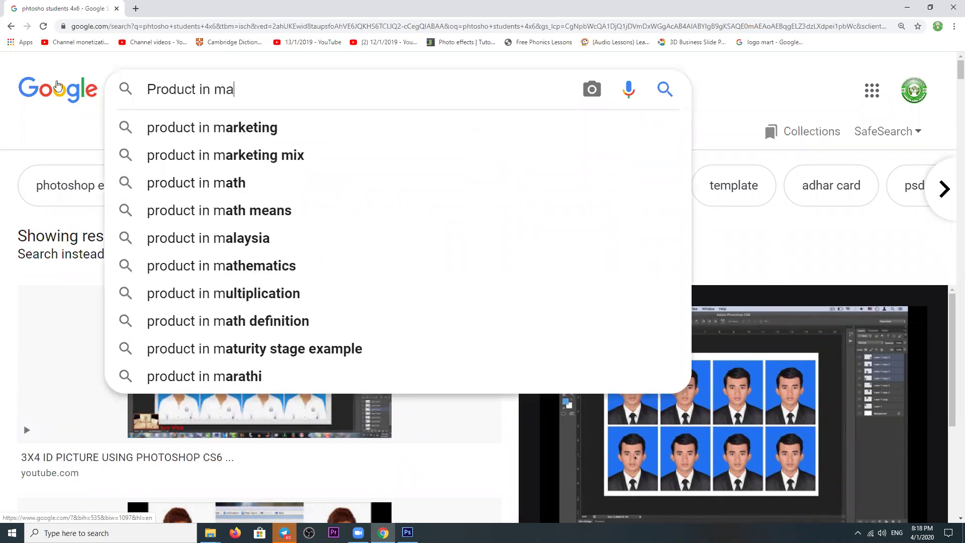
type("rt")
key("Return")
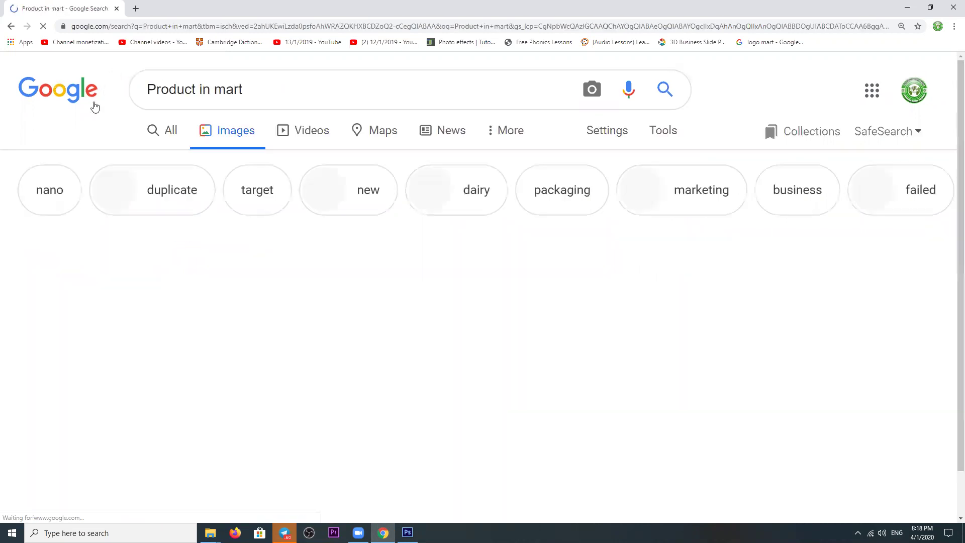
scroll(477, 257, "down", 3)
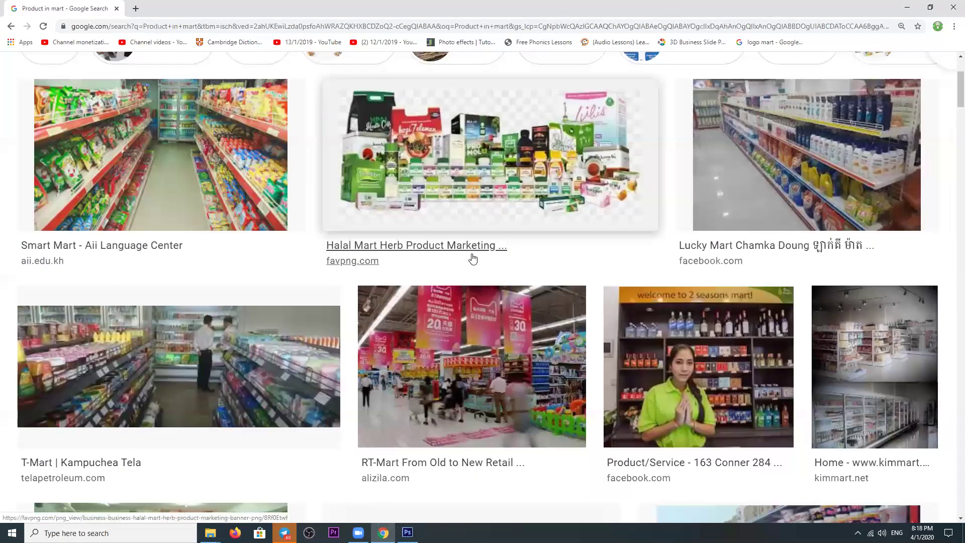
scroll(634, 273, "down", 3)
scroll(635, 273, "down", 3)
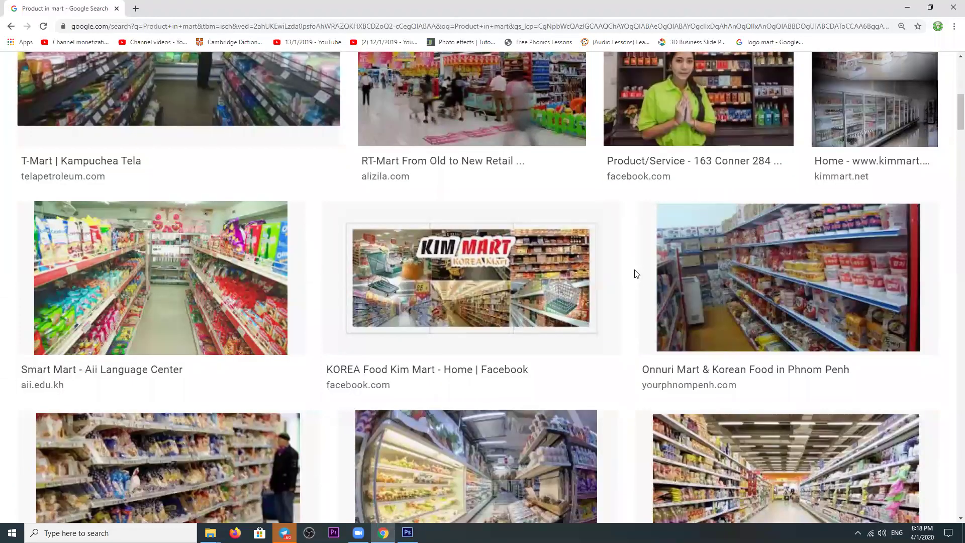
scroll(634, 273, "down", 5)
scroll(693, 258, "up", 5)
scroll(951, 125, "down", 5)
scroll(951, 126, "down", 5)
scroll(951, 90, "up", 15)
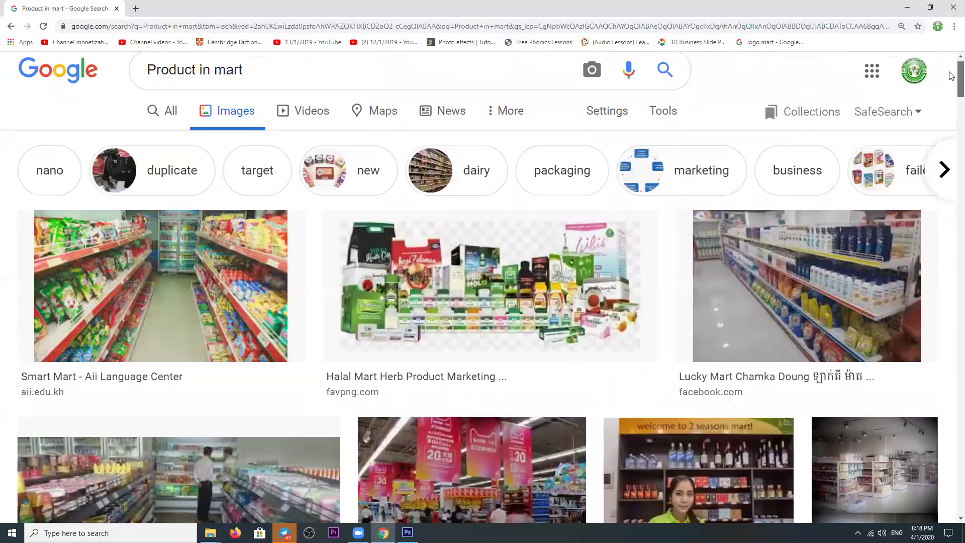
Step: Search images for 'fruit' and copy the Eat For Health fruit picture
triple_click(252, 90)
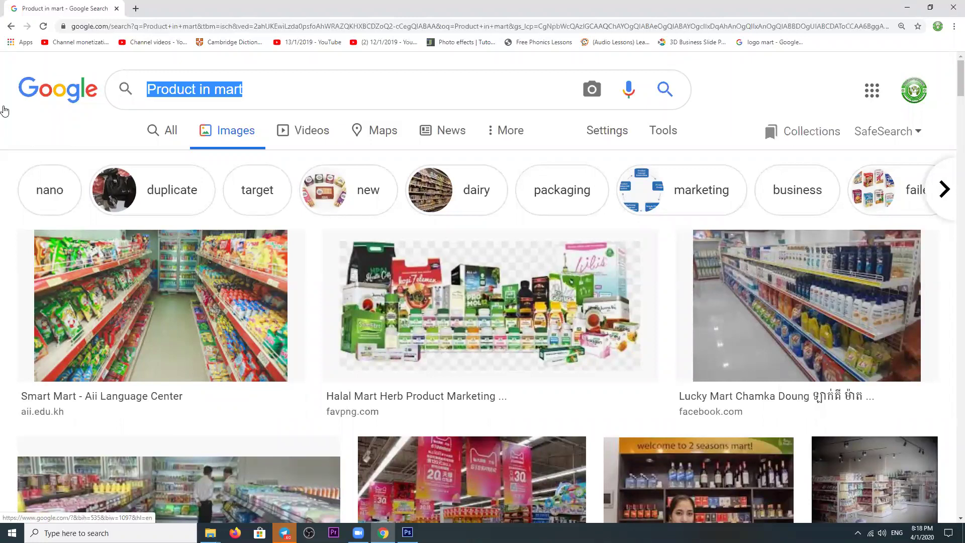
type("fruit")
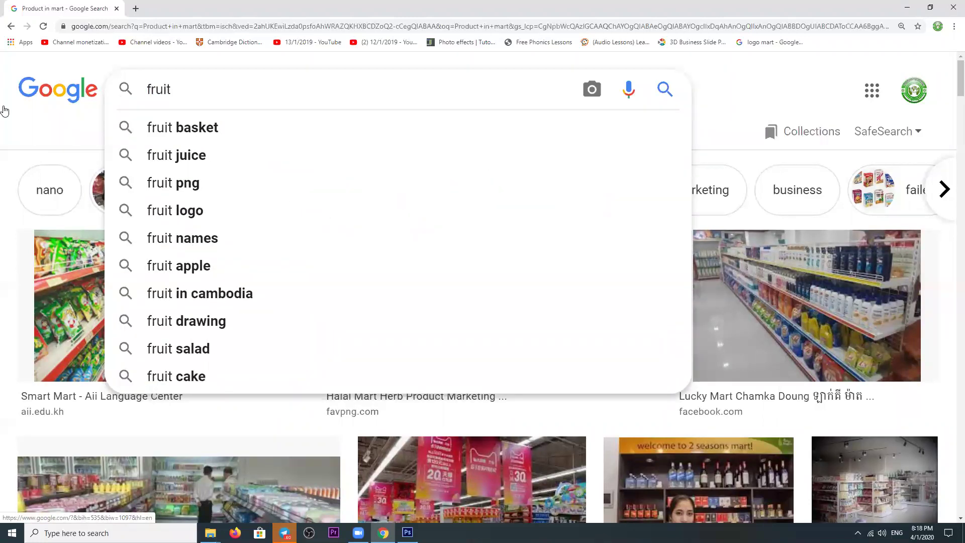
key("Return")
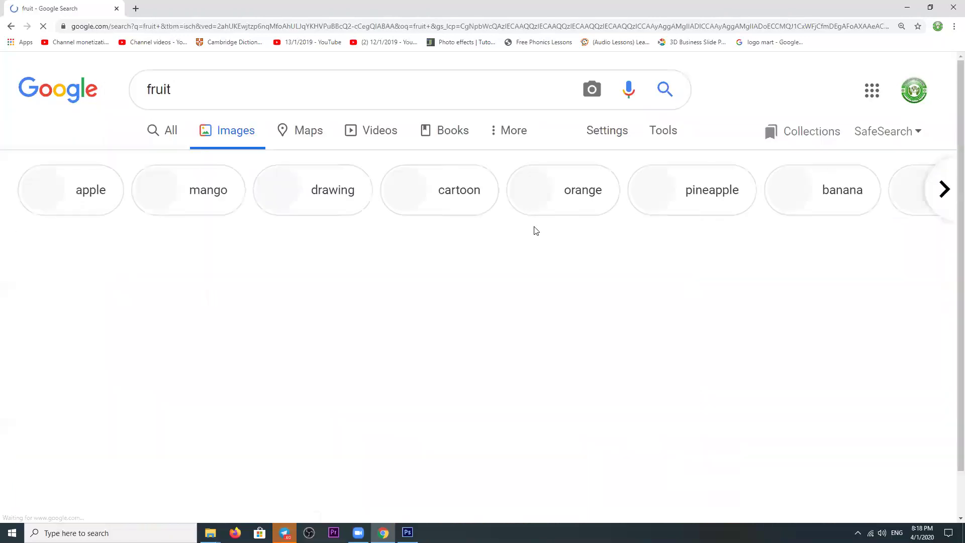
scroll(536, 230, "down", 1)
scroll(553, 251, "down", 4)
scroll(566, 273, "down", 2)
scroll(565, 274, "down", 7)
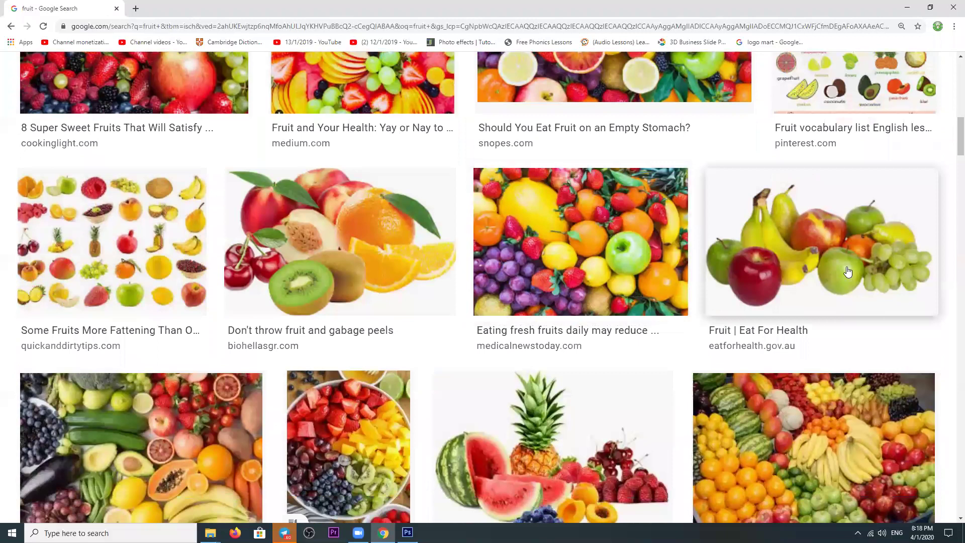
left_click(847, 272)
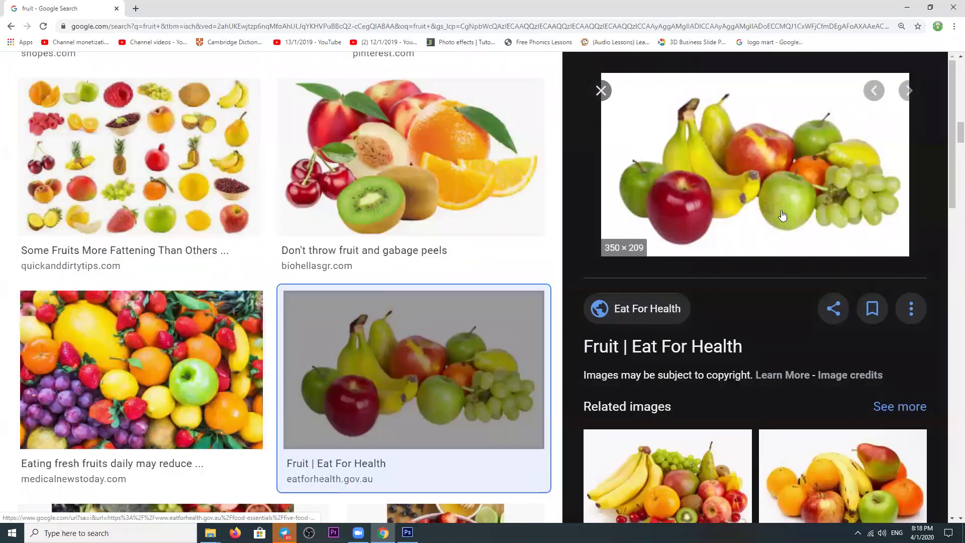
right_click(771, 189)
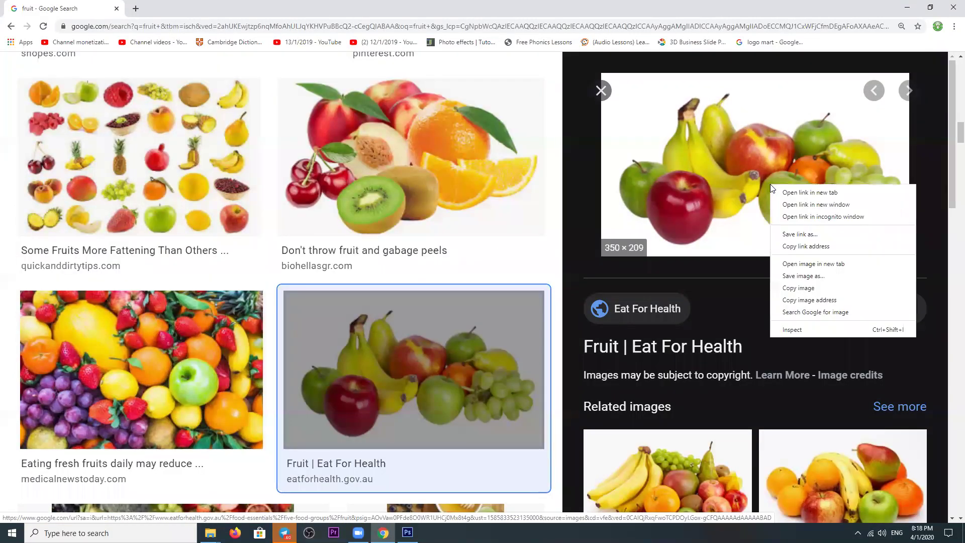
left_click(797, 285)
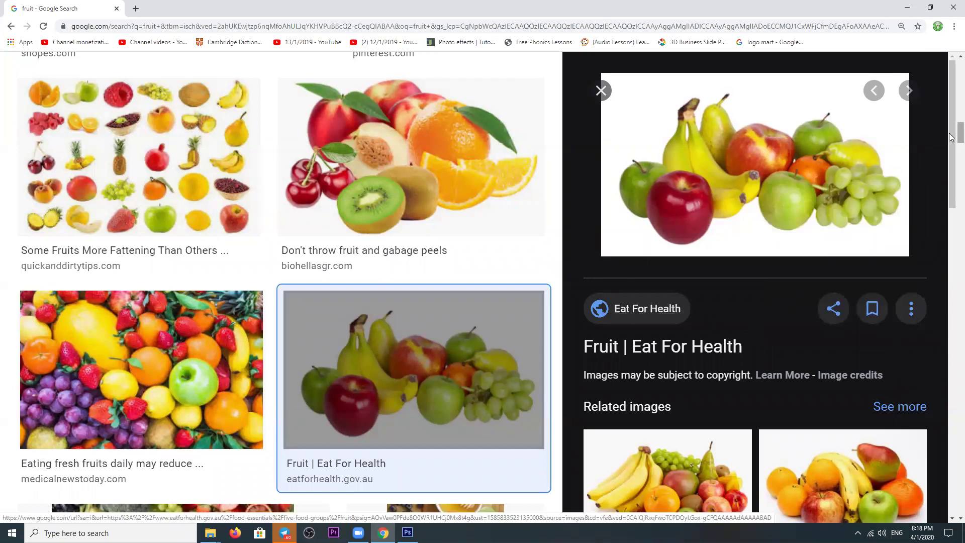
Step: Paste the fruit picture into the banner and move it to the left side
scroll(814, 151, "up", 10)
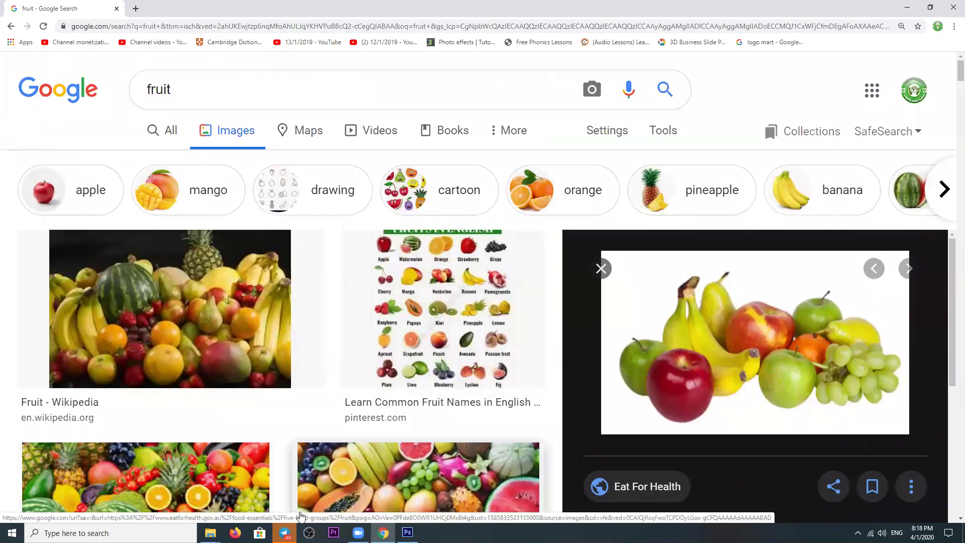
left_click(407, 532)
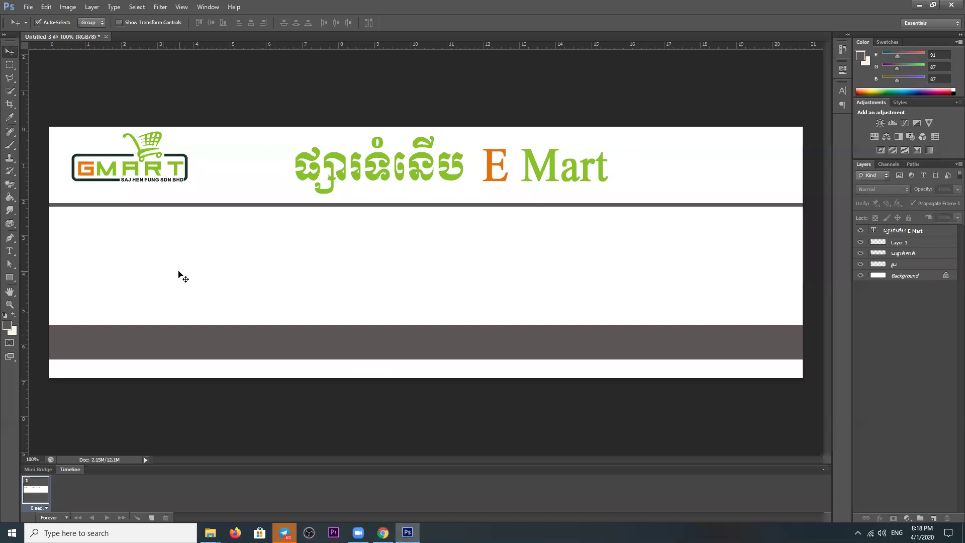
key("ctrl+v")
left_click_drag(388, 269, 153, 276)
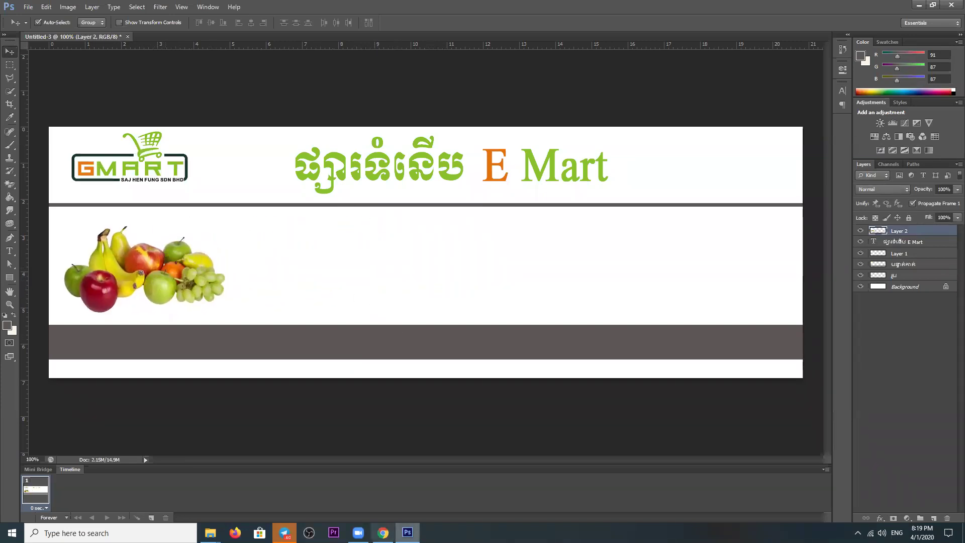
key("alt+Tab")
Step: Replace the image search query with 'Milk' and browse the results
left_click(114, 79)
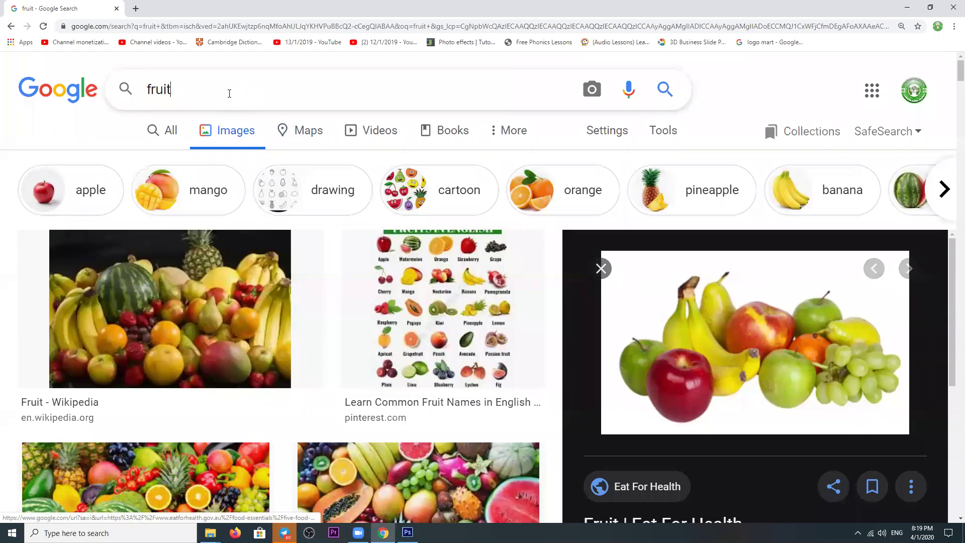
key("ctrl+a")
key("BackSpace")
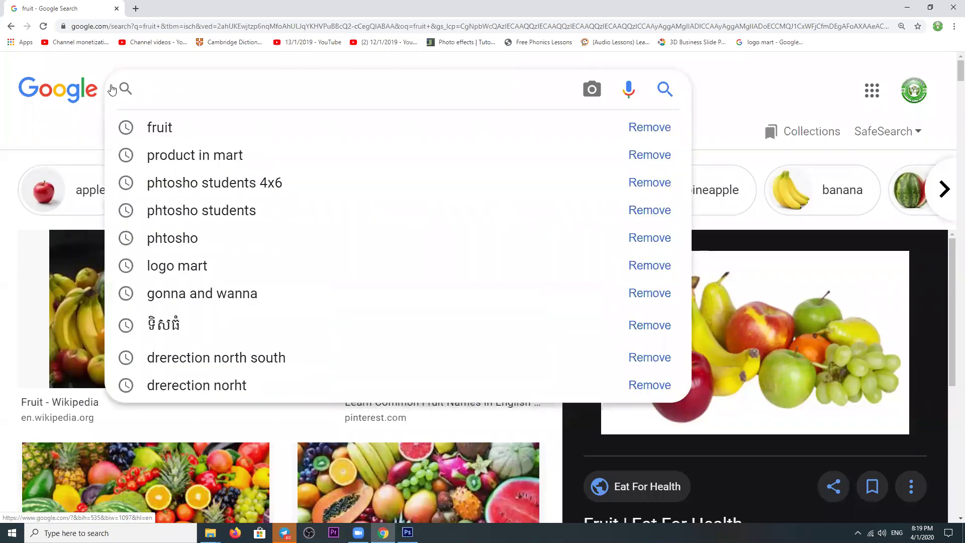
type("Milk")
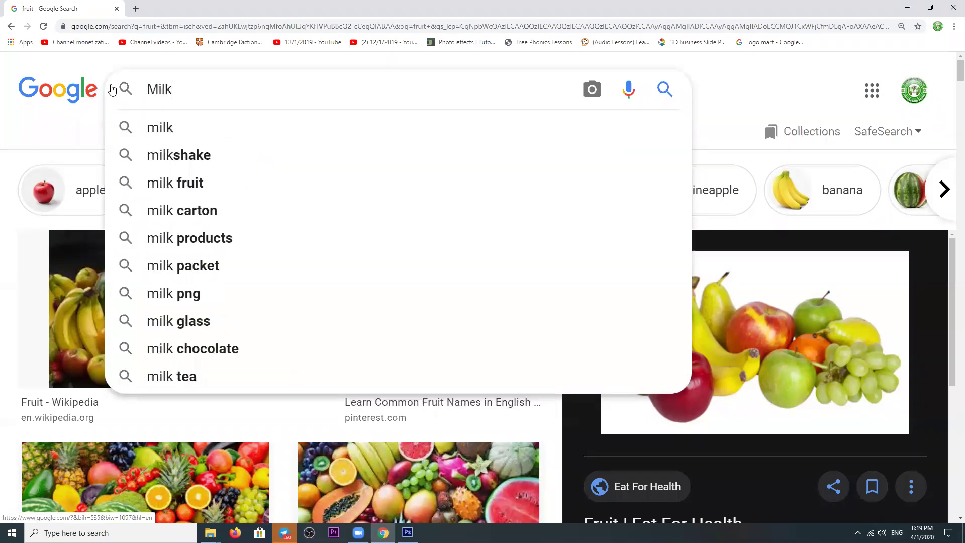
key("Return")
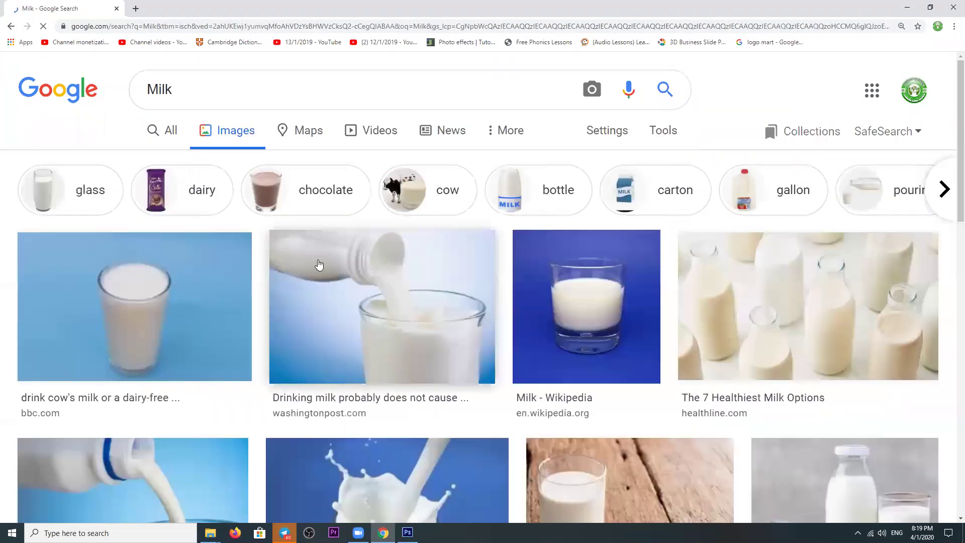
scroll(703, 259, "down", 10)
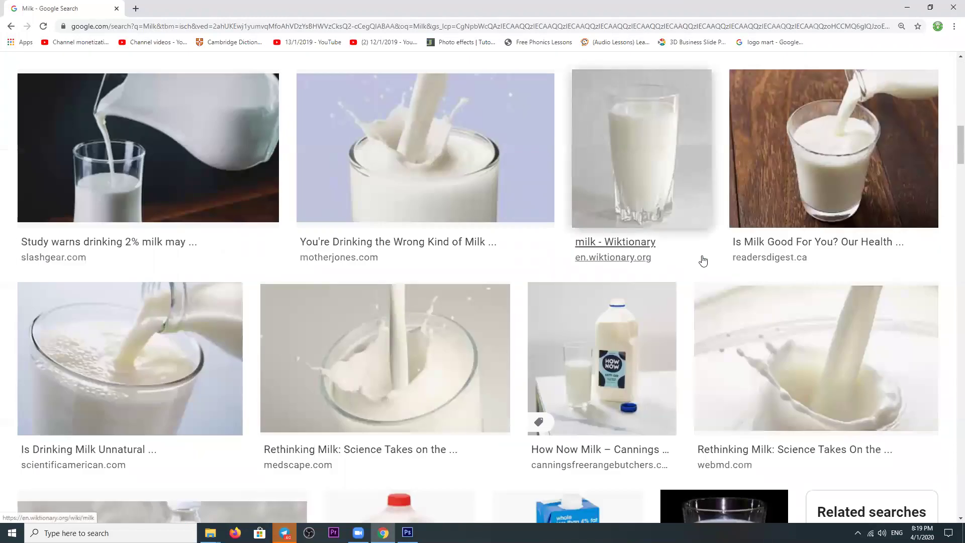
scroll(702, 260, "down", 5)
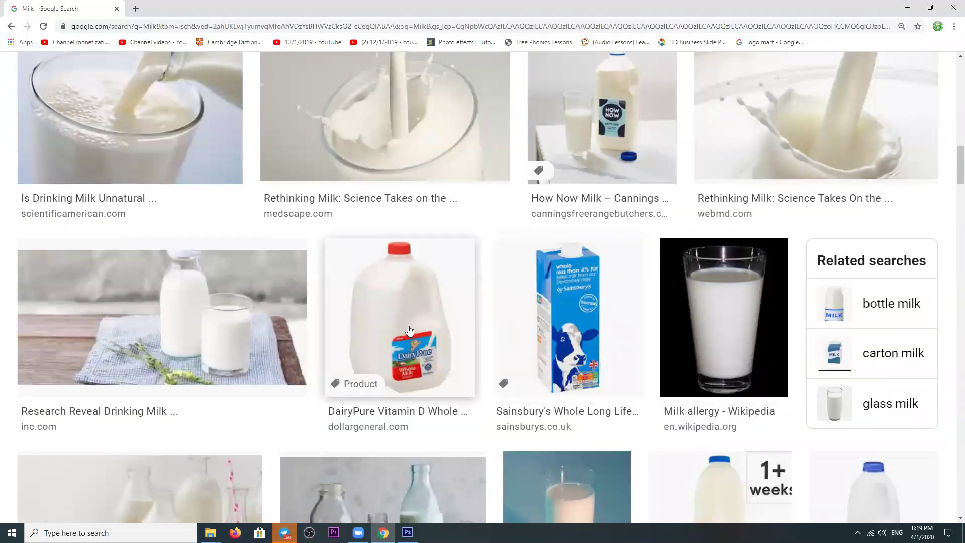
Step: Preview the DairyPure and Great Value milk gallon images
left_click(407, 329)
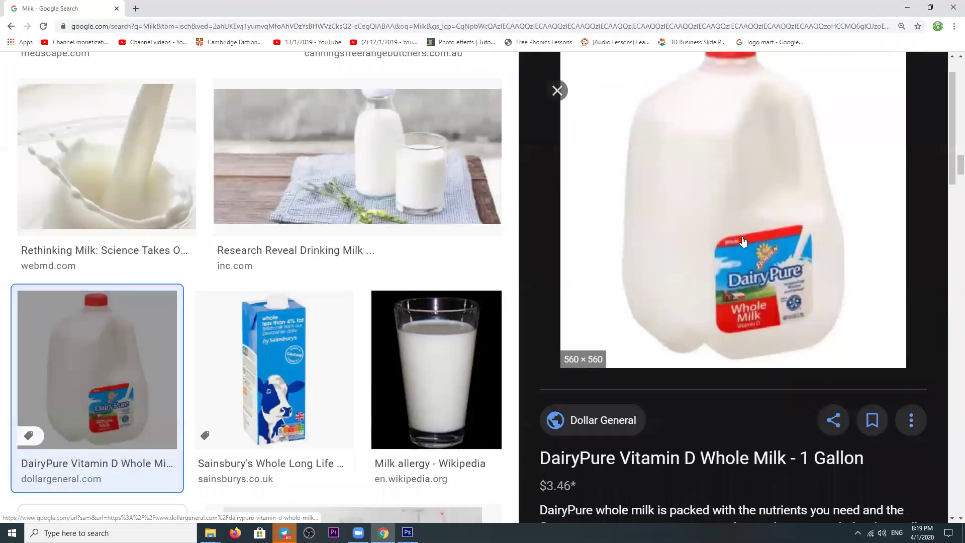
scroll(745, 248, "down", 5)
scroll(744, 248, "down", 4)
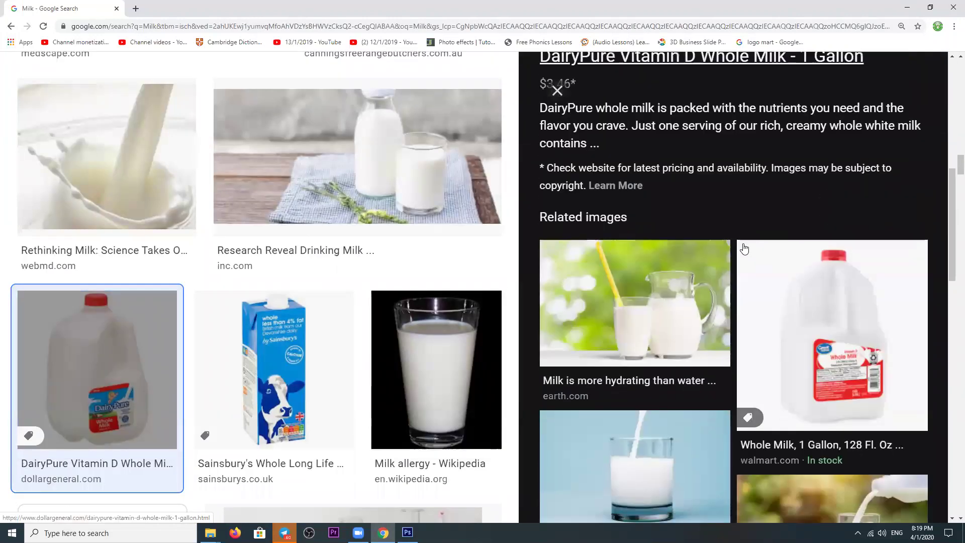
left_click(843, 369)
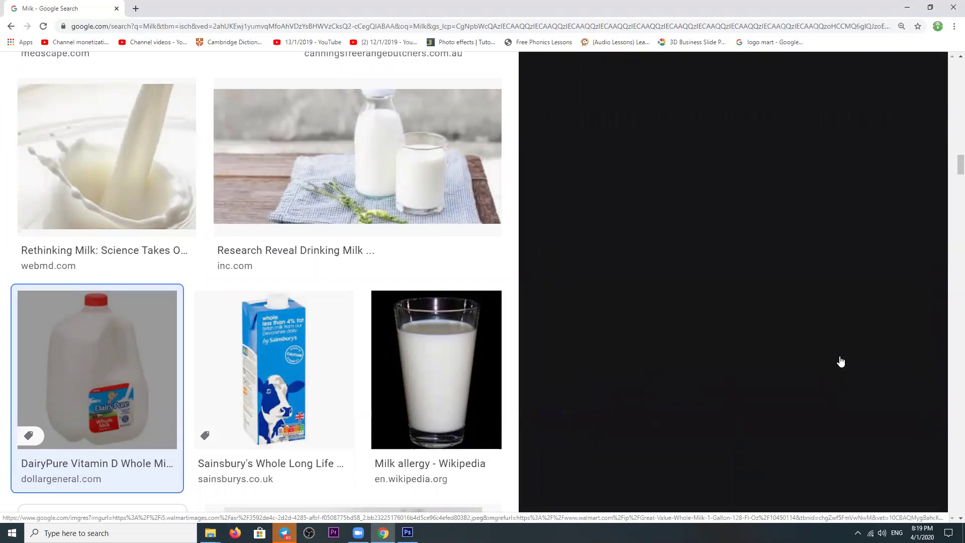
scroll(835, 329, "down", 7)
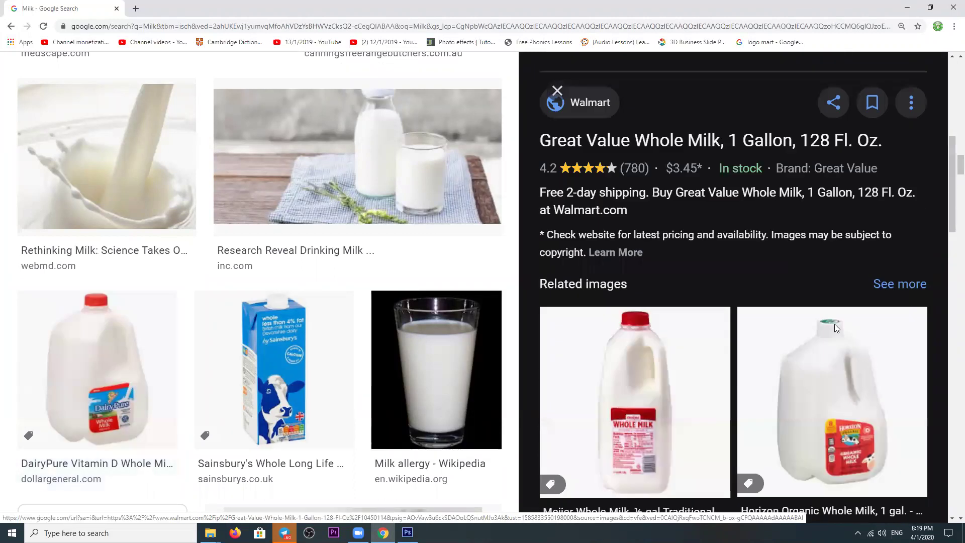
scroll(835, 329, "down", 6)
scroll(839, 333, "down", 3)
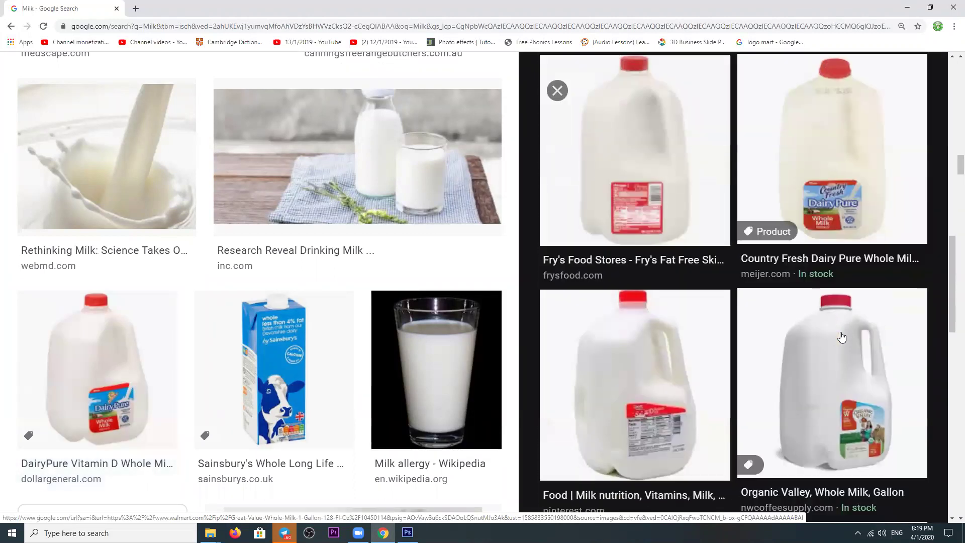
scroll(839, 332, "down", 4)
Step: Copy the Organic Valley milk gallon image
left_click(835, 263)
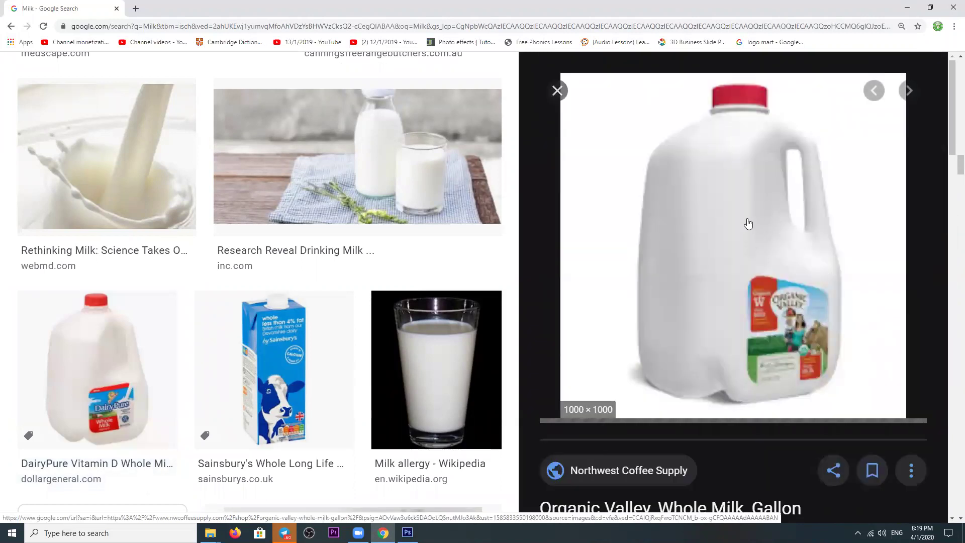
right_click(729, 234)
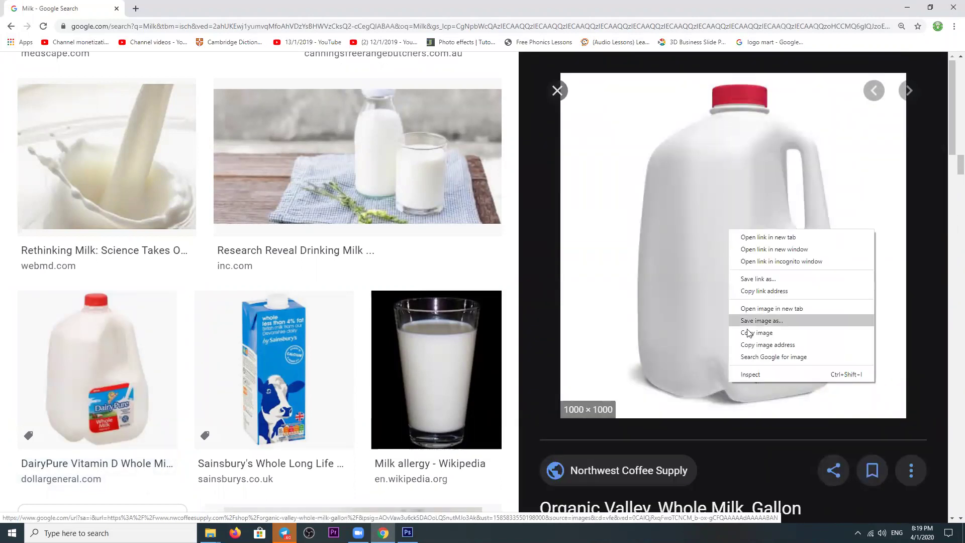
left_click(782, 333)
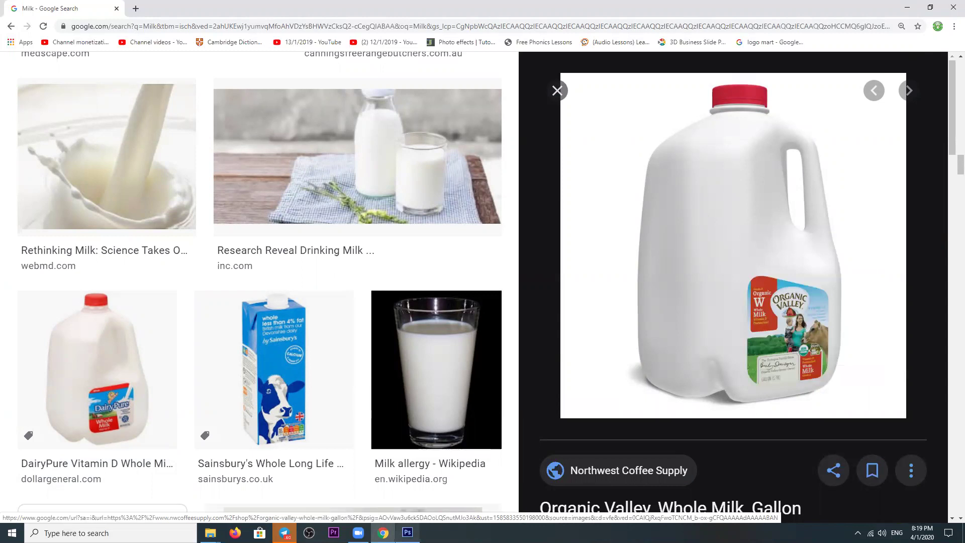
key("alt+Tab")
Step: Paste the milk gallon, scale it to about a third, and place it beside the fruit
key("ctrl+v")
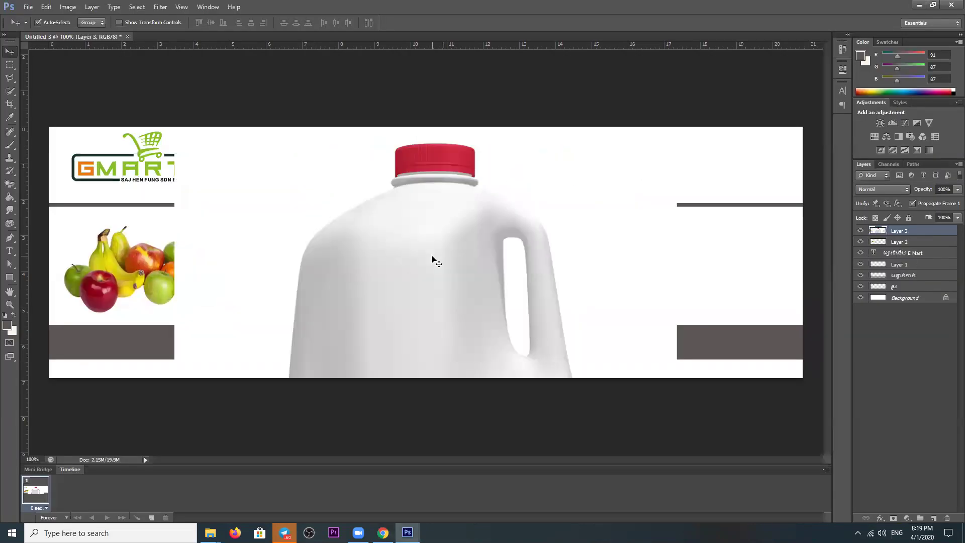
key("ctrl+t")
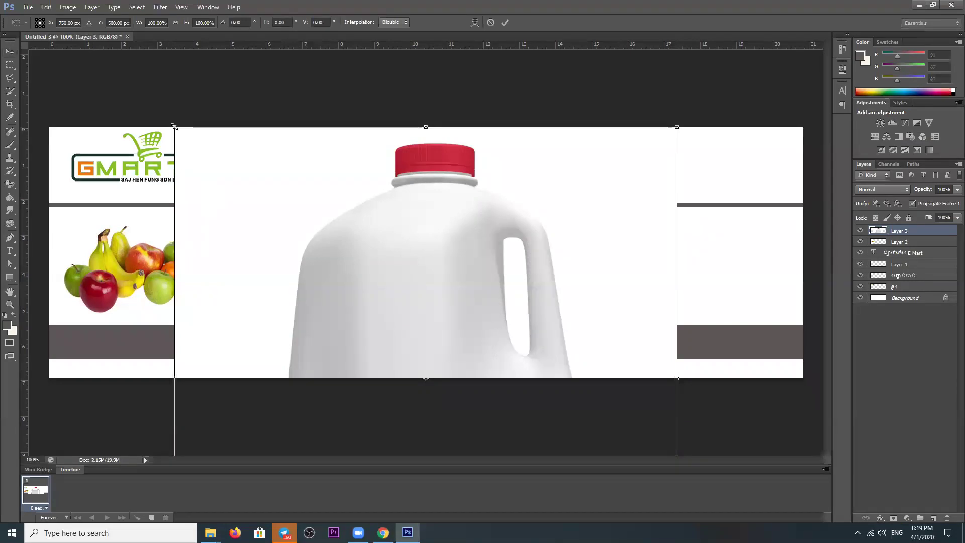
mouse_move(175, 127)
left_mouse_down()
mouse_move(238, 146)
mouse_move(239, 127)
left_mouse_up()
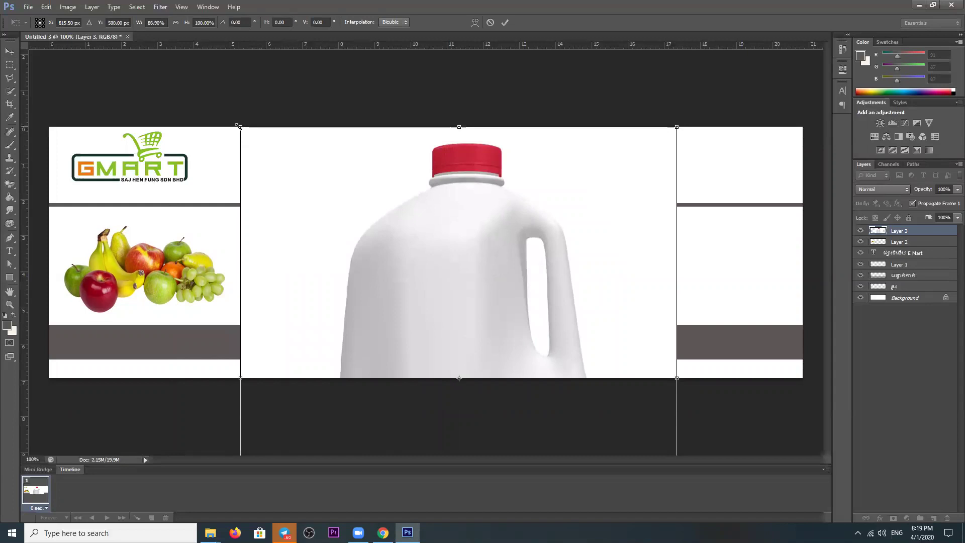
mouse_move(248, 132)
left_mouse_down()
mouse_move(474, 353)
mouse_move(339, 149)
left_mouse_up()
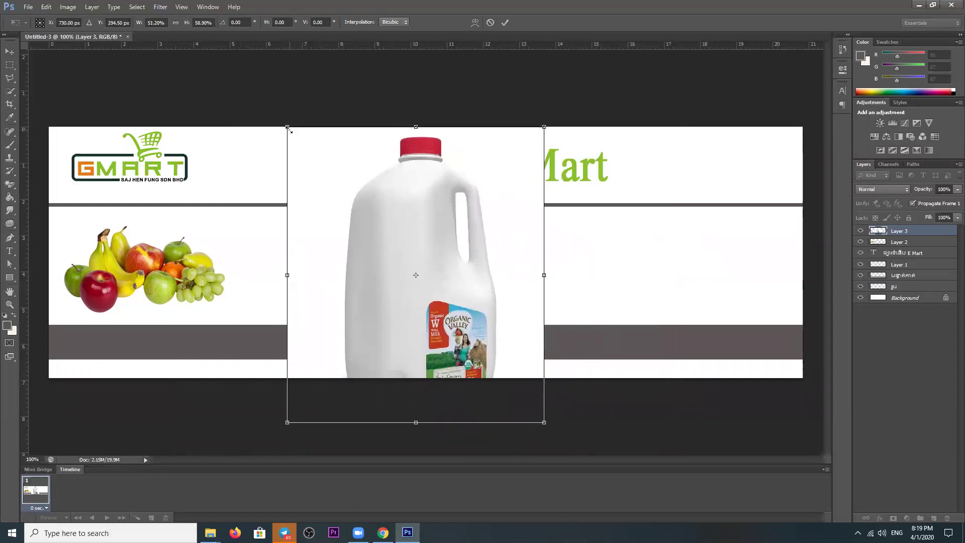
mouse_move(290, 130)
left_mouse_down()
mouse_move(381, 232)
mouse_move(315, 236)
mouse_move(283, 222)
mouse_move(356, 282)
mouse_move(283, 243)
left_mouse_up()
mouse_move(317, 213)
left_mouse_down()
mouse_move(314, 247)
mouse_move(314, 201)
mouse_move(315, 226)
mouse_move(306, 205)
mouse_move(306, 215)
left_mouse_up()
key("Return")
mouse_move(330, 283)
left_mouse_down()
mouse_move(299, 285)
mouse_move(311, 286)
left_mouse_up()
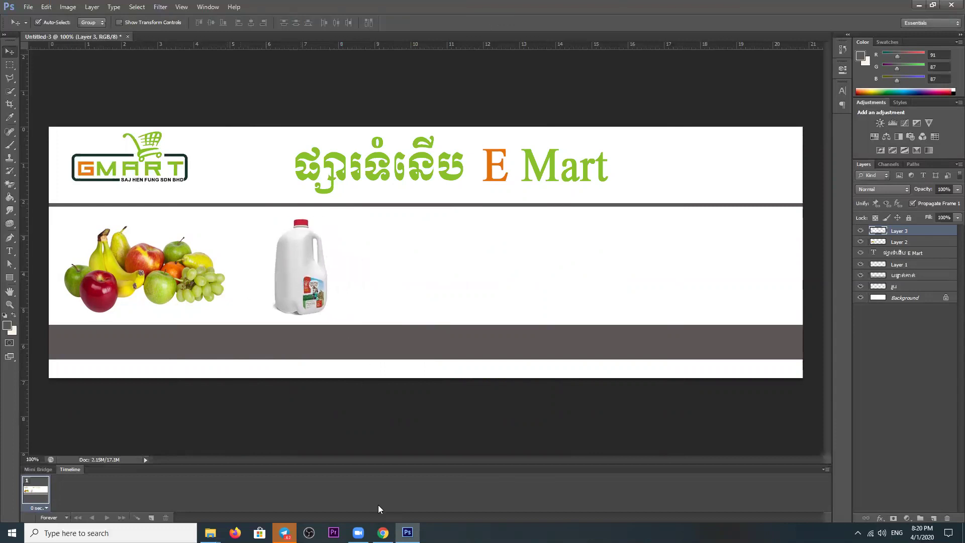
Step: Copy the Sainsbury's milk carton image and return to the banner with no layer selected
left_click(383, 532)
scroll(573, 317, "down", 2)
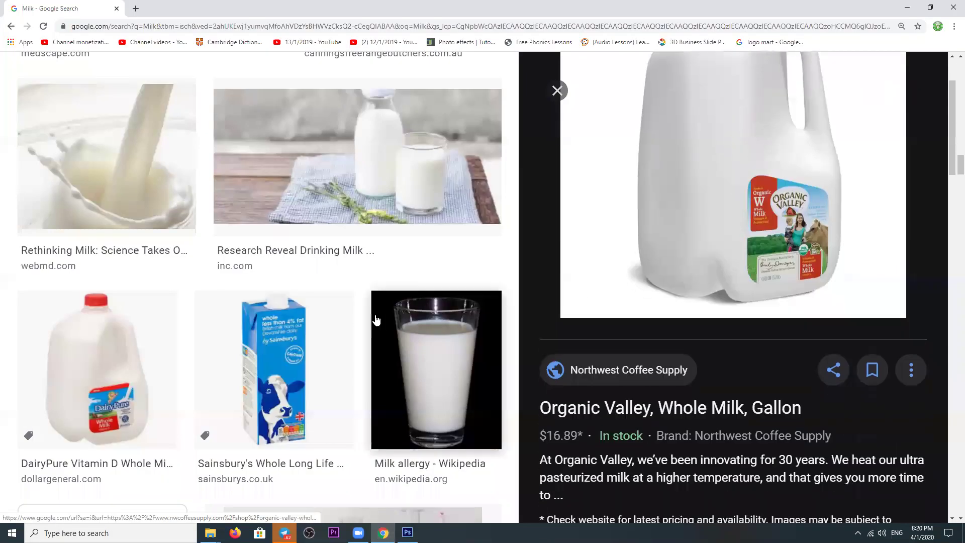
left_click(318, 351)
right_click(778, 233)
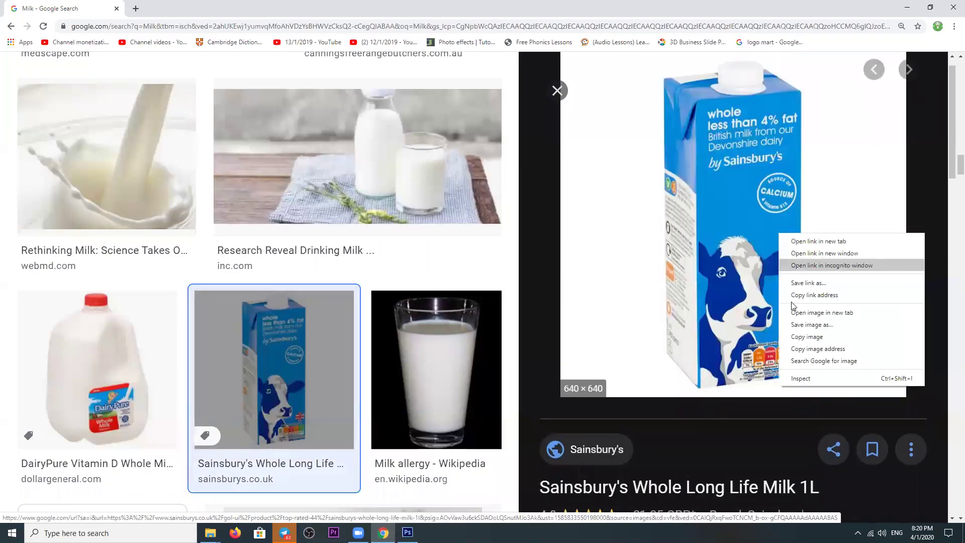
left_click(817, 336)
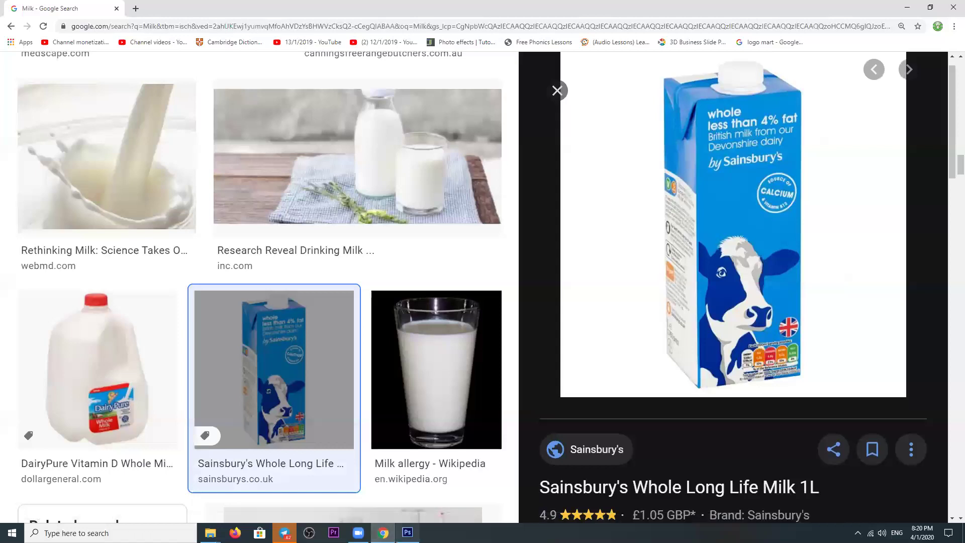
left_click(408, 532)
left_click(438, 280)
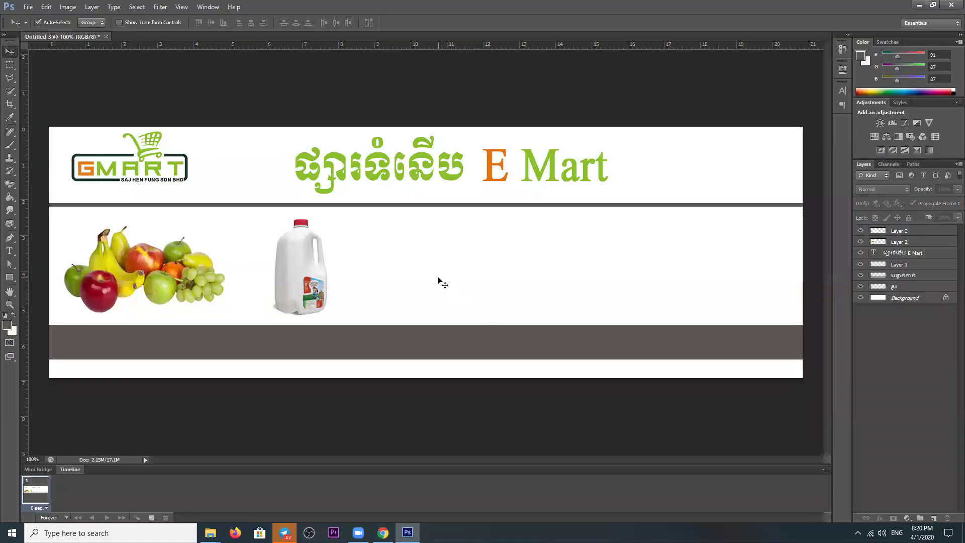
Step: Paste the Sainsbury's carton, shrink it, and place it right of the milk jug
key("ctrl+v")
key("ctrl+t")
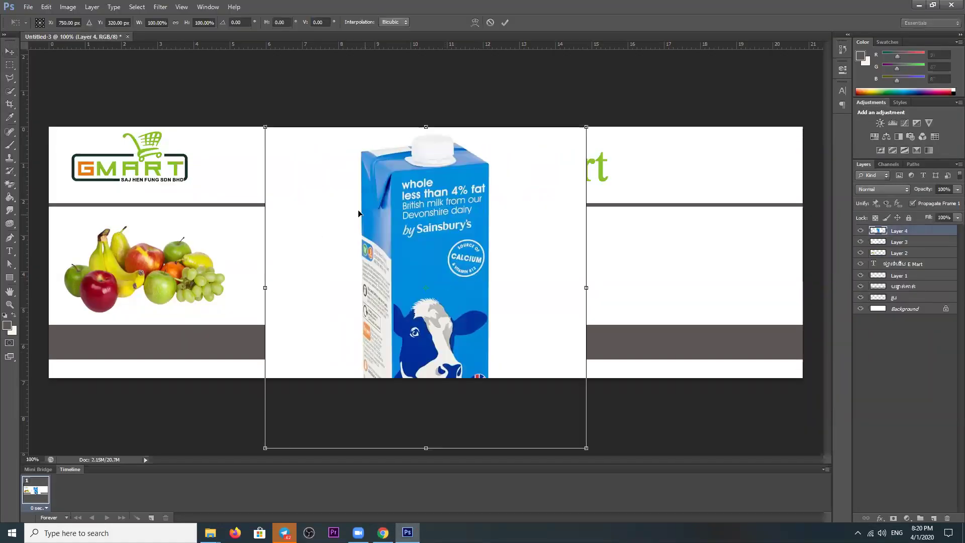
mouse_move(265, 127)
left_mouse_down()
mouse_move(424, 286)
mouse_move(433, 233)
mouse_move(415, 250)
mouse_move(436, 259)
mouse_move(420, 260)
left_mouse_up()
key("Return")
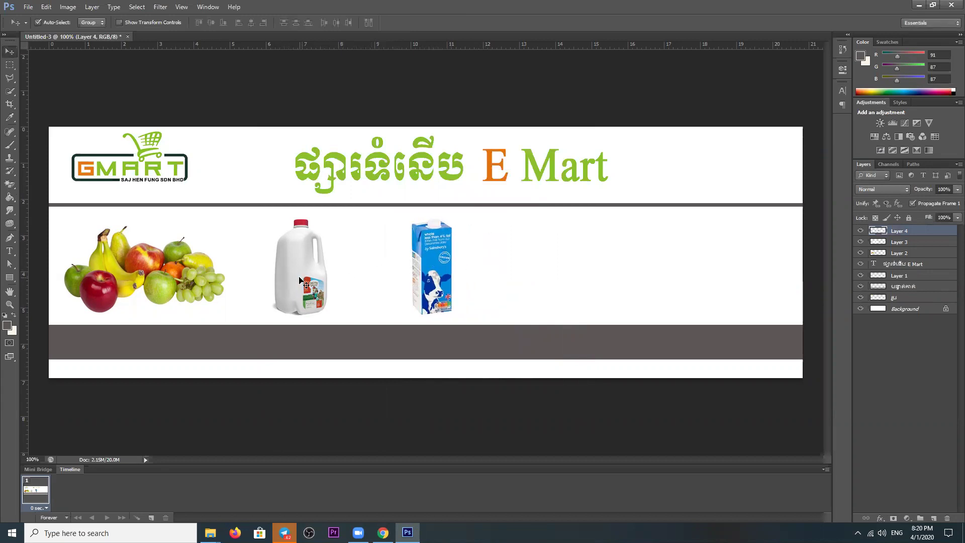
Step: Alt-drag copies of the milk jug, carton and fruit rightward and arrange the repeated row
left_click_drag(299, 283, 553, 282)
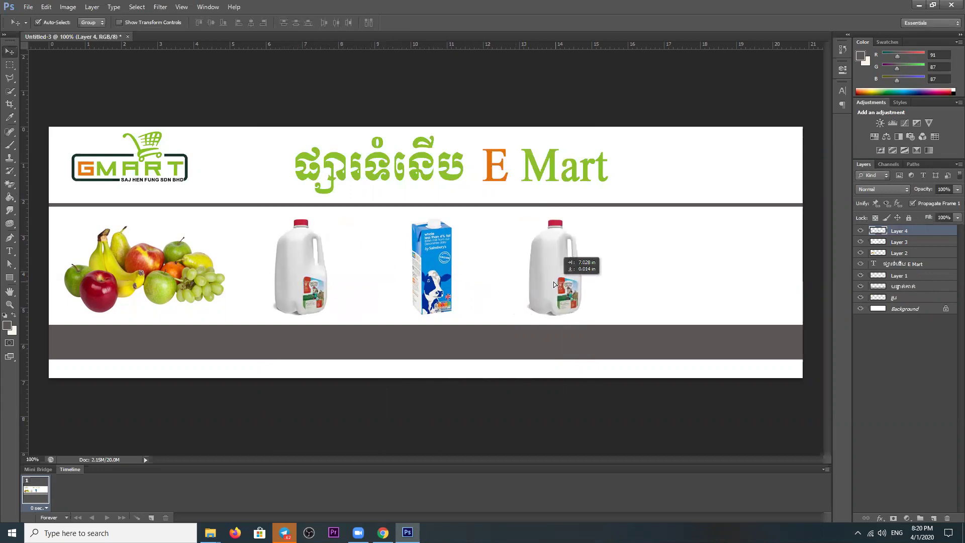
left_click_drag(437, 281, 655, 281)
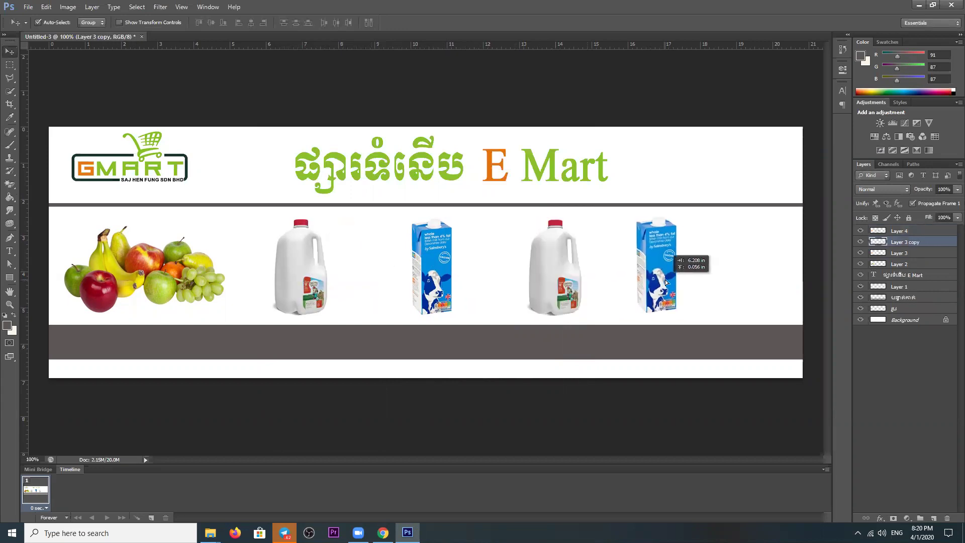
left_click_drag(556, 282, 717, 284)
left_click_drag(598, 284, 674, 282)
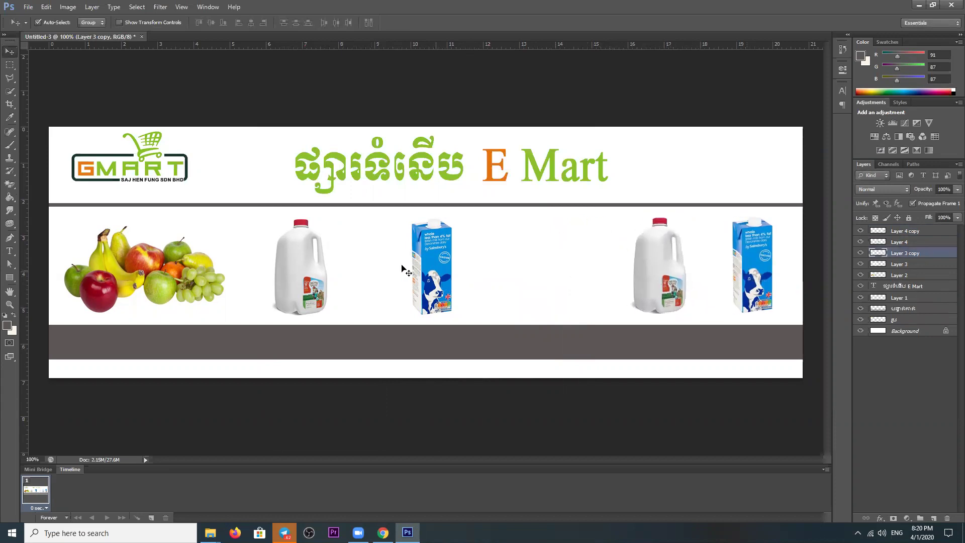
left_click_drag(145, 271, 539, 271)
left_click_drag(427, 270, 407, 271)
left_click_drag(533, 271, 520, 274)
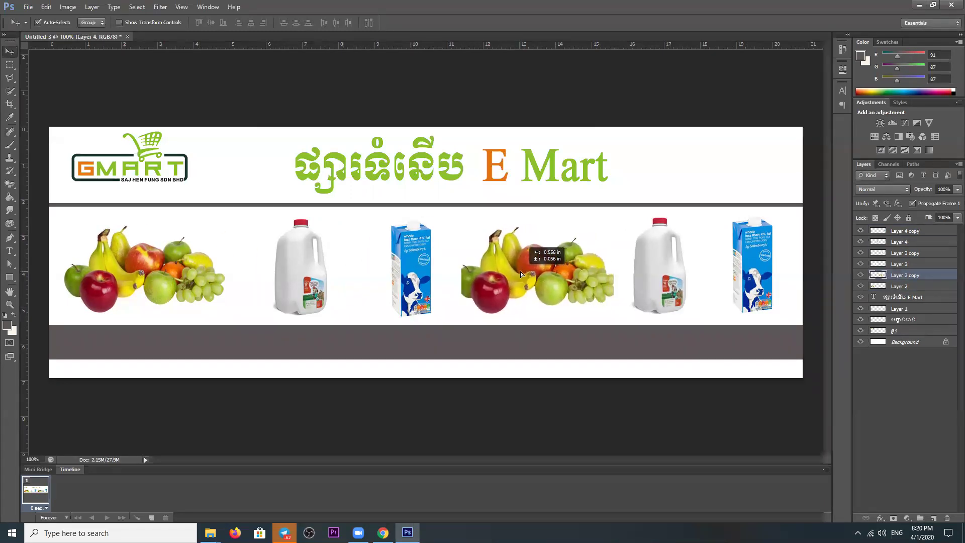
mouse_move(427, 274)
left_mouse_down()
mouse_move(417, 274)
mouse_move(470, 270)
left_mouse_up()
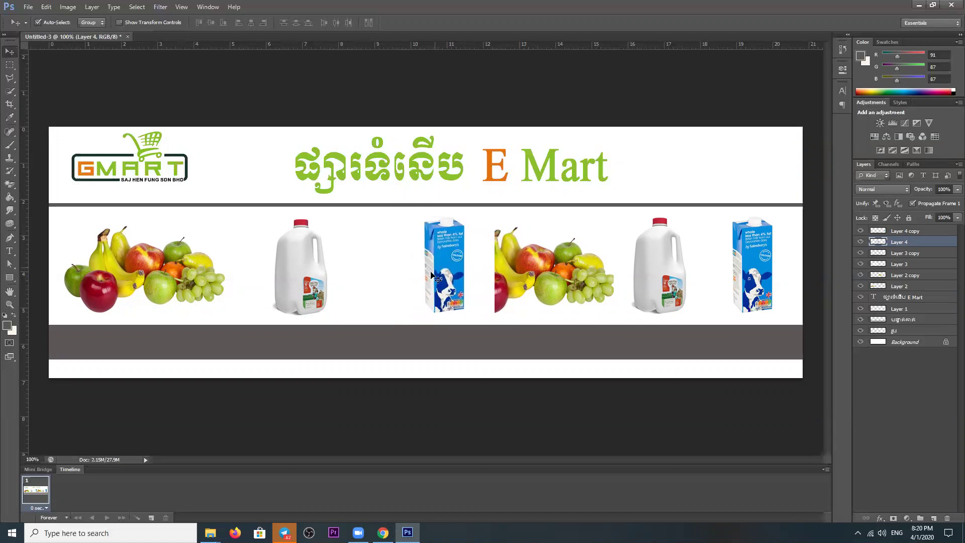
Step: Shift the first milk carton left toward the jug and nudge the second fruit group left
left_click(10, 65)
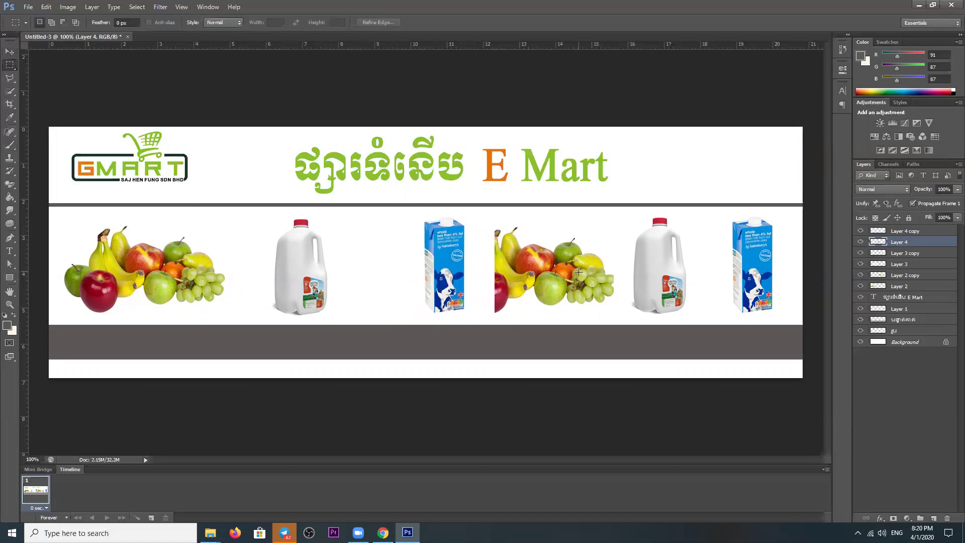
left_click_drag(467, 194, 566, 358)
left_click(10, 52)
key("ctrl+d")
left_click_drag(448, 265, 393, 266)
left_click_drag(517, 271, 505, 278)
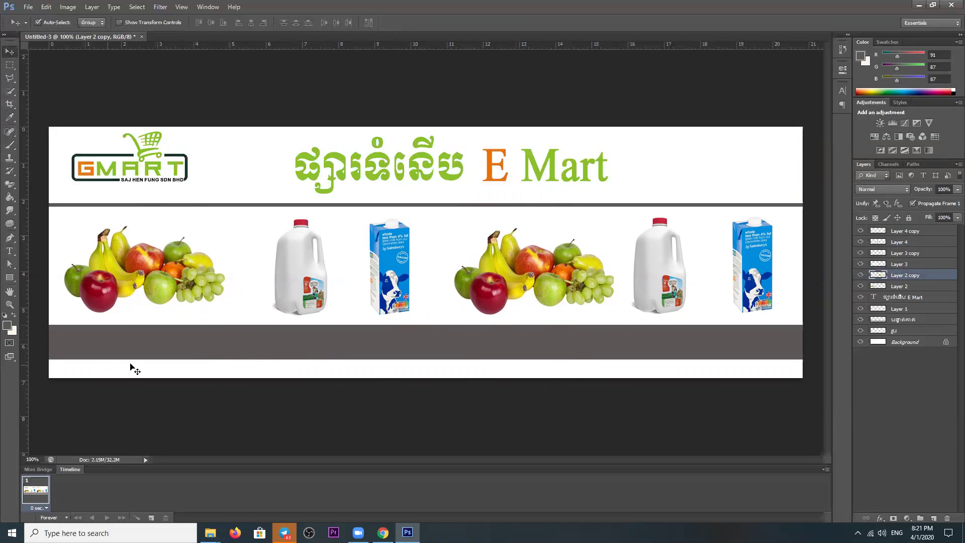
Step: Lower the grey bar, duplicate the GMART logo to the header's right end, and nudge the title left
left_click_drag(407, 347, 409, 351)
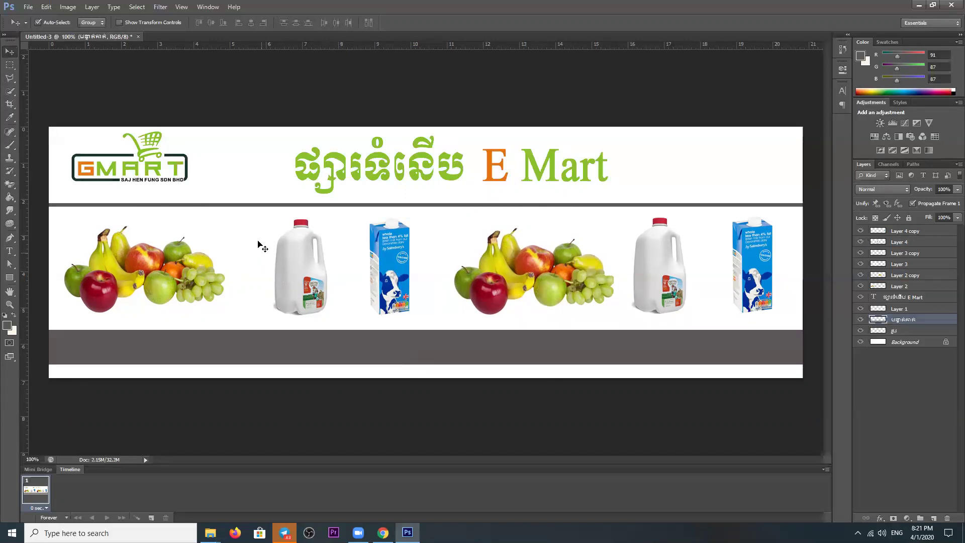
left_click_drag(82, 164, 717, 169)
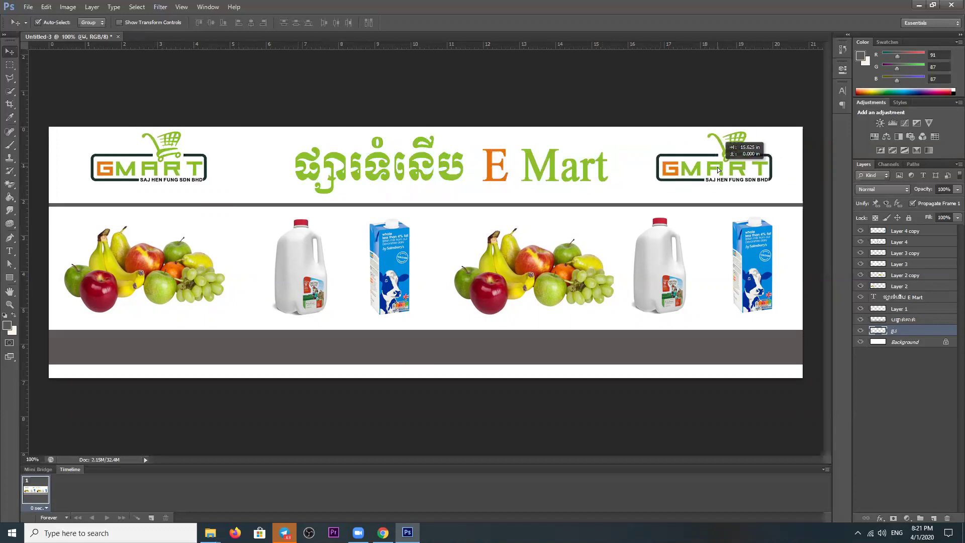
left_click_drag(718, 169, 717, 169)
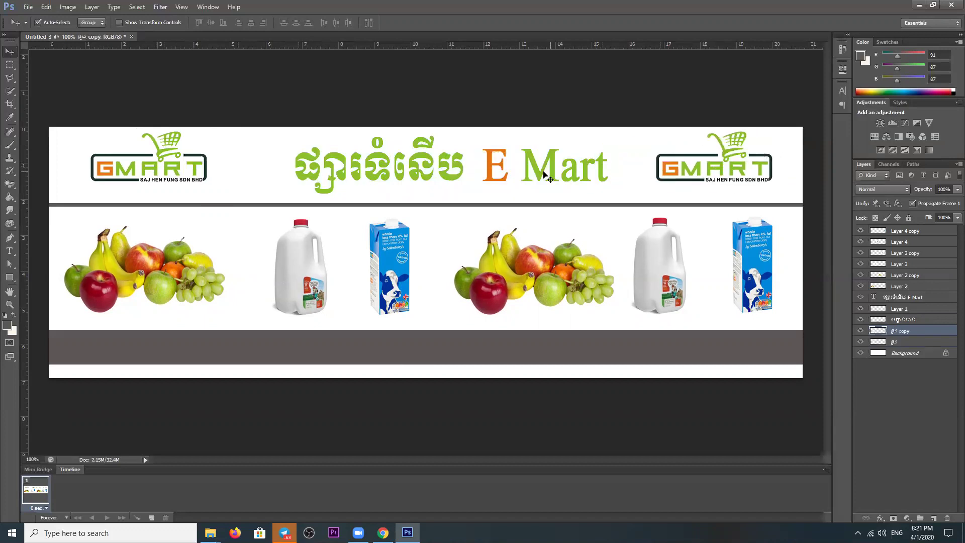
left_click_drag(546, 176, 539, 177)
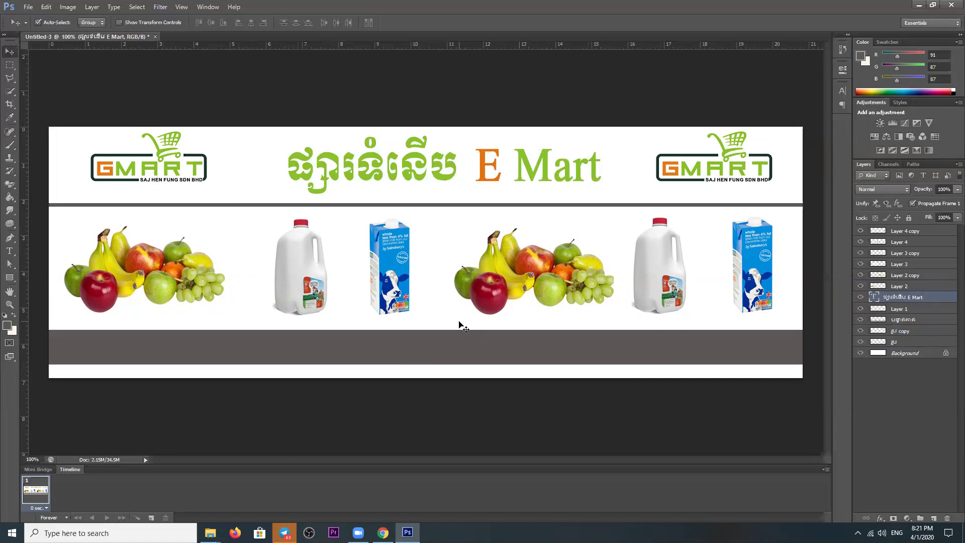
left_click(9, 251)
Step: Add a white 'Contact us' text line at the left of the grey bar
left_click(76, 348)
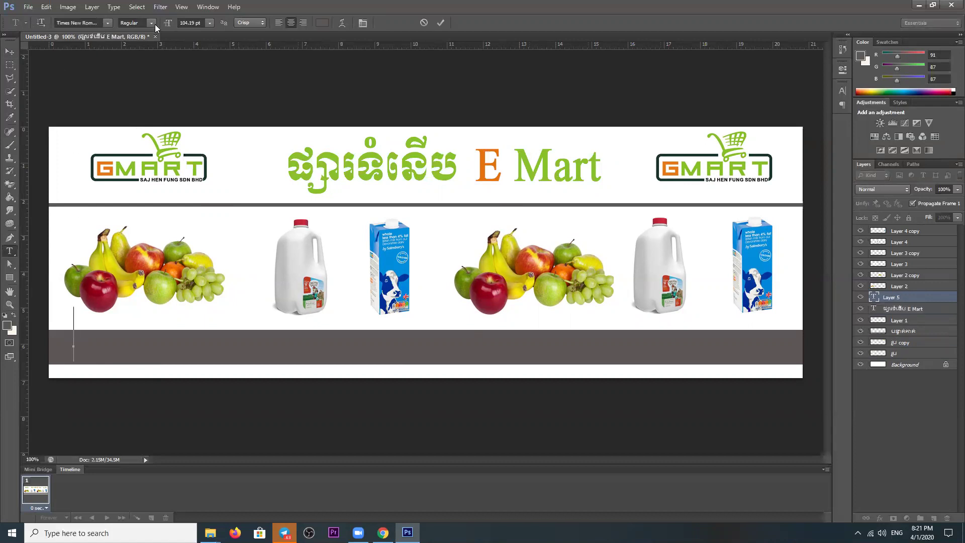
left_click(322, 22)
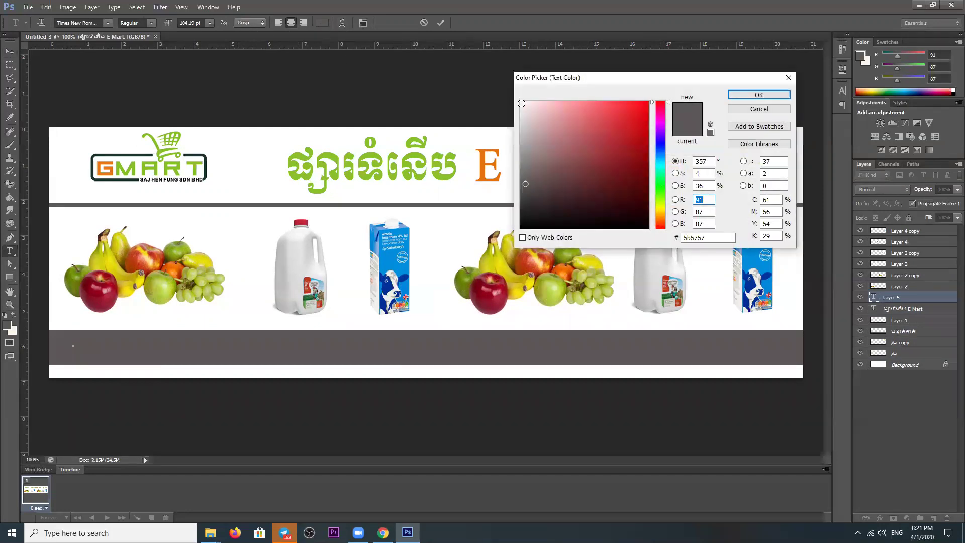
left_click(521, 103)
left_click(751, 95)
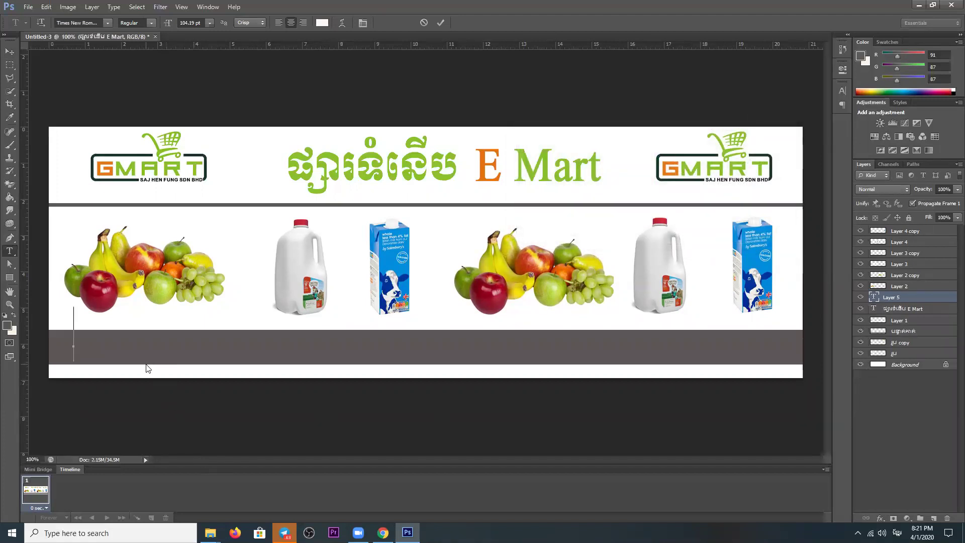
type("អ")
key("BackSpace")
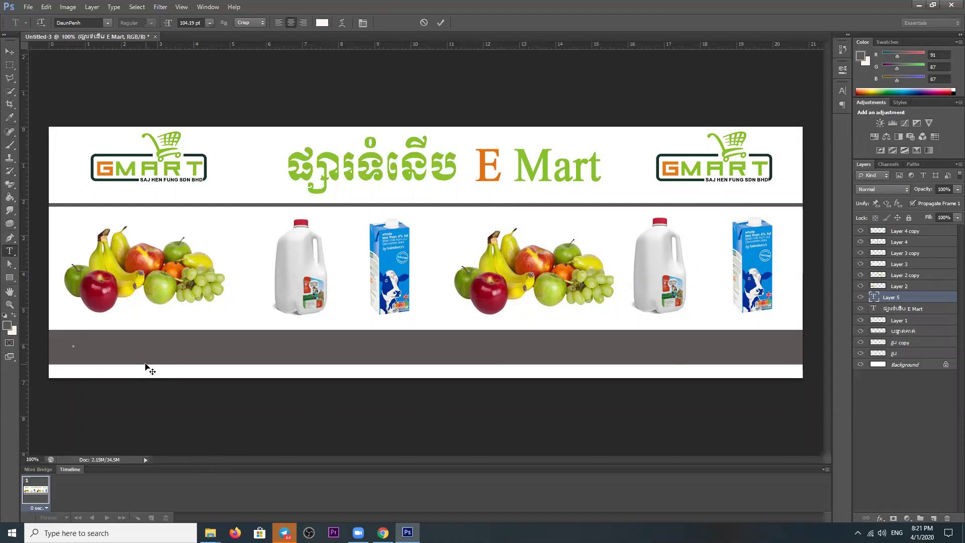
type("Contact us")
left_click(9, 51)
left_click_drag(123, 346, 181, 358)
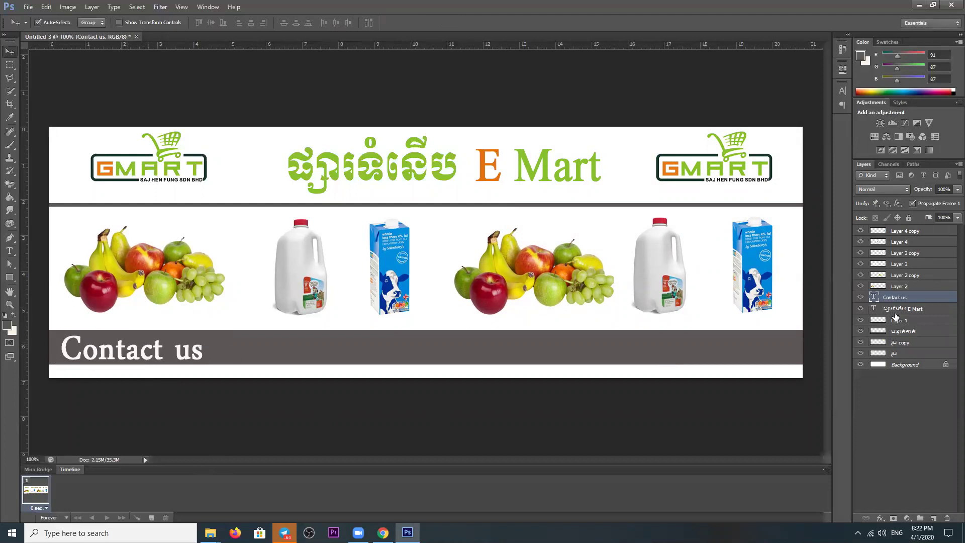
Step: Set the text to Times New Roman about 31 pt and append ': ' plus the phone number
double_click(877, 300)
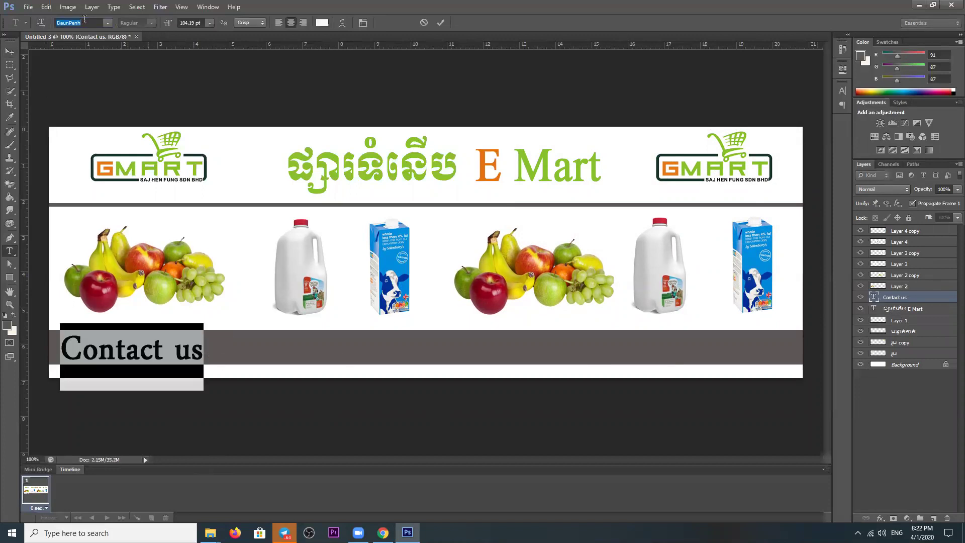
type("imes New Rom...")
key("Return")
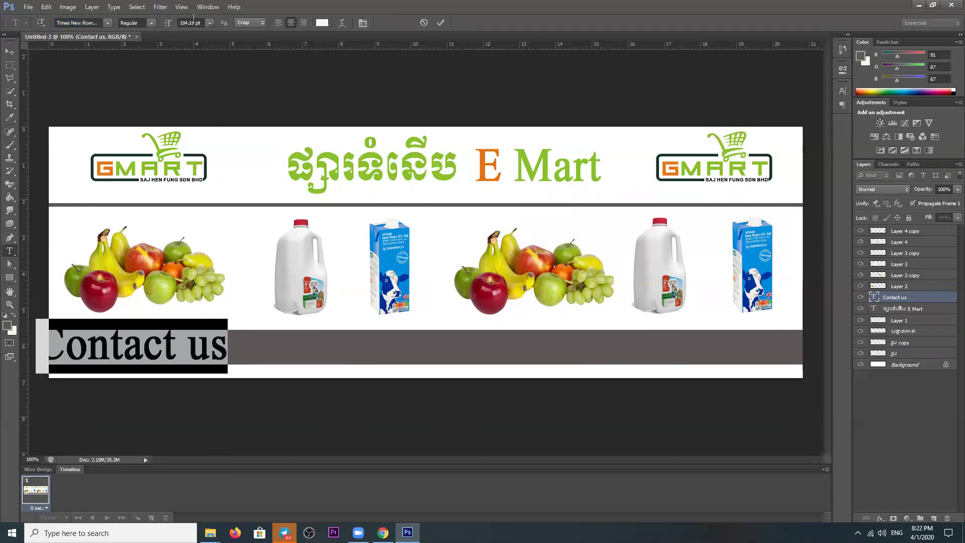
left_click_drag(169, 23, 167, 25)
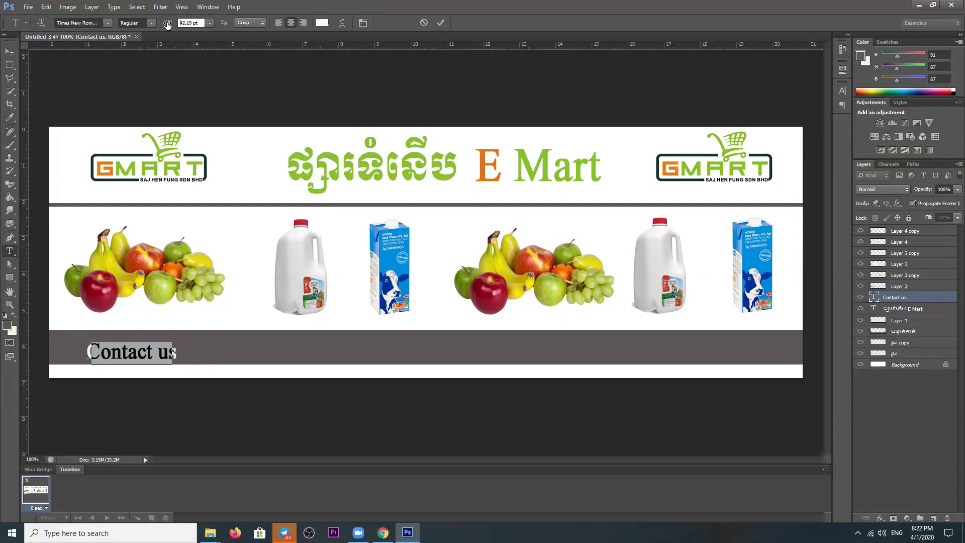
left_click_drag(168, 25, 165, 25)
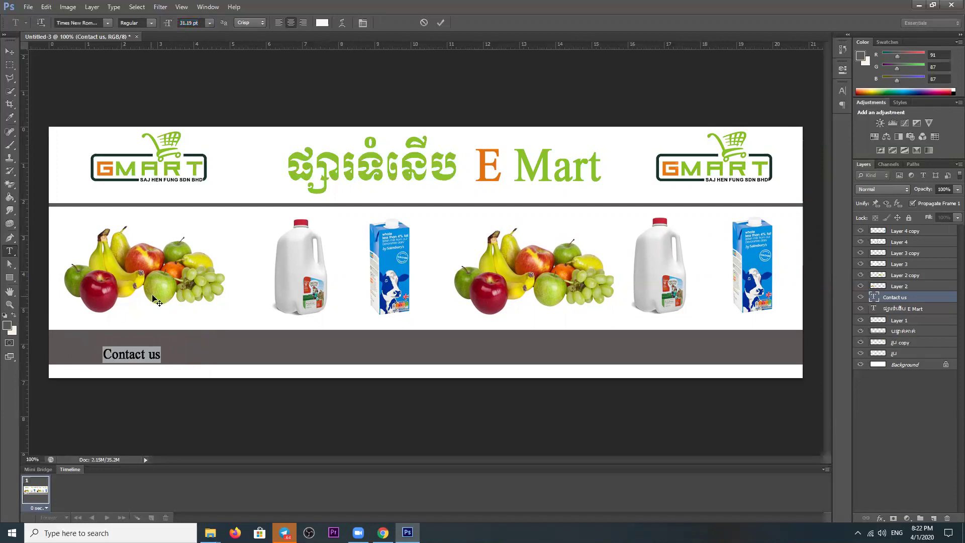
left_click(161, 357)
type(": 00")
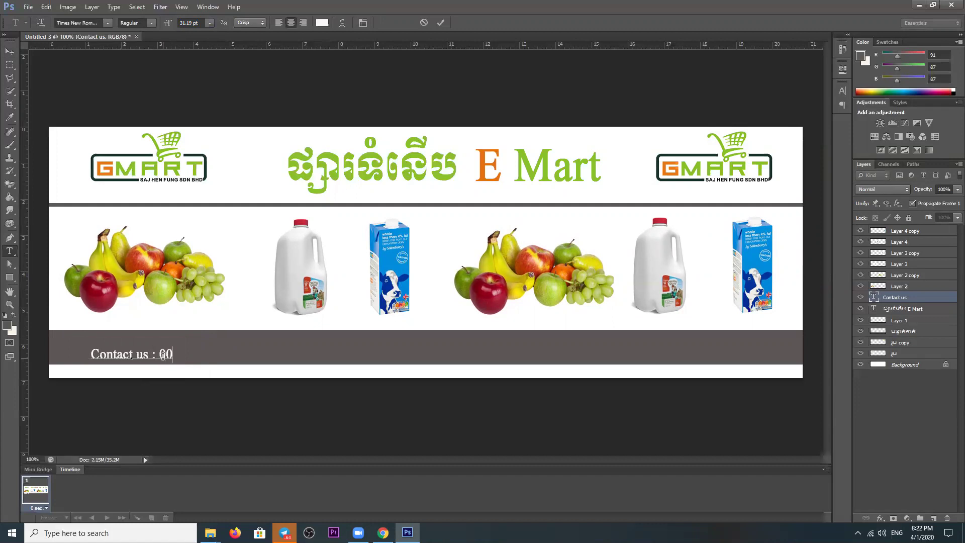
type("2 456 83 4")
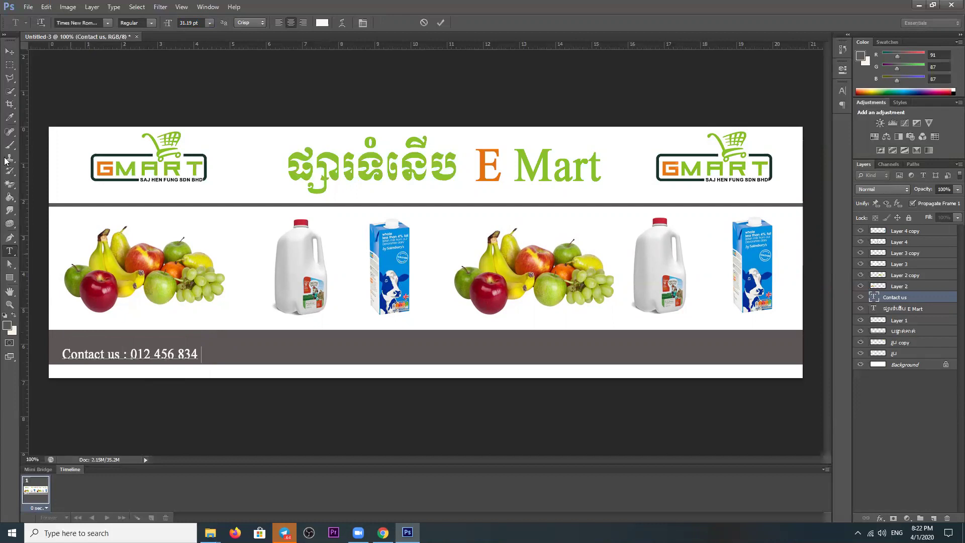
left_click(10, 51)
left_click_drag(145, 359, 142, 351)
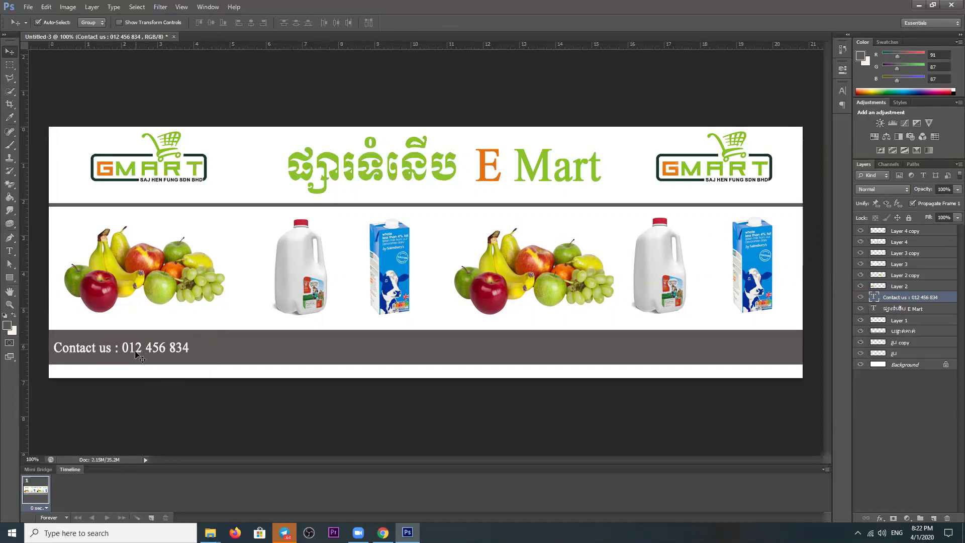
Step: Duplicate the contact line and place the copy in the middle of the grey bar
left_click_drag(466, 350, 139, 353)
mouse_move(157, 349)
left_mouse_down()
mouse_move(655, 354)
mouse_move(735, 342)
mouse_move(720, 345)
left_mouse_up()
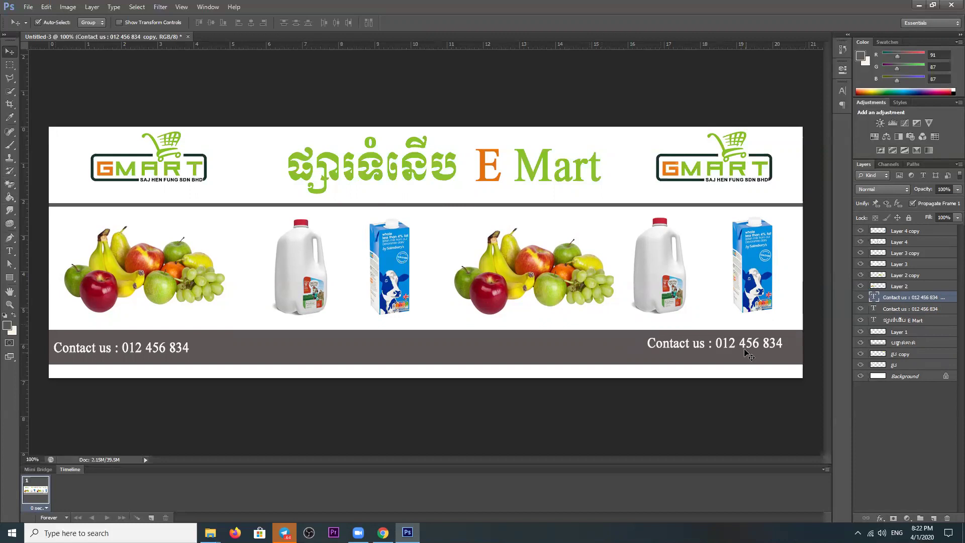
left_click_drag(738, 348, 371, 325)
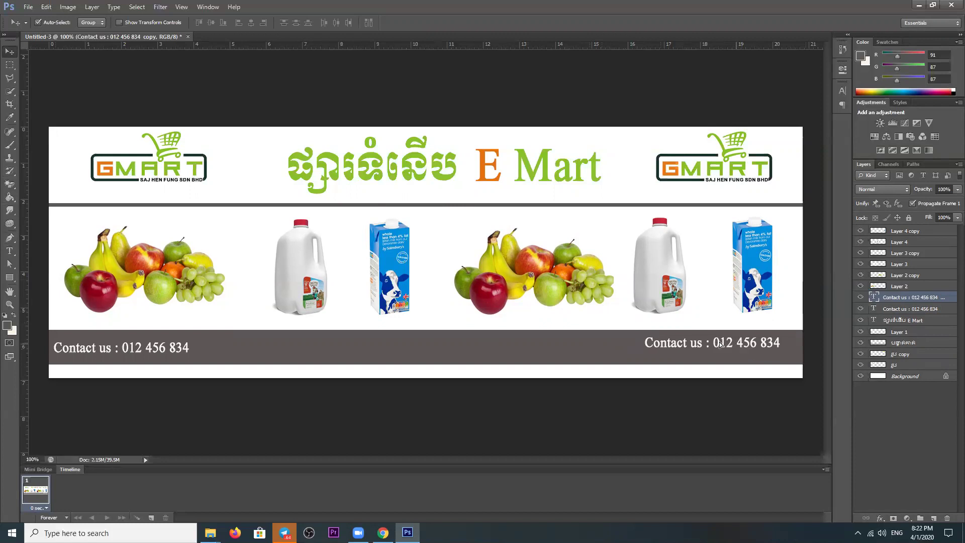
left_click(6, 65)
Step: Draw a rectangular selection over the right end of the grey bar
left_click(32, 65)
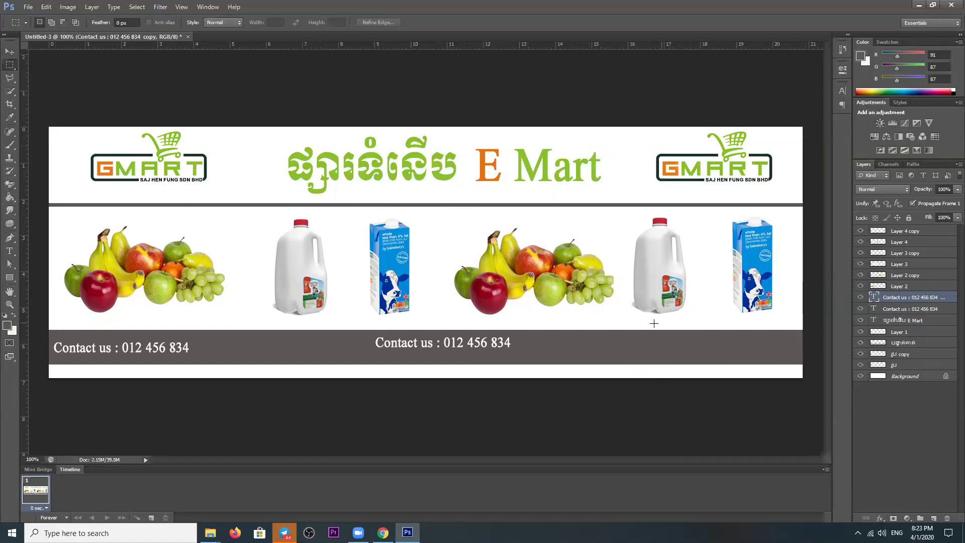
left_click_drag(634, 322, 806, 371)
key("alt")
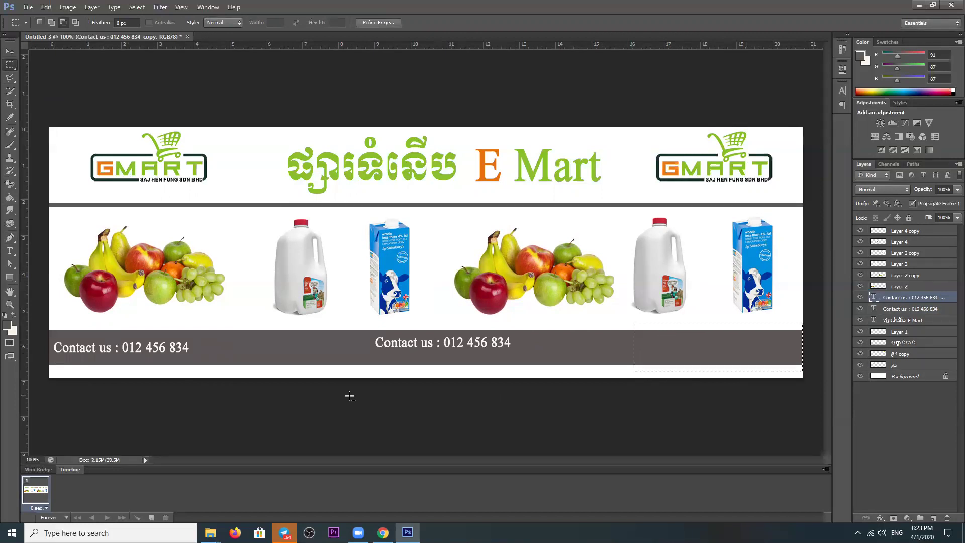
left_click(8, 326)
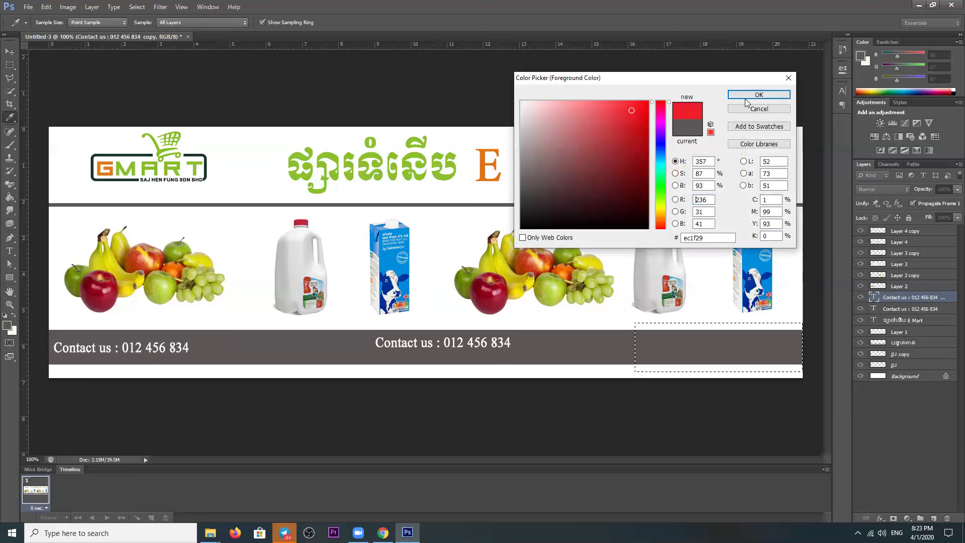
left_click(752, 96)
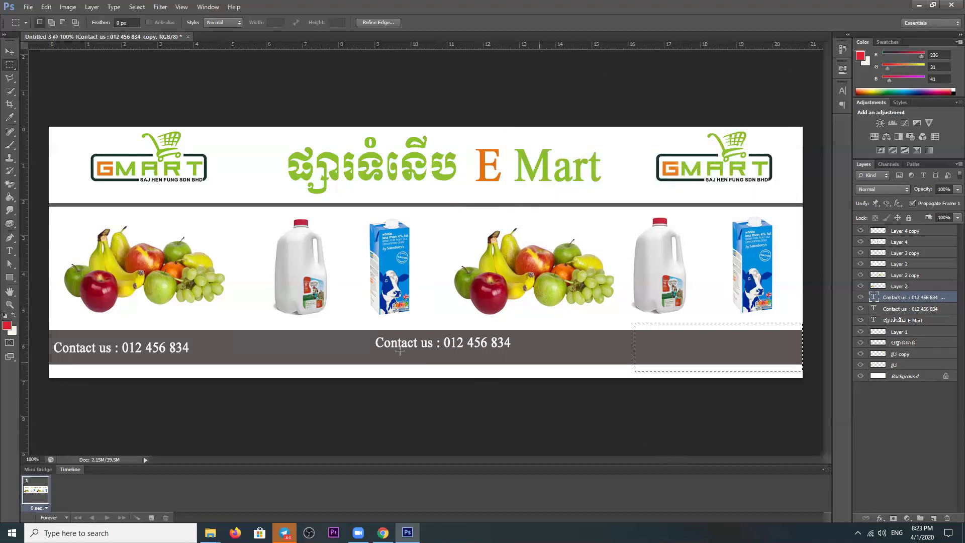
Step: Sample the bar's dark grey (5c5757) as foreground colour and add a new Layer 5
left_click(7, 326)
left_click(276, 345)
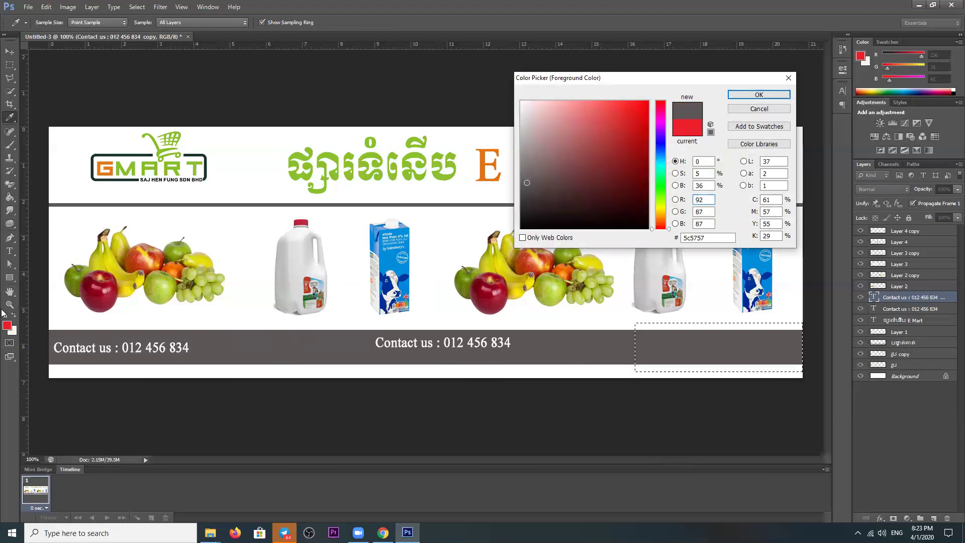
left_click(758, 95)
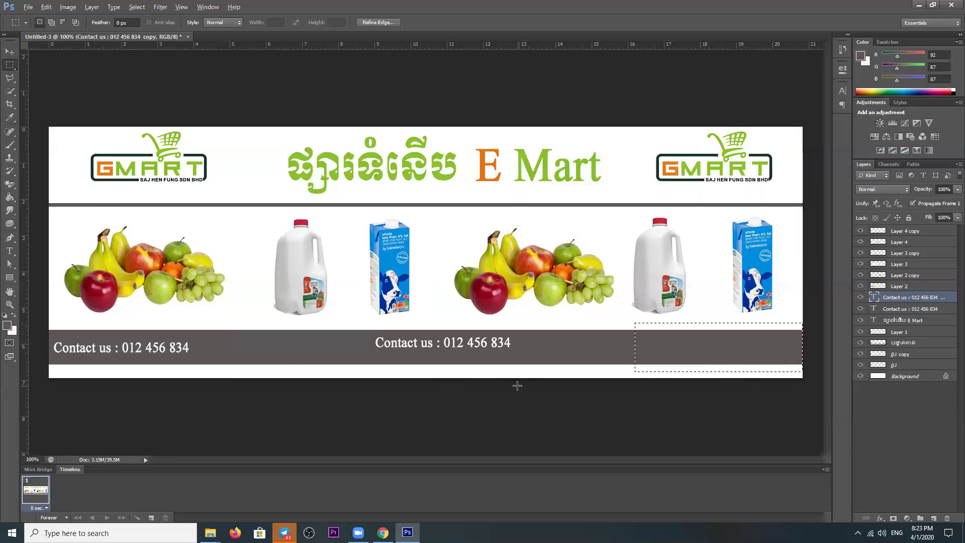
left_click(10, 51)
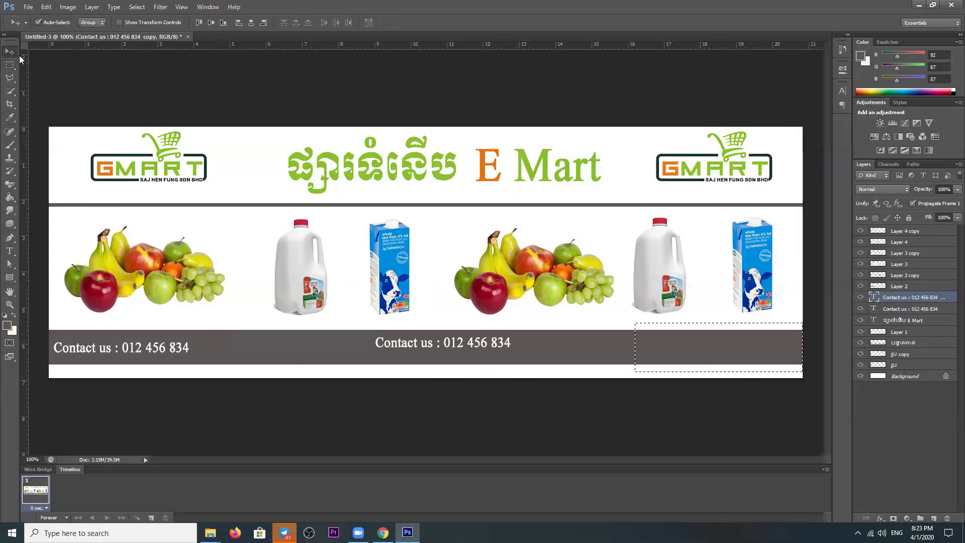
left_click(855, 297)
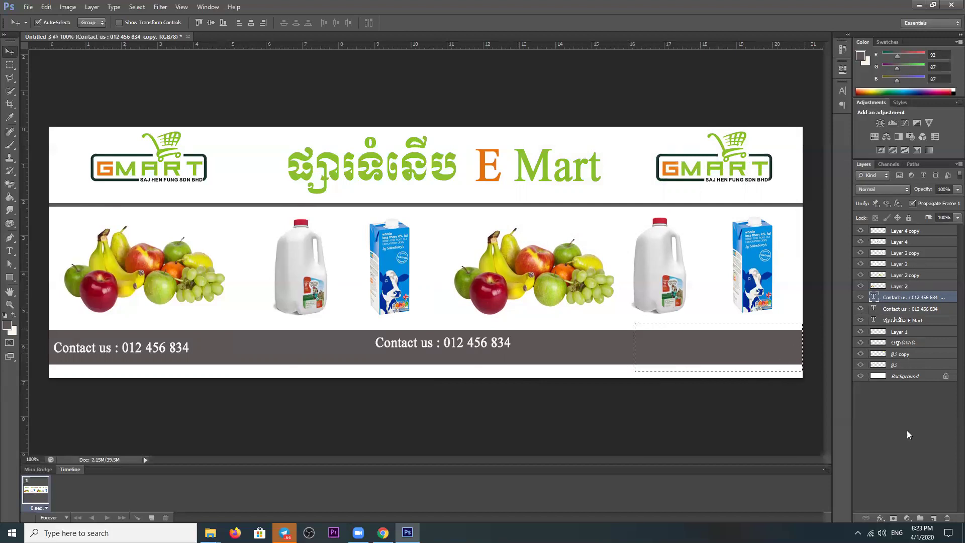
left_click(933, 517)
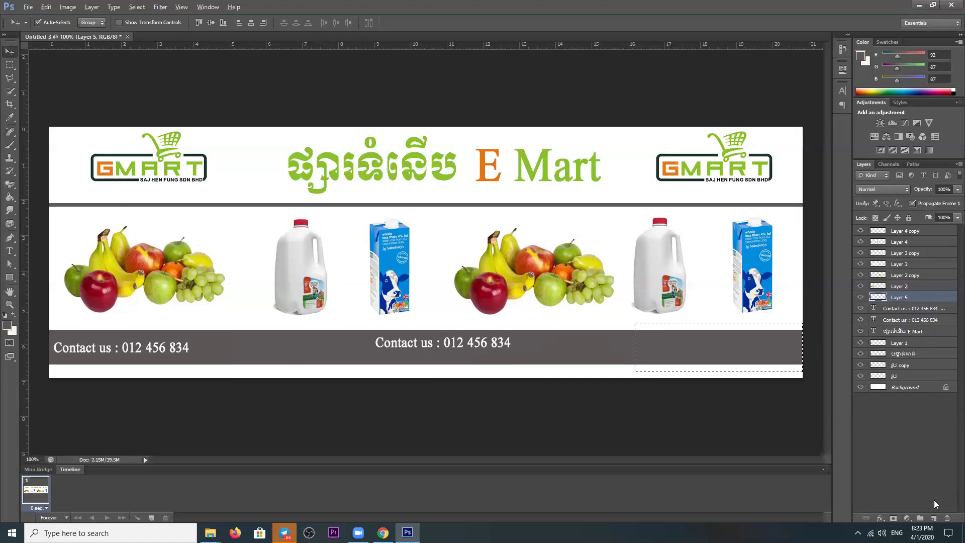
Step: Fill the selection with dark grey, duplicate the contact text, and move Layer 5 down the stack
key("alt+BackSpace")
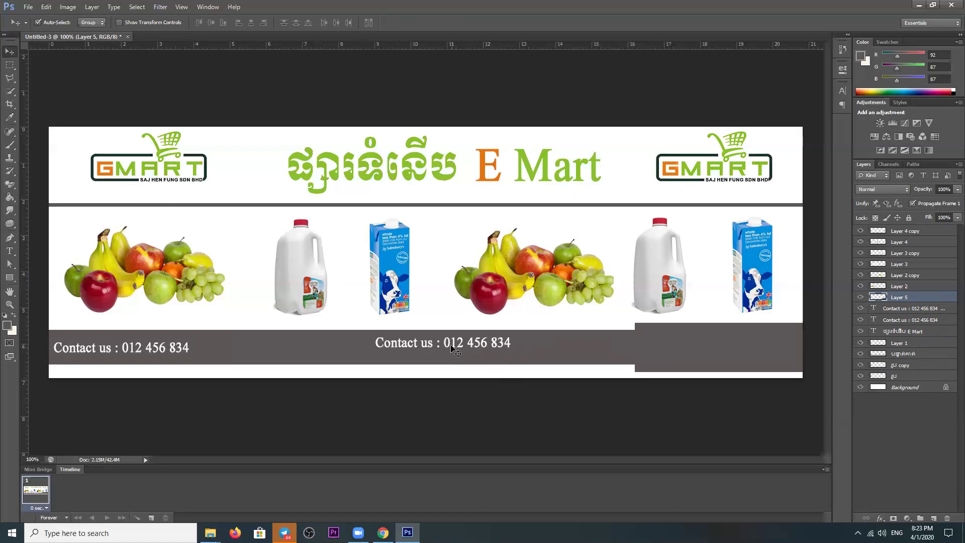
left_click_drag(451, 348, 761, 344)
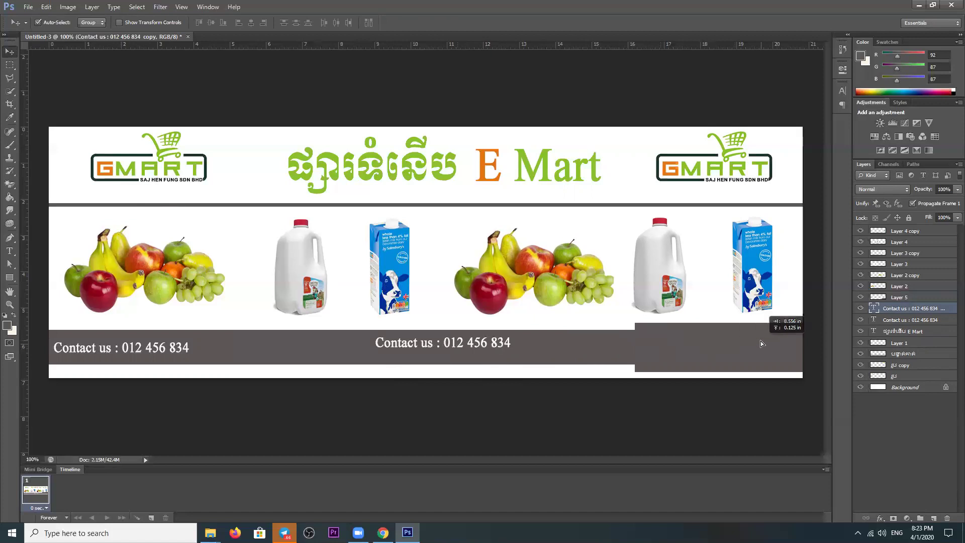
left_click_drag(761, 344, 567, 340)
left_click(683, 345)
left_click_drag(906, 300, 906, 350)
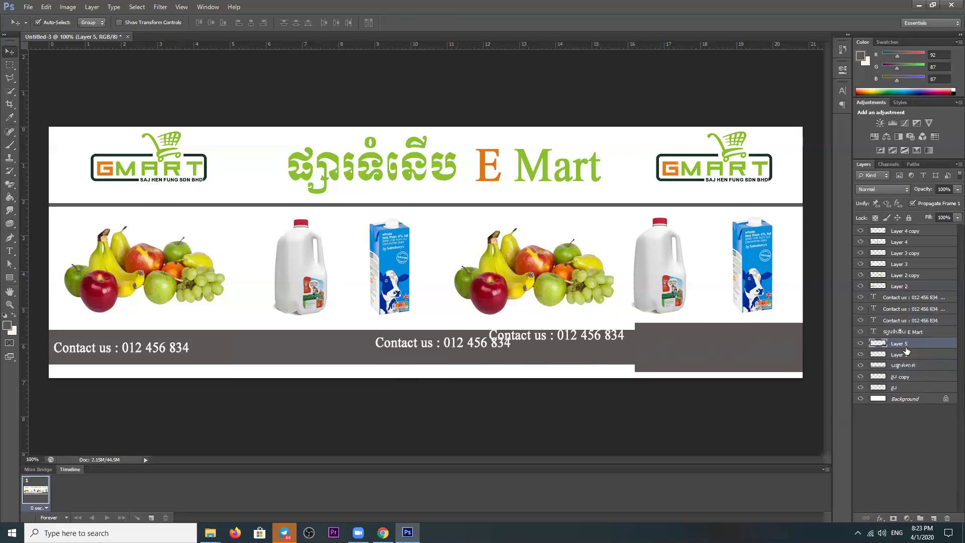
left_click_drag(901, 346, 899, 371)
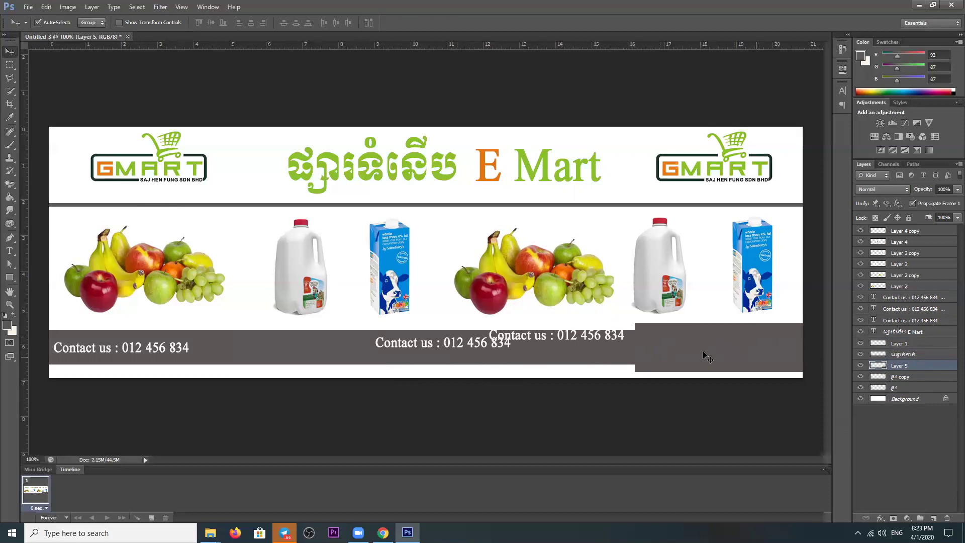
Step: Place the contact copy in the right grey box and shift the middle line right
mouse_move(560, 340)
left_mouse_down()
mouse_move(722, 340)
mouse_move(722, 362)
left_mouse_up()
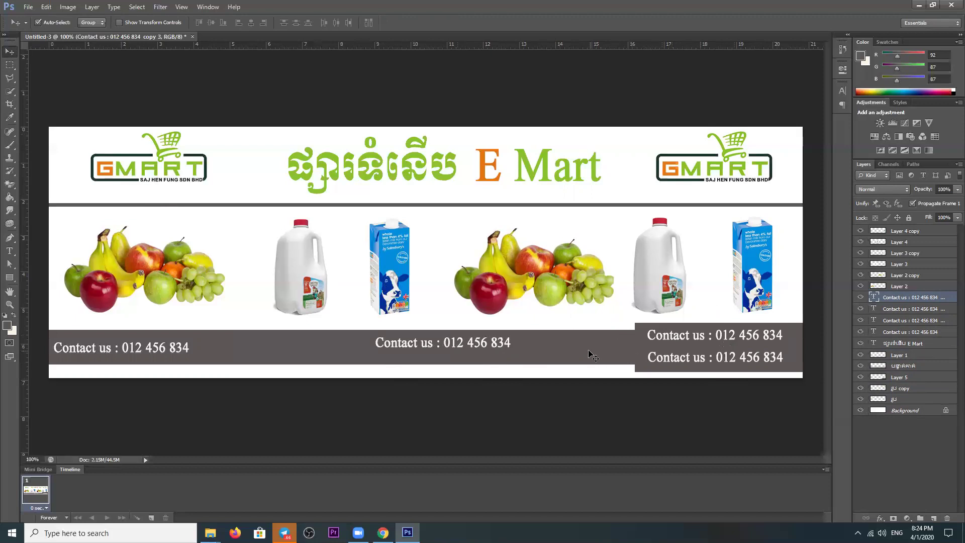
left_click_drag(485, 346, 524, 350)
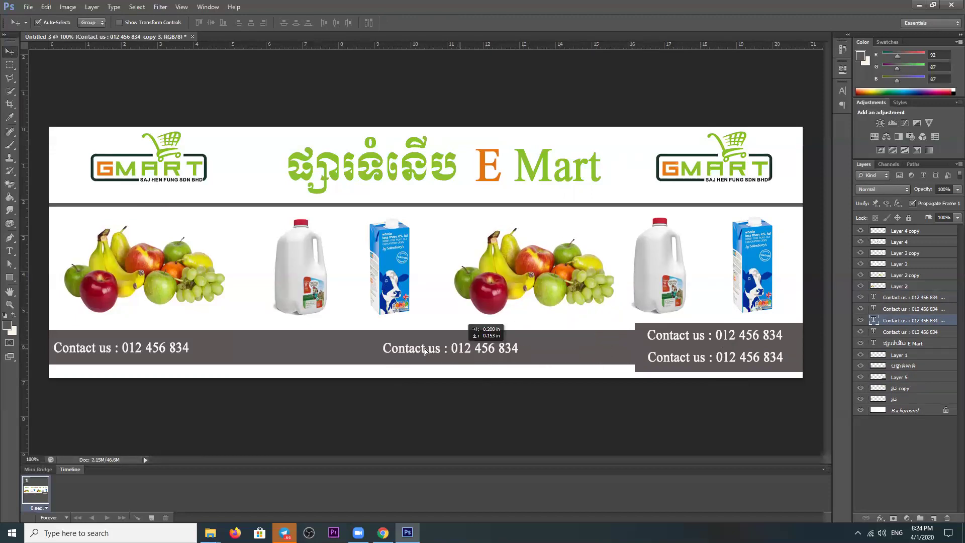
mouse_move(524, 350)
left_mouse_down()
mouse_move(370, 357)
mouse_move(368, 349)
mouse_move(561, 351)
left_mouse_up()
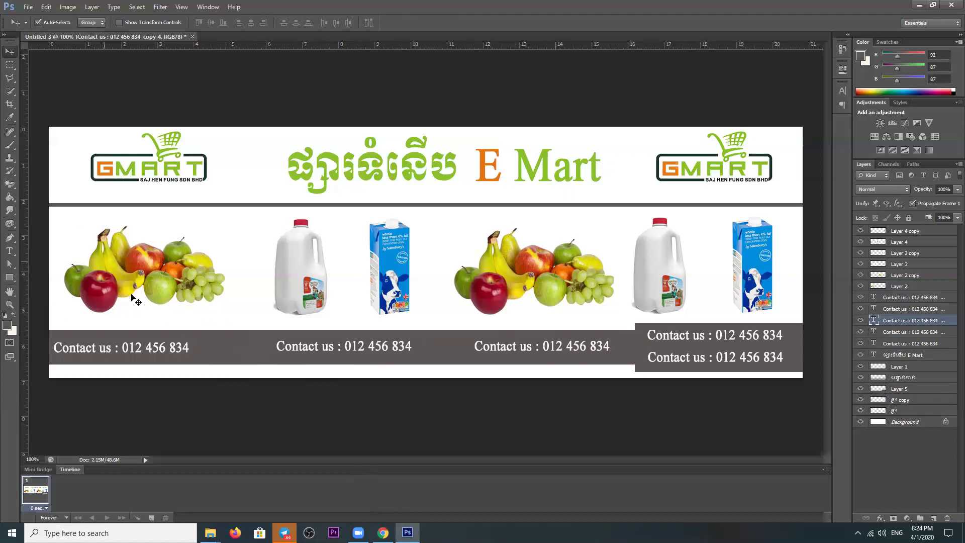
Step: Search Google Images for 'price tag' in Chrome
left_click(383, 532)
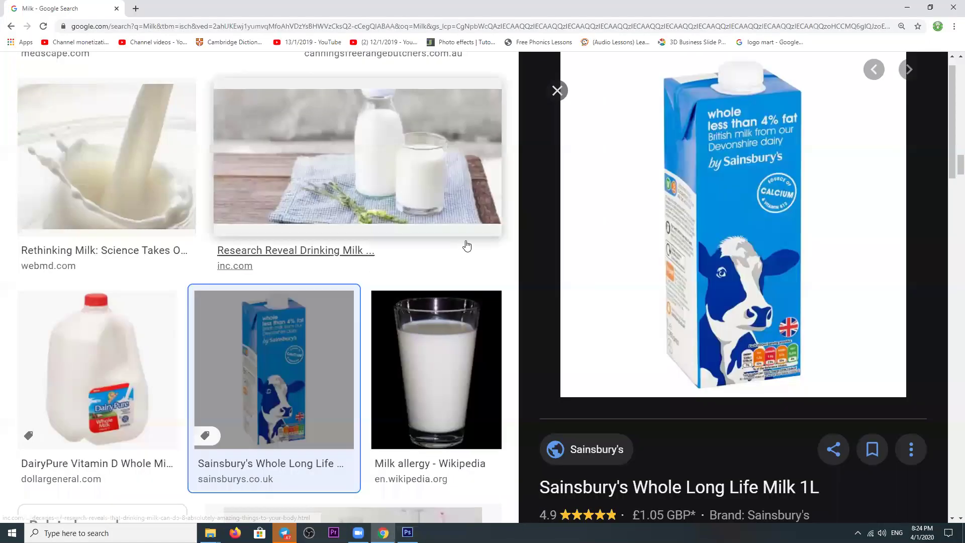
left_click_drag(952, 161, 951, 68)
scroll(951, 68, "up", 10)
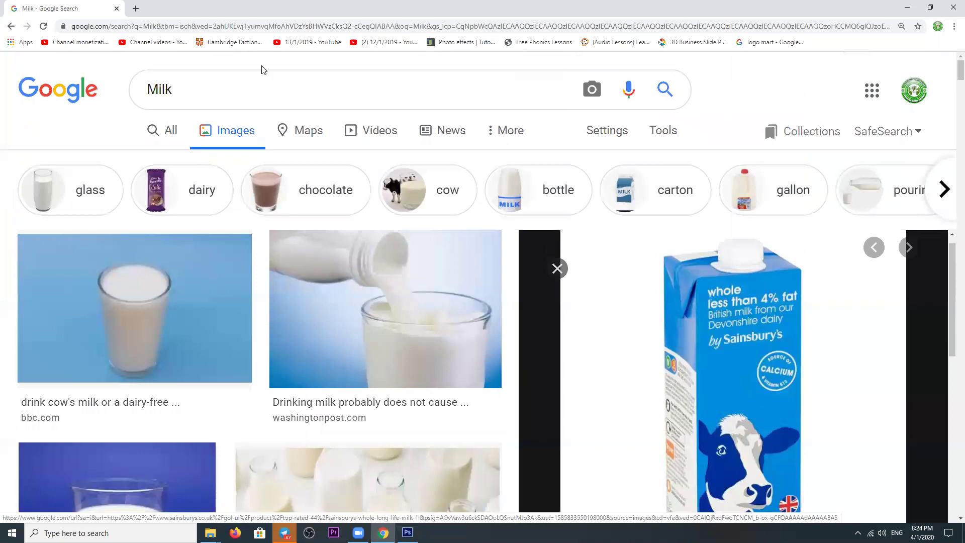
left_click_drag(187, 90, 90, 76)
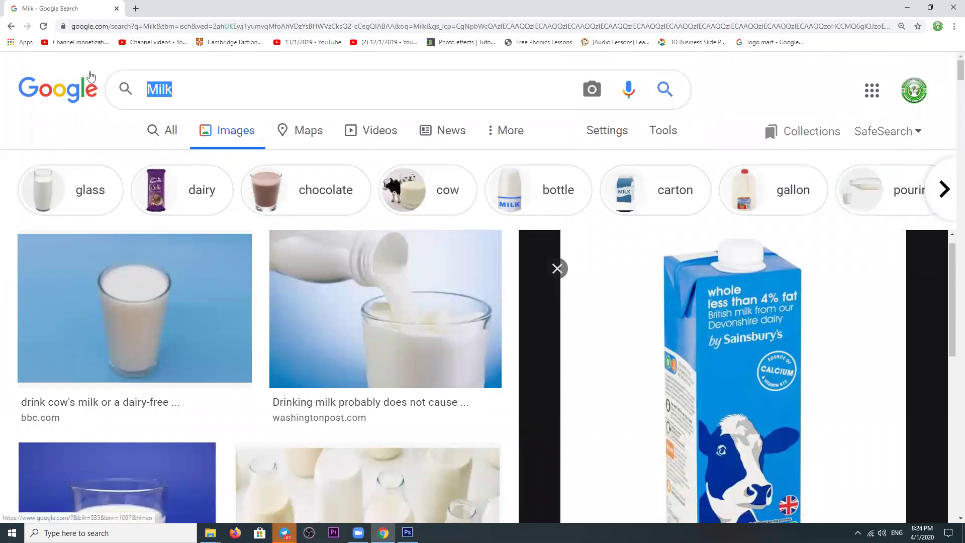
type("price tag")
key("Return")
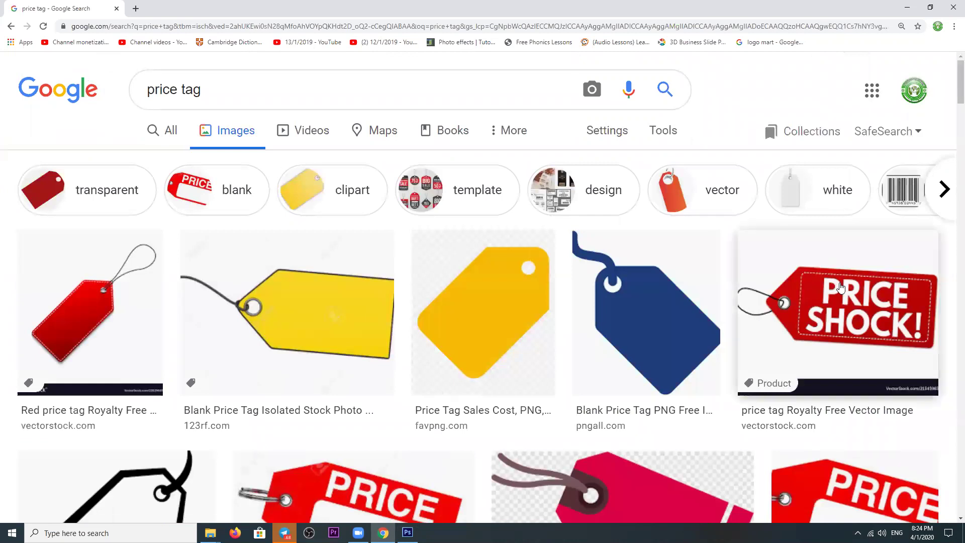
Step: Copy a sale starburst image, paste it into the banner, then undo the paste
scroll(450, 371, "down", 3)
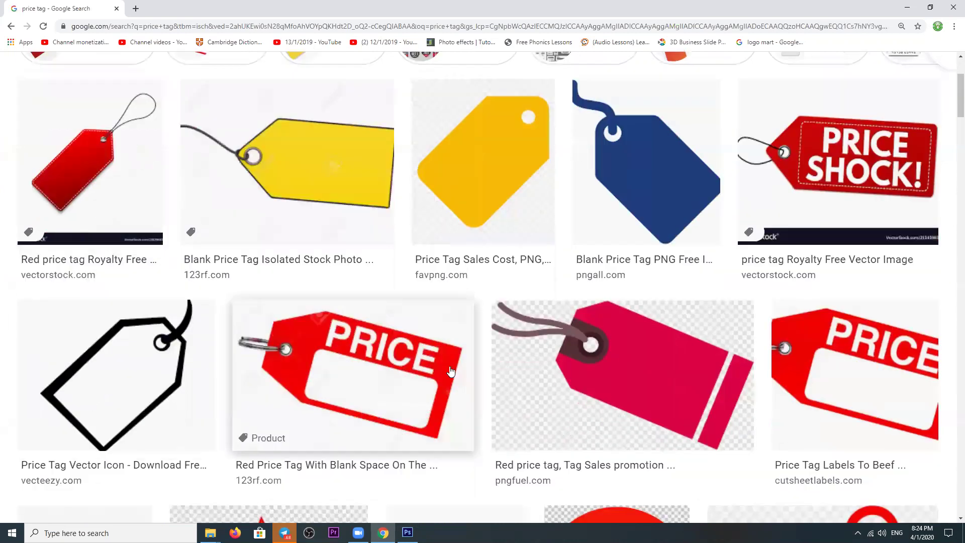
scroll(450, 371, "down", 4)
scroll(511, 390, "down", 1)
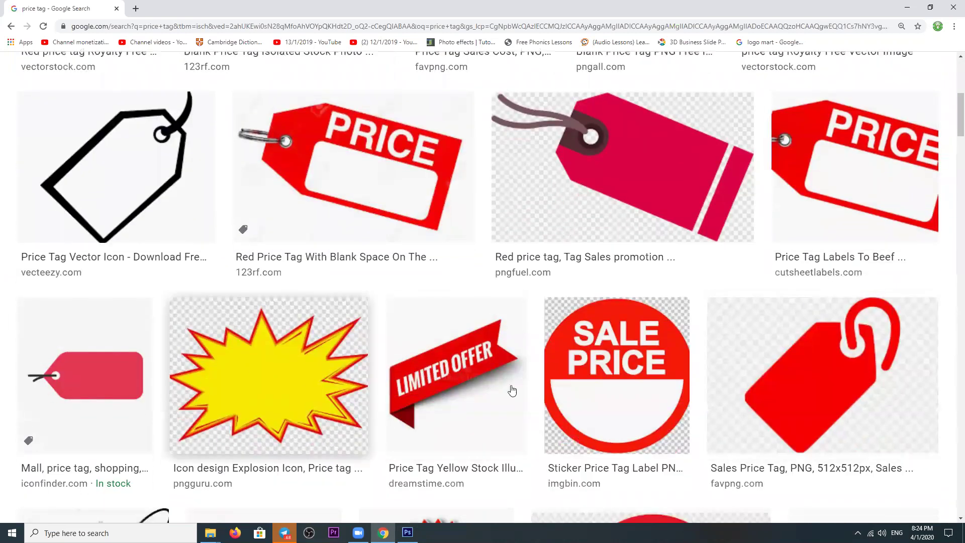
scroll(511, 390, "down", 3)
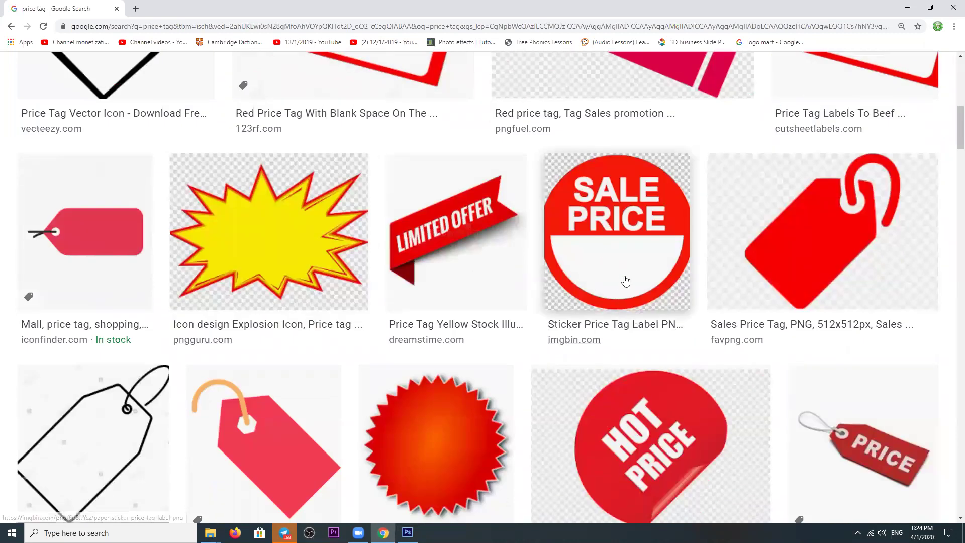
scroll(647, 326, "down", 4)
scroll(673, 347, "down", 3)
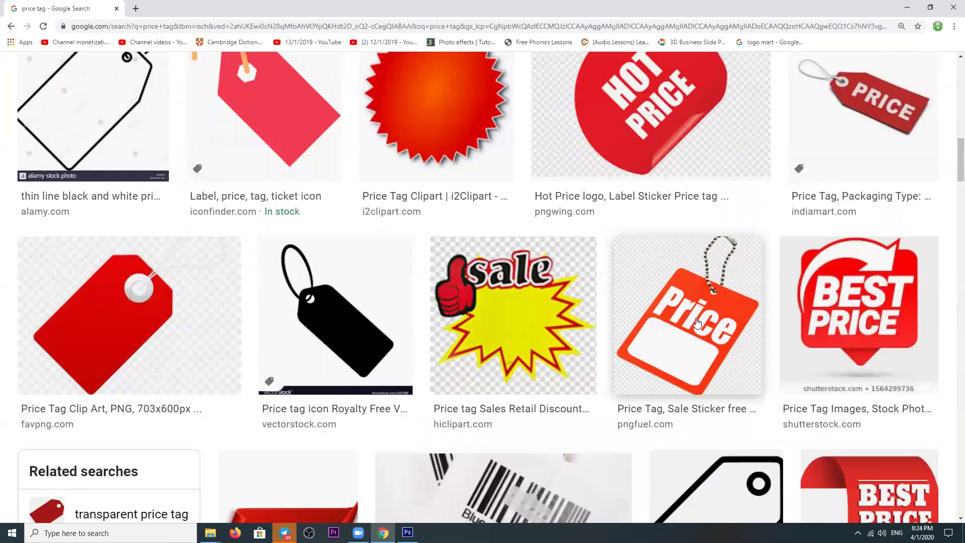
left_click(518, 330)
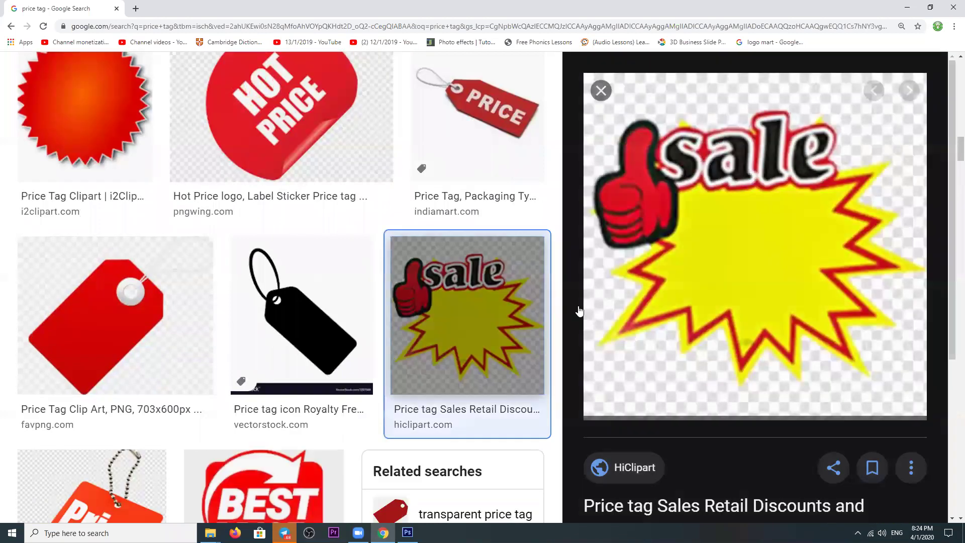
right_click(739, 238)
left_click(754, 340)
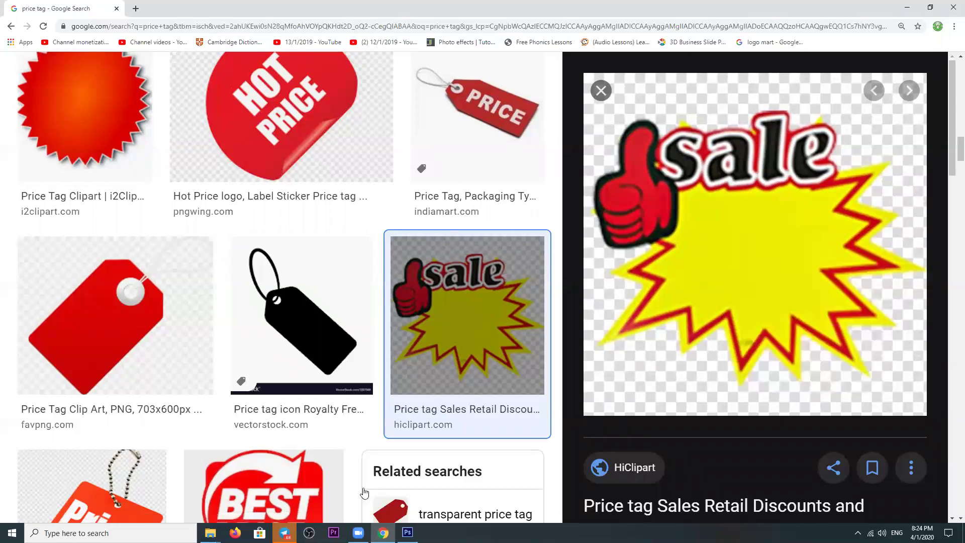
left_click(407, 532)
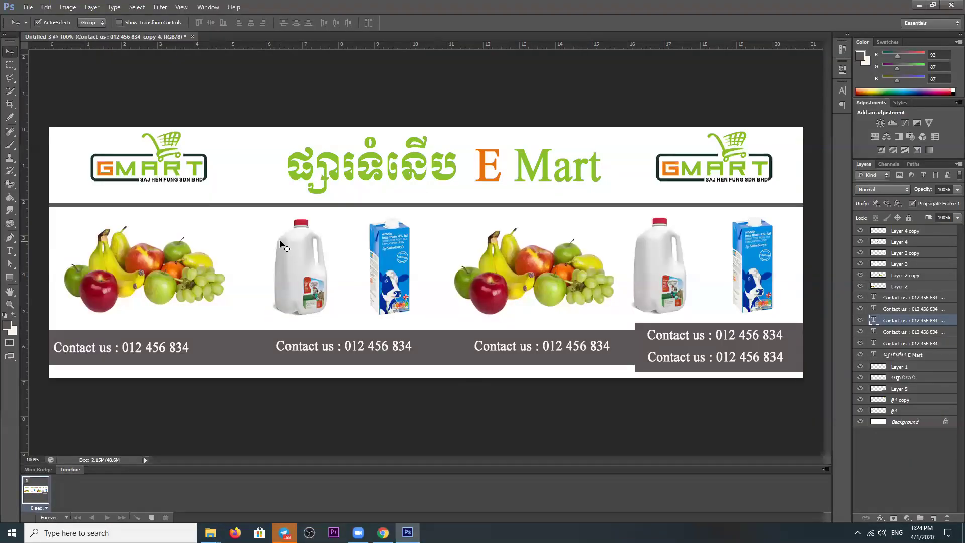
key("ctrl+v")
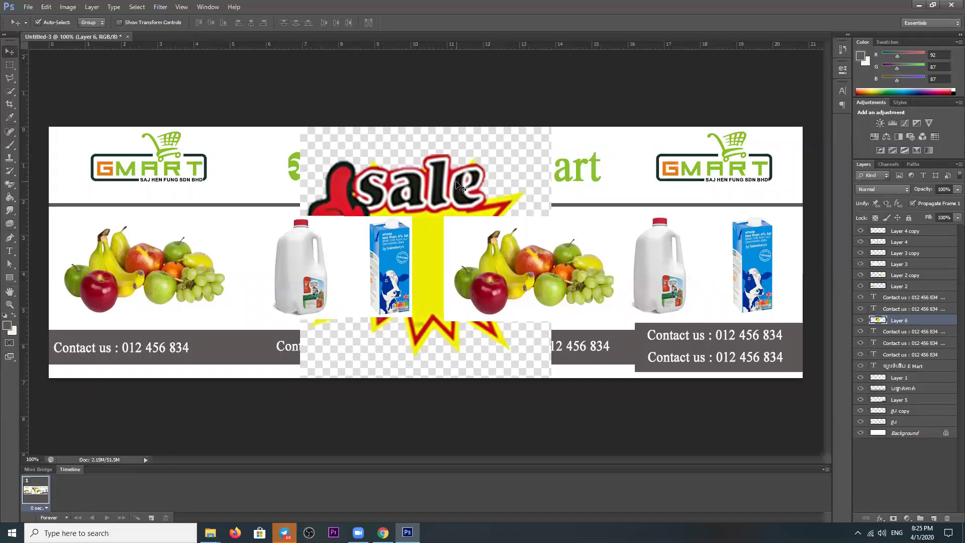
key("ctrl+z")
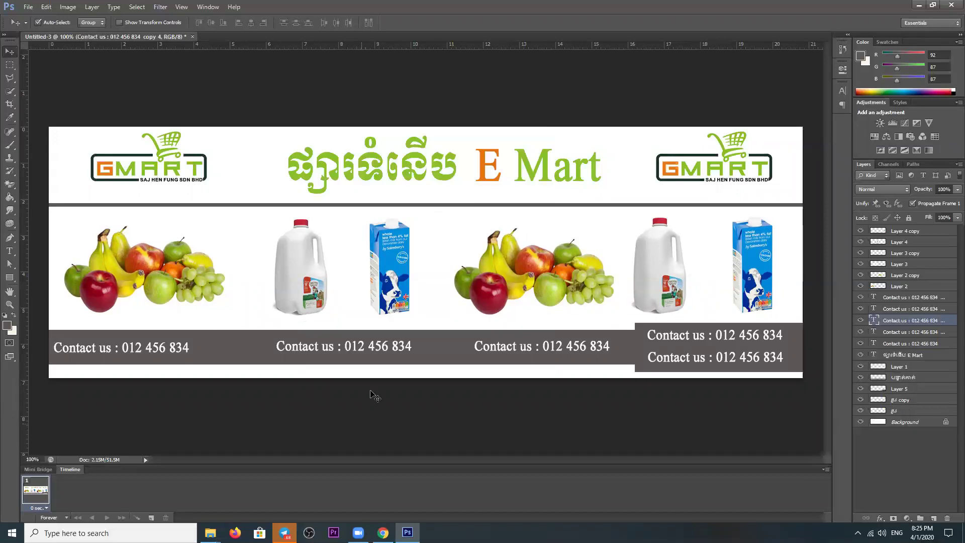
Step: Copy the larger eBay yellow-starburst 'Sale' price tag image (1024 × 858)
left_click(383, 532)
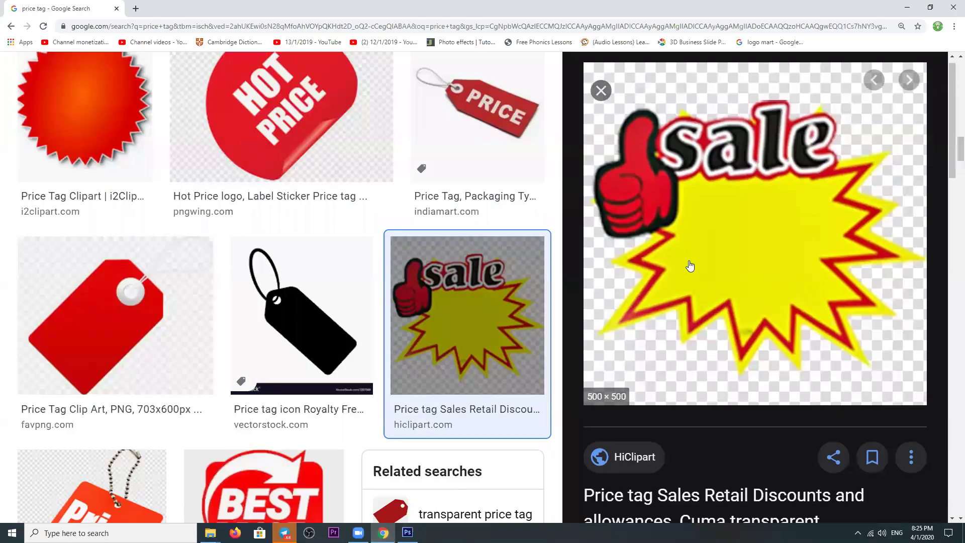
scroll(729, 326, "down", 4)
scroll(799, 384, "down", 3)
left_click(764, 323)
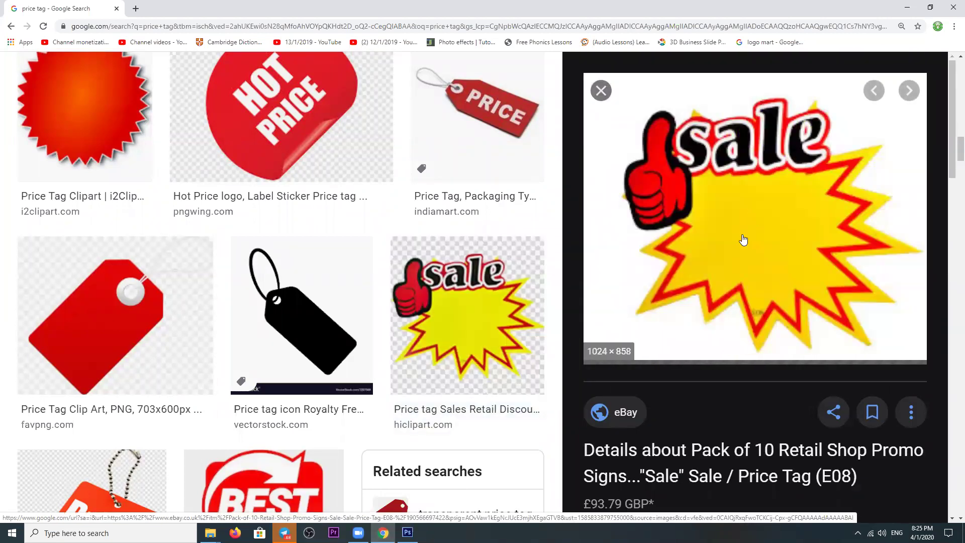
right_click(734, 221)
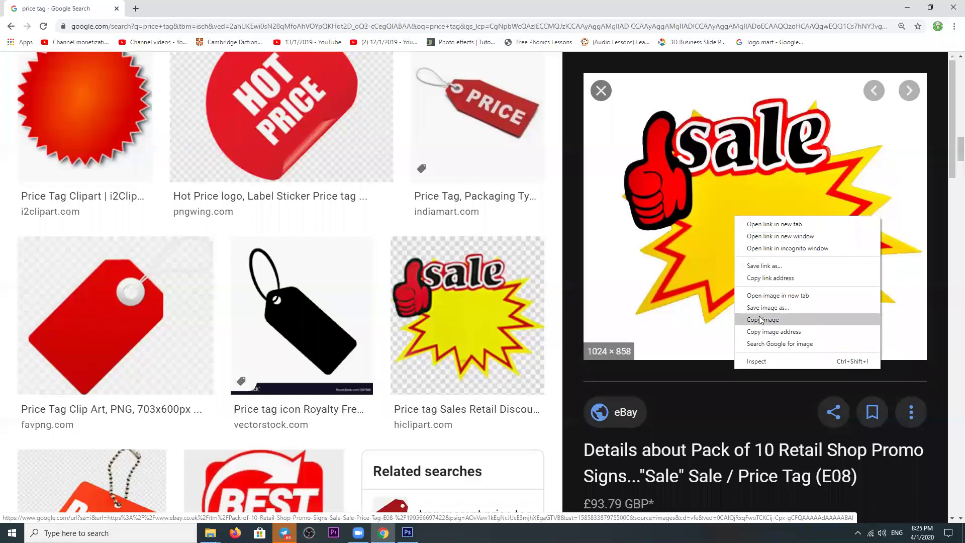
left_click(757, 320)
Step: Paste the sale sticker, scale it to 31.25%, and place it over the milk jug
left_click(407, 532)
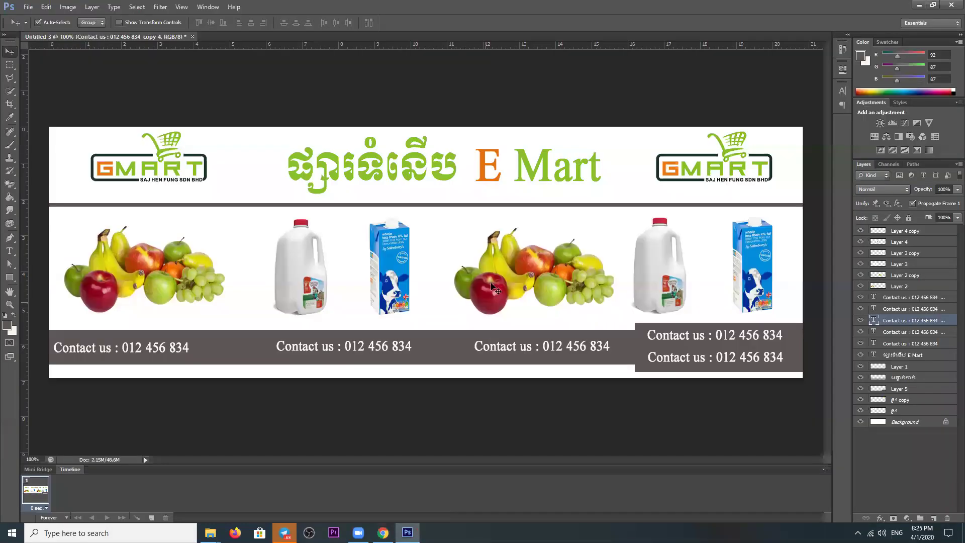
key("ctrl+v")
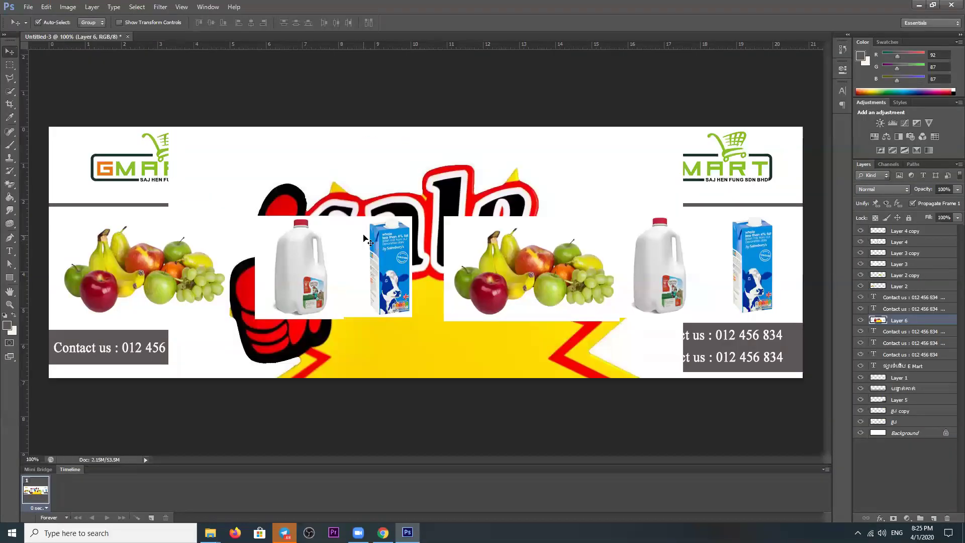
key("ctrl+t")
mouse_move(163, 127)
left_mouse_down()
mouse_move(297, 222)
mouse_move(257, 174)
left_mouse_up()
left_click_drag(216, 133, 376, 290)
left_click_drag(442, 356, 249, 306)
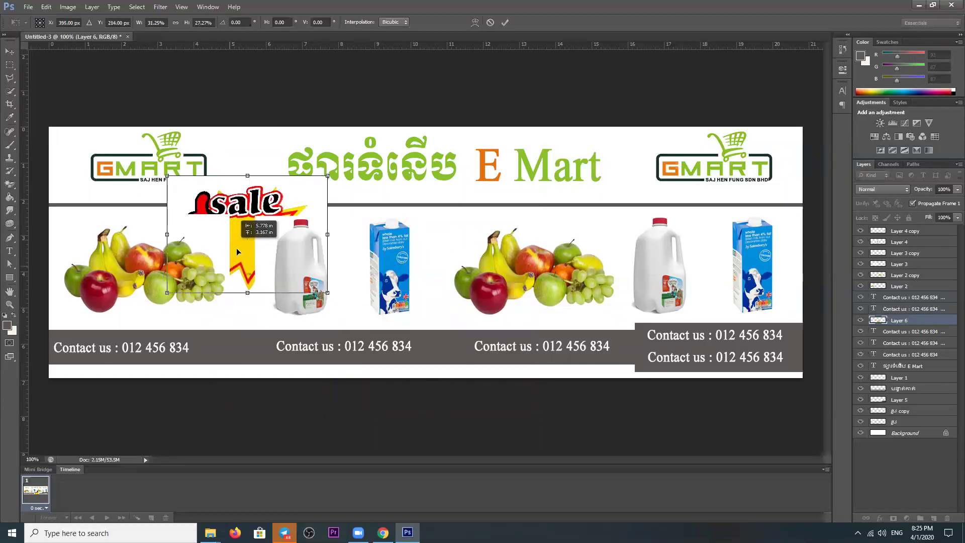
key("Return")
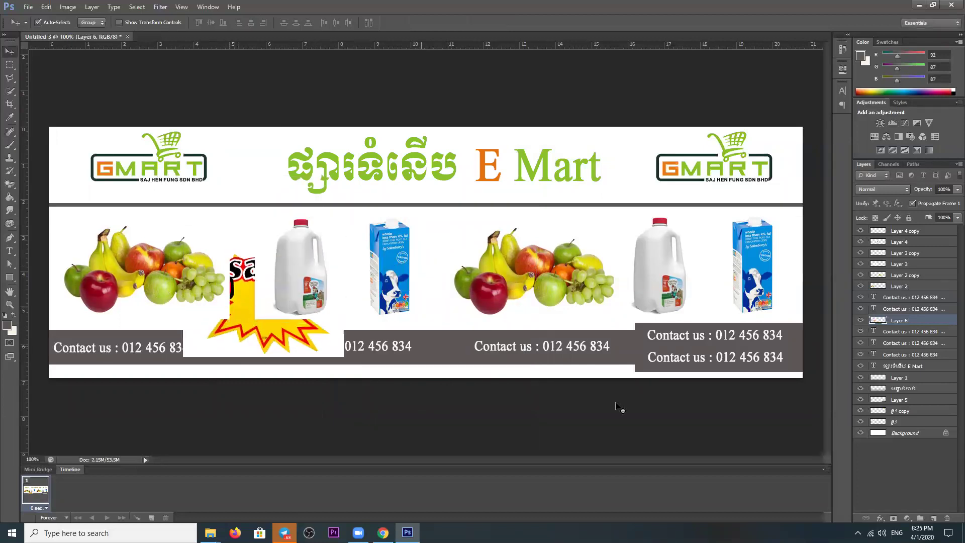
Step: Move the sale layer above the product layers and nudge it up and left
left_click_drag(907, 320, 900, 236)
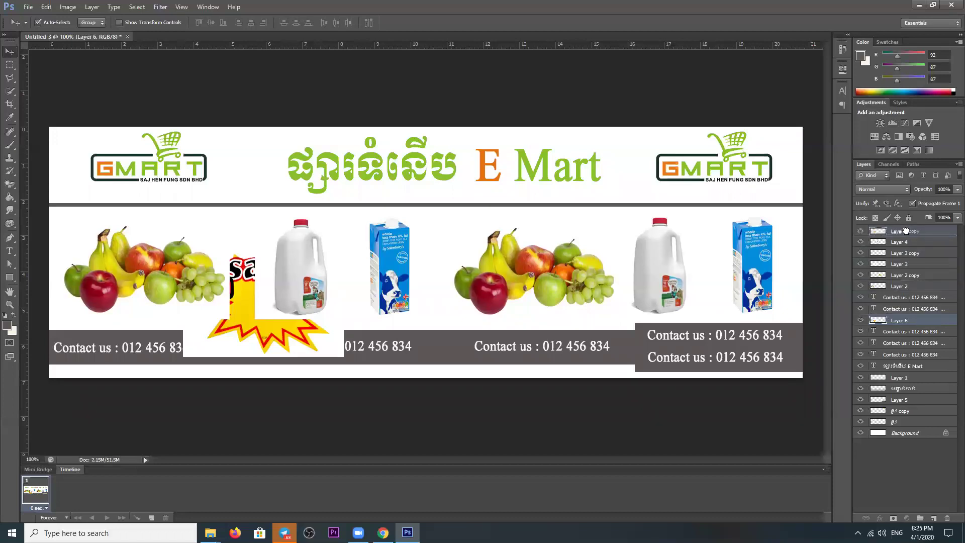
mouse_move(239, 304)
left_mouse_down()
mouse_move(220, 280)
mouse_move(236, 280)
left_mouse_up()
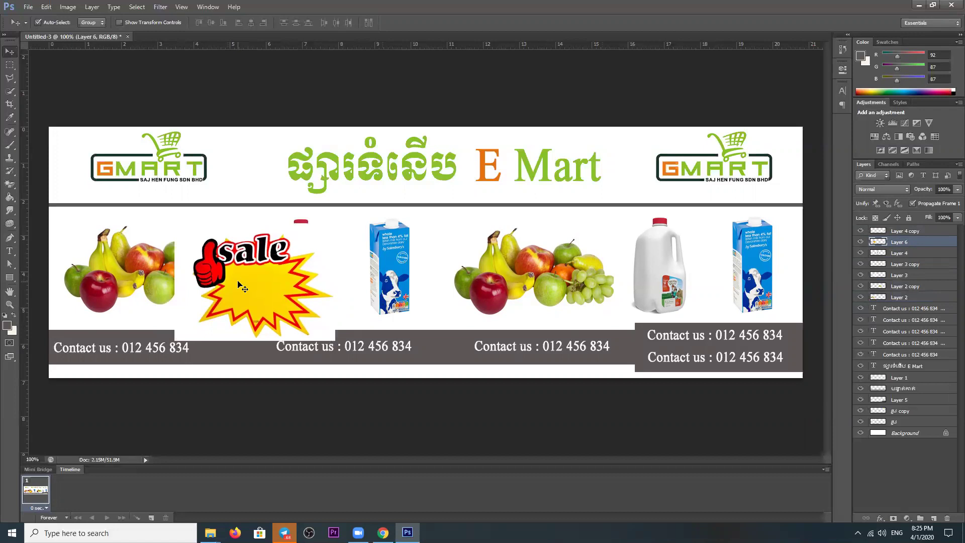
left_click(10, 186)
right_click(10, 187)
Step: Remove the sticker's white background with the Magic Eraser
left_click(41, 182)
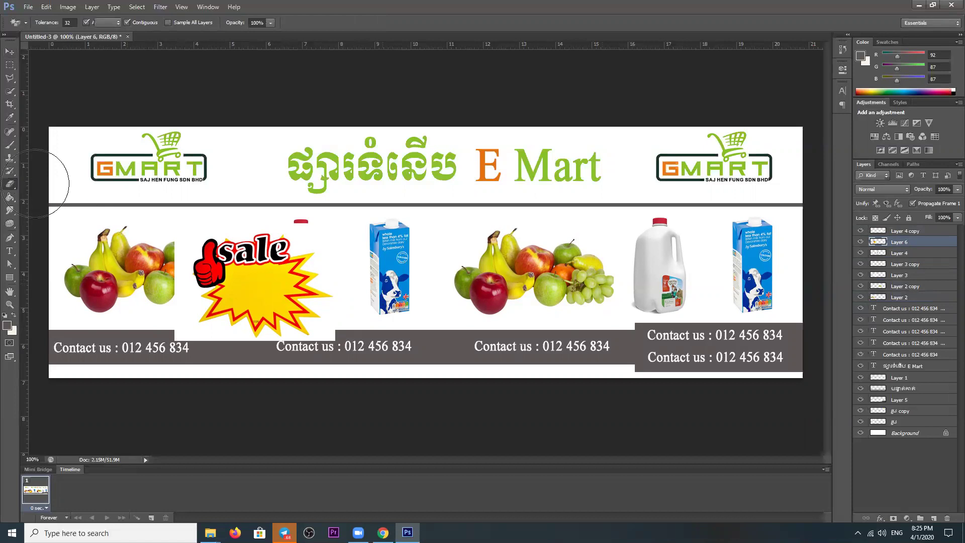
right_click(10, 187)
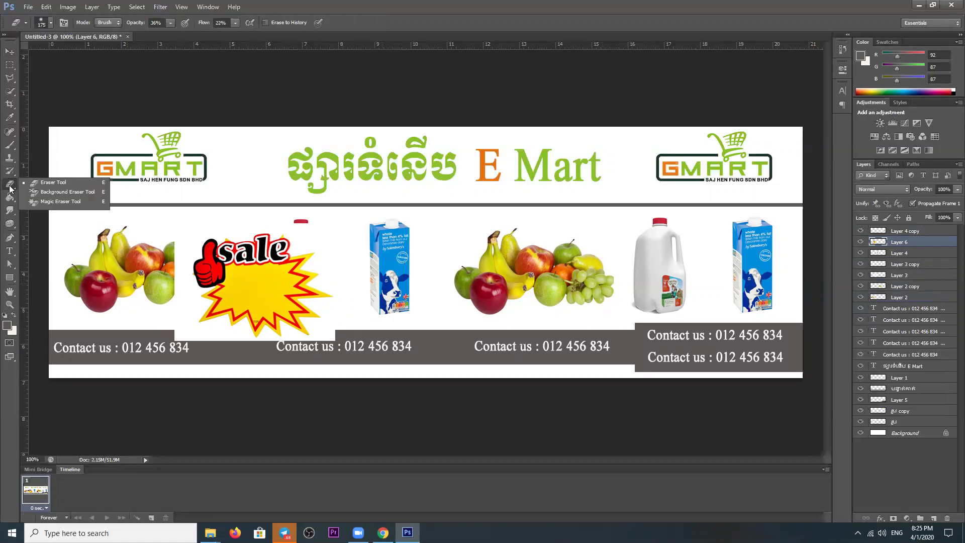
left_click(49, 202)
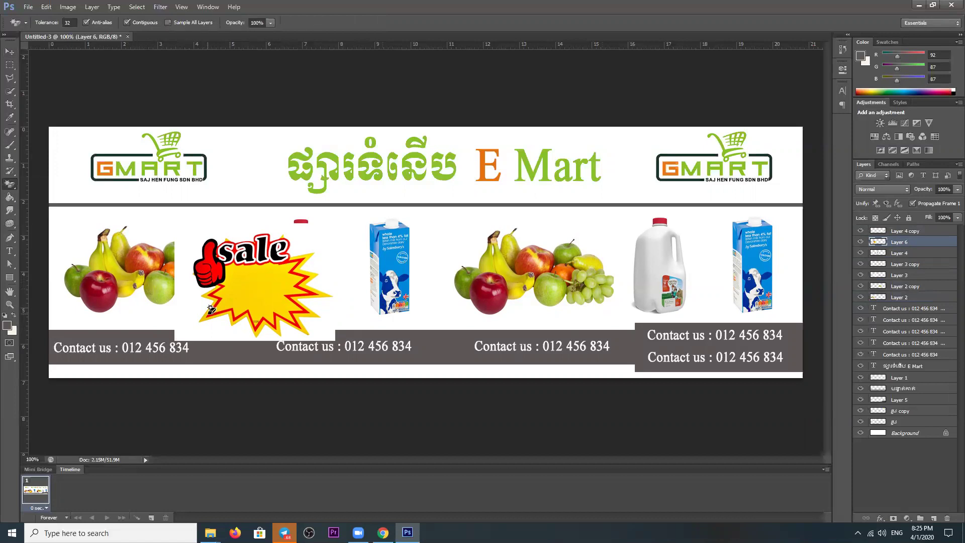
left_click(190, 317)
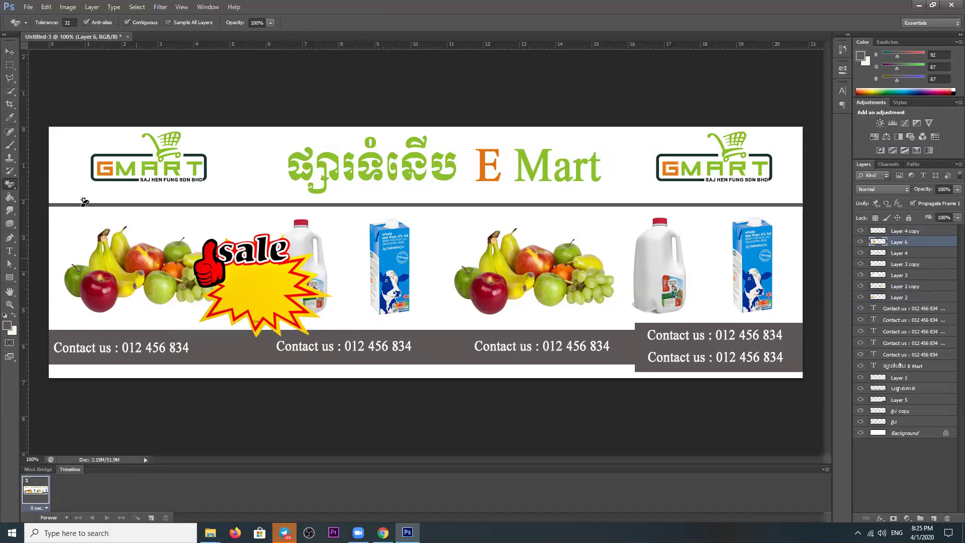
left_click(12, 53)
Step: Scale the sticker to about 42% and place it on the first fruit pile
left_click_drag(248, 283, 210, 280)
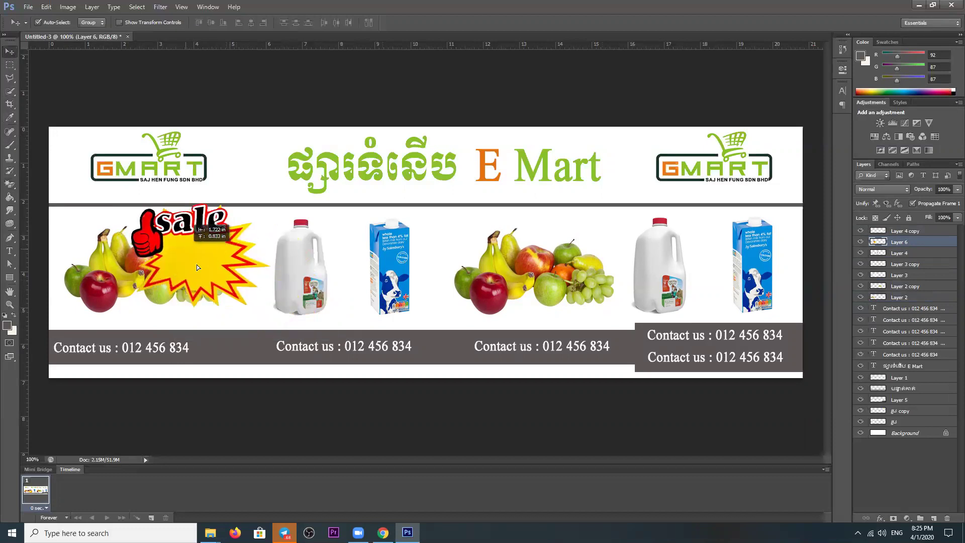
key("ctrl+t")
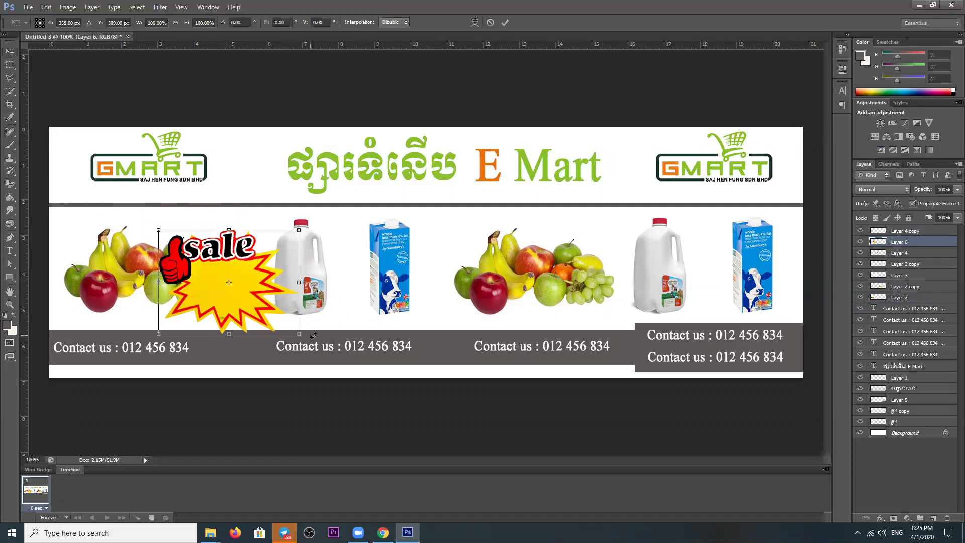
mouse_move(299, 334)
left_mouse_down()
mouse_move(242, 290)
mouse_move(282, 274)
mouse_move(319, 310)
mouse_move(304, 303)
left_mouse_up()
left_click_drag(289, 285, 286, 310)
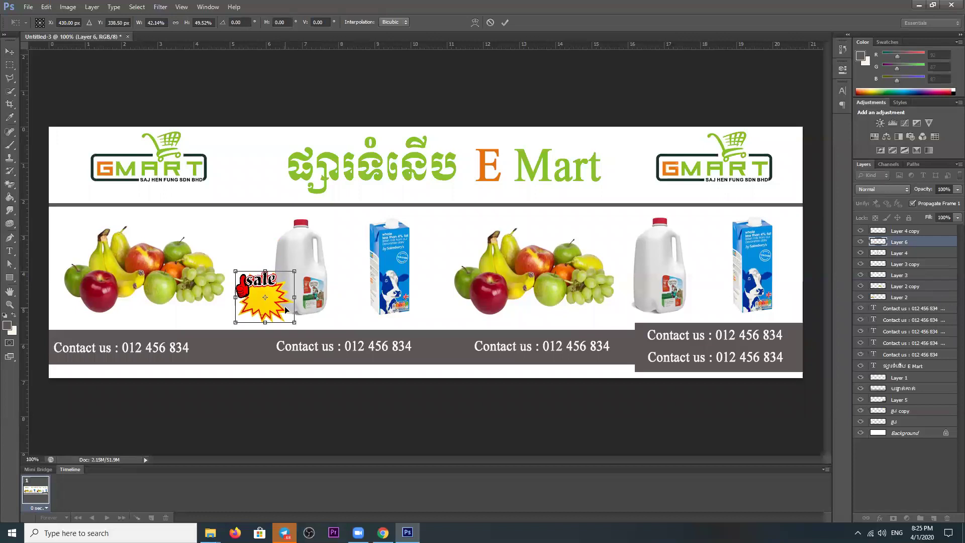
left_click_drag(285, 309, 220, 261)
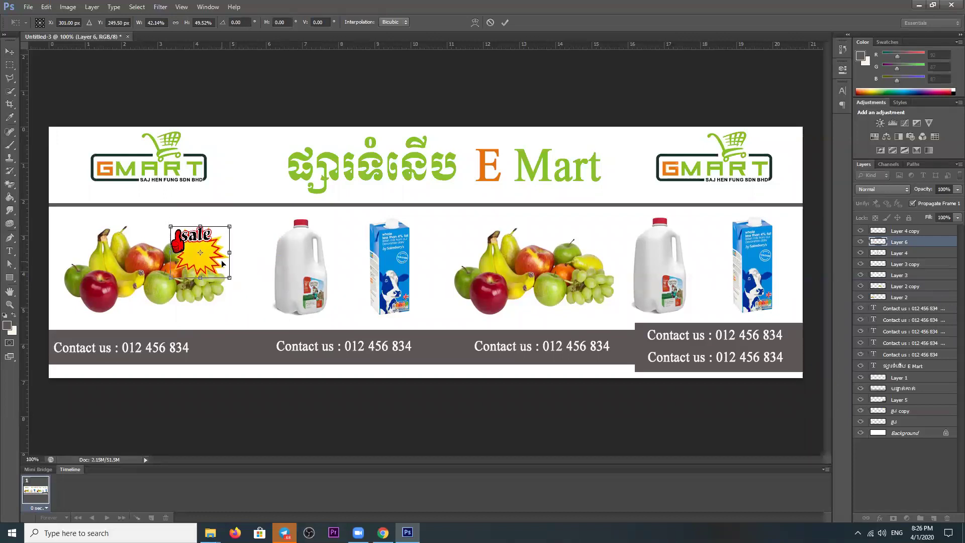
key("Return")
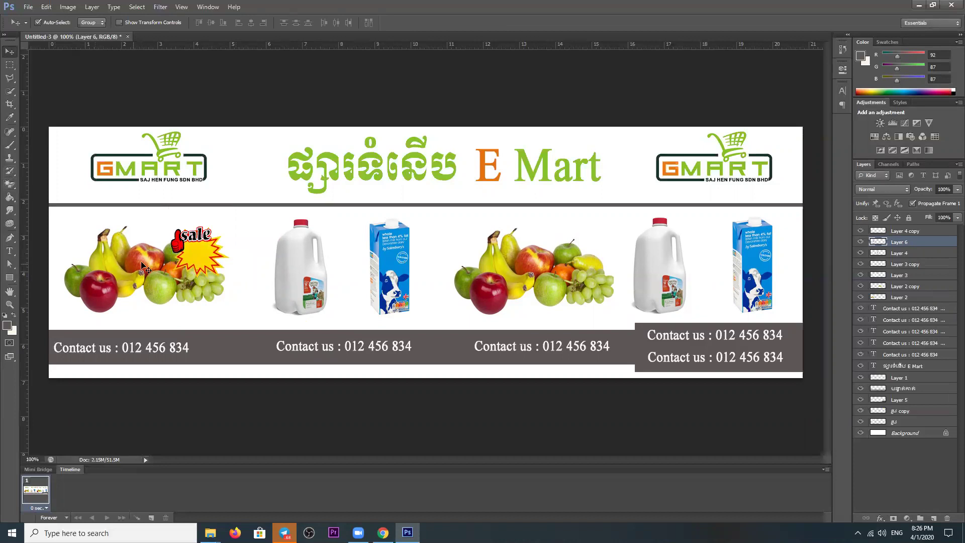
Step: Duplicate the sale sticker and arrange copies on the first fruit pile and milk products
left_click(130, 352)
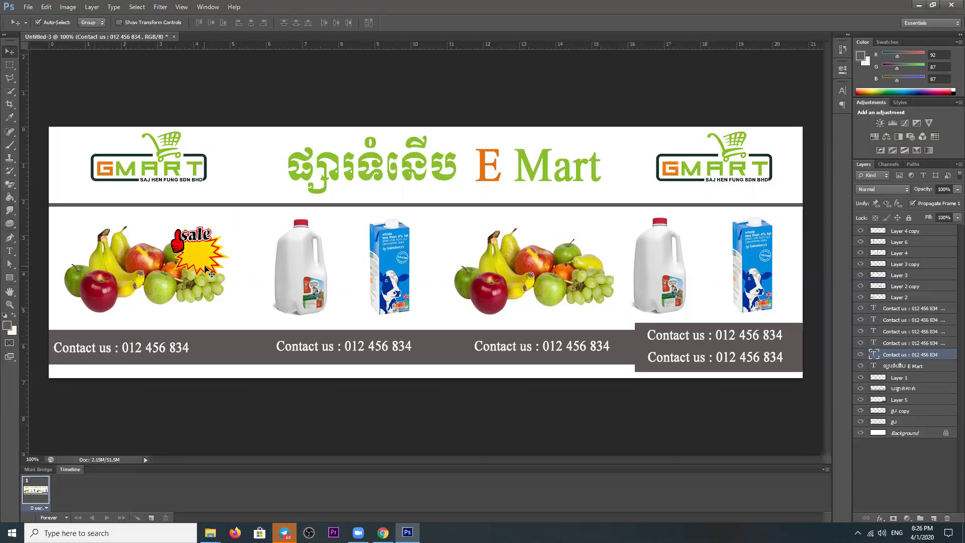
left_click_drag(201, 261, 322, 269)
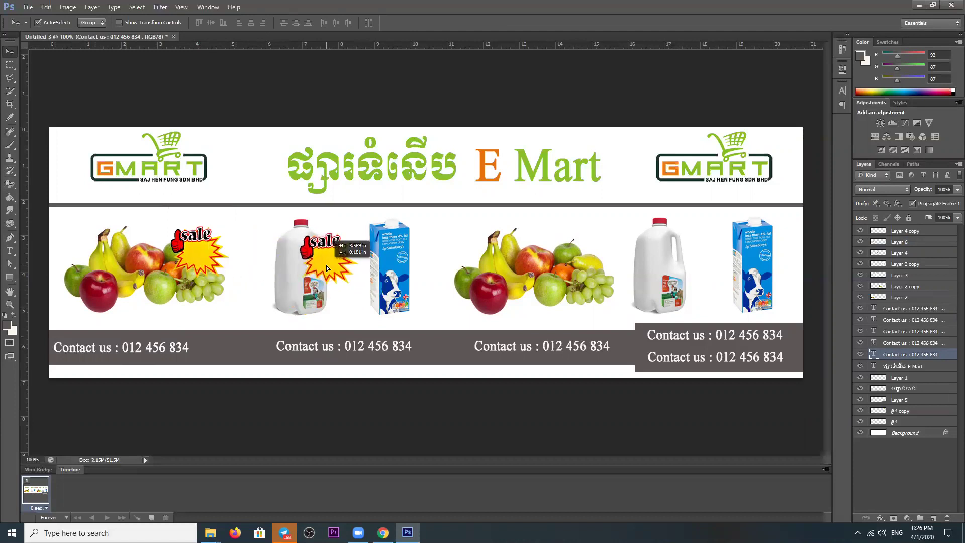
mouse_move(322, 269)
left_mouse_down()
mouse_move(350, 266)
mouse_move(269, 271)
left_mouse_up()
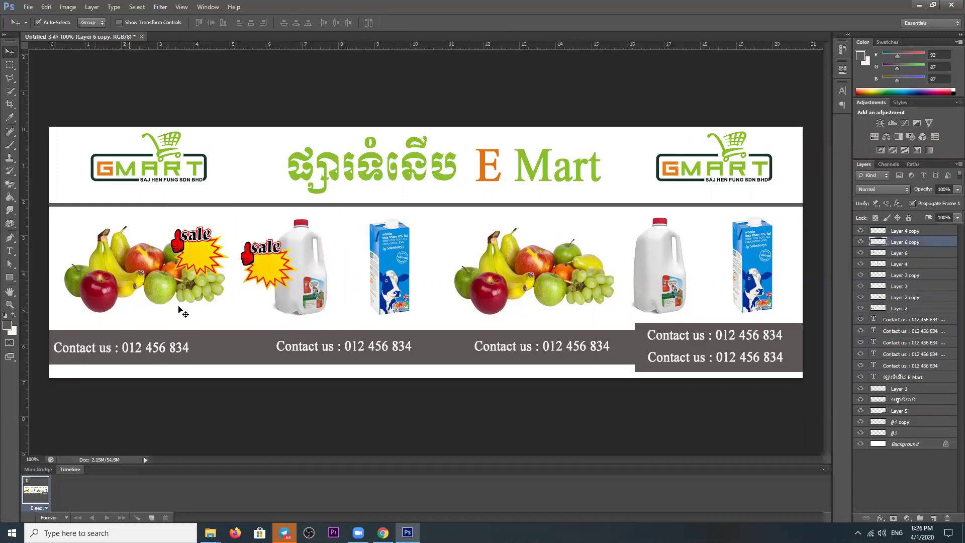
left_click_drag(206, 255, 149, 308)
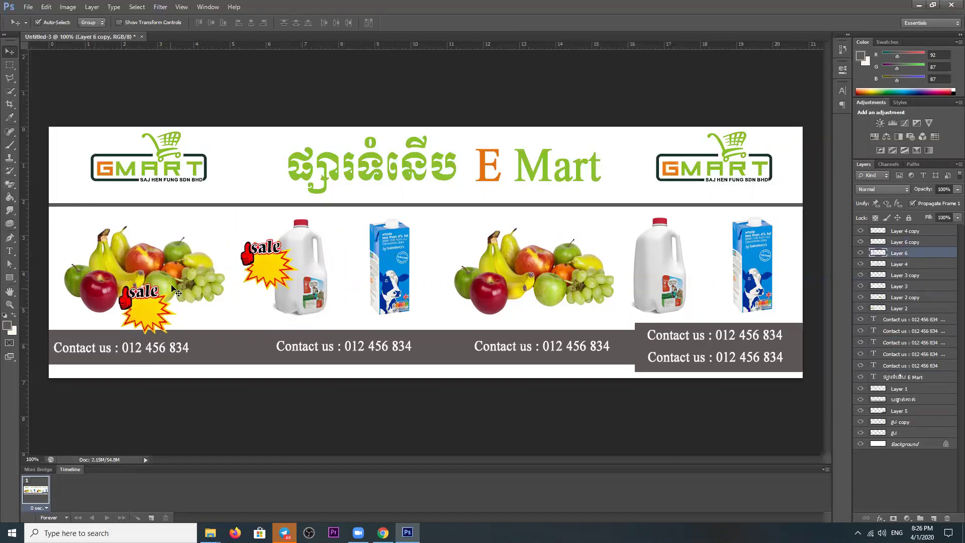
left_click_drag(176, 259, 177, 252)
left_click_drag(161, 301, 161, 287)
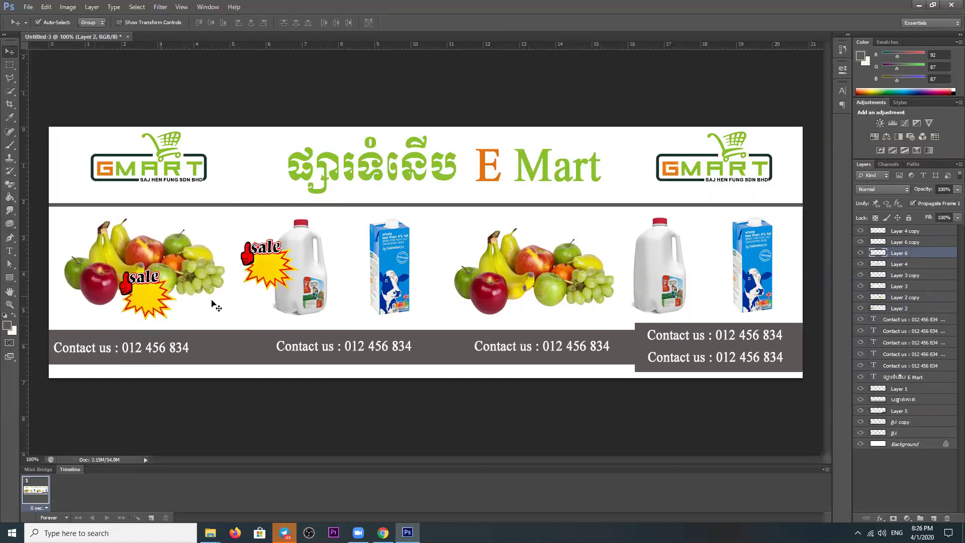
mouse_move(267, 267)
left_mouse_down()
mouse_move(296, 297)
mouse_move(401, 301)
left_mouse_up()
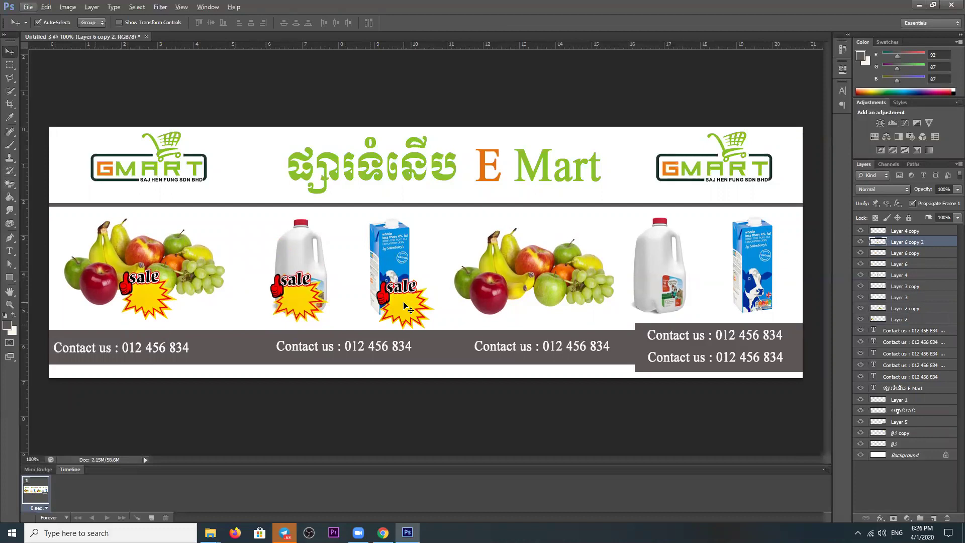
Step: Copy stickers onto the right fruit pile, milk jug and carton, adjusting their positions
left_click_drag(408, 307, 529, 305, "alt")
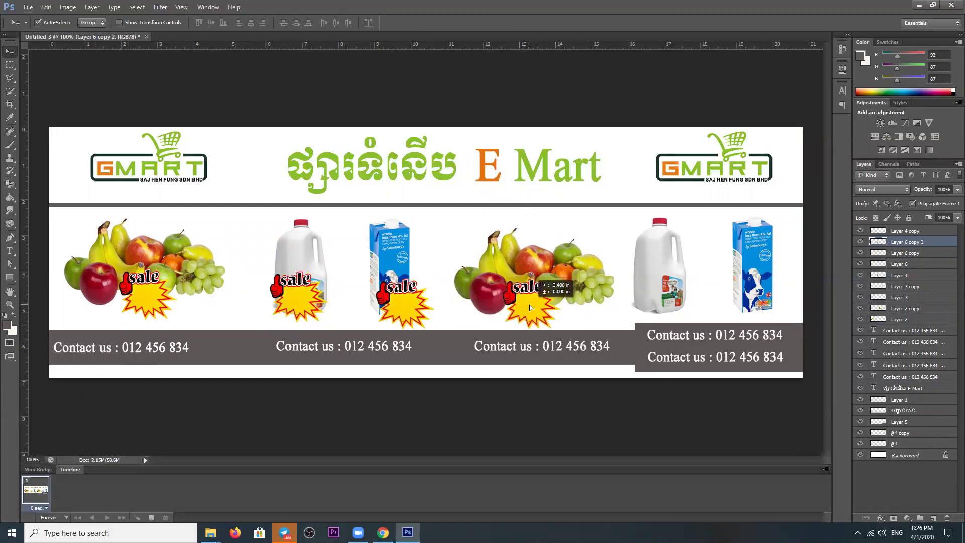
mouse_move(529, 299)
left_mouse_down("alt")
mouse_move(749, 298)
mouse_move(722, 298)
left_mouse_up("alt")
left_click(757, 282)
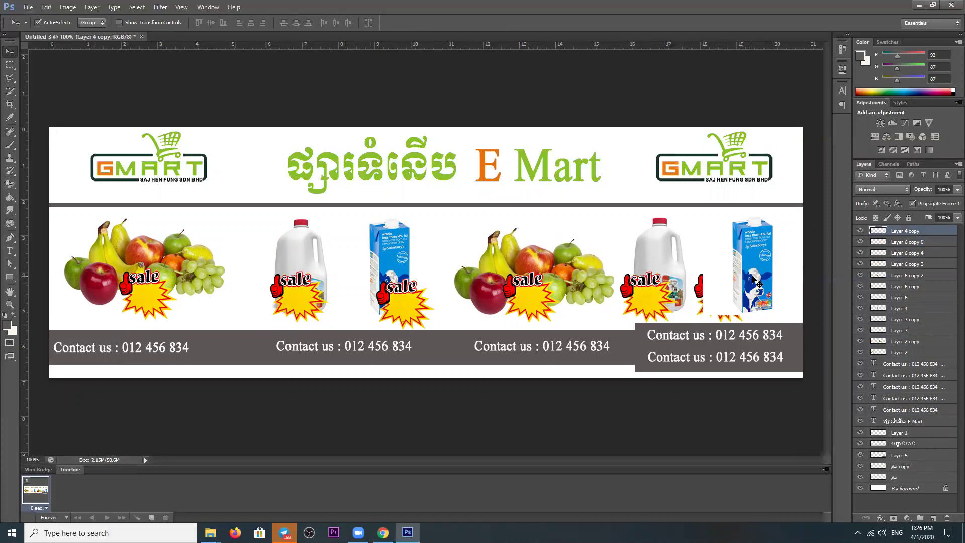
left_click_drag(913, 231, 904, 291)
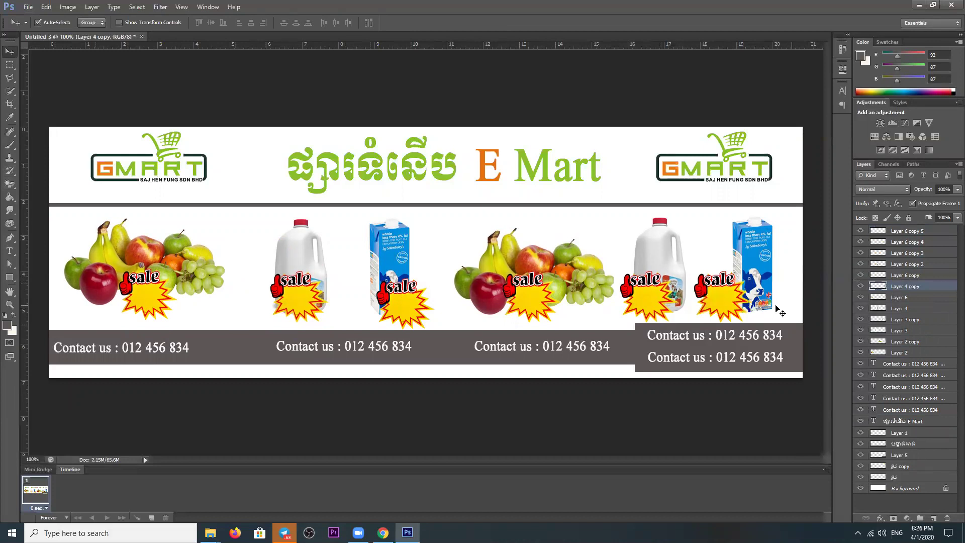
mouse_move(727, 293)
left_mouse_down()
mouse_move(758, 294)
mouse_move(749, 294)
left_mouse_up()
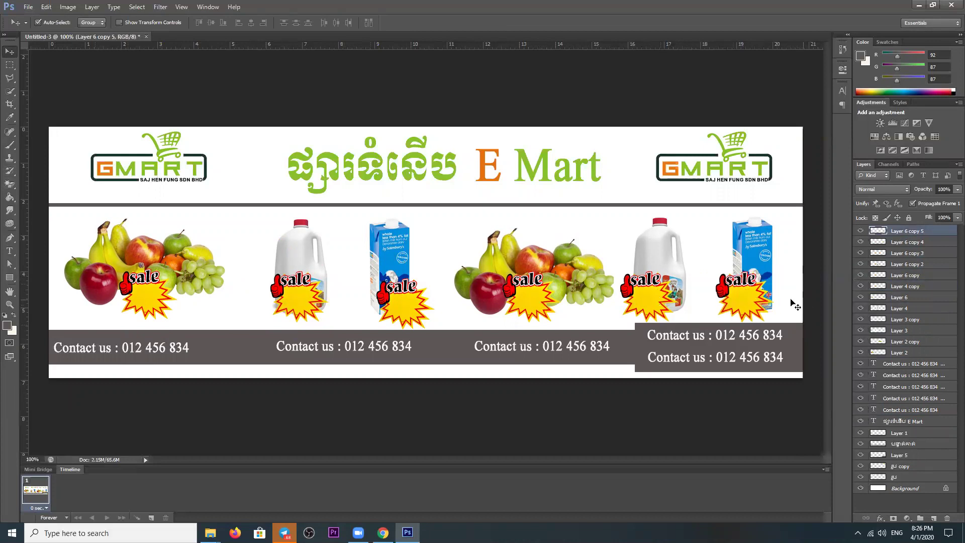
left_click_drag(323, 312, 300, 312)
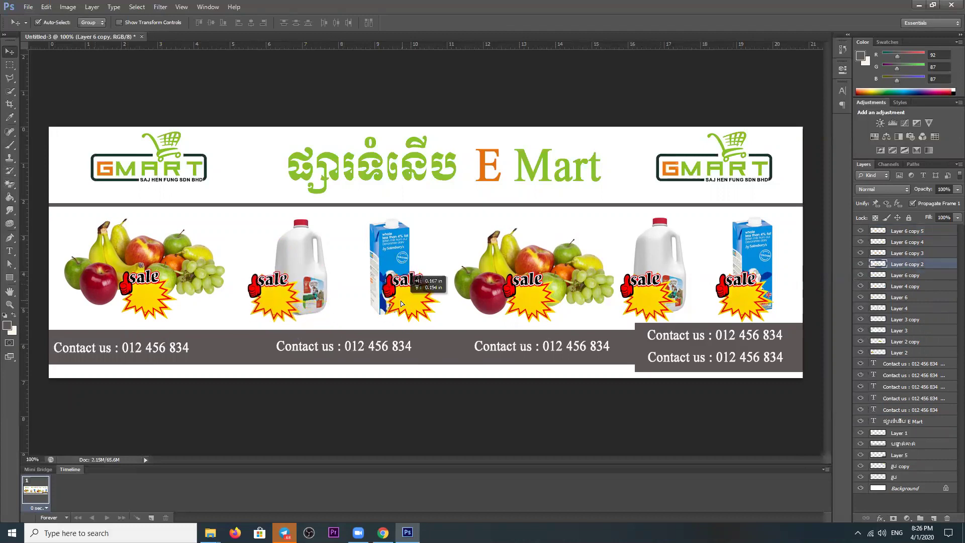
left_click_drag(405, 312, 395, 305)
Step: Delete the sale stickers from the first fruit pile and first milk jug
left_click(535, 303)
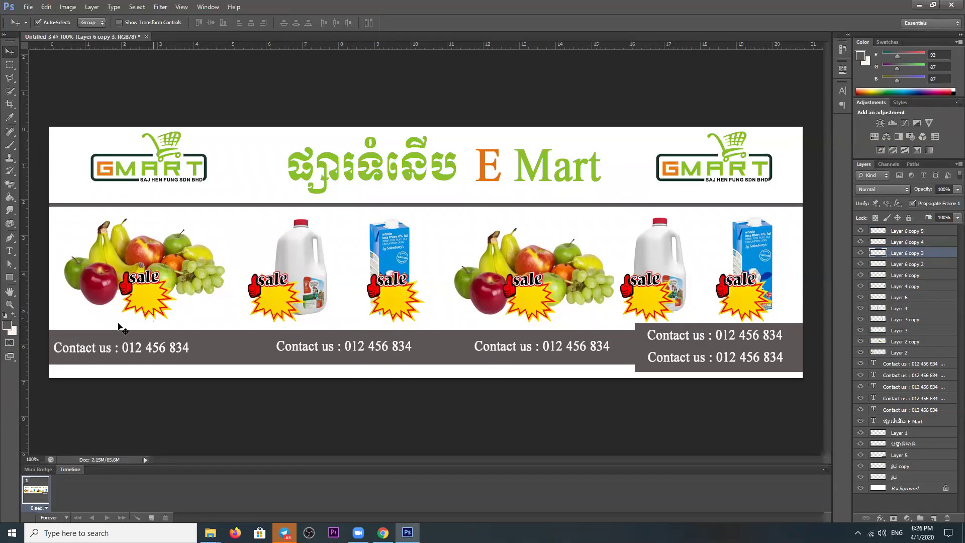
left_click(139, 306)
key("Delete")
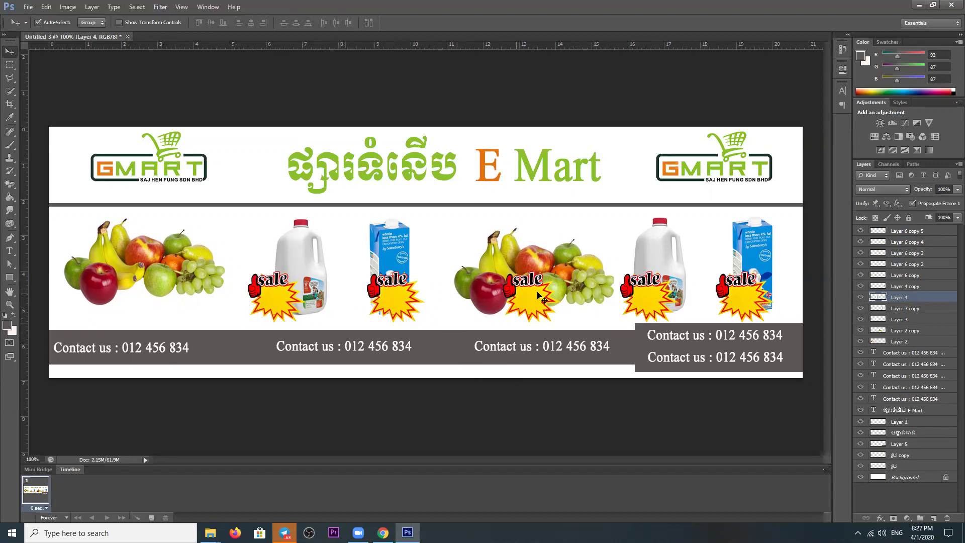
left_click(276, 302)
key("Delete")
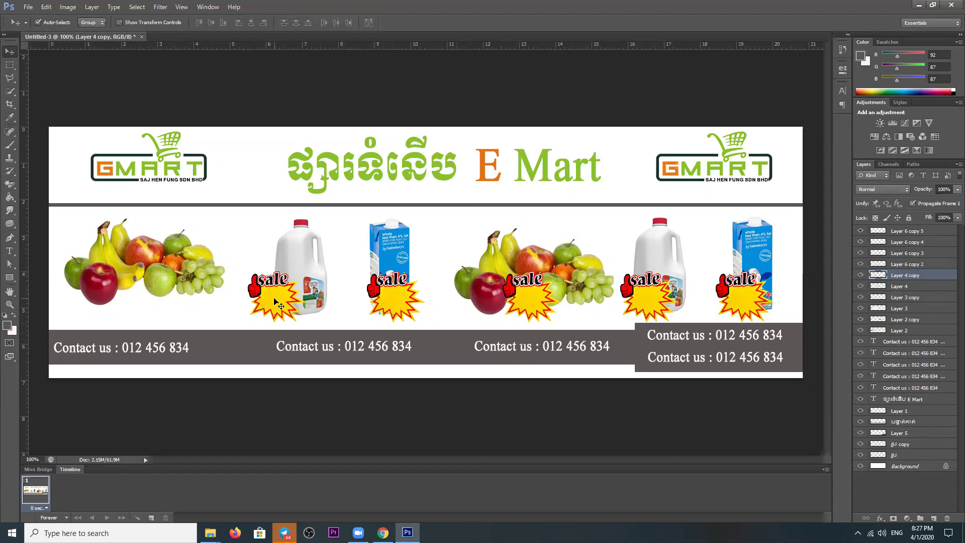
left_click(7, 67)
left_click(48, 64)
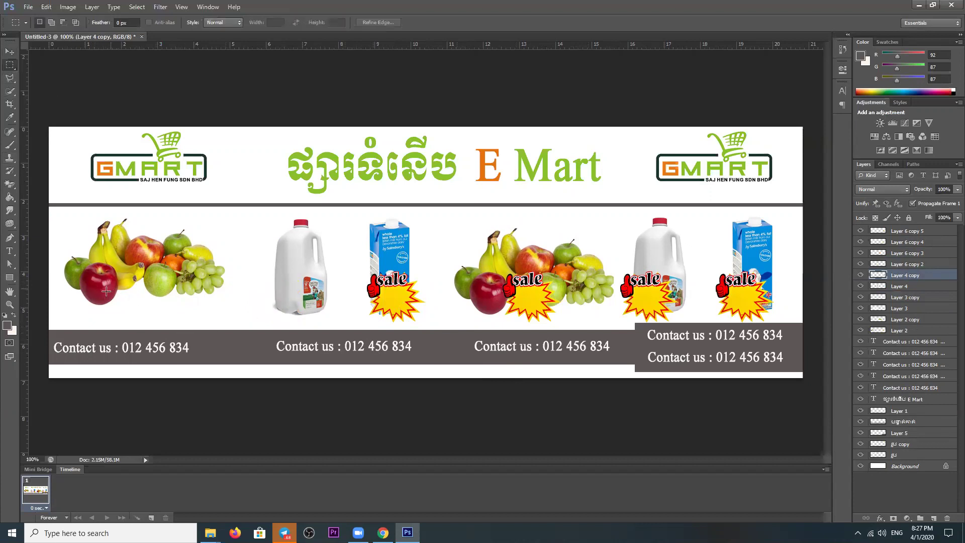